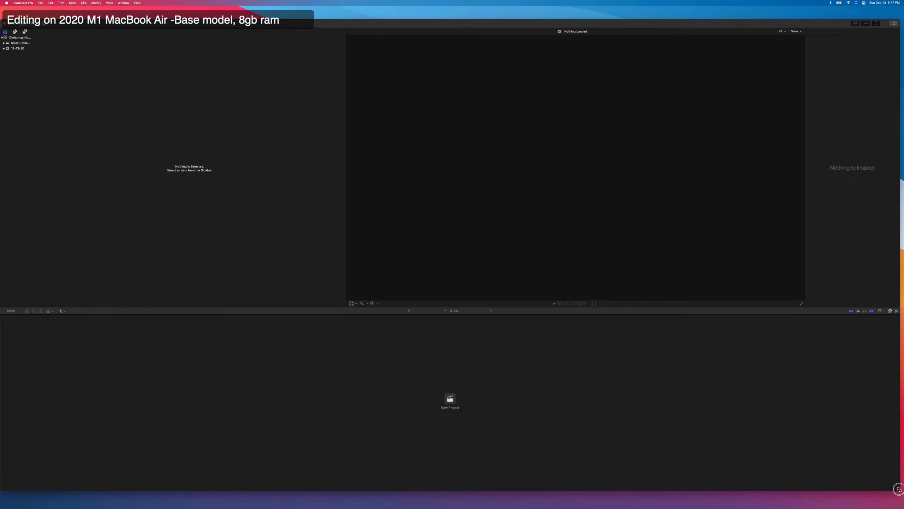
# Widen the library sidebar and select the 12-13-20 event in the Christmas House library.
pyautogui.moveTo(537, 27); pyautogui.dragTo(538, 20)
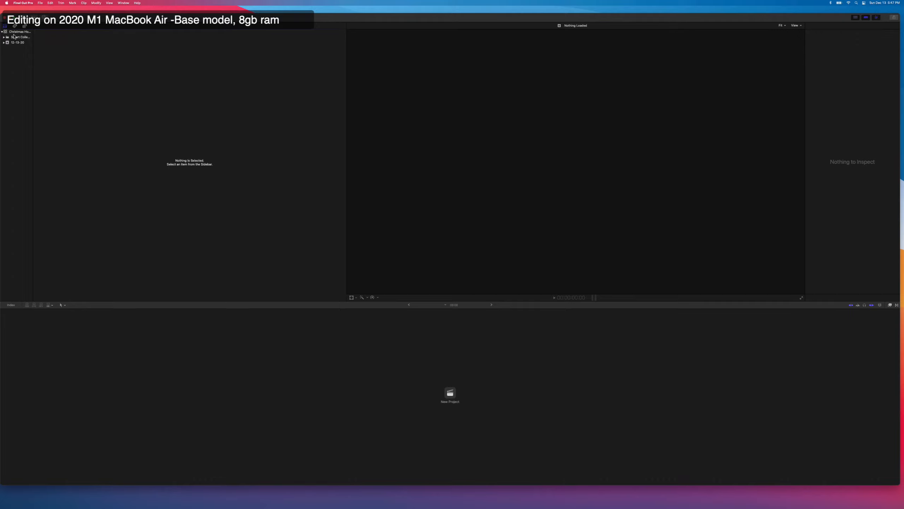
pyautogui.moveTo(33, 48); pyautogui.dragTo(120, 59)
pyautogui.click(19, 43)
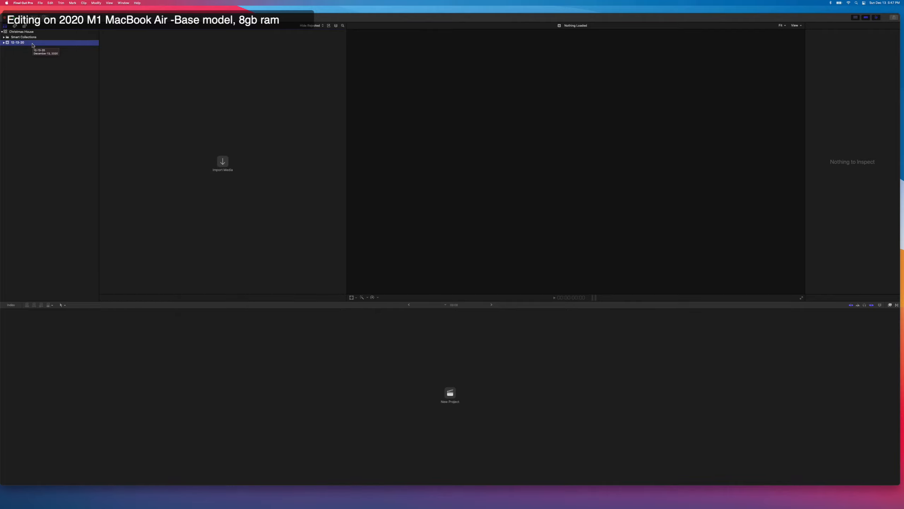
# Switch to Finder and import the a7 anamorphic footage folder from Christmas House into the 12-13-20 event.
pyautogui.press('super+Tab')
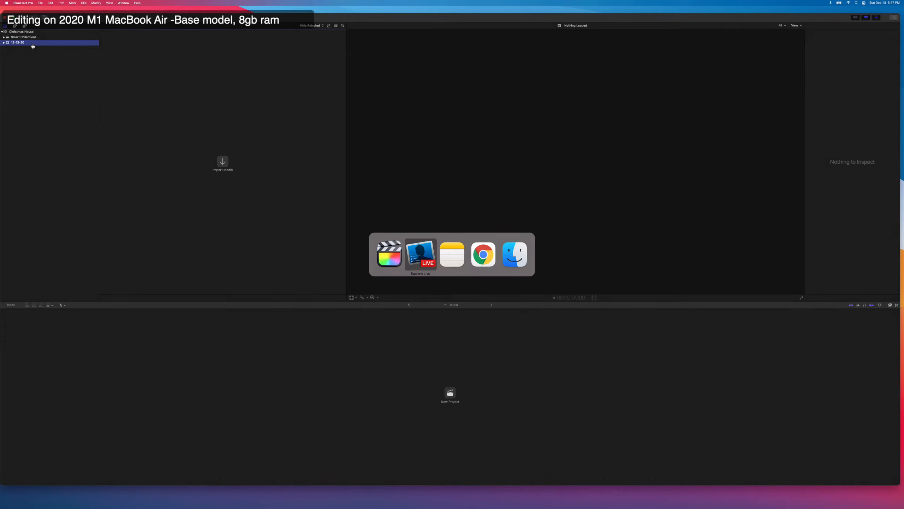
pyautogui.press('super+Tab')
pyautogui.press('super+Tab')
pyautogui.press('super+Tab')
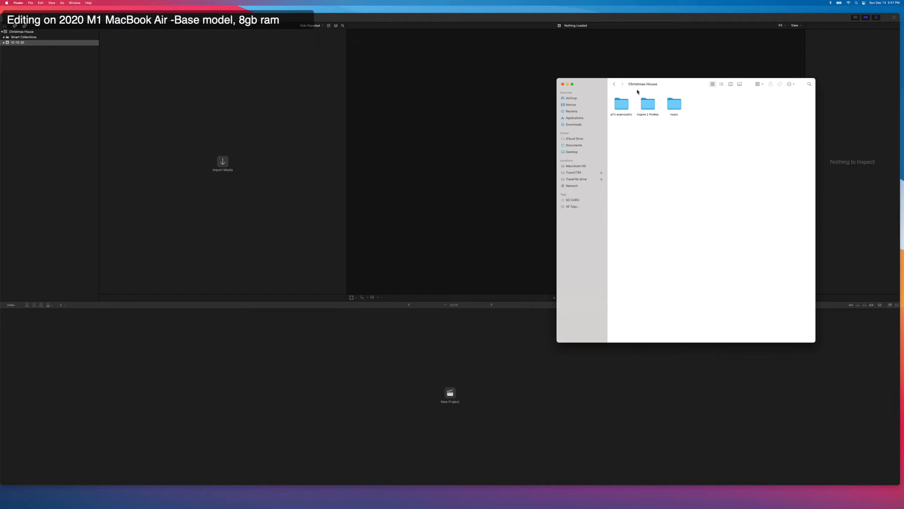
pyautogui.click(614, 84)
pyautogui.doubleClick(622, 109)
pyautogui.click(622, 104)
pyautogui.moveTo(623, 104); pyautogui.dragTo(22, 42)
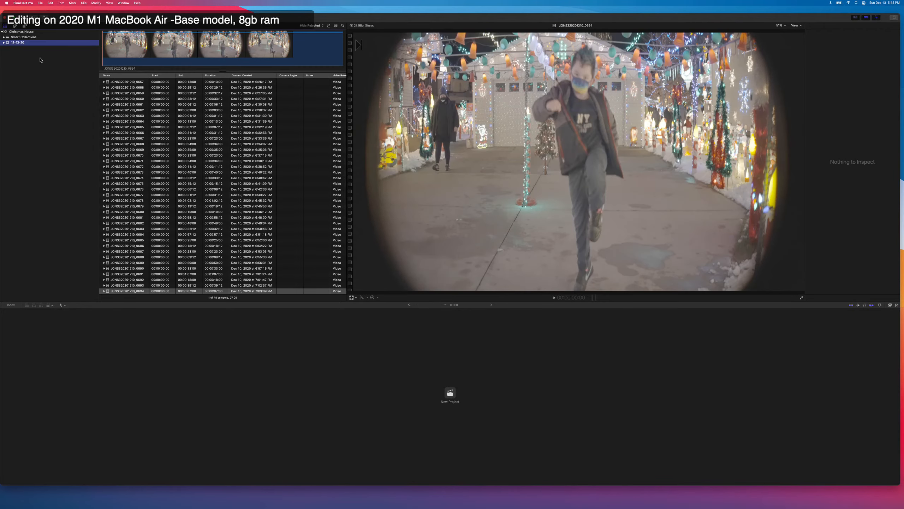
pyautogui.press('super+n')
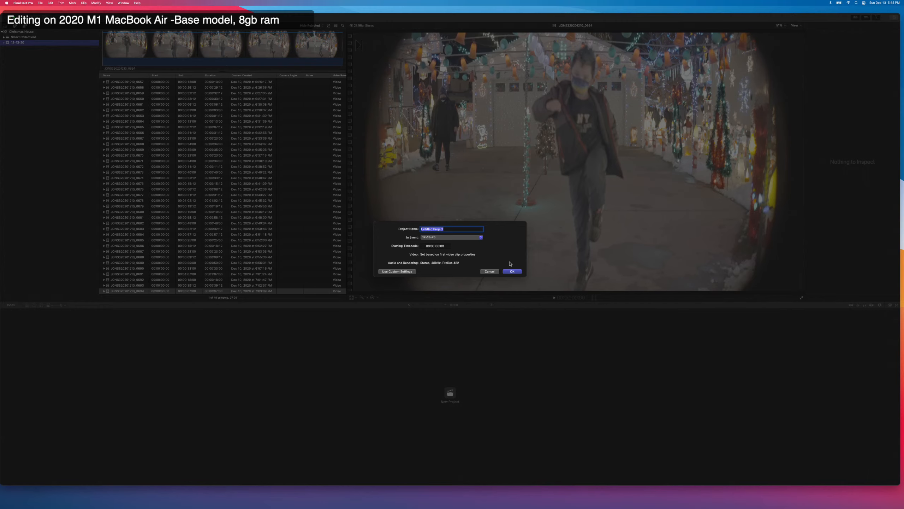
pyautogui.click(490, 271)
pyautogui.press('super+n')
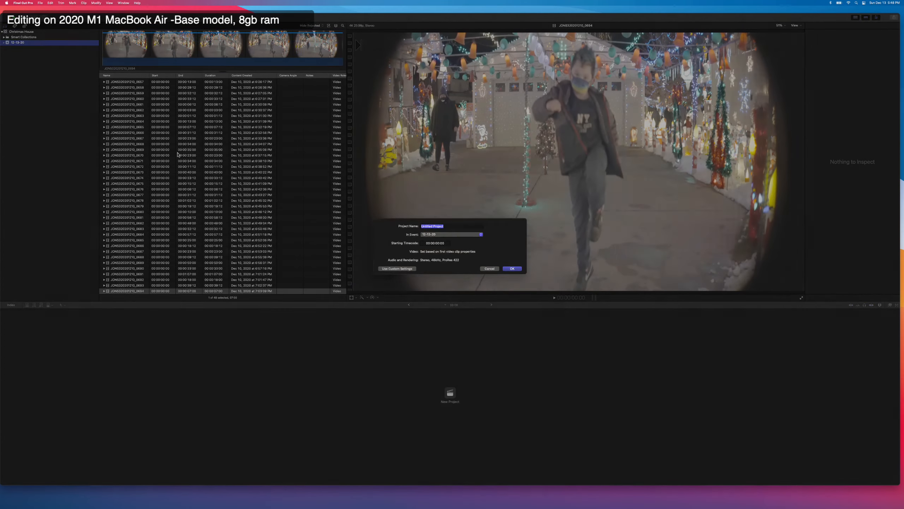
pyautogui.click(493, 272)
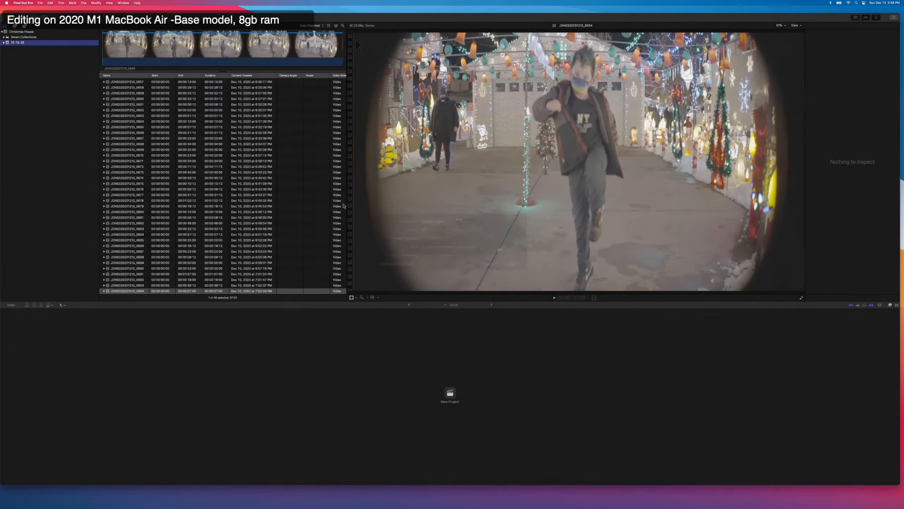
# Create a new event named "Drone footage" in the Christmas House library.
pyautogui.rightClick(47, 45)
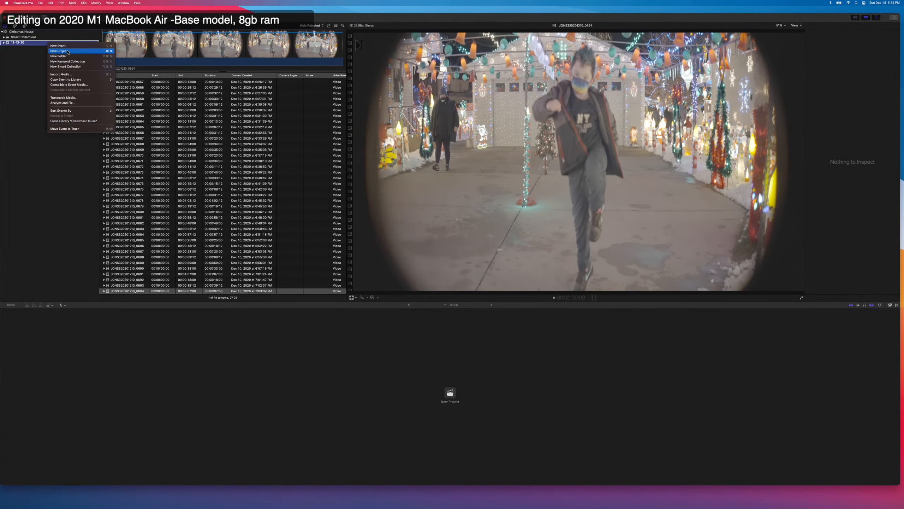
pyautogui.click(67, 47)
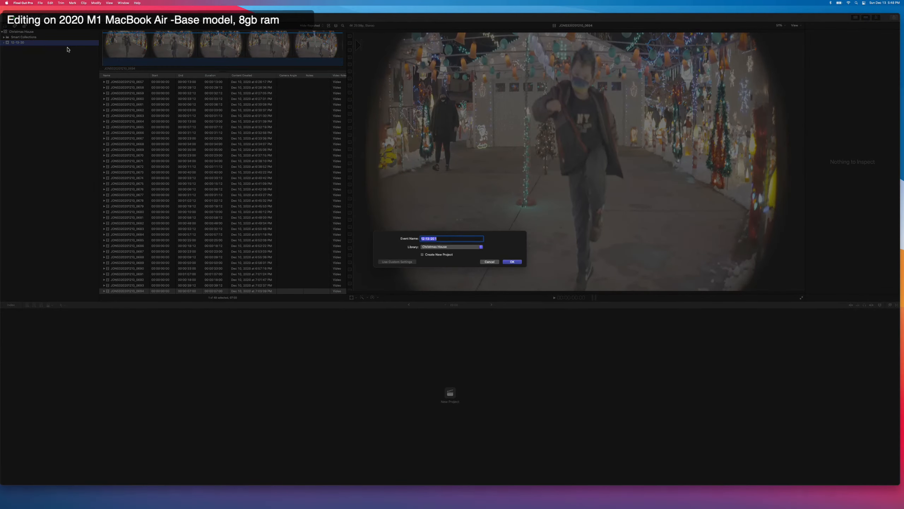
pyautogui.write('Drone footage')
pyautogui.press('Return')
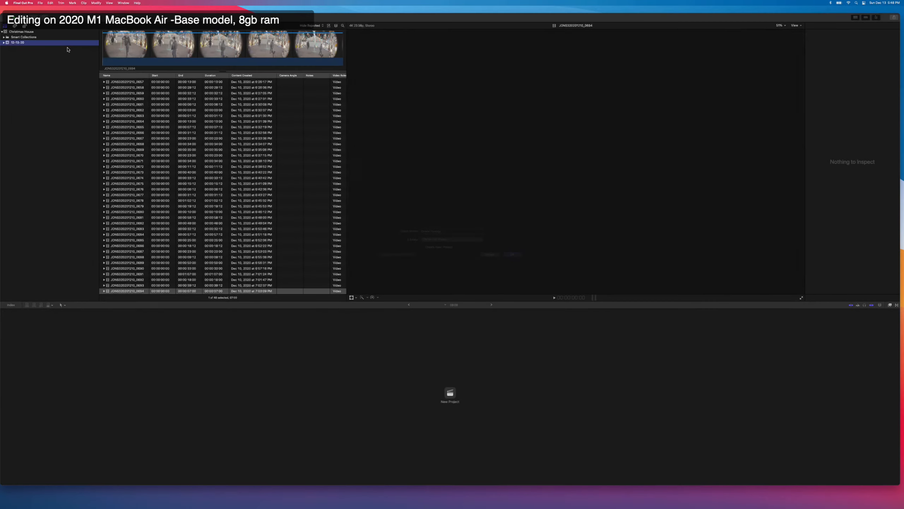
# Create a new event named "Music" in the Christmas House library.
pyautogui.rightClick(40, 65)
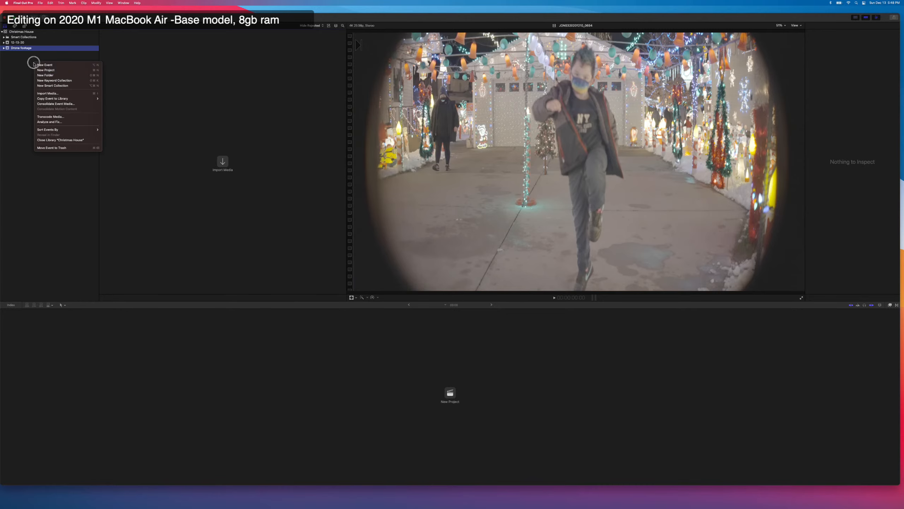
pyautogui.click(43, 66)
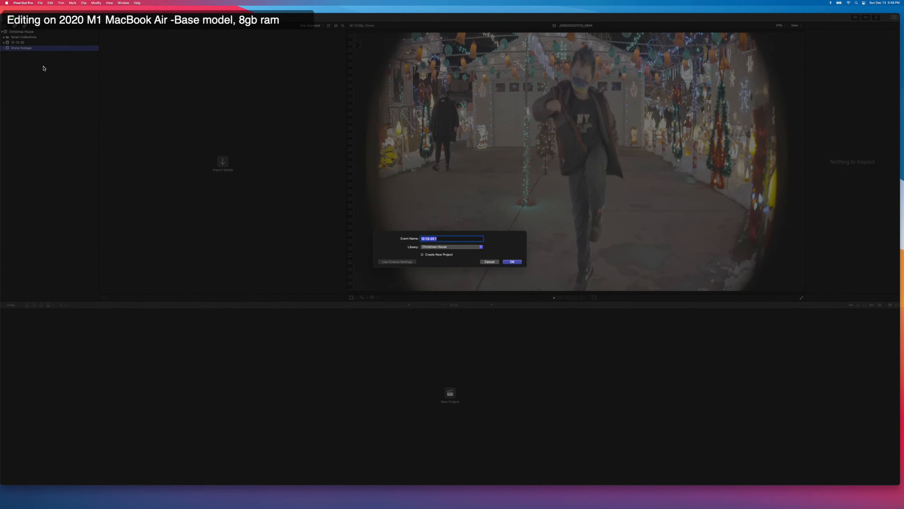
pyautogui.write('Music')
pyautogui.press('Return')
# Create a new event named "Assets" in the Christmas House library.
pyautogui.rightClick(34, 77)
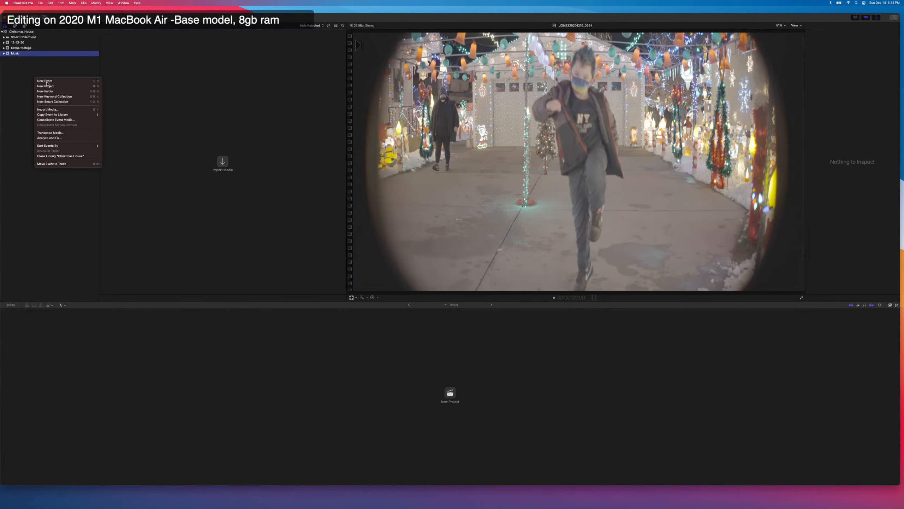
pyautogui.click(47, 83)
pyautogui.write('Assets')
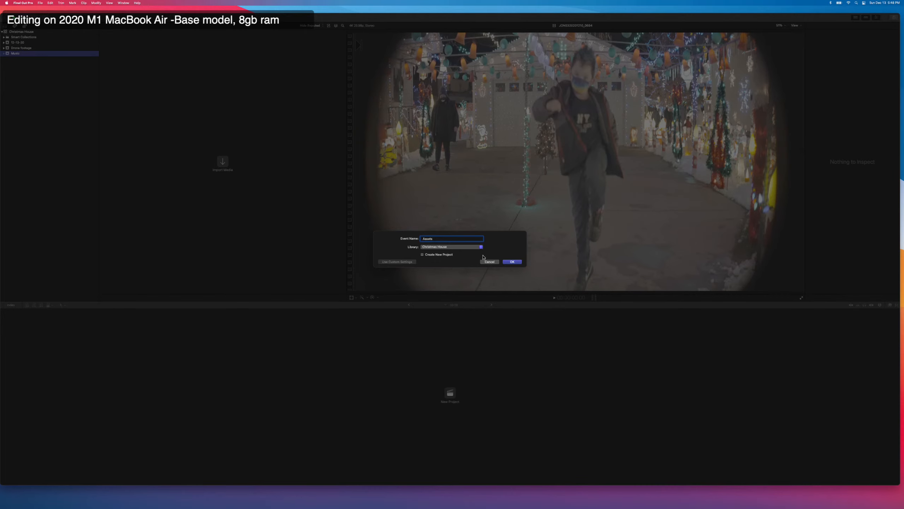
pyautogui.click(505, 262)
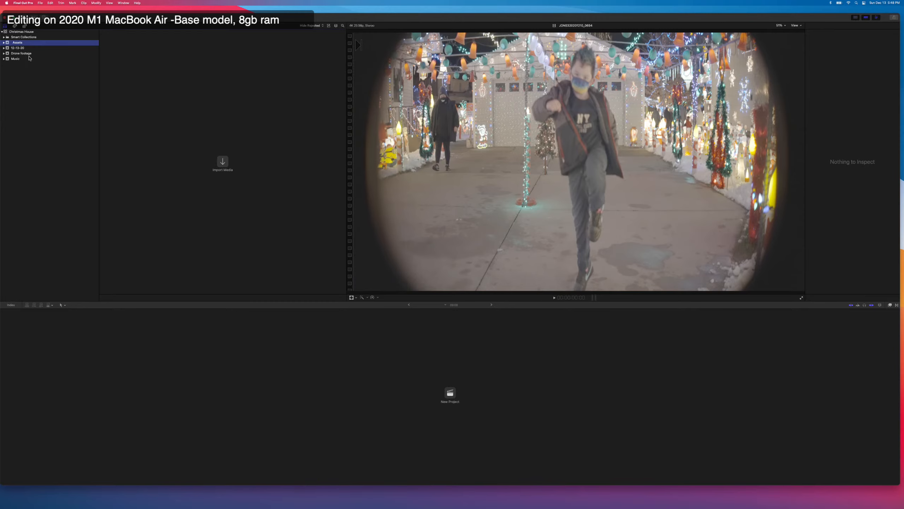
# Narrow the library sidebar and rename the 12-13-20 event after the a7 anamorphic footage.
pyautogui.moveTo(98, 45); pyautogui.dragTo(42, 50)
pyautogui.click(18, 47)
pyautogui.write('a7siii anamorphic')
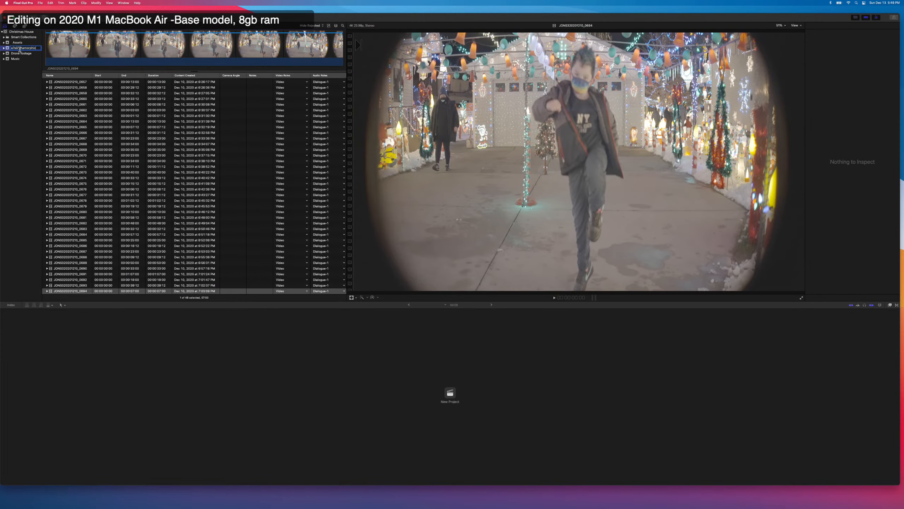
pyautogui.press('Return')
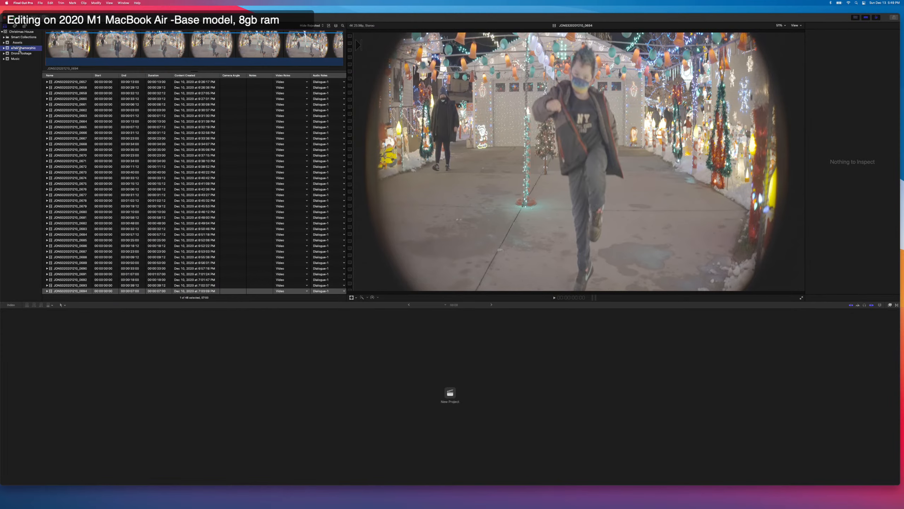
# Preview the last two clips in the a7 anamorphic event, skimming through the interview clip.
pyautogui.scroll(-3, 120, 179)
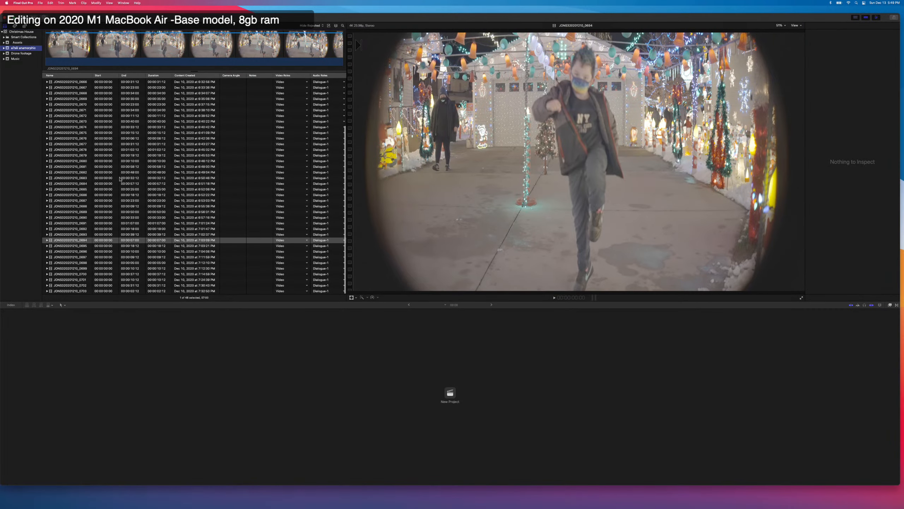
pyautogui.click(78, 286)
pyautogui.click(78, 291)
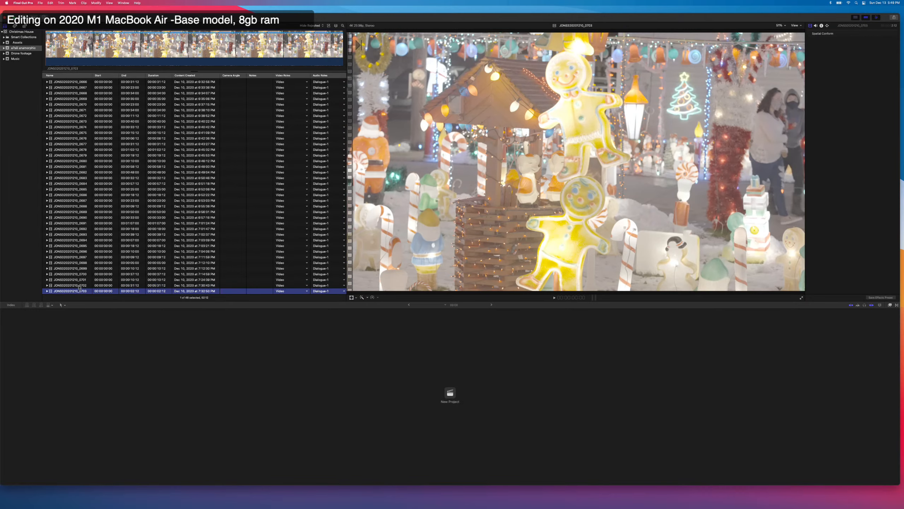
pyautogui.click(78, 285)
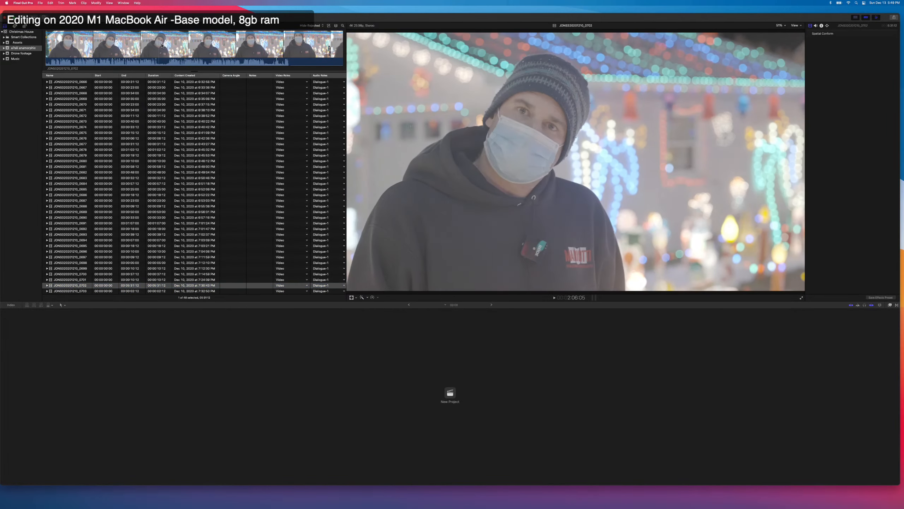
pyautogui.click(135, 45)
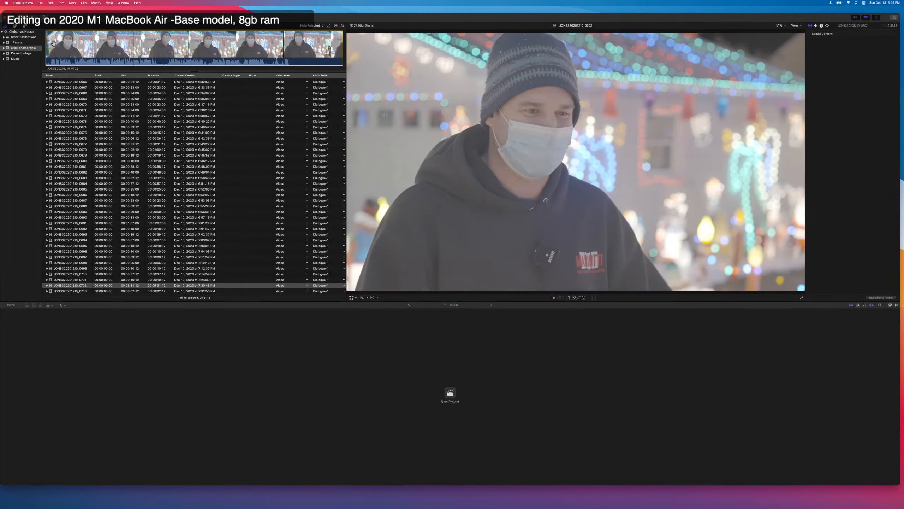
pyautogui.click(19, 68)
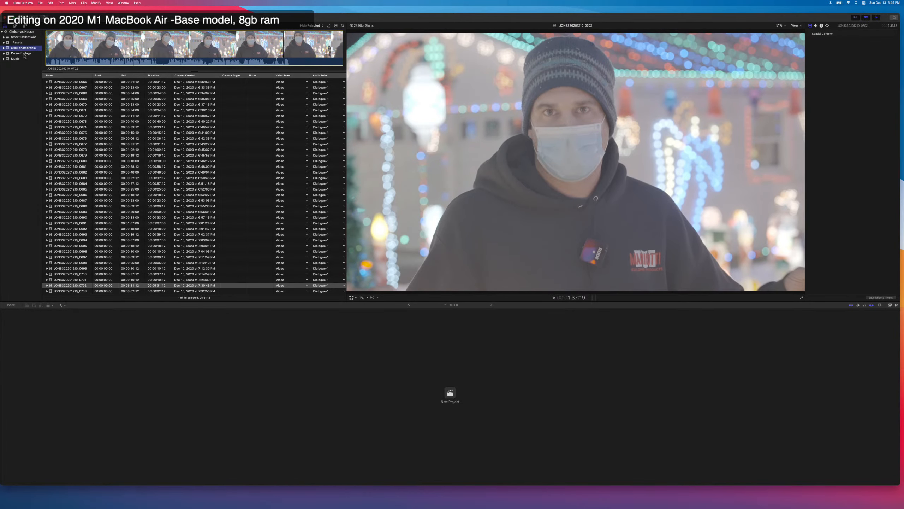
# Import the Inspire 2 ProRes folder from Finder into the Drone footage event and preview a few of its clips.
pyautogui.click(22, 54)
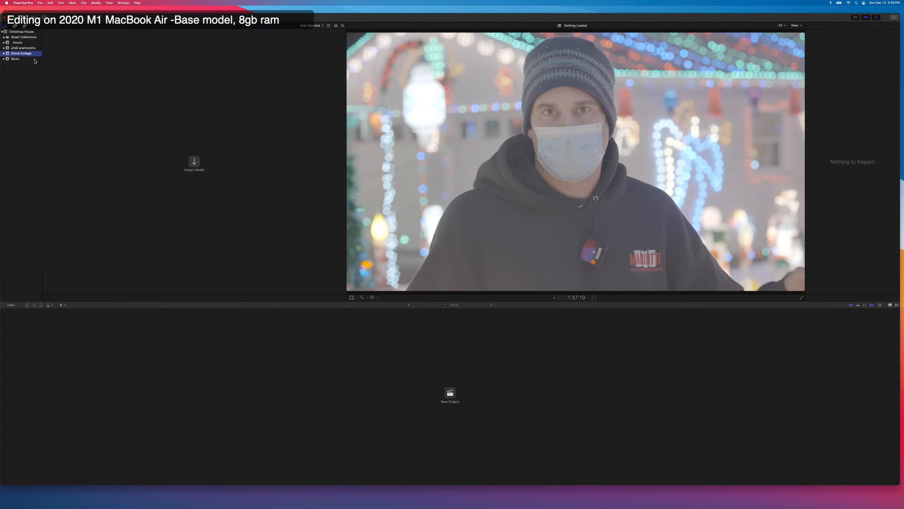
pyautogui.press('super+Tab')
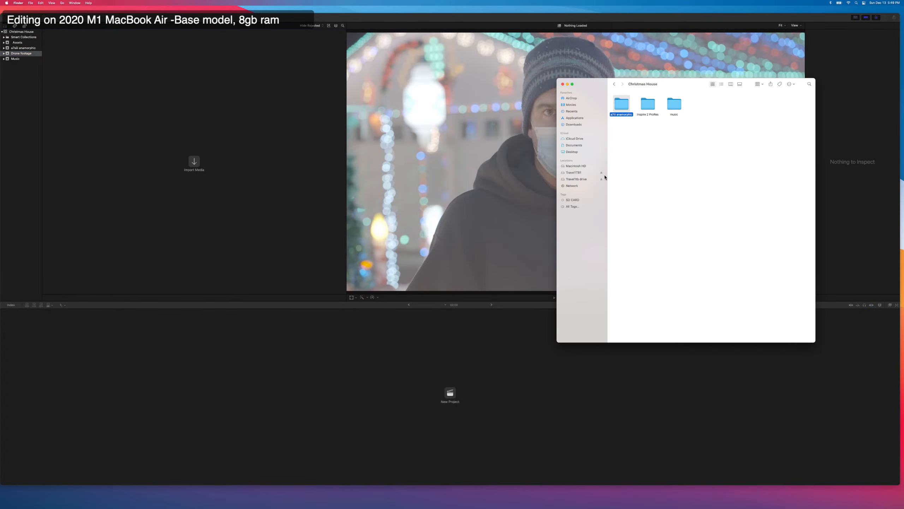
pyautogui.moveTo(646, 107); pyautogui.dragTo(192, 174)
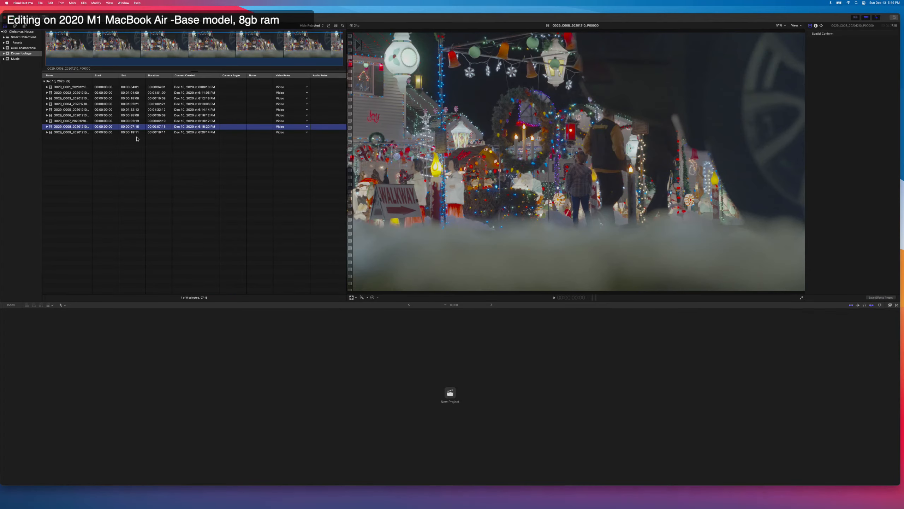
pyautogui.click(113, 104)
pyautogui.click(109, 115)
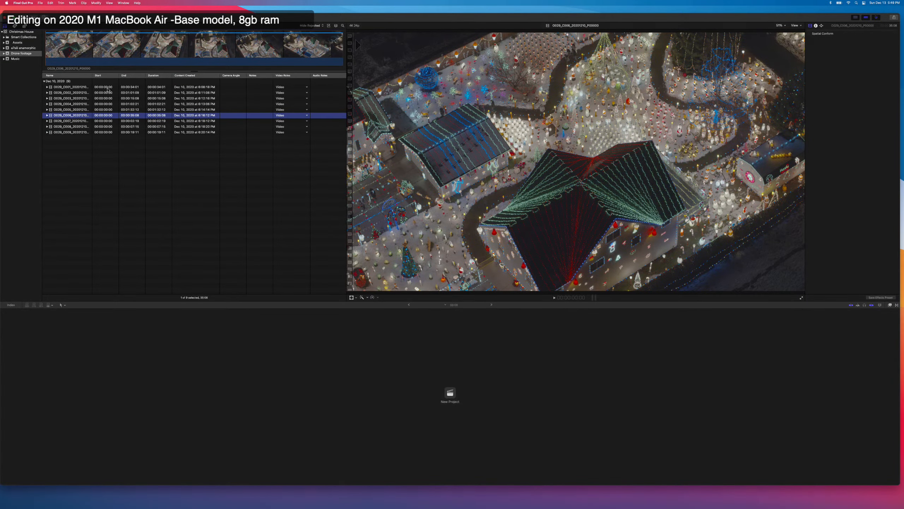
# Hide the Start, End, Content Created, Camera Angle and Notes columns in the browser's clip list.
pyautogui.rightClick(108, 76)
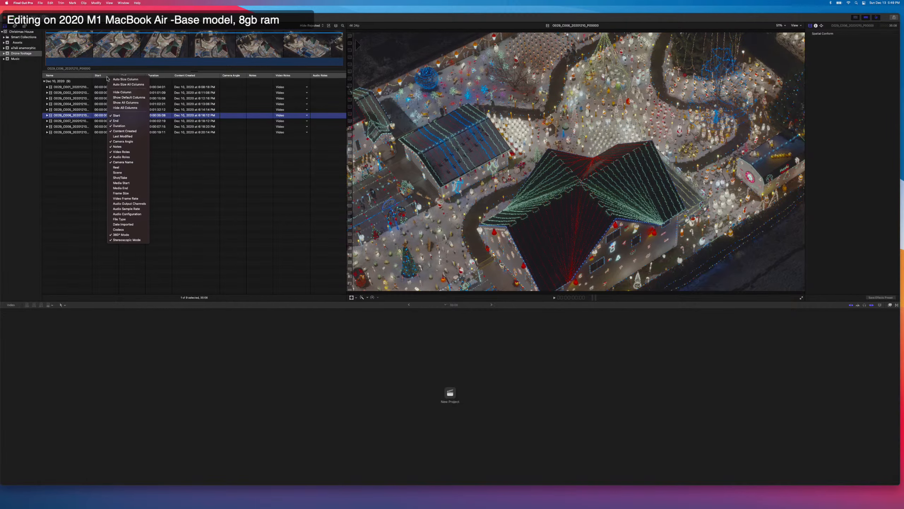
pyautogui.click(121, 115)
pyautogui.rightClick(103, 76)
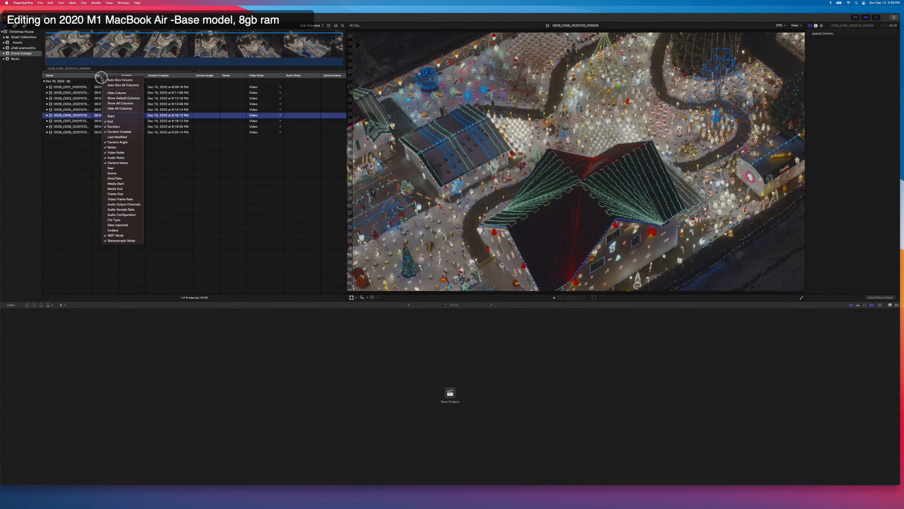
pyautogui.click(113, 121)
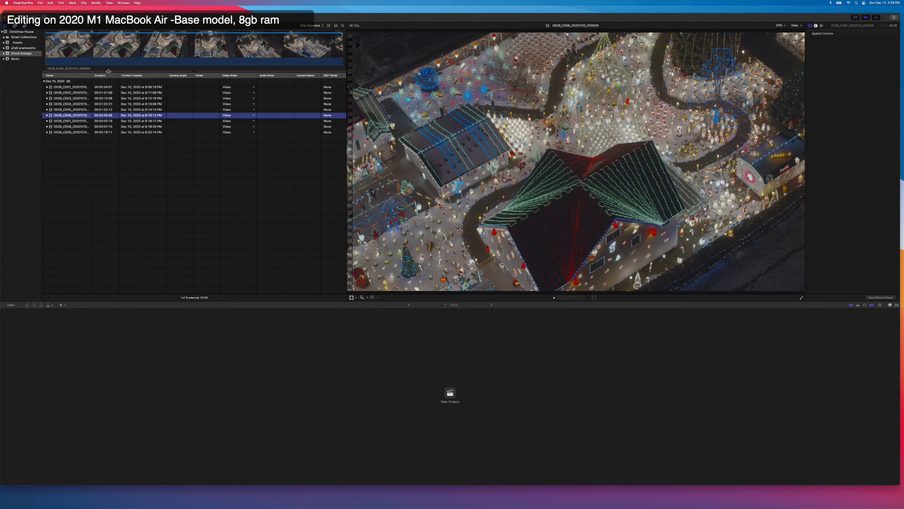
pyautogui.rightClick(106, 76)
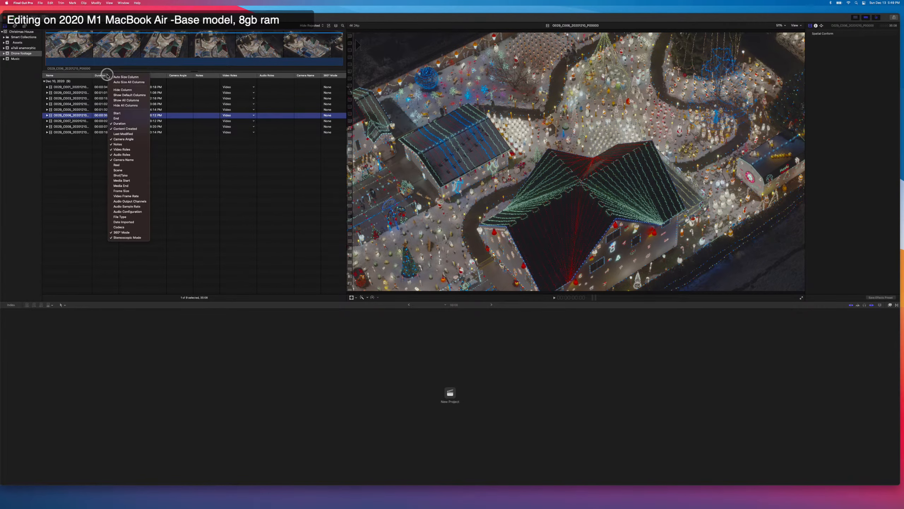
pyautogui.click(122, 128)
pyautogui.rightClick(110, 76)
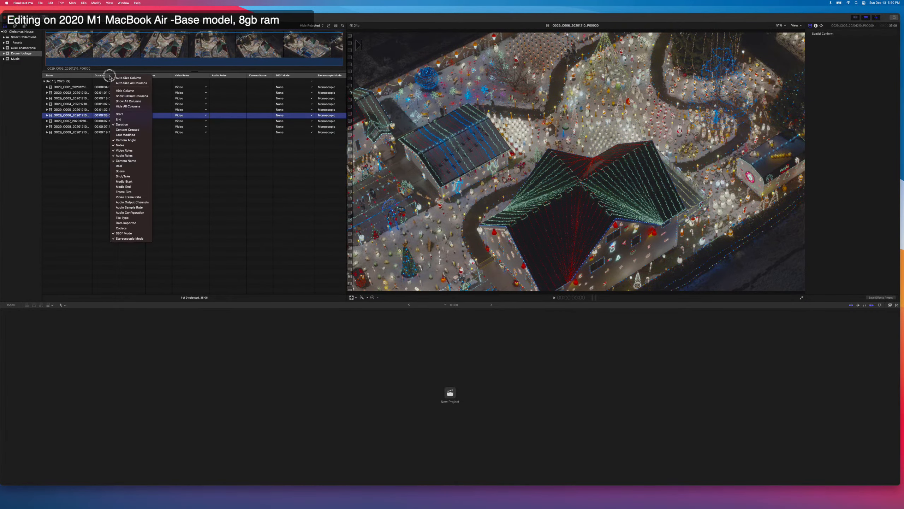
pyautogui.click(121, 141)
pyautogui.rightClick(111, 77)
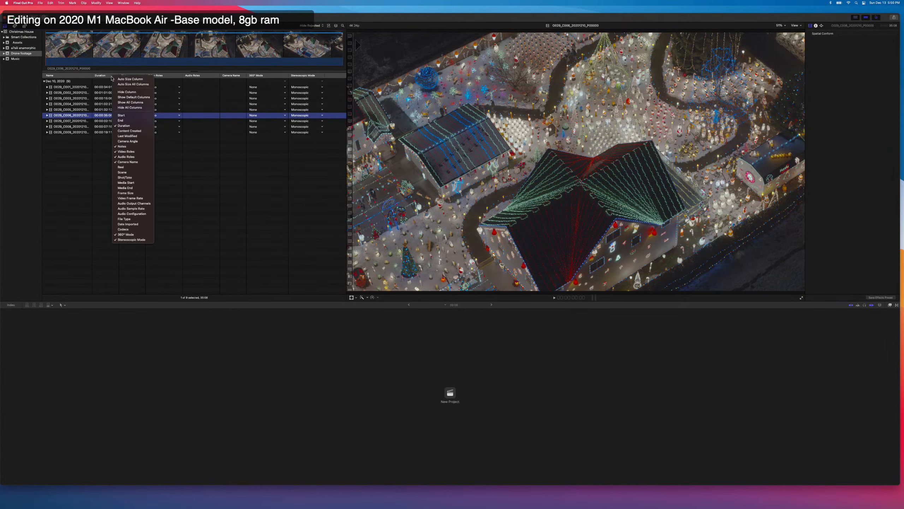
pyautogui.click(126, 147)
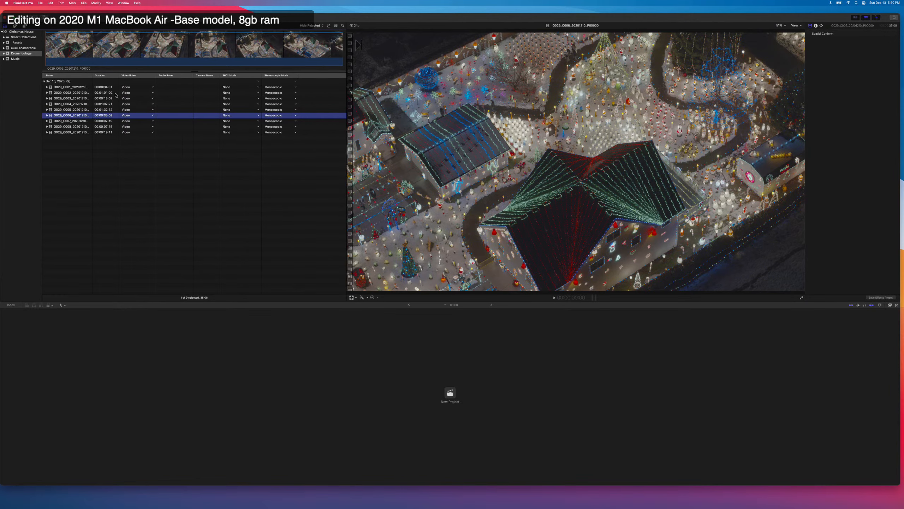
# Hide the Video Roles, Audio Roles, Camera Name, 360° Mode and Stereoscopic Mode columns in the clip list.
pyautogui.rightClick(114, 76)
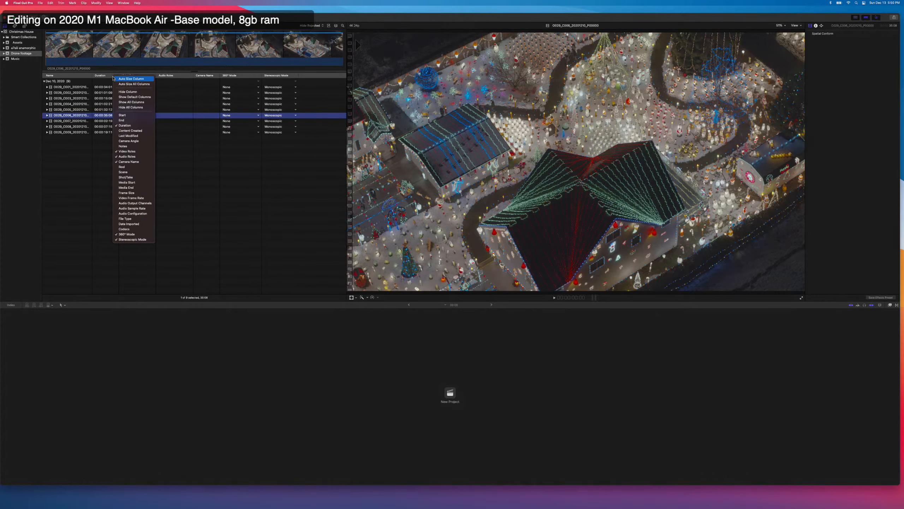
pyautogui.click(127, 152)
pyautogui.rightClick(110, 76)
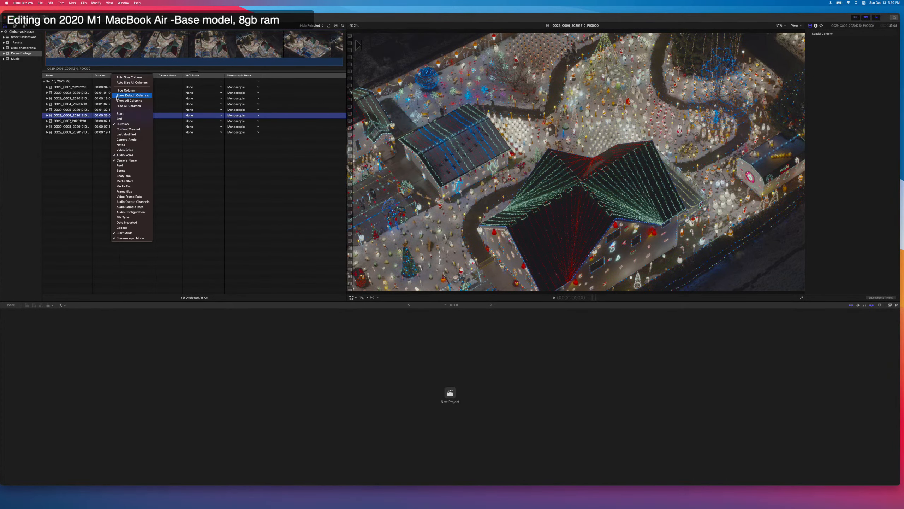
pyautogui.click(128, 155)
pyautogui.rightClick(108, 76)
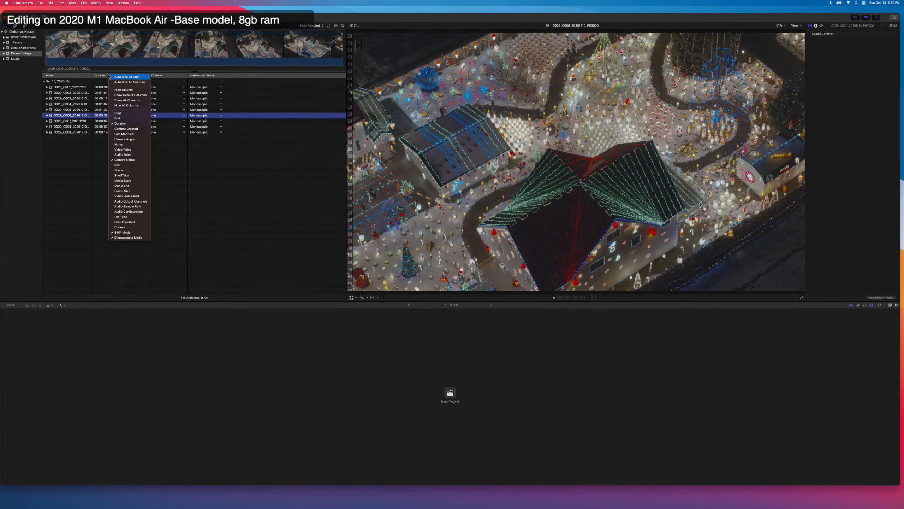
pyautogui.click(127, 160)
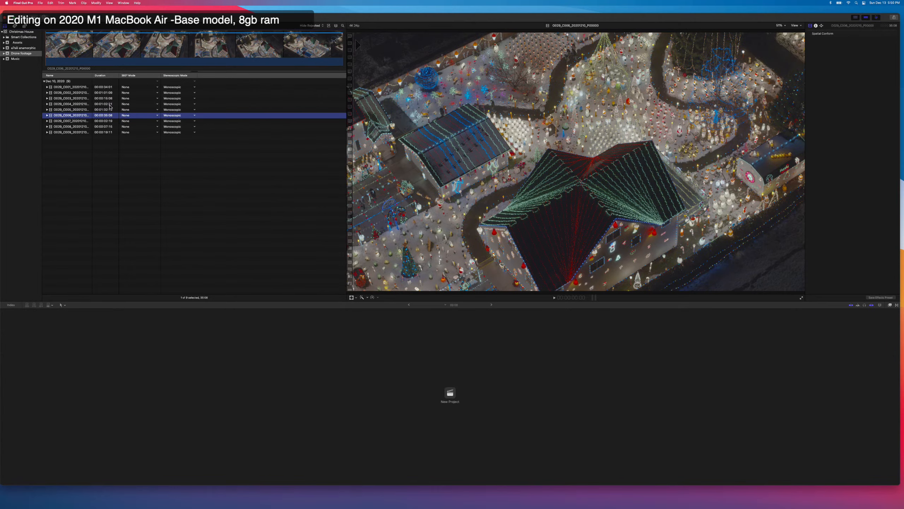
pyautogui.rightClick(116, 76)
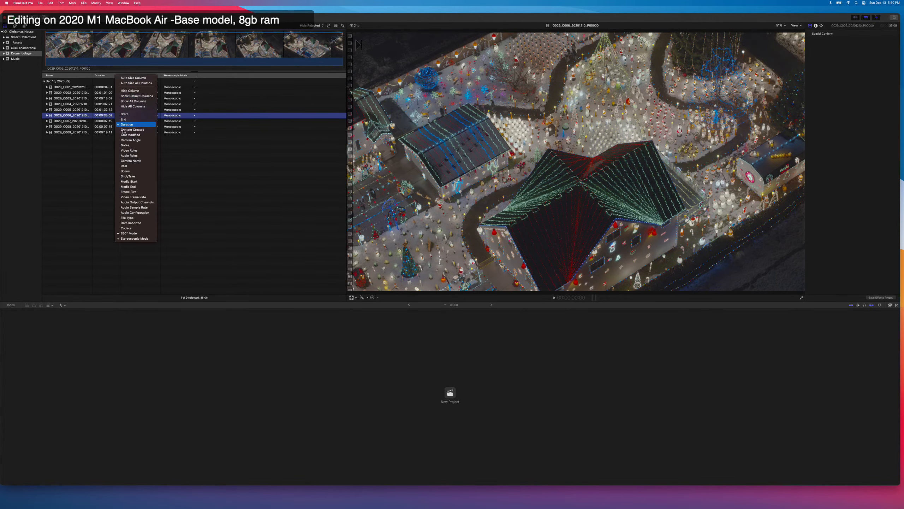
pyautogui.click(130, 234)
pyautogui.rightClick(105, 78)
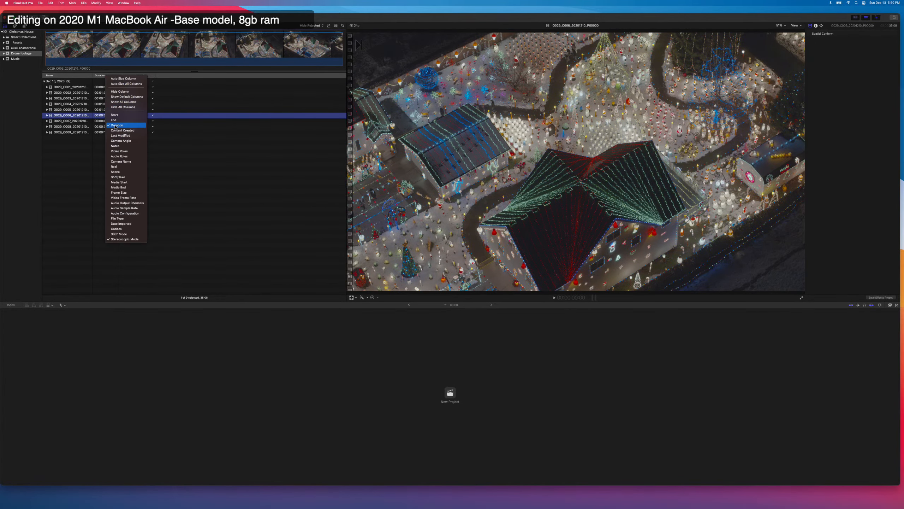
pyautogui.click(124, 239)
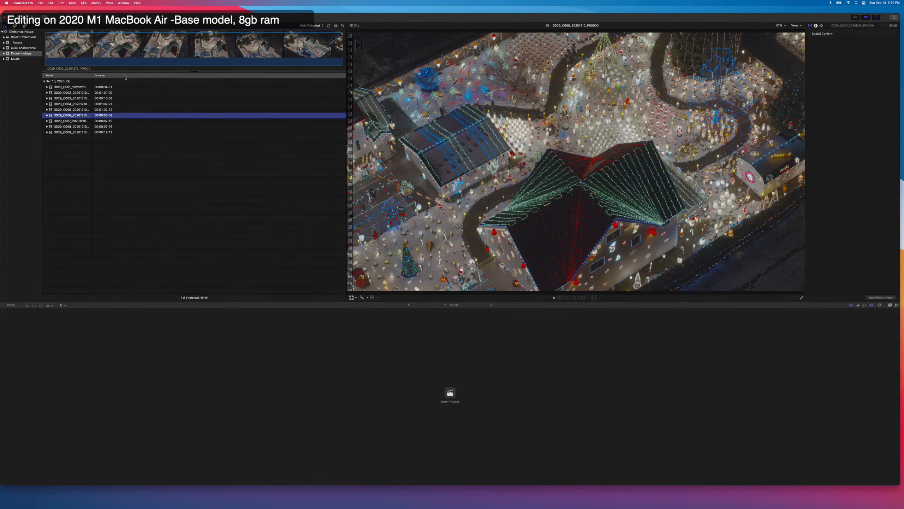
# Add the Frame Size and Video Frame Rate columns to the clip list.
pyautogui.rightClick(120, 75)
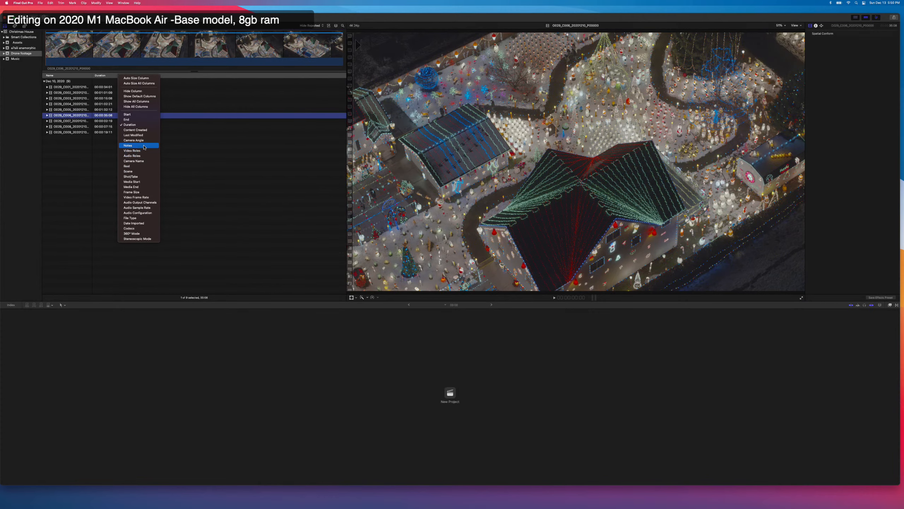
pyautogui.click(139, 192)
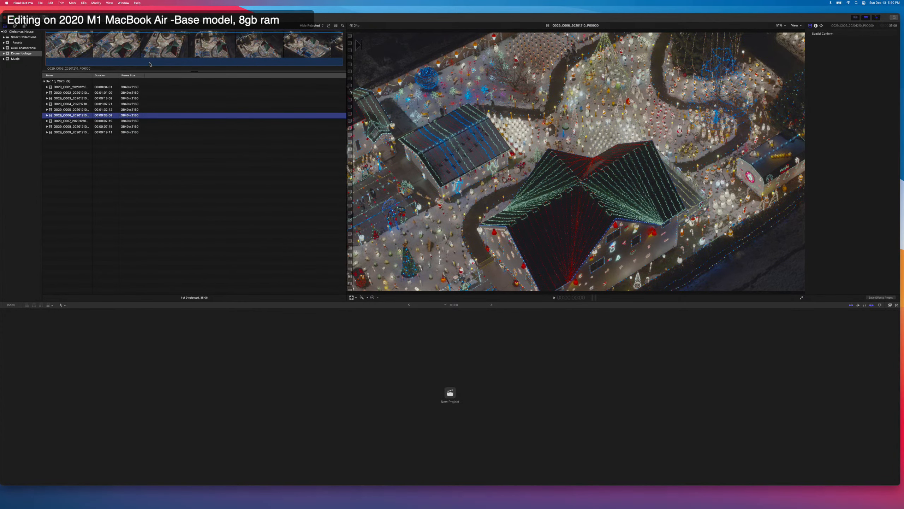
pyautogui.rightClick(152, 75)
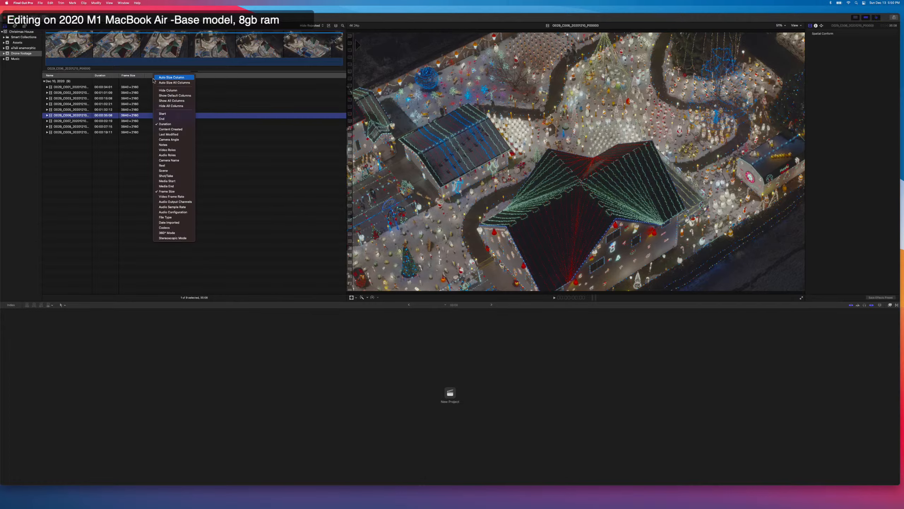
pyautogui.click(172, 196)
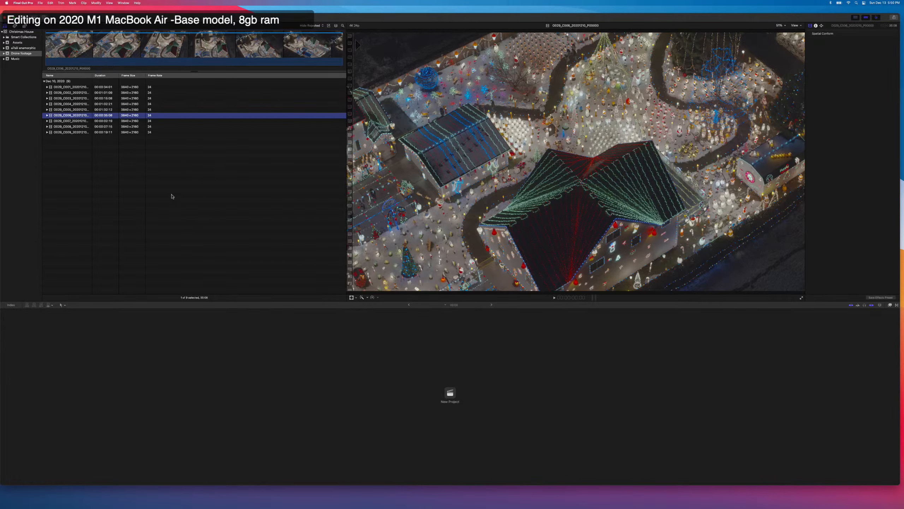
# Compare the frame sizes and frame rates of the Drone footage clips with those in the a7 anamorphic event.
pyautogui.click(140, 92)
pyautogui.click(137, 109)
pyautogui.click(131, 121)
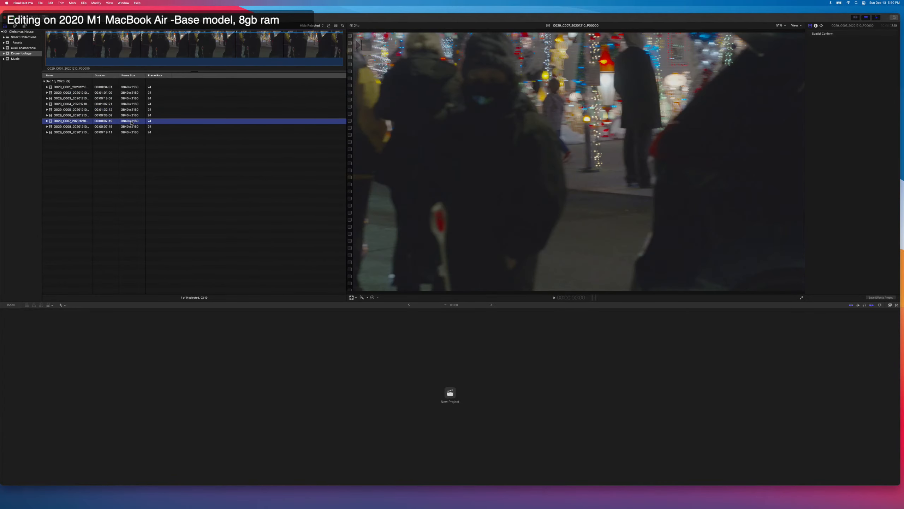
pyautogui.click(16, 49)
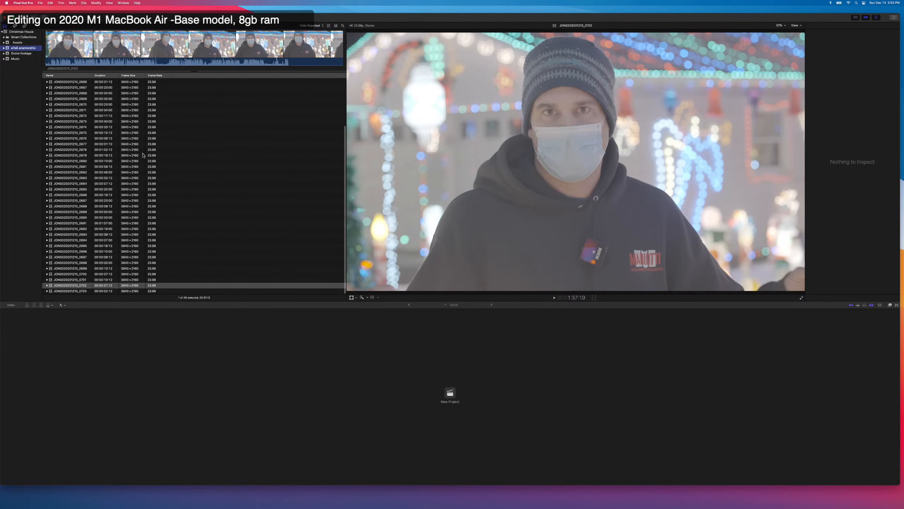
pyautogui.scroll(-1, 144, 155)
pyautogui.click(153, 149)
pyautogui.scroll(3, 154, 166)
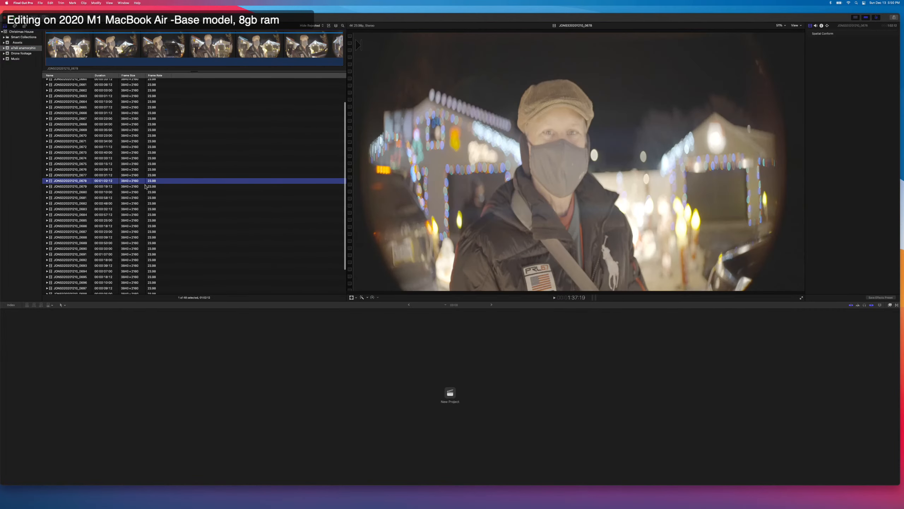
# Preview several a7 anamorphic clips, including 0681, 0680, 0683 and 0670.
pyautogui.click(112, 199)
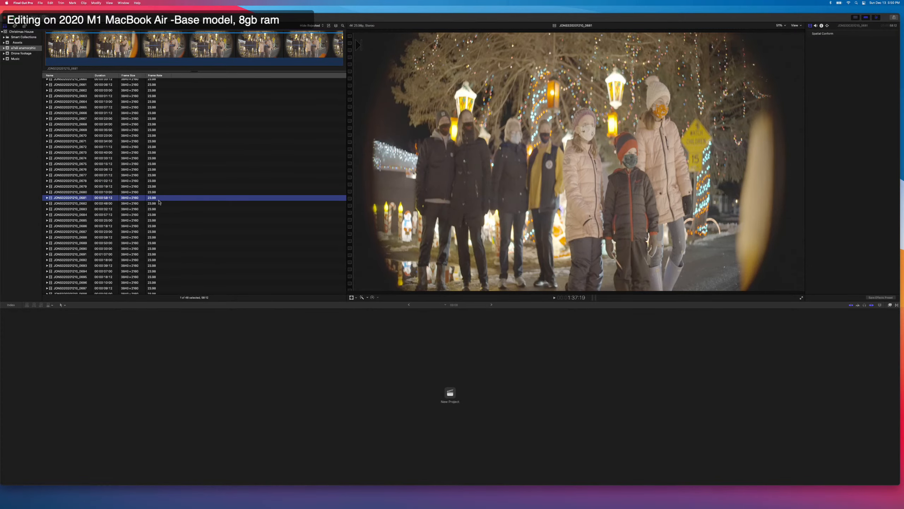
pyautogui.click(159, 193)
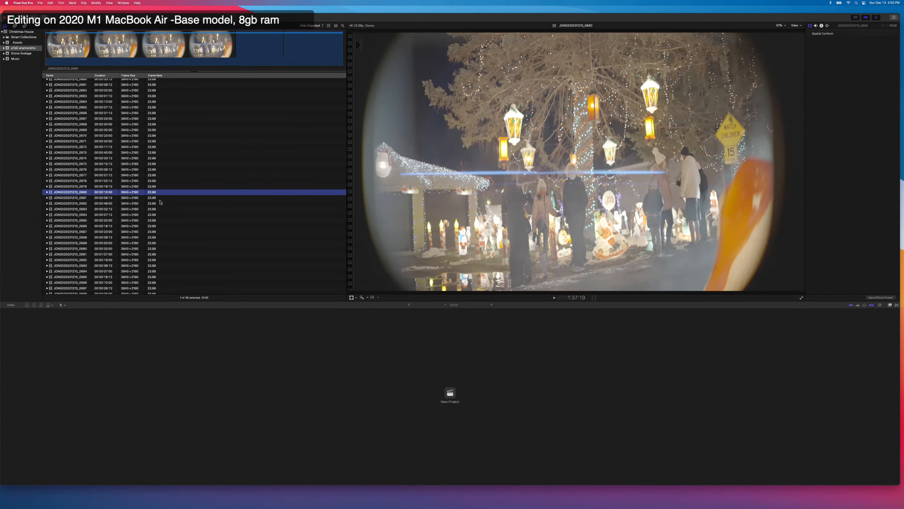
pyautogui.click(160, 202)
pyautogui.click(162, 209)
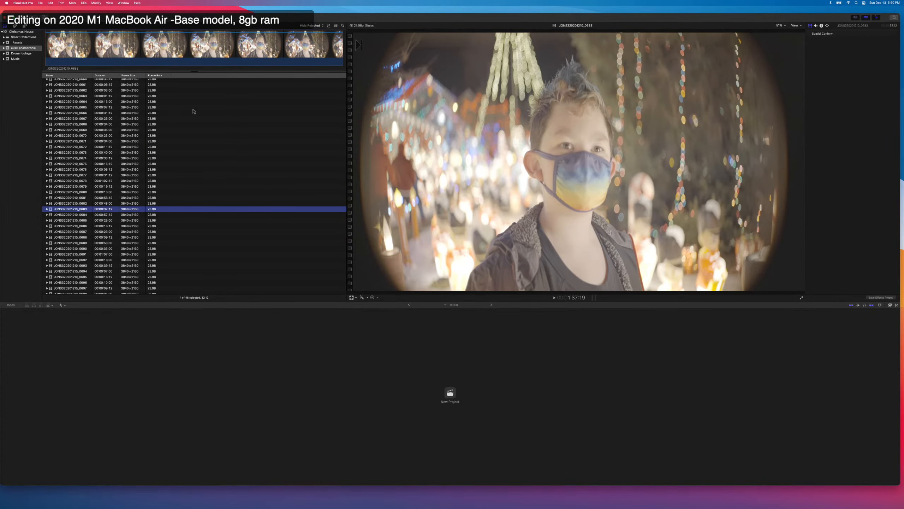
pyautogui.click(166, 46)
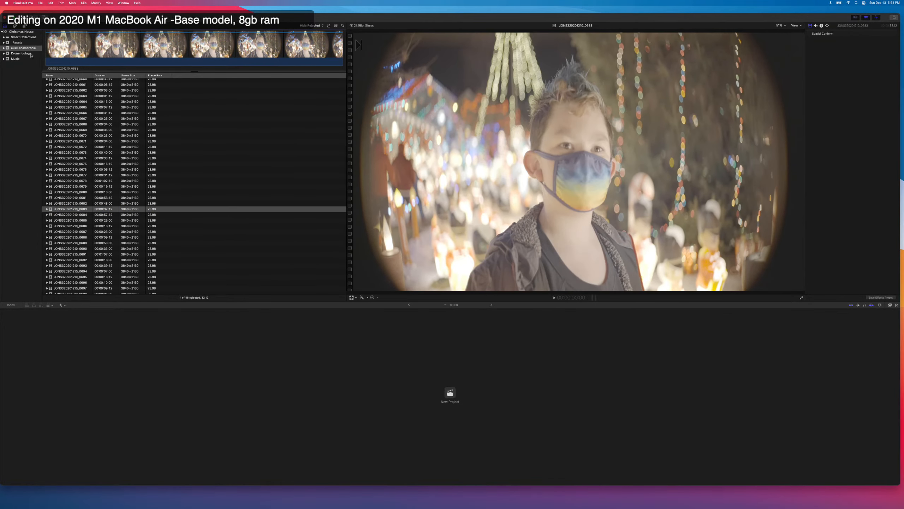
pyautogui.click(110, 136)
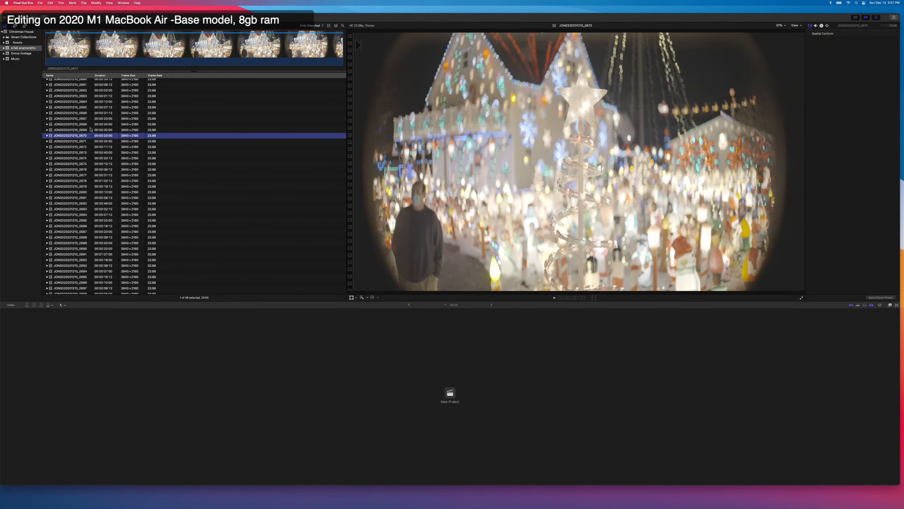
# Import the song from Finder's music folder into the Music event, and preview the third clip in Drone footage.
pyautogui.click(15, 58)
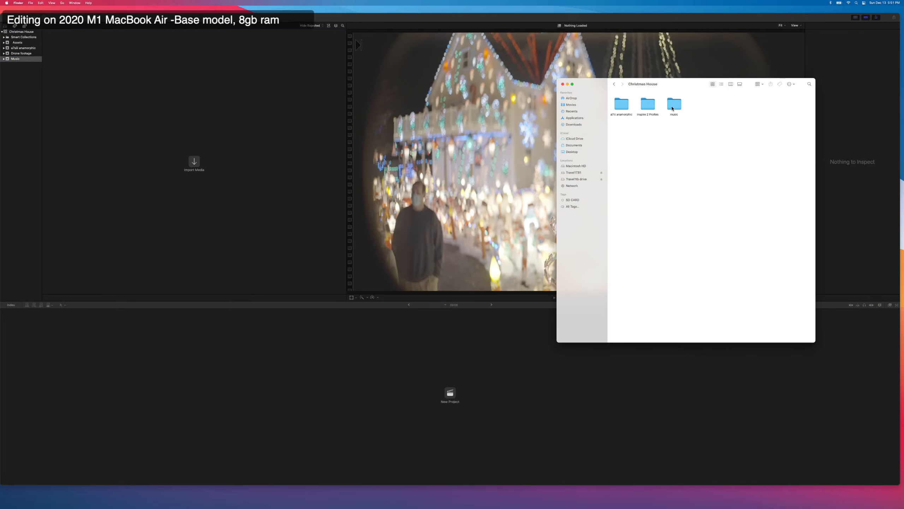
pyautogui.click(672, 103)
pyautogui.doubleClick(672, 102)
pyautogui.moveTo(621, 104); pyautogui.dragTo(271, 133)
pyautogui.click(28, 54)
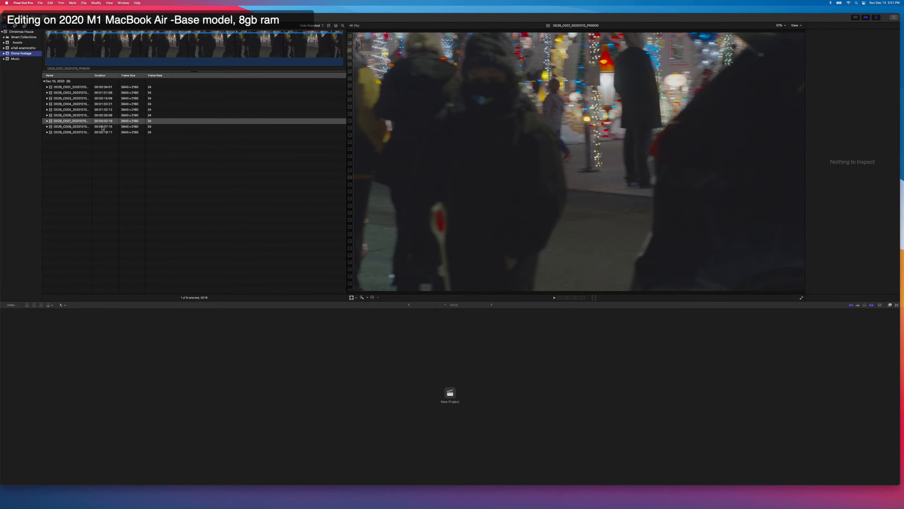
pyautogui.click(71, 99)
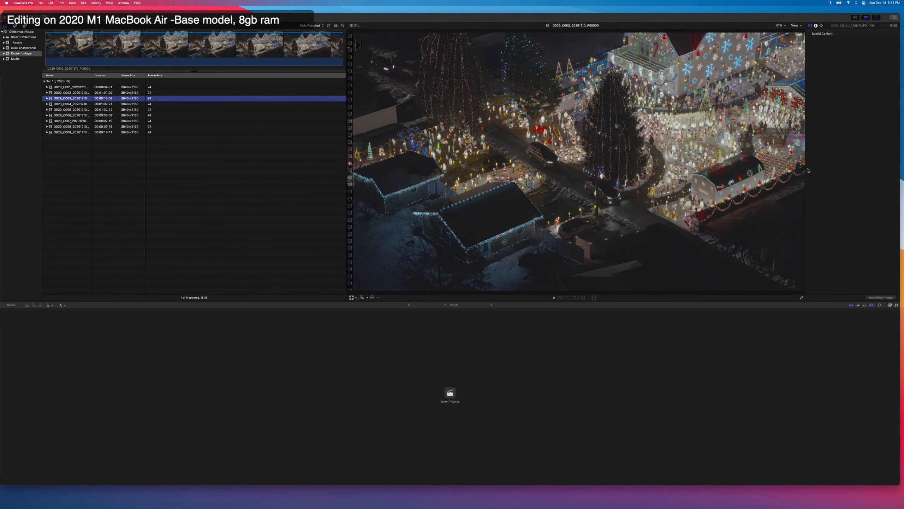
# Switch to Chrome, open Facebook in a new tab and skim through the news feed.
pyautogui.moveTo(902, 185)
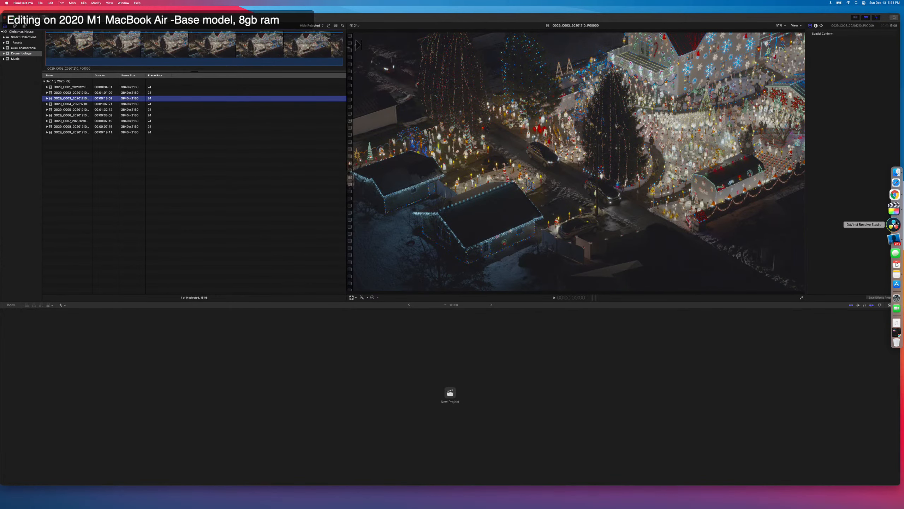
pyautogui.click(896, 205)
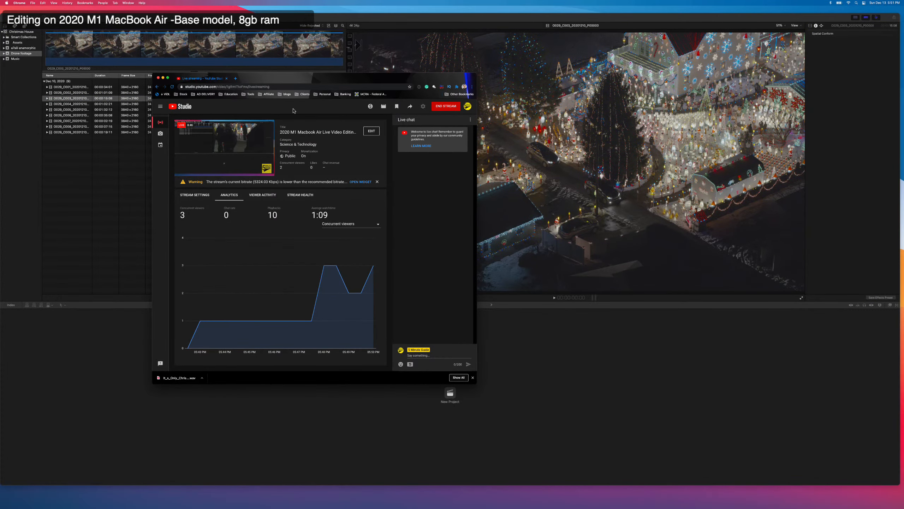
pyautogui.click(235, 78)
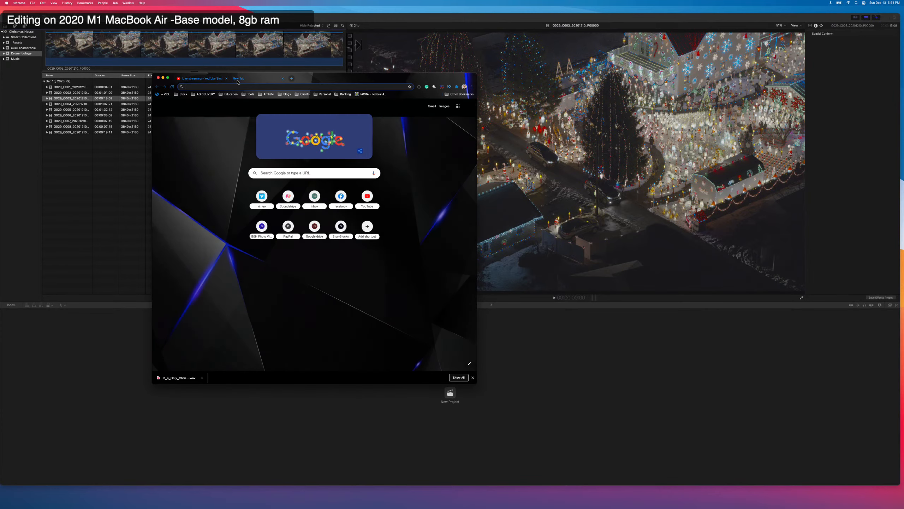
pyautogui.write('facebook')
pyautogui.press('Return')
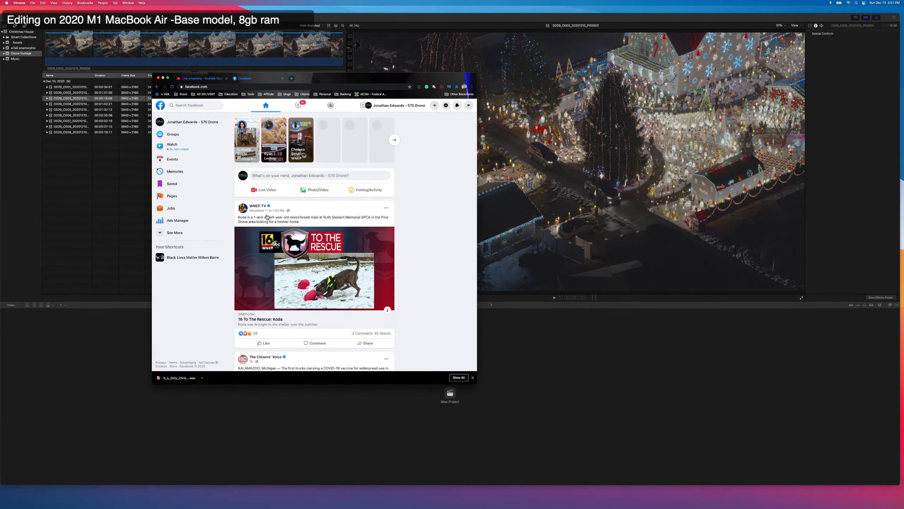
pyautogui.scroll(-10, 216, 218)
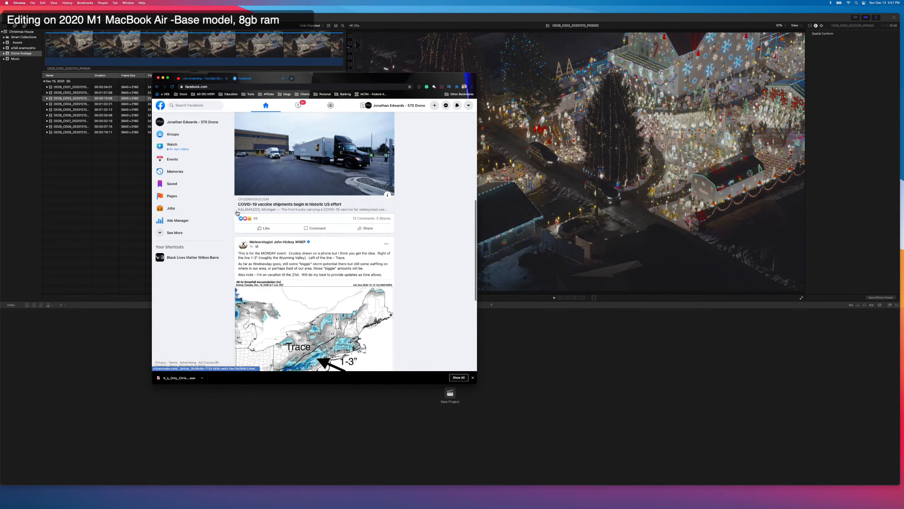
pyautogui.scroll(-4, 238, 213)
pyautogui.scroll(15, 250, 209)
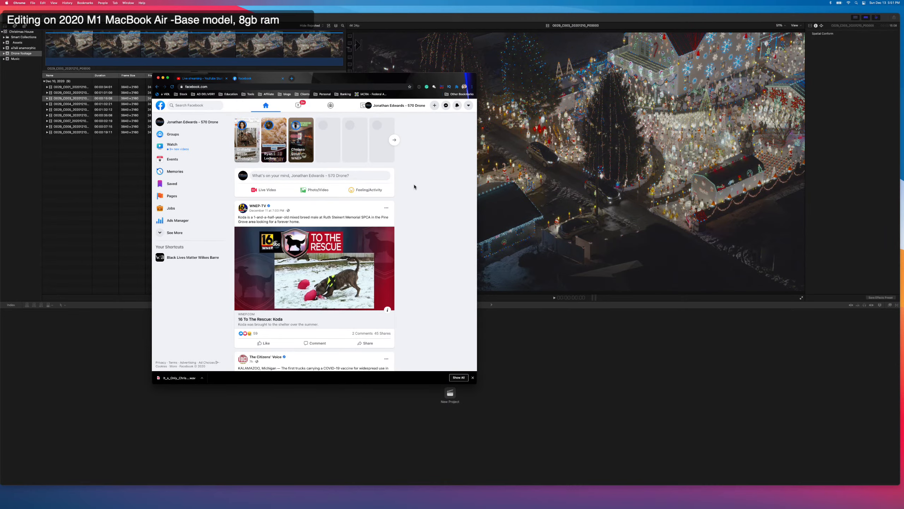
# Switch Facebook from the 570 Drone page to the personal profile and dismiss the finished downloads bar.
pyautogui.click(468, 105)
pyautogui.click(420, 158)
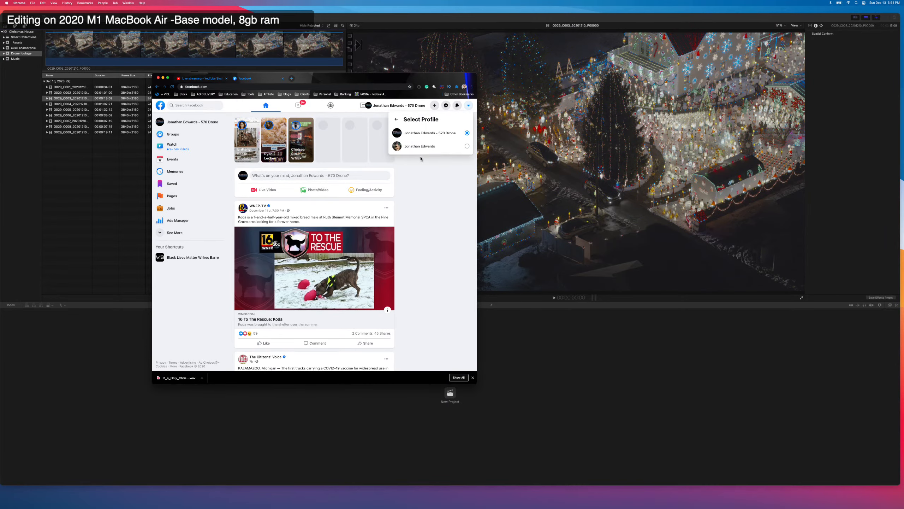
pyautogui.click(420, 146)
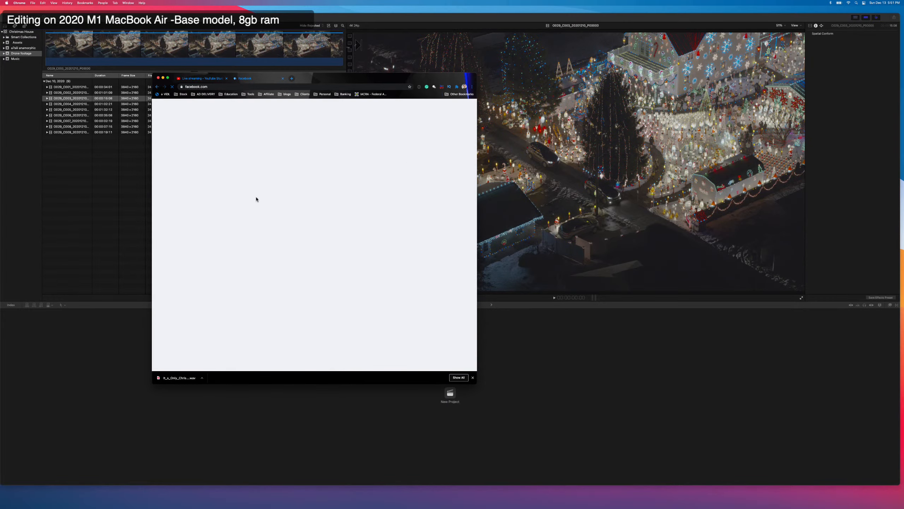
pyautogui.click(472, 378)
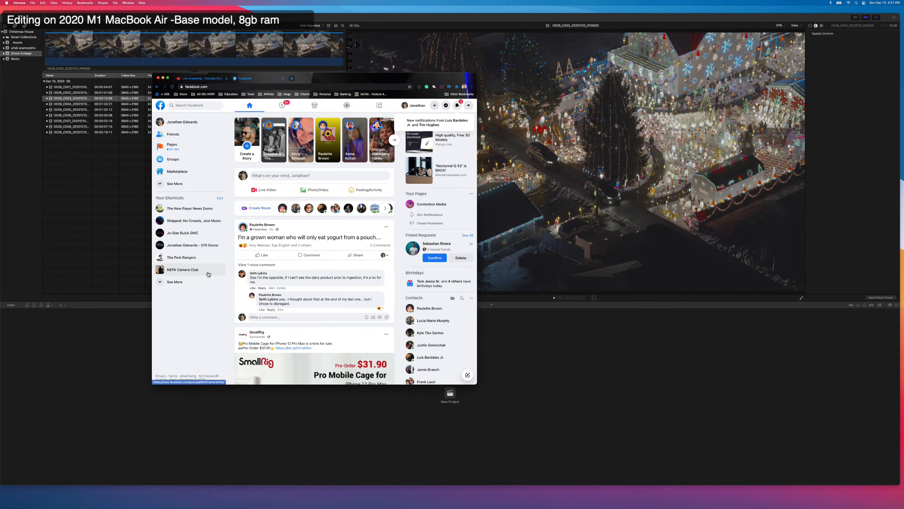
# Open the newest comment notification, like the comment asking about 8gb of ram, and reply "watch and find out!".
pyautogui.click(458, 106)
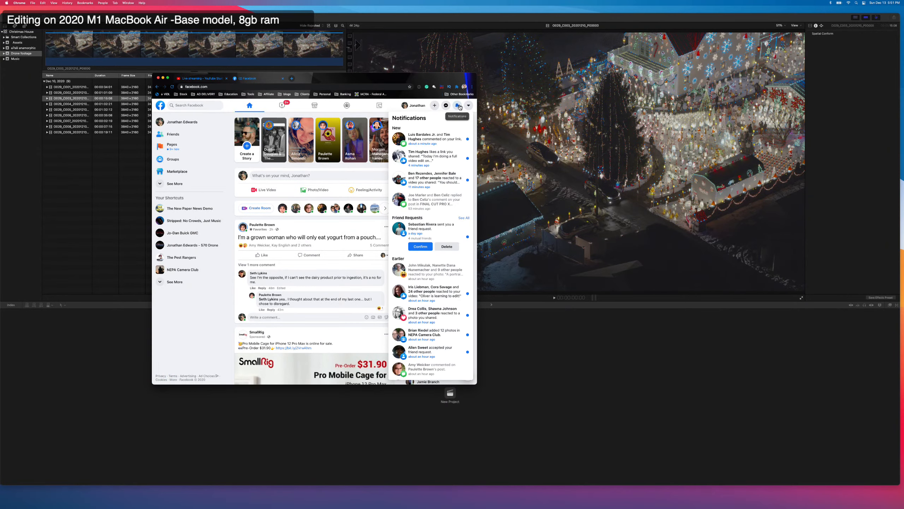
pyautogui.click(438, 139)
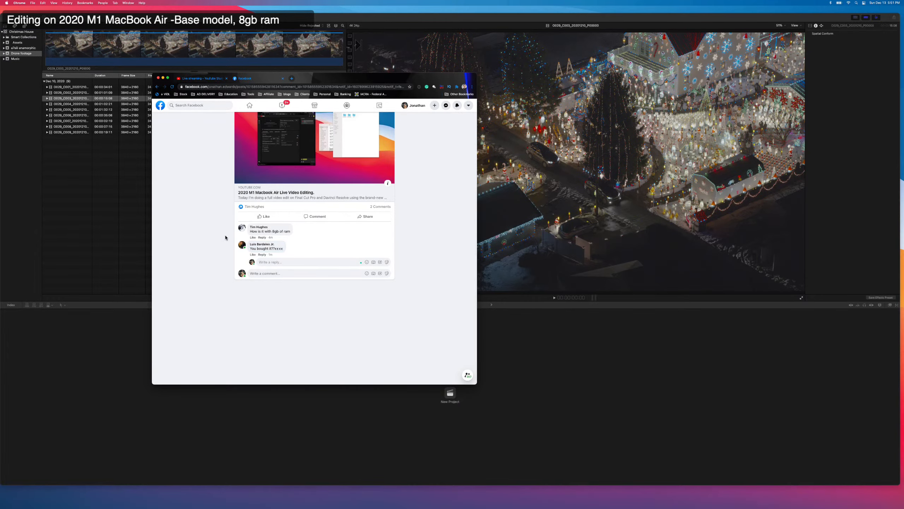
pyautogui.click(252, 238)
pyautogui.click(262, 237)
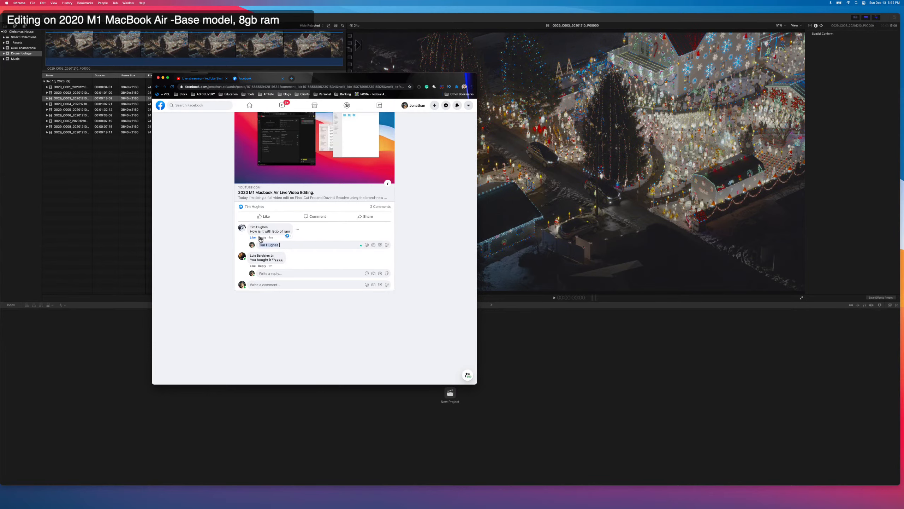
pyautogui.write('watch and find out! **spoiler... incredible**')
pyautogui.press('Return')
# Return to the Facebook home feed and check the notifications again.
pyautogui.click(249, 105)
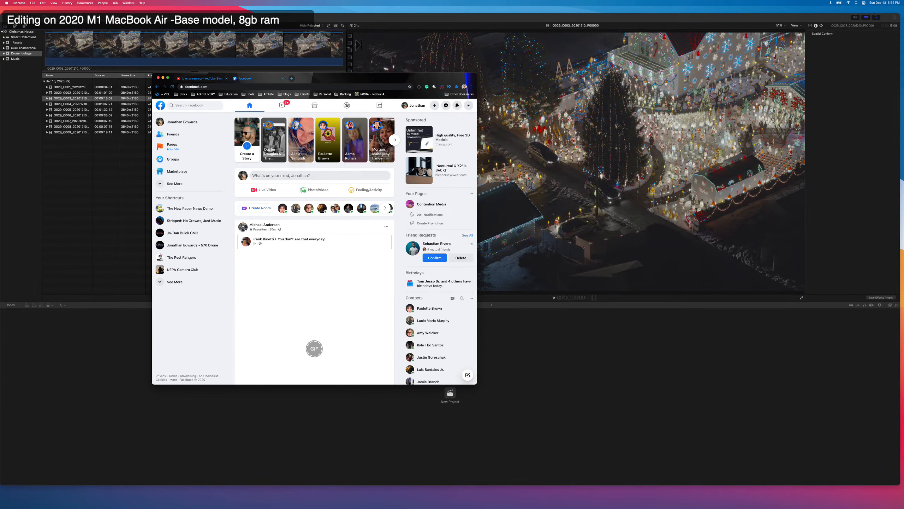
pyautogui.click(456, 105)
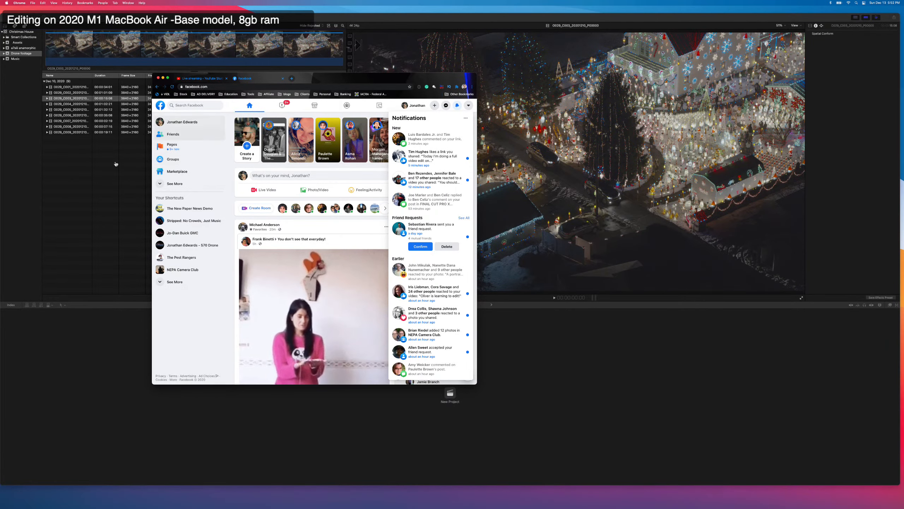
# Switch to Final Cut Pro, narrow its window to uncover a strip of the desktop, and deselect the drone clip.
pyautogui.click(136, 172)
pyautogui.press('super+Tab')
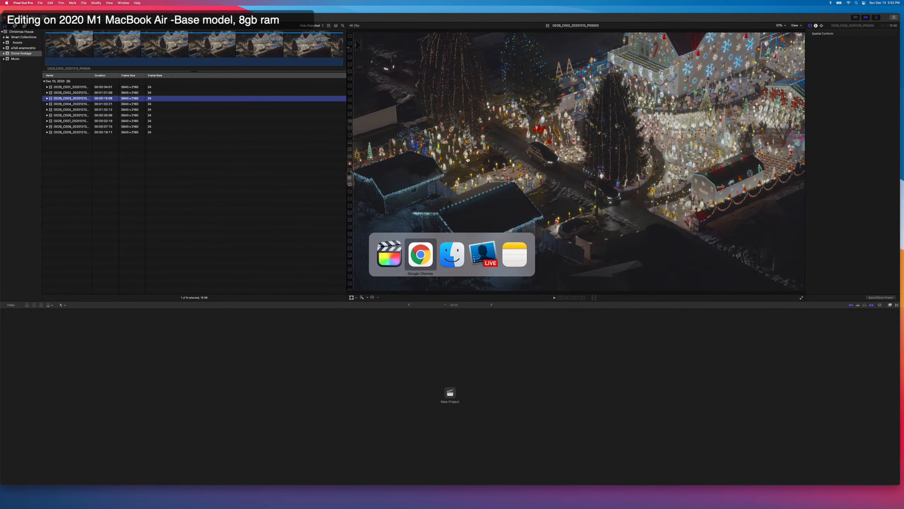
pyautogui.press('super+Tab')
pyautogui.press('super+Tab')
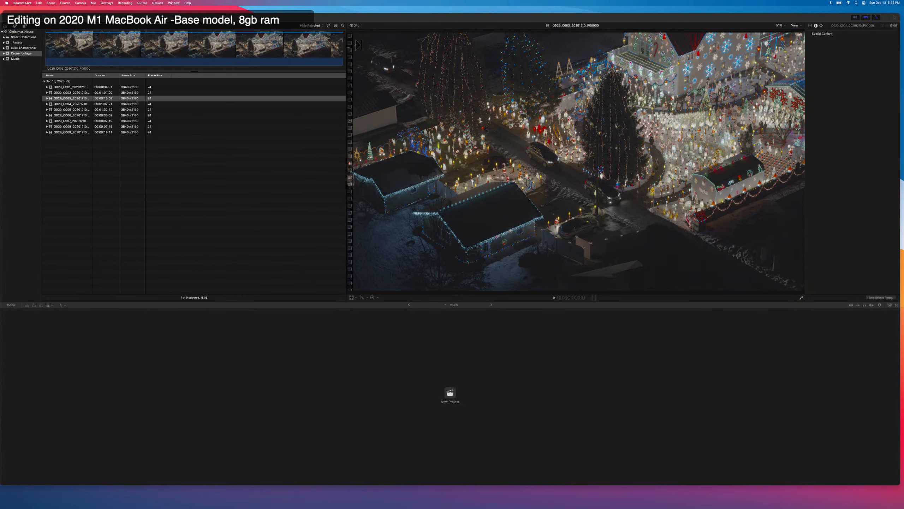
pyautogui.click(843, 76)
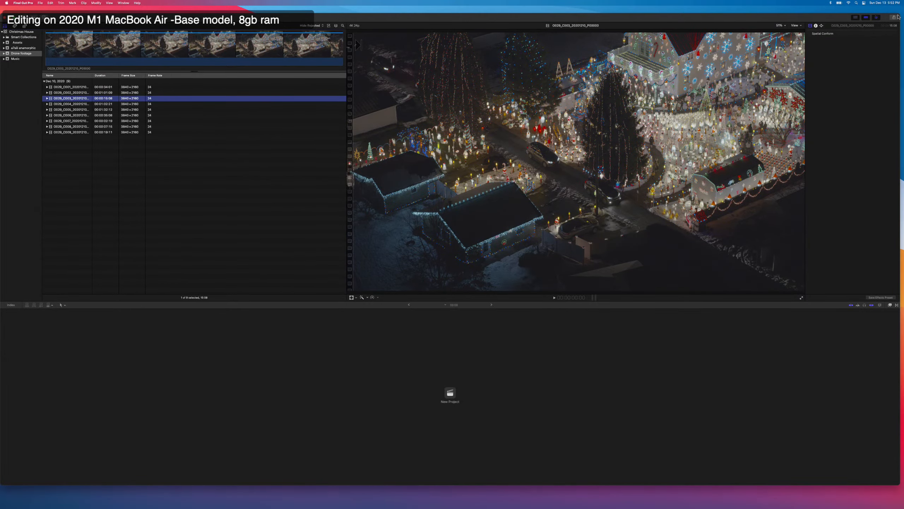
pyautogui.moveTo(898, 16); pyautogui.dragTo(827, 10)
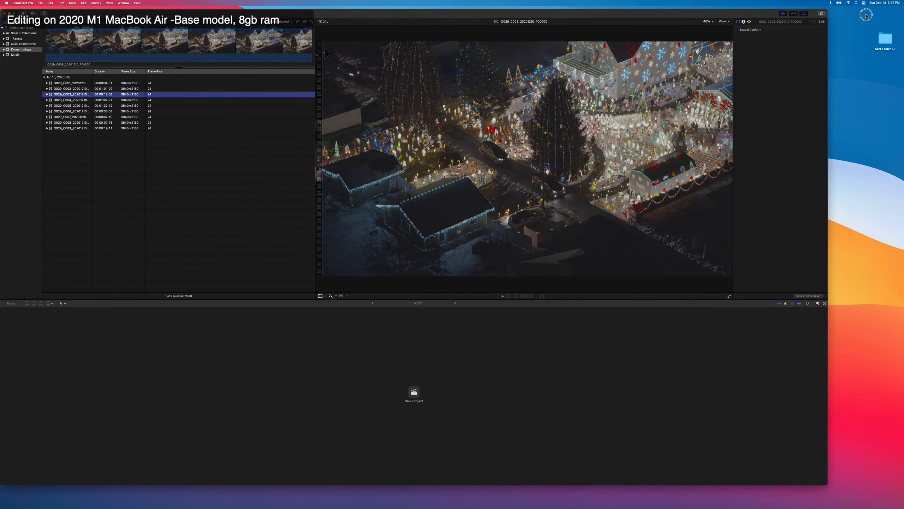
pyautogui.click(807, 54)
pyautogui.click(821, 51)
pyautogui.click(123, 163)
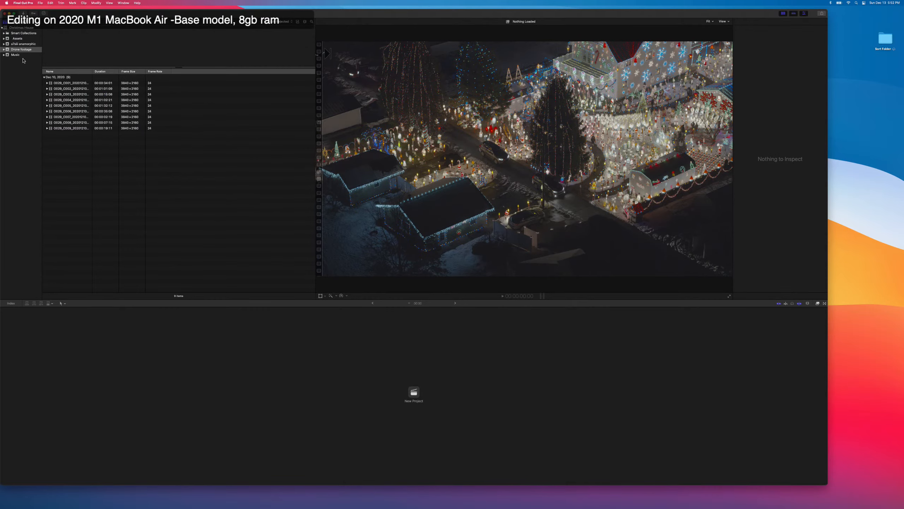
# Create a project named "Interview with owner of Peckville Christmas house" in the Assets event.
pyautogui.click(23, 43)
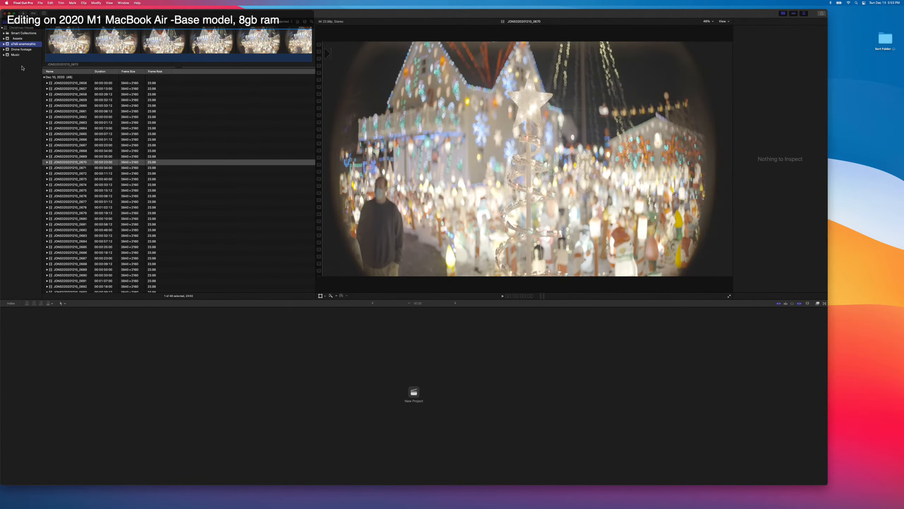
pyautogui.click(17, 38)
pyautogui.press('super+n')
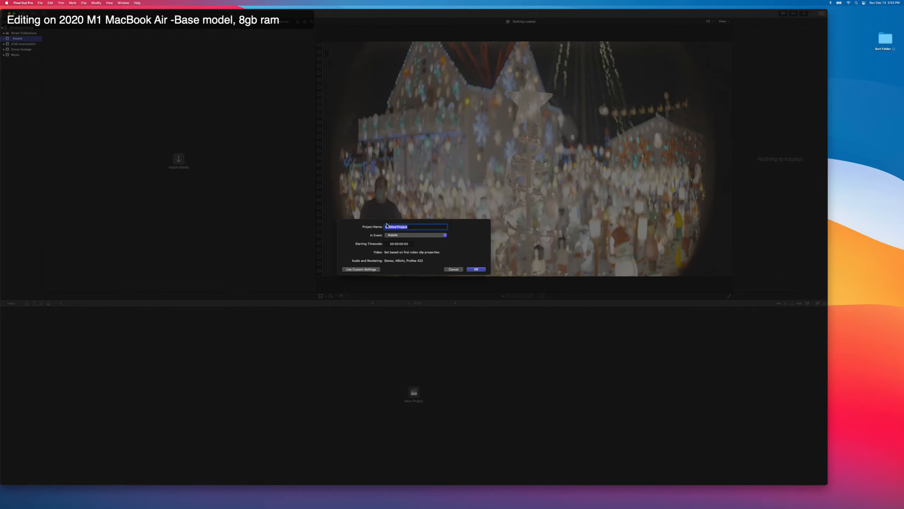
pyautogui.press('BackSpace')
pyautogui.write('s house')
pyautogui.click(475, 269)
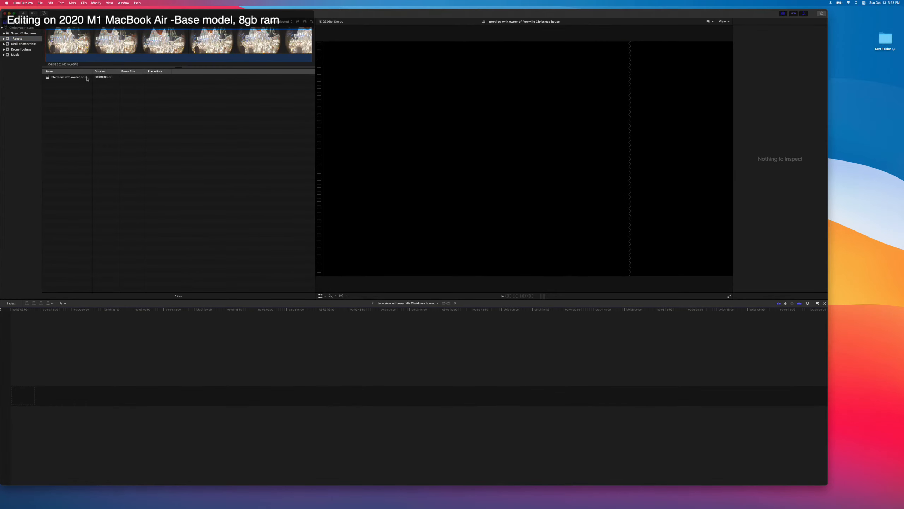
# Review the new project's video format, resolution, frame rate and rendering settings.
pyautogui.click(86, 78)
pyautogui.click(816, 36)
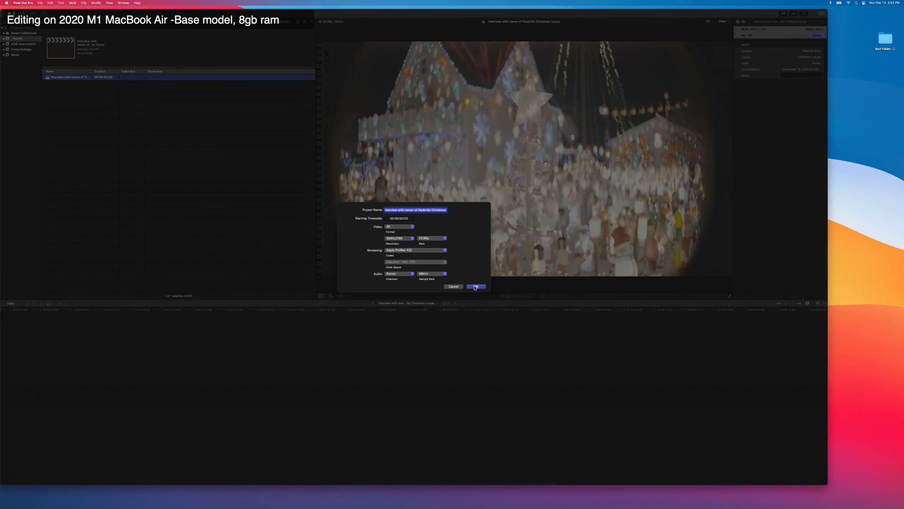
pyautogui.click(476, 286)
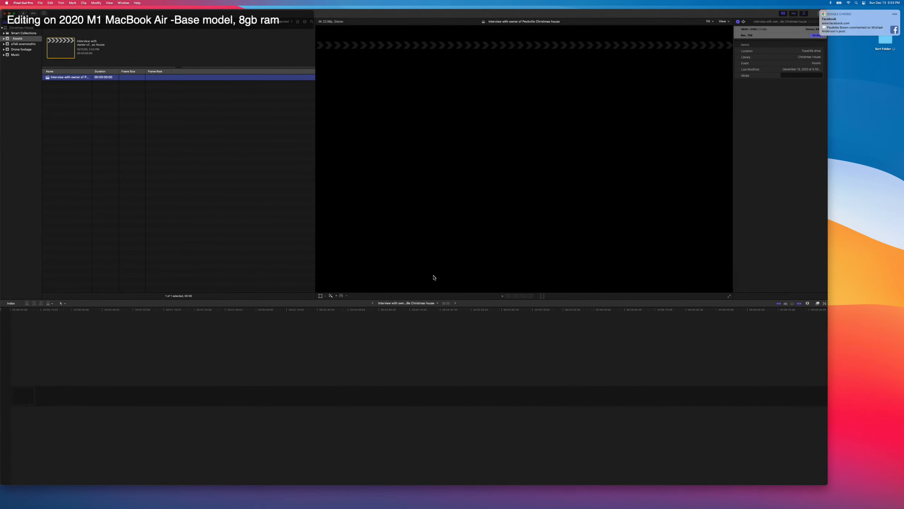
pyautogui.click(86, 97)
pyautogui.click(75, 78)
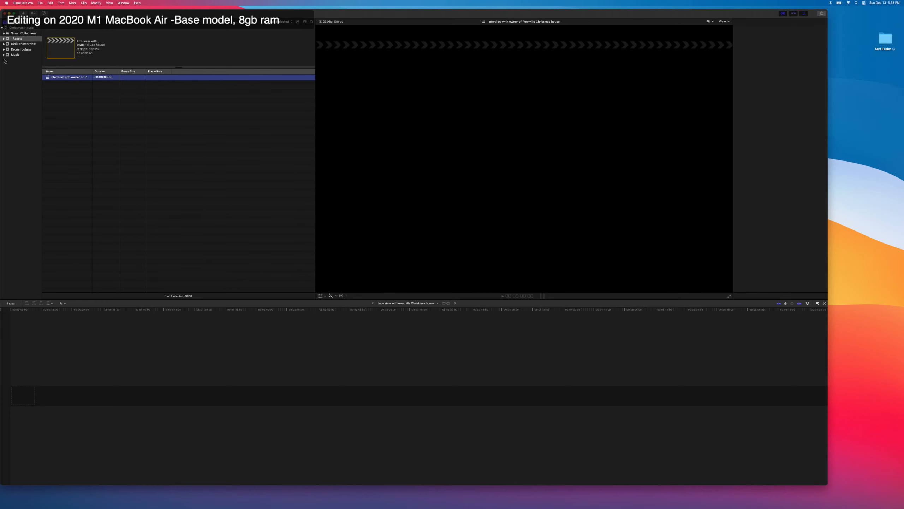
# Find interview clip 0702 in the a7 anamorphic event and mark its range start at about 5:13.
pyautogui.click(22, 43)
pyautogui.scroll(-5, 107, 228)
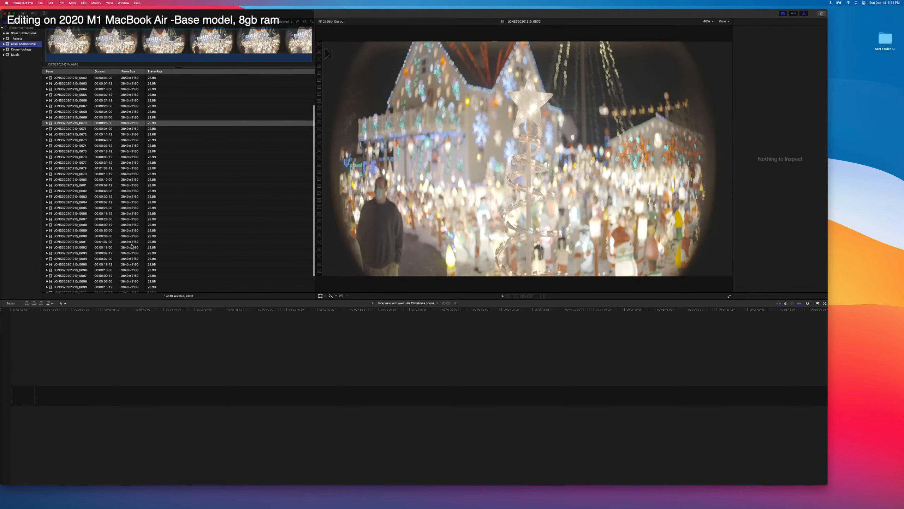
pyautogui.click(80, 283)
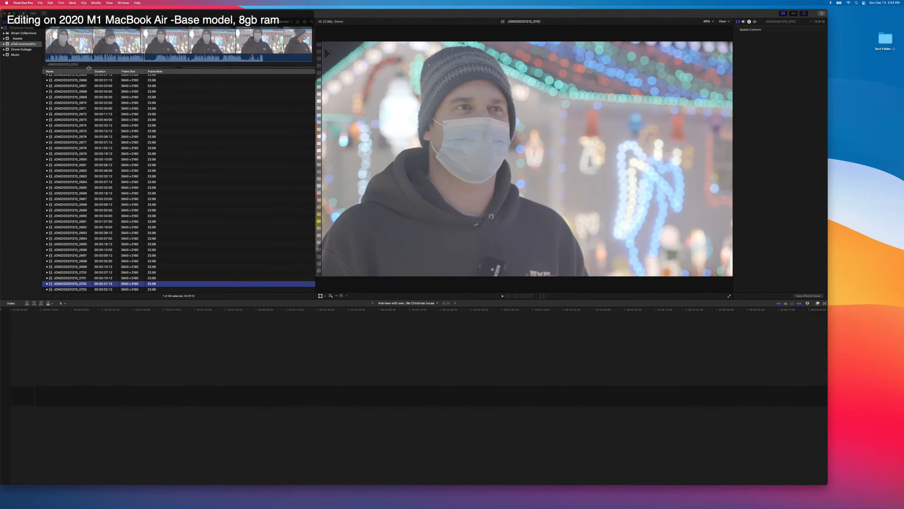
pyautogui.click(55, 42)
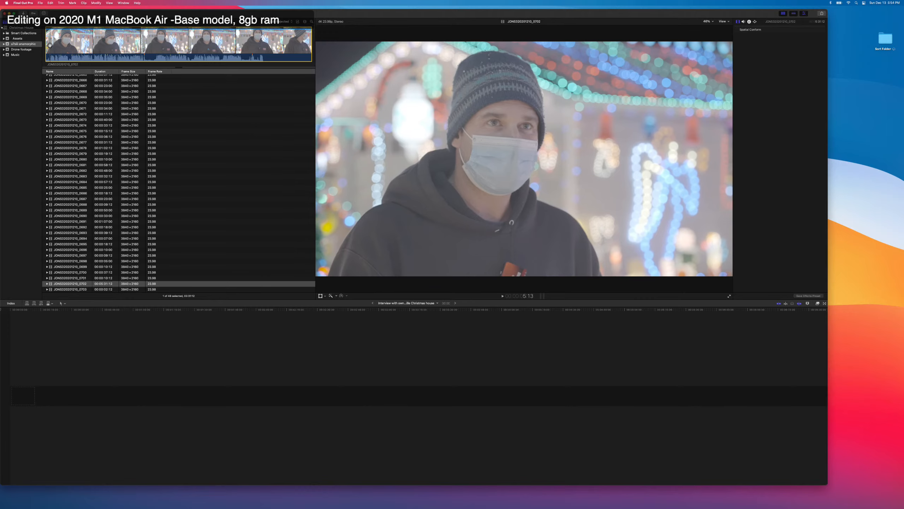
pyautogui.press('i')
# Play the opening of interview clip 0702 to check where the first answer begins.
pyautogui.press('space')
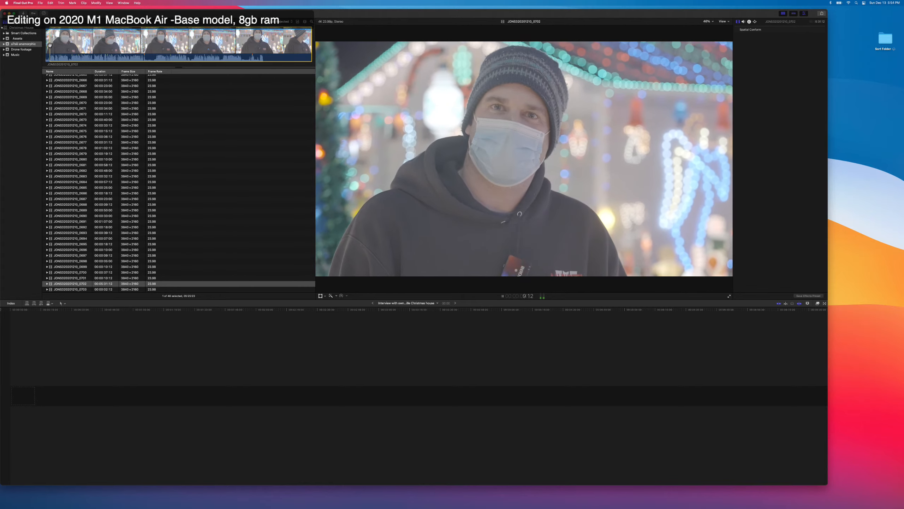
pyautogui.press('space')
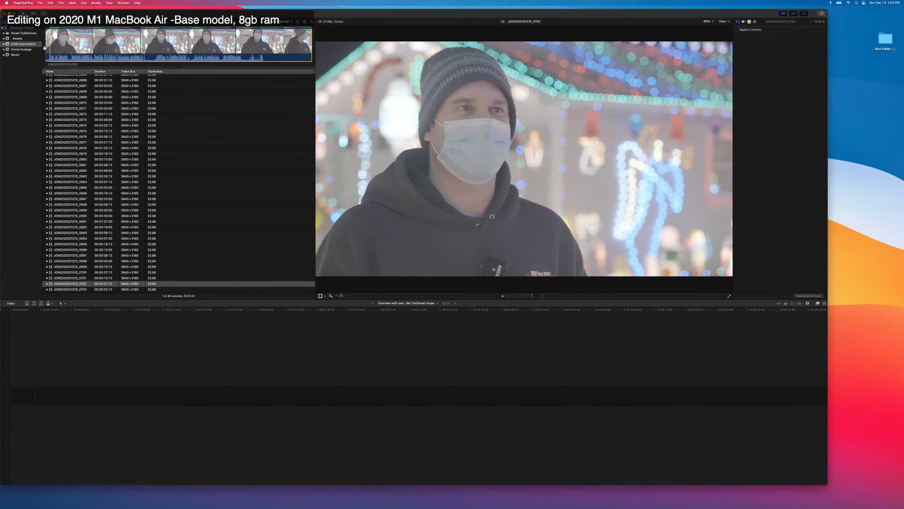
pyautogui.press('space')
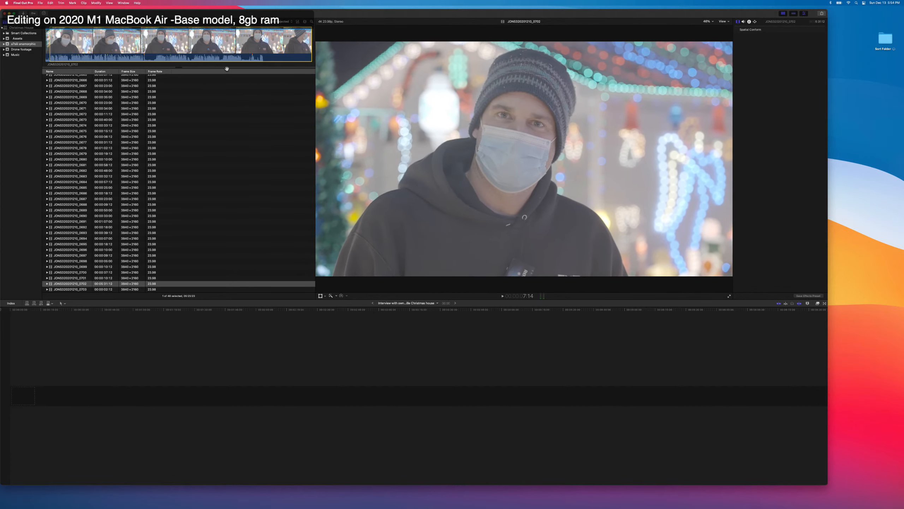
pyautogui.click(698, 323)
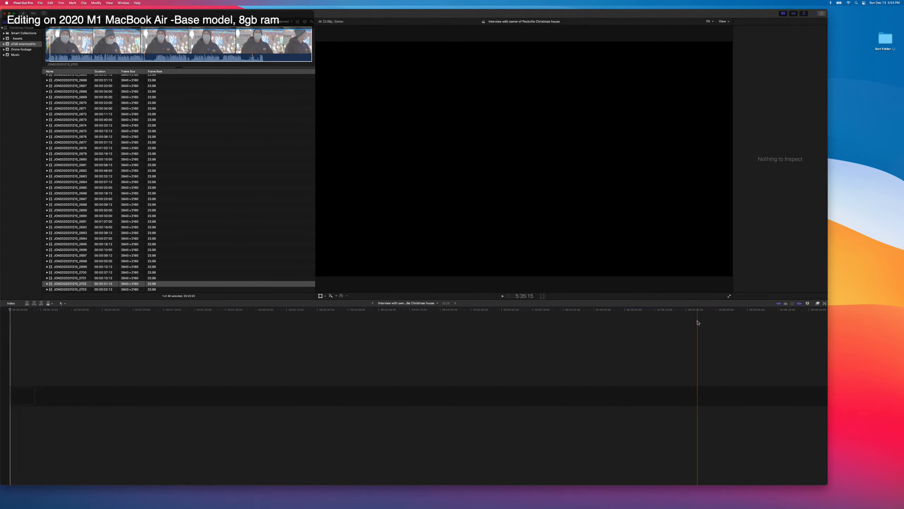
pyautogui.click(838, 348)
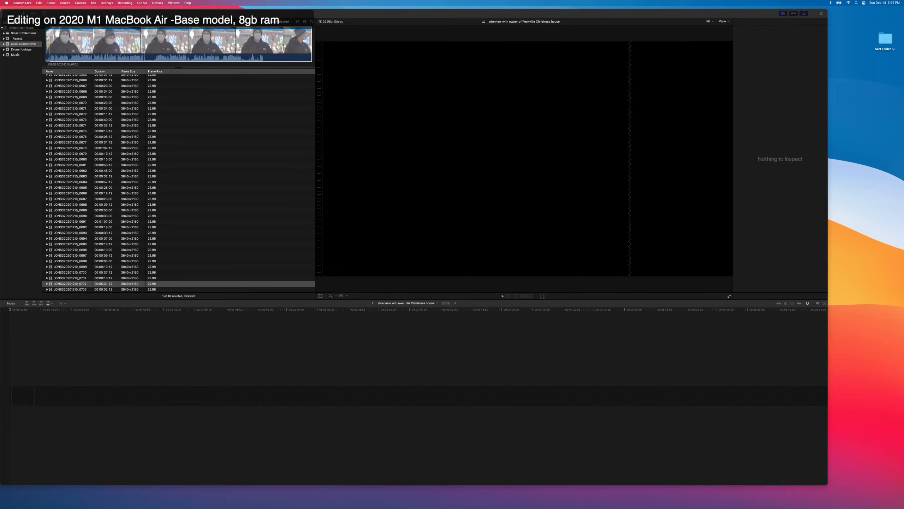
pyautogui.click(302, 322)
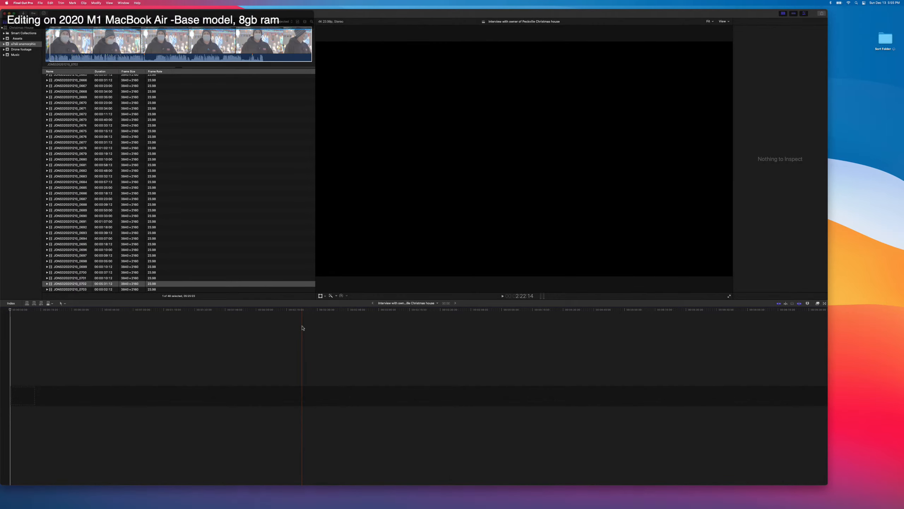
# Replay the opening of clip 0702, mark the end of the first statement, and append that range to the timeline.
pyautogui.click(142, 51)
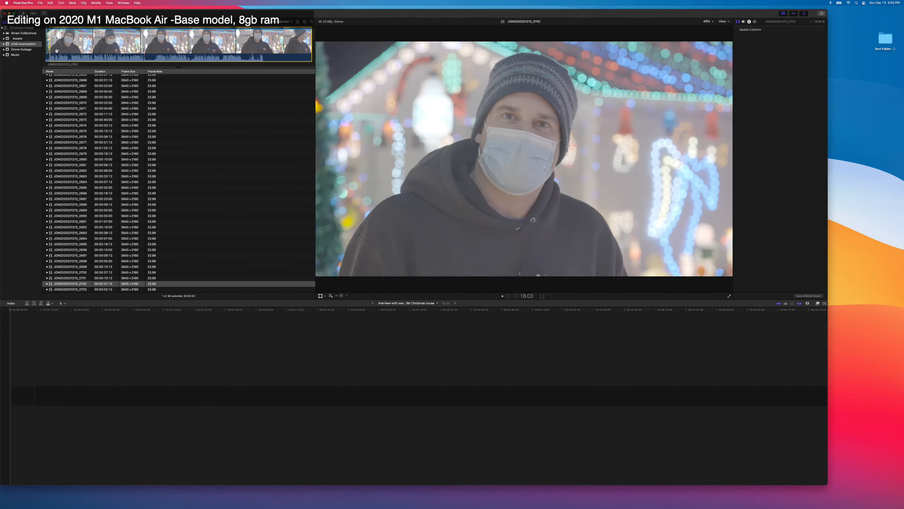
pyautogui.press('space')
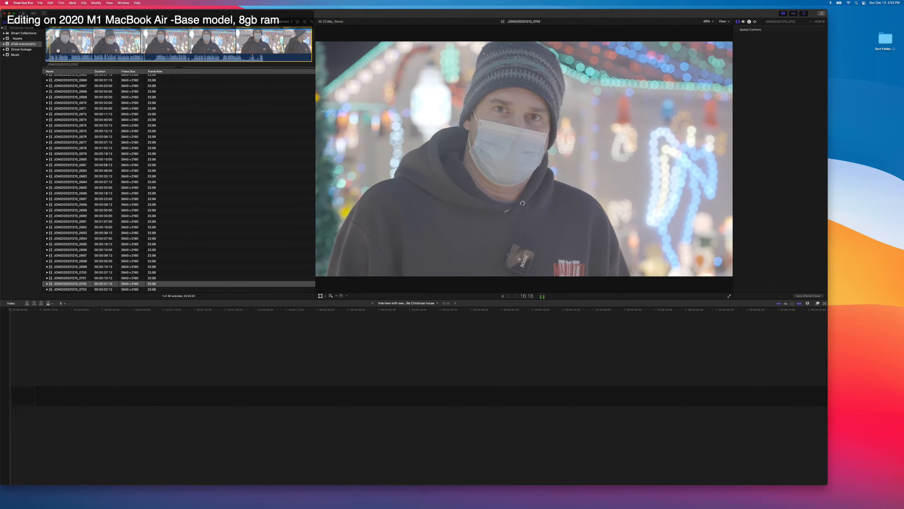
pyautogui.press('space')
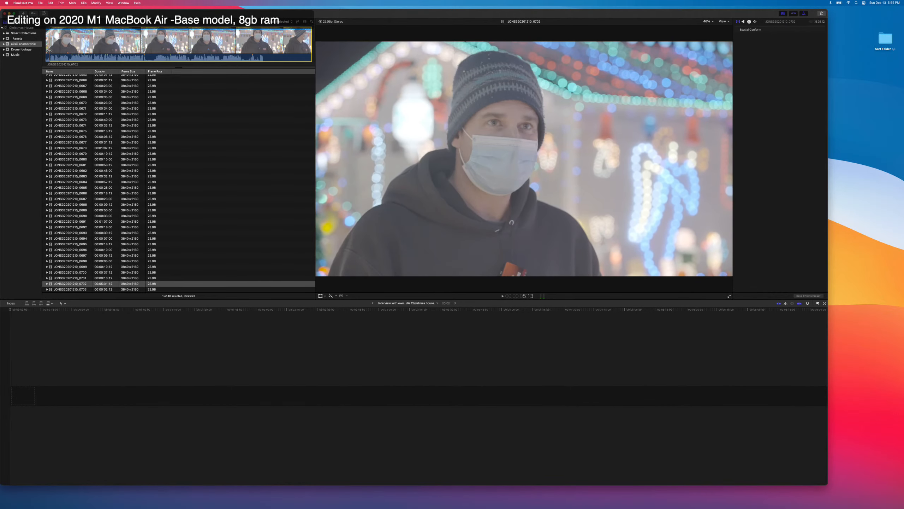
pyautogui.press('space')
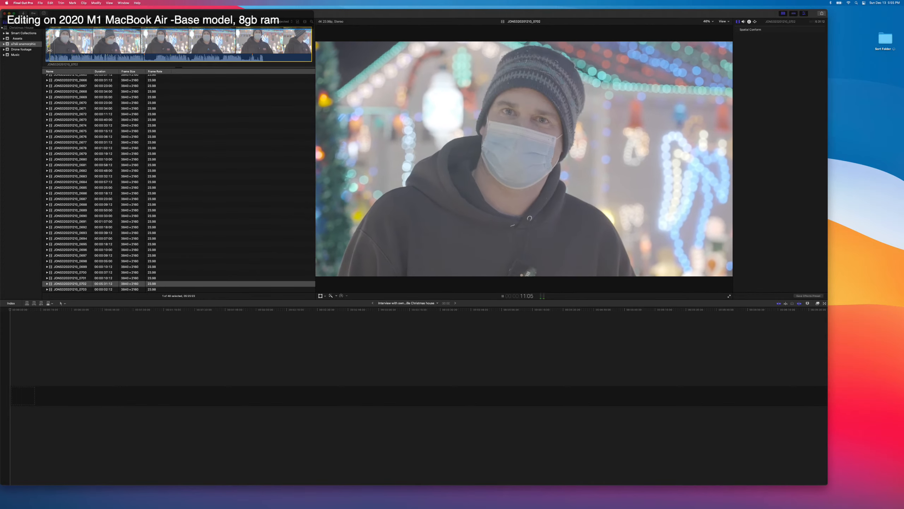
pyautogui.press('o')
pyautogui.press('e')
# Play more of interview clip 0702 beyond the first statement to review the following answer.
pyautogui.press('space')
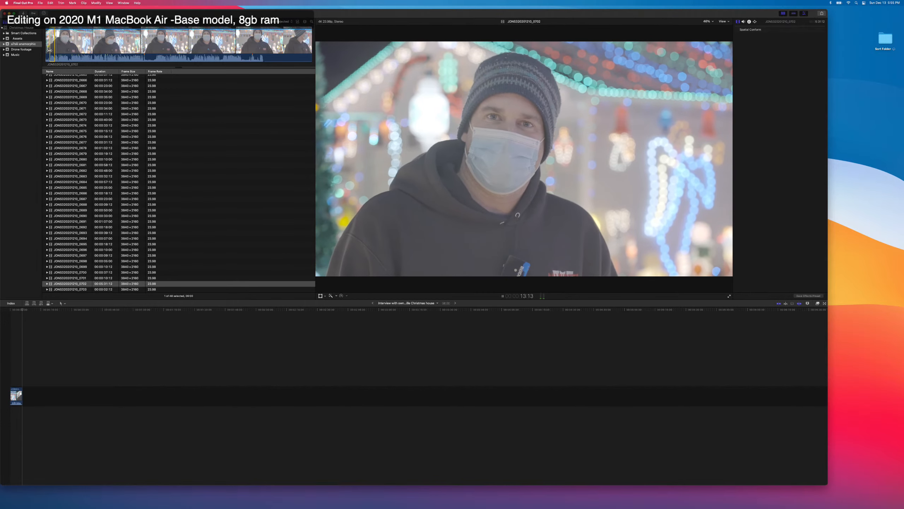
pyautogui.press('space')
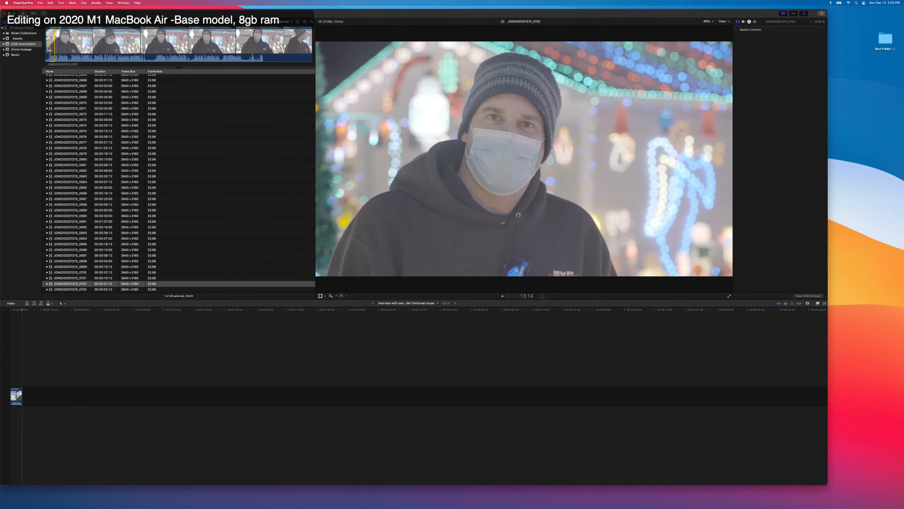
pyautogui.press('space')
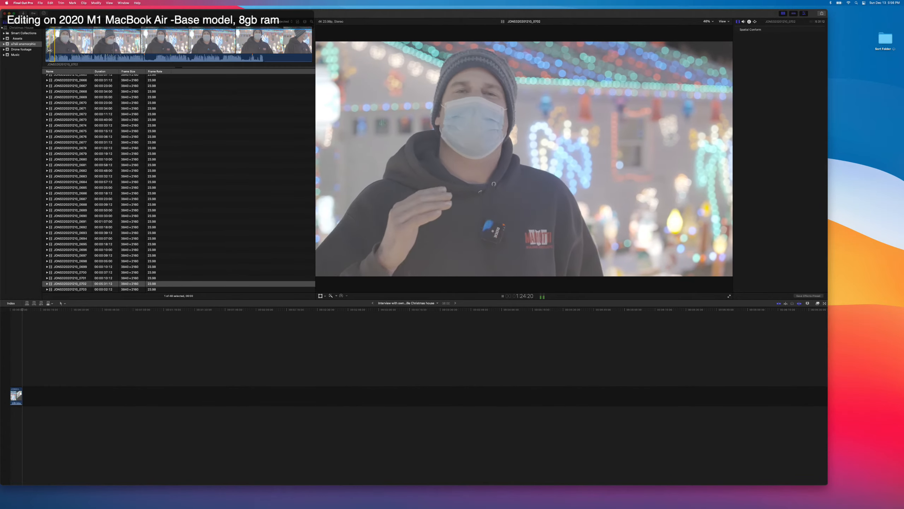
pyautogui.press('space')
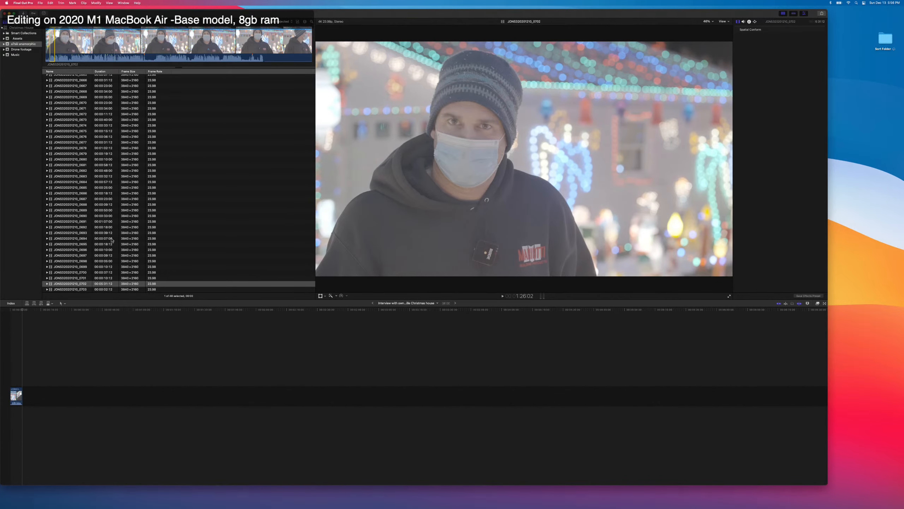
# Switch to Chrome, open the new Facebook comment notification, expand the live-stream post's replies and comments, and react to the last comment with Haha.
pyautogui.click(821, 354)
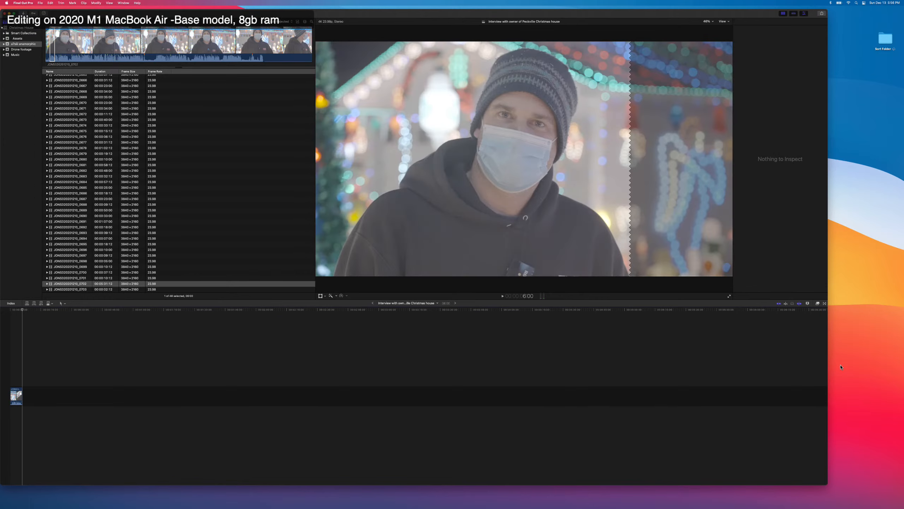
pyautogui.press('super+Tab')
pyautogui.press('super+Tab')
pyautogui.press('super+Tab')
pyautogui.press('super+Tab')
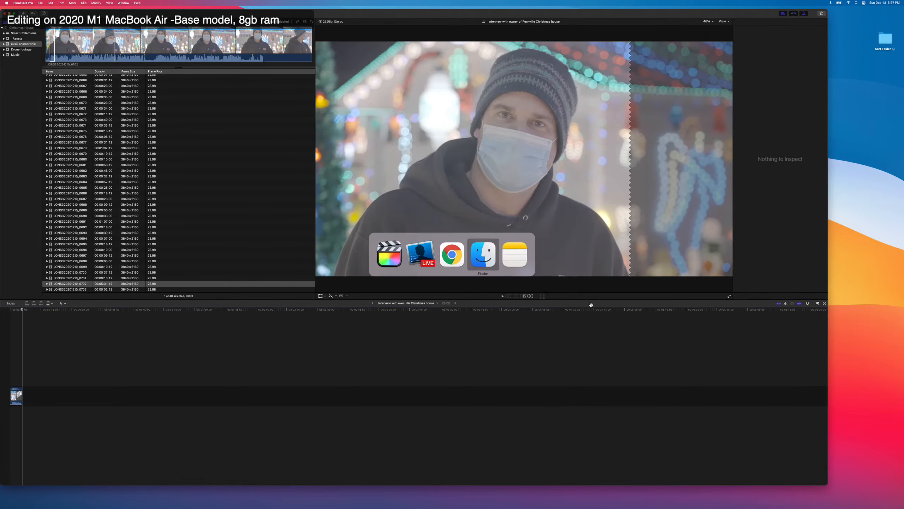
pyautogui.press('super+Tab')
pyautogui.press('super+Tab')
pyautogui.press('super+Tab')
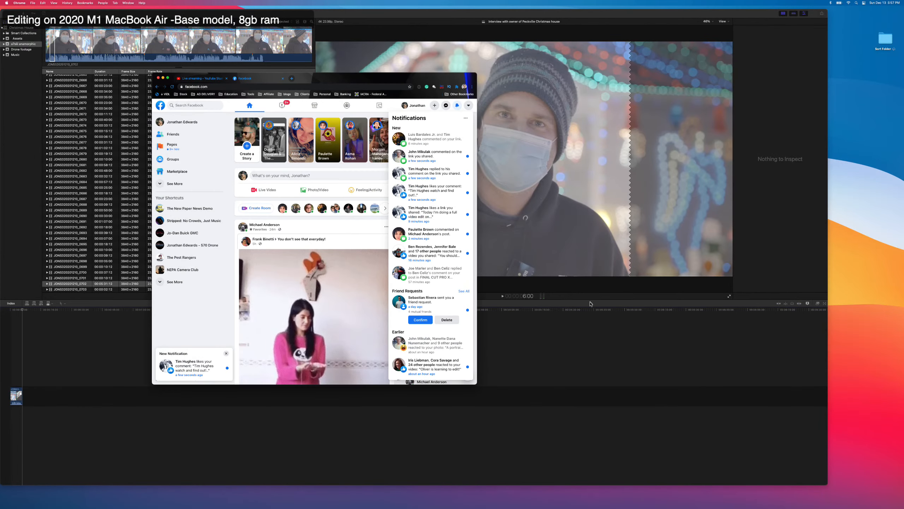
pyautogui.click(192, 367)
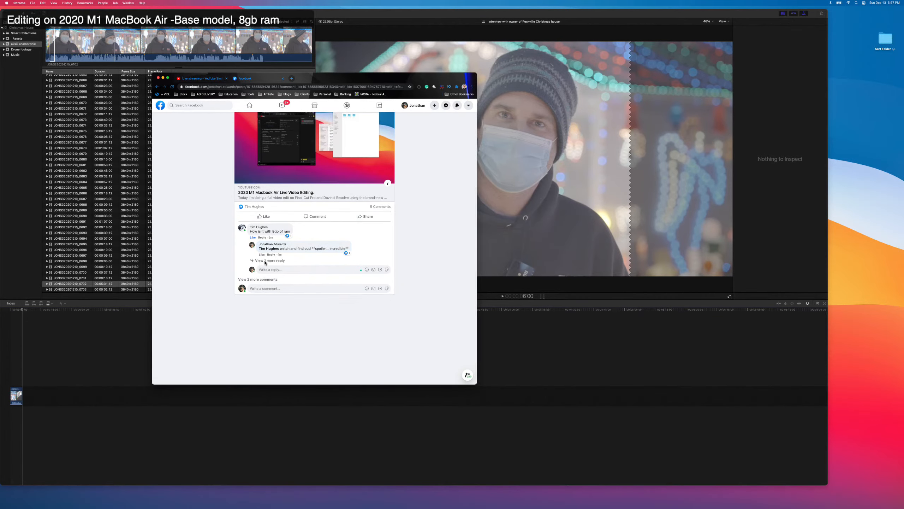
pyautogui.click(258, 289)
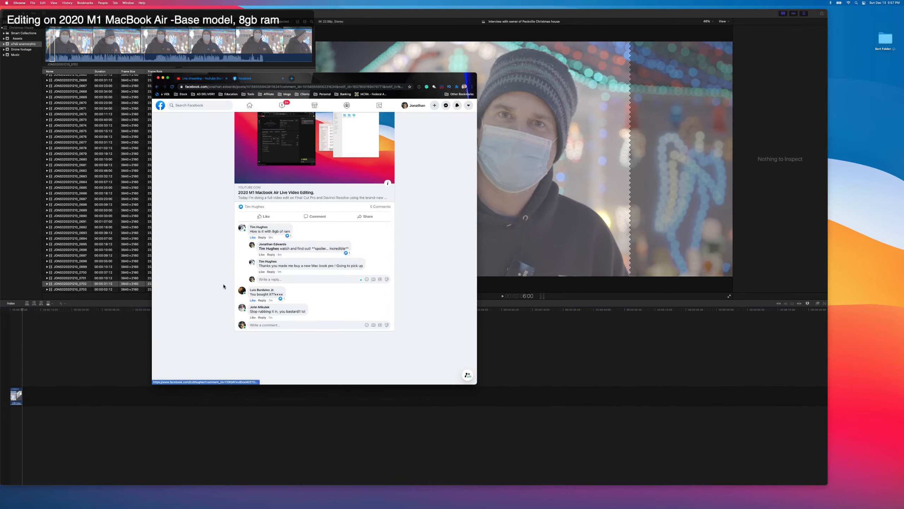
pyautogui.moveTo(253, 317)
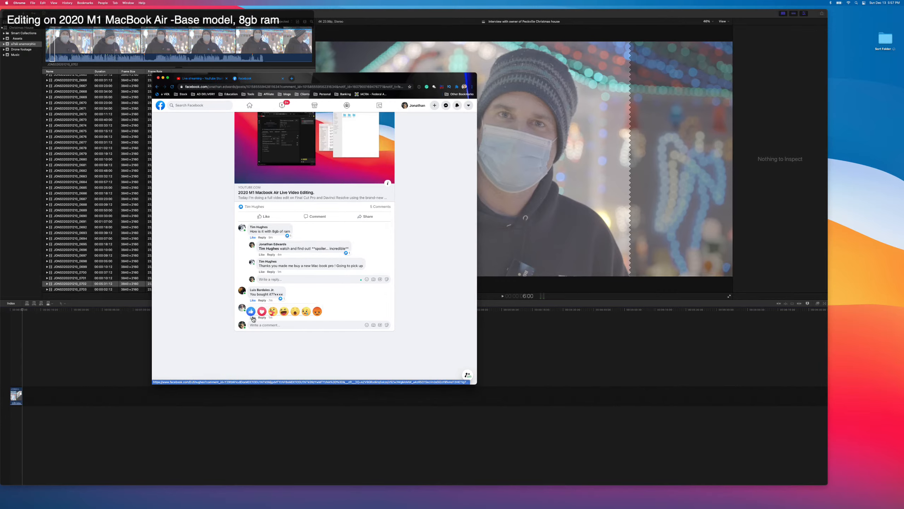
pyautogui.click(284, 308)
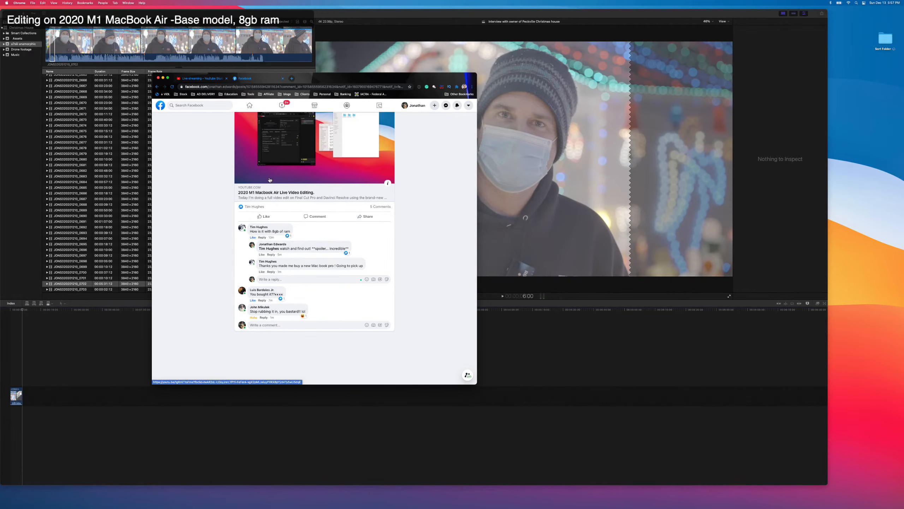
# Check the live stream in YouTube Studio and enable Show Everything When Sharing The Entire Screen in Ecamm Live's screen sharing preferences.
pyautogui.click(207, 81)
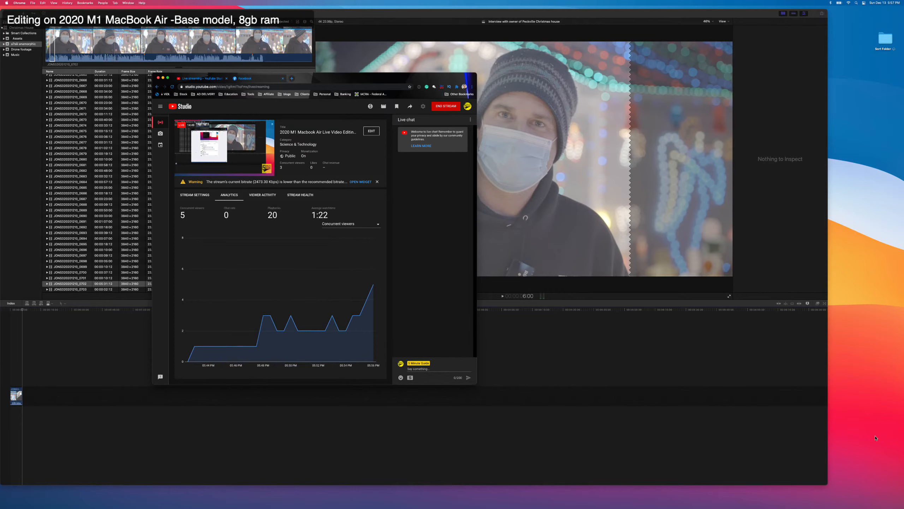
pyautogui.click(838, 405)
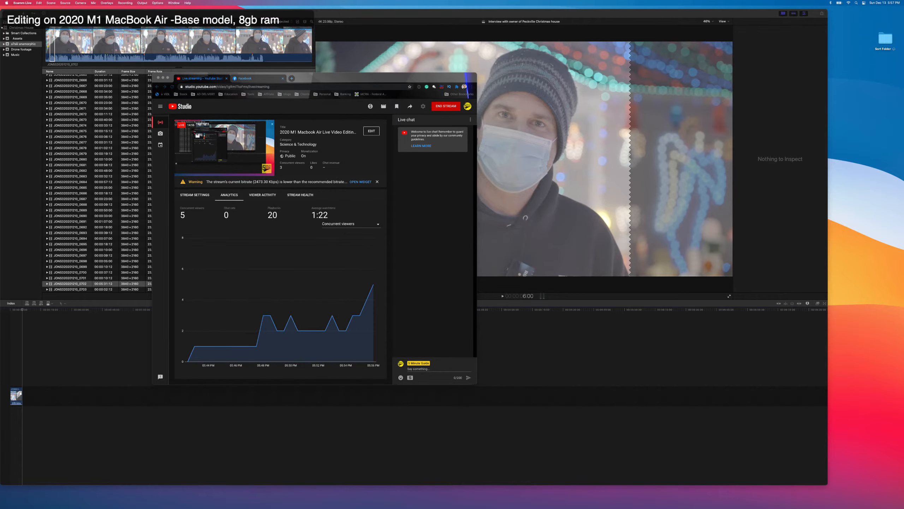
pyautogui.click(519, 344)
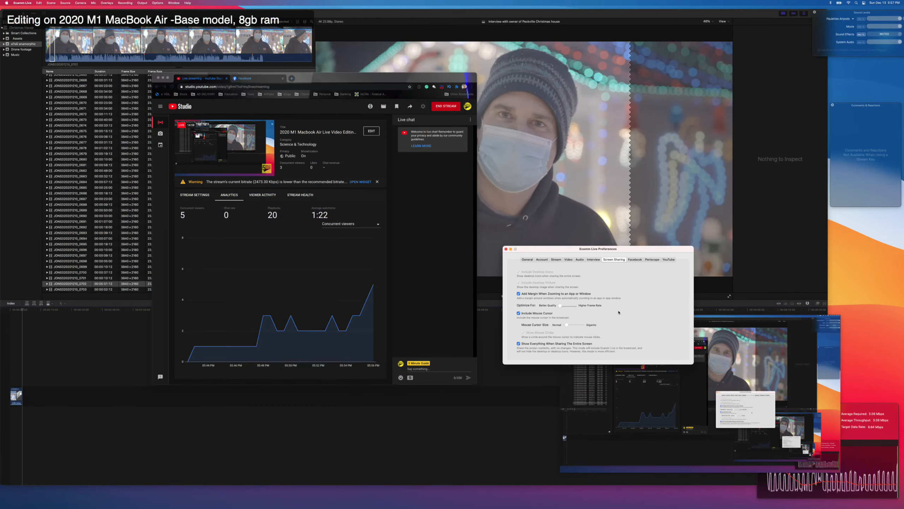
pyautogui.moveTo(618, 251); pyautogui.dragTo(628, 260)
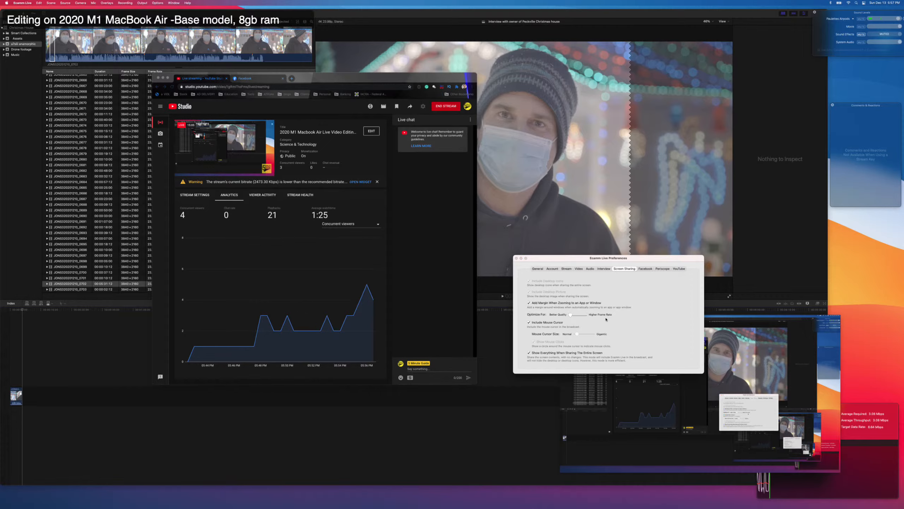
pyautogui.click(567, 335)
# Toggle the System Audio mute and unmute Sound Effects in Ecamm Live's sound levels, and switch back to Final Cut Pro.
pyautogui.click(862, 42)
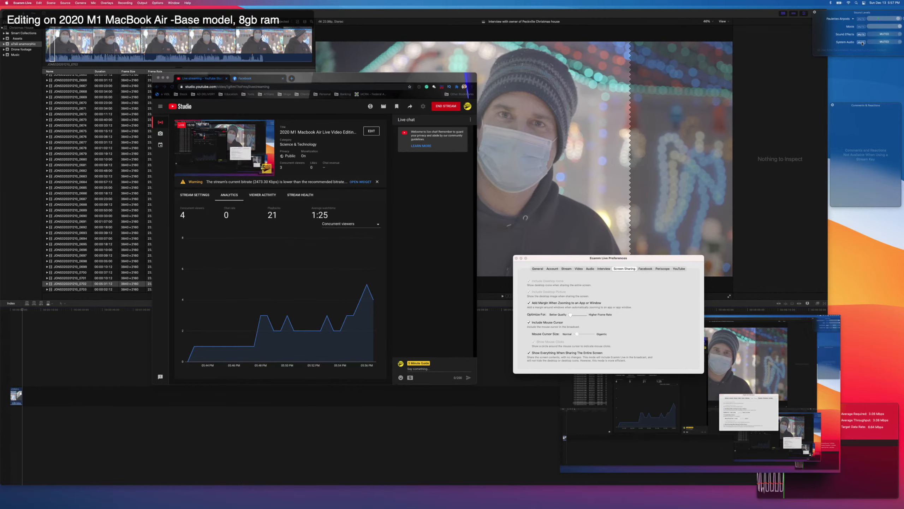
pyautogui.click(861, 42)
pyautogui.click(861, 34)
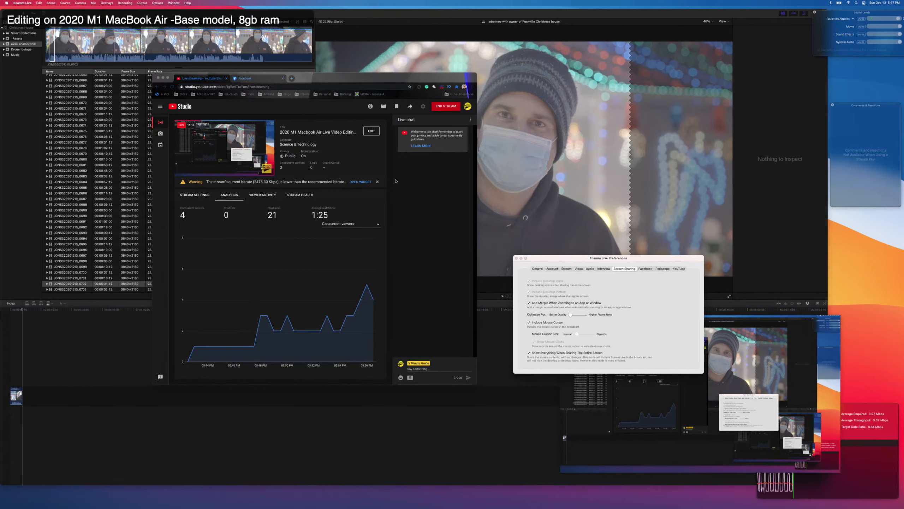
pyautogui.click(88, 54)
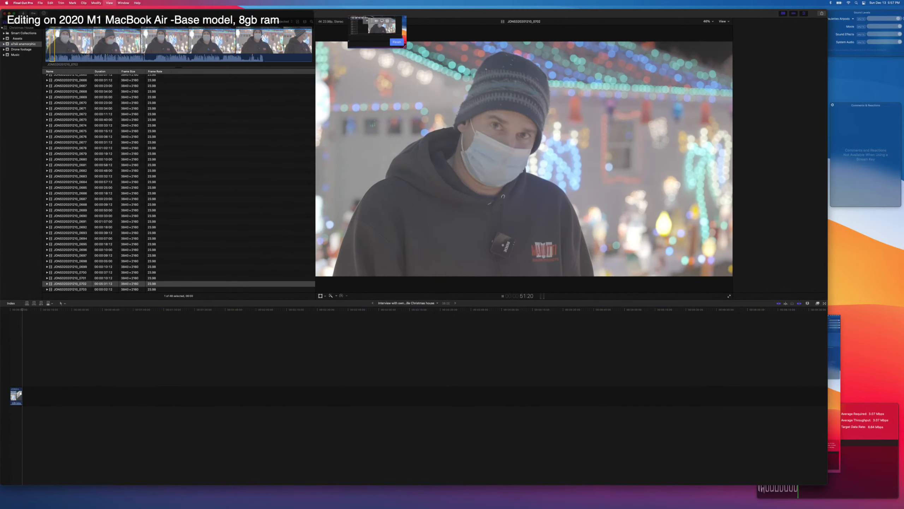
# Switch to Ecamm Live and set Broadcast System Audio to All The Time in its audio preferences.
pyautogui.press('super+Tab')
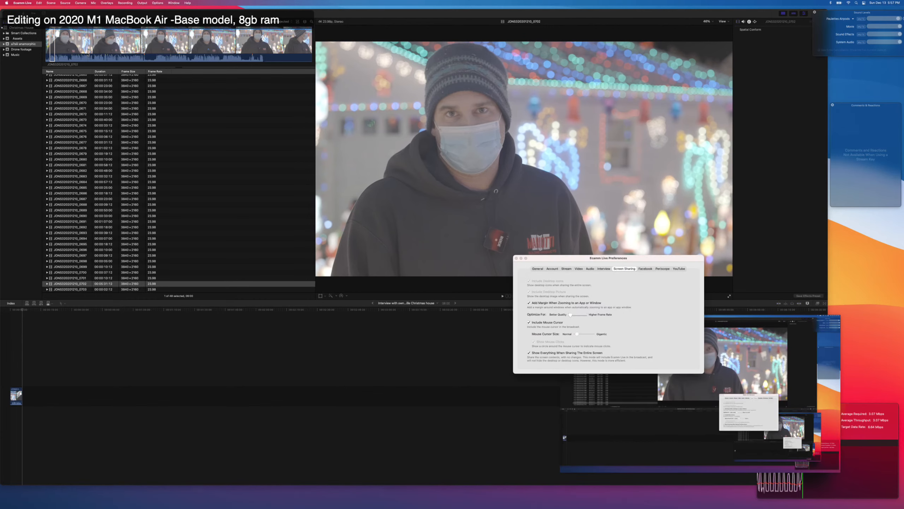
pyautogui.click(639, 323)
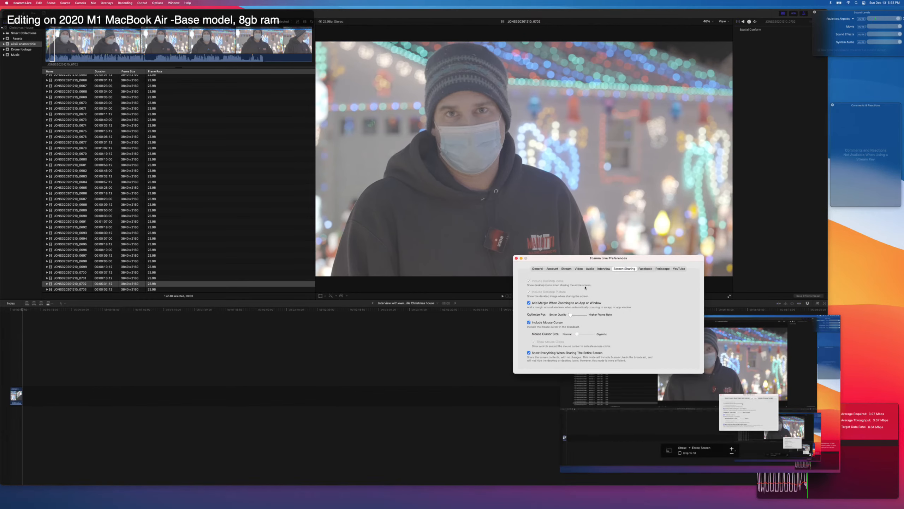
pyautogui.click(589, 269)
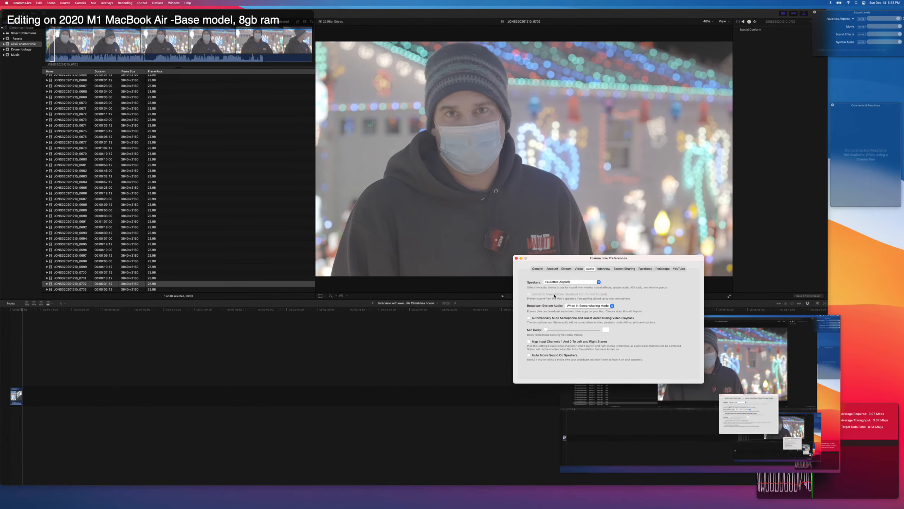
pyautogui.click(580, 306)
pyautogui.click(567, 312)
# Return to Final Cut Pro and play interview clip 0702 while adjusting the computer's output volume.
pyautogui.click(92, 160)
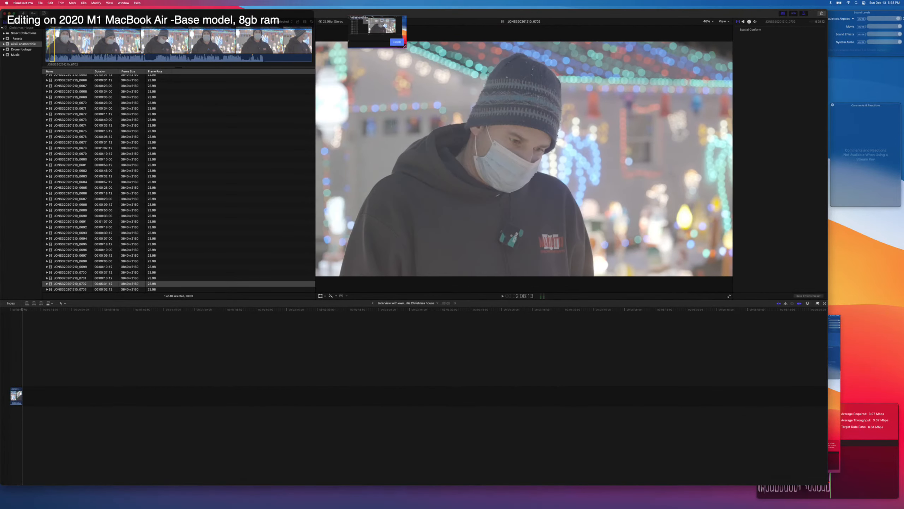
pyautogui.press('space')
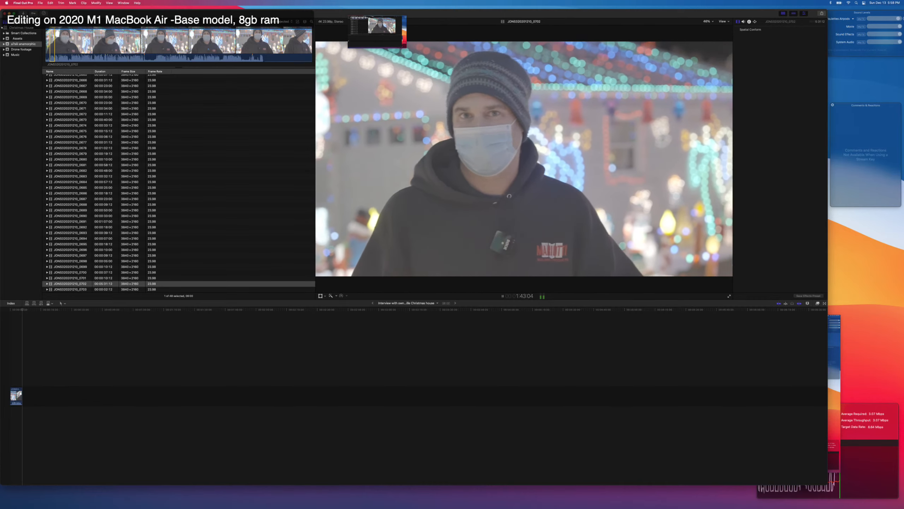
pyautogui.press('XF86AudioRaiseVolume')
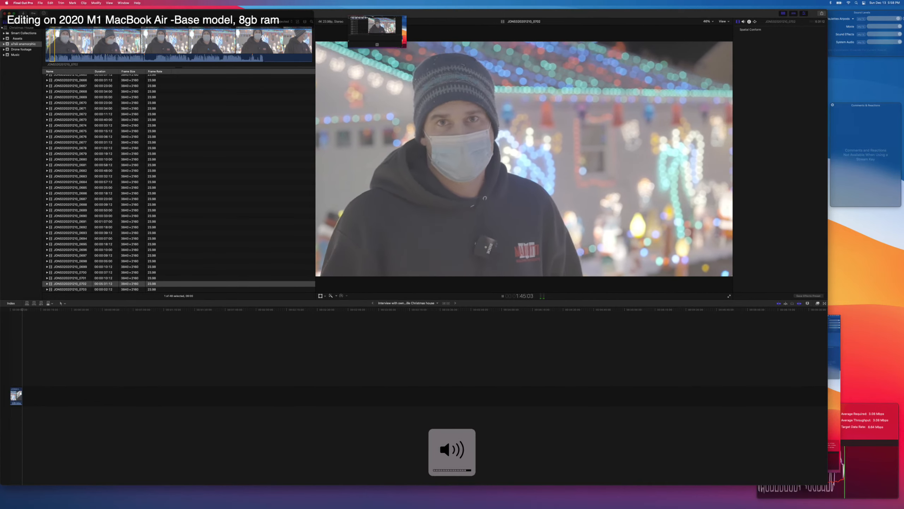
pyautogui.press('XF86AudioLowerVolume')
pyautogui.press('XF86AudioLowerVolume')
pyautogui.press('XF86AudioLowerVolume')
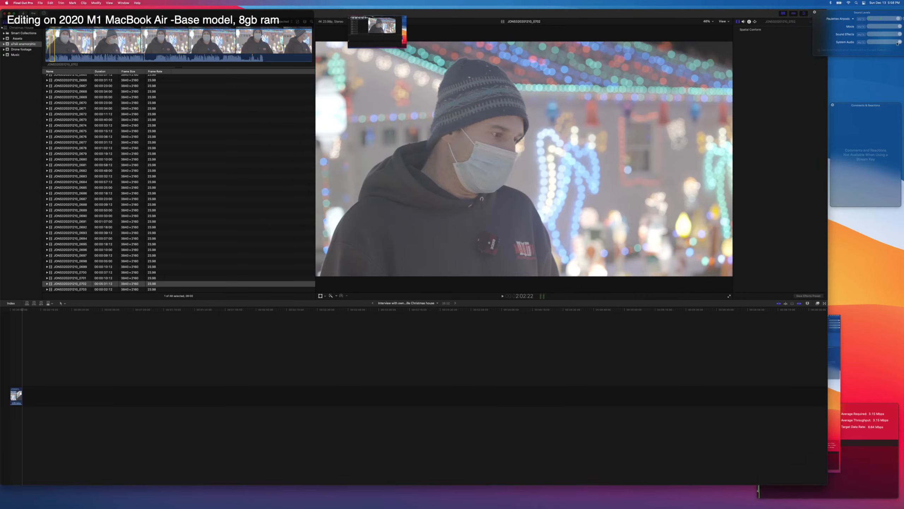
# Lower the System Audio level slightly in Ecamm Live's sound levels and close the floating panel over the broadcast preview.
pyautogui.moveTo(898, 43); pyautogui.dragTo(891, 42)
pyautogui.click(839, 368)
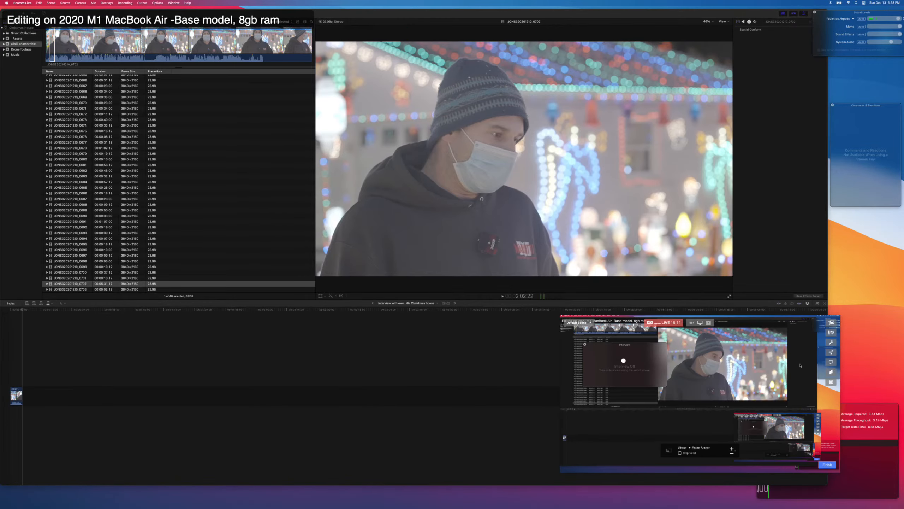
pyautogui.click(585, 344)
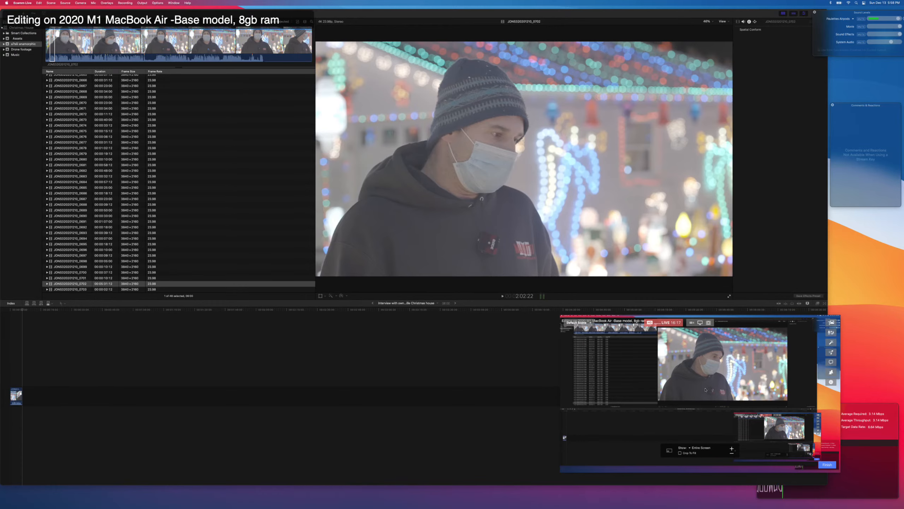
# Try sharing only the current application in the broadcast instead of the entire screen.
pyautogui.click(699, 323)
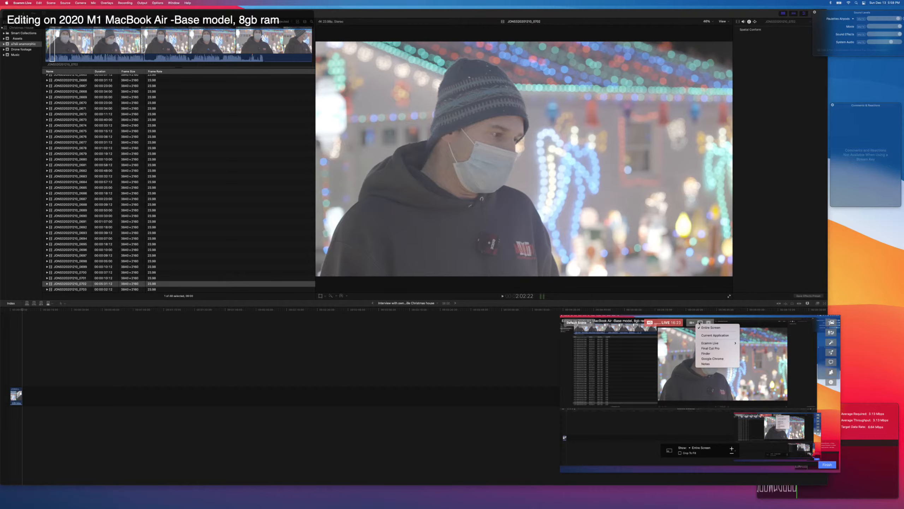
pyautogui.click(707, 335)
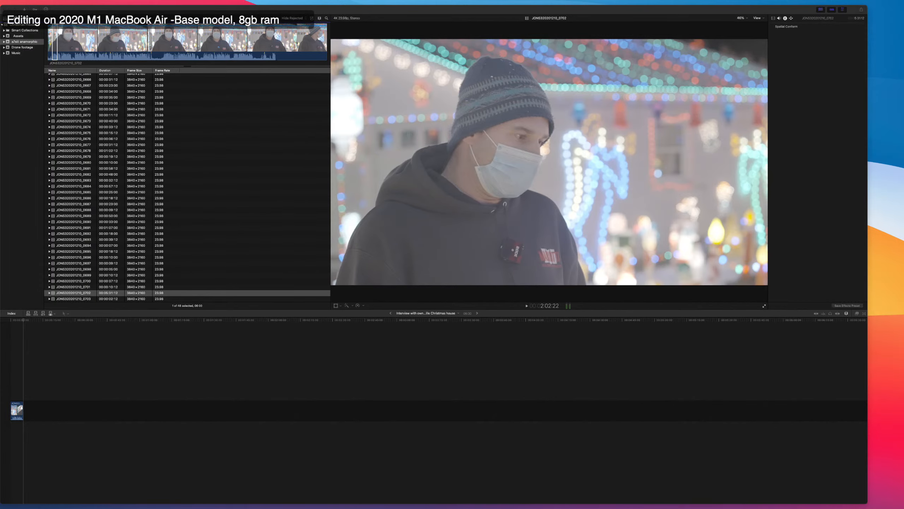
pyautogui.click(715, 369)
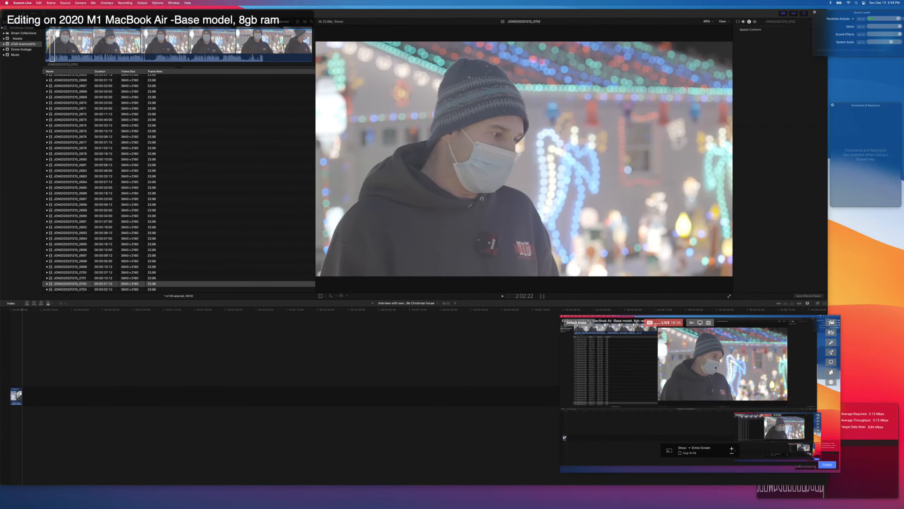
# Review Ecamm Live's interview, audio, stream and video preferences.
pyautogui.press('super+Tab')
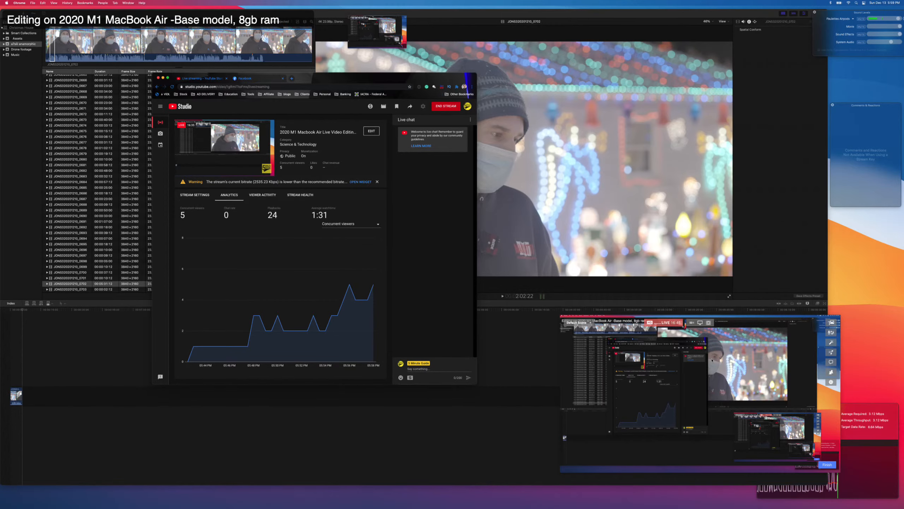
pyautogui.press('super+Tab')
pyautogui.click(601, 269)
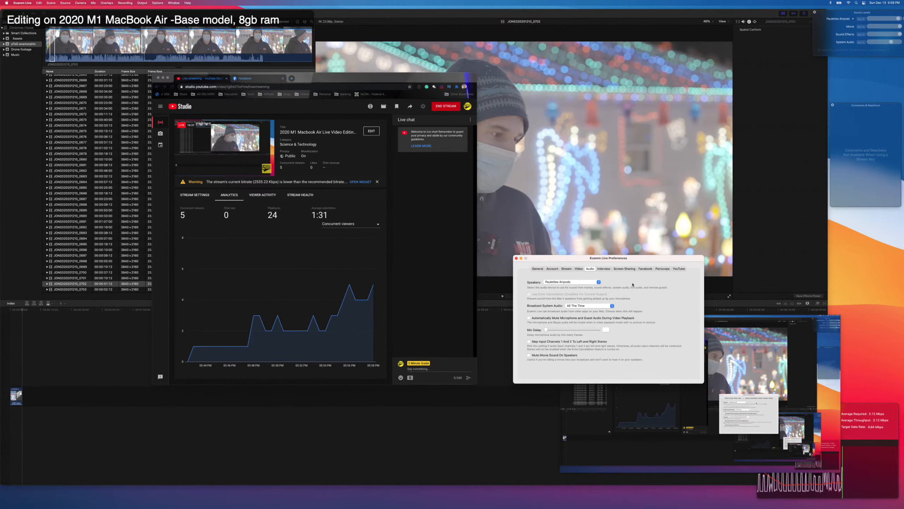
pyautogui.click(601, 269)
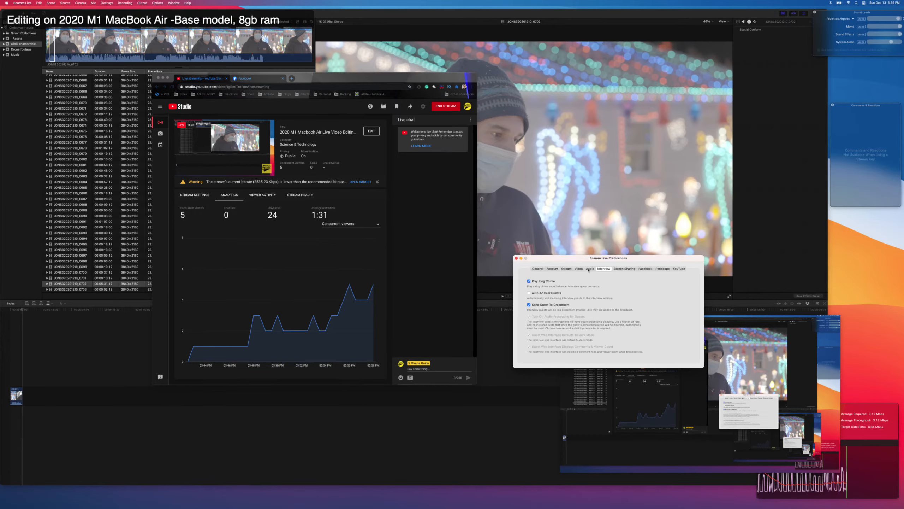
pyautogui.click(589, 269)
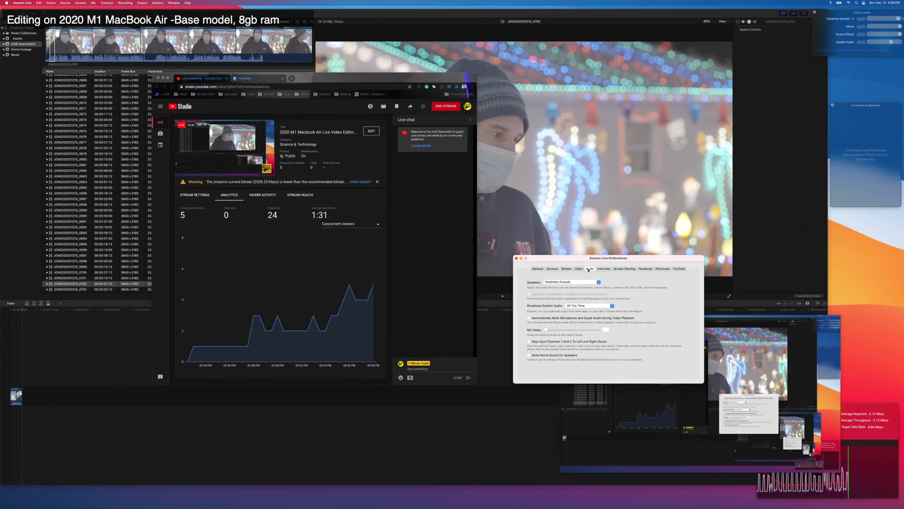
pyautogui.click(568, 269)
pyautogui.click(579, 269)
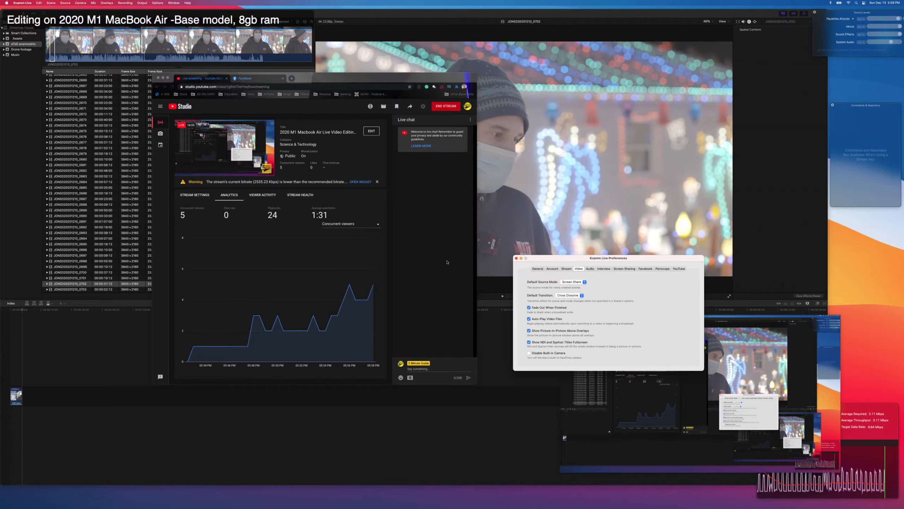
# Close the Ecamm Live preferences and return to interview clip 0702 in Final Cut Pro, placing the playhead near its start.
pyautogui.click(517, 258)
pyautogui.moveTo(742, 346)
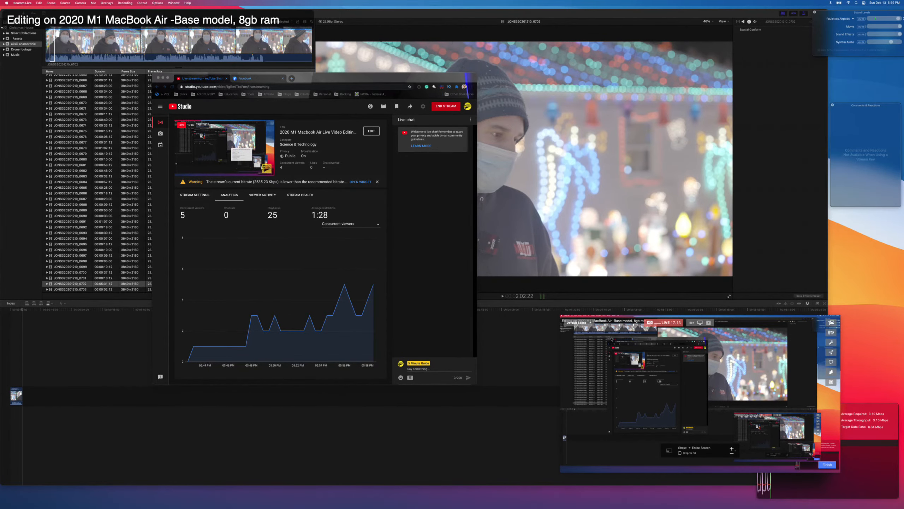
pyautogui.click(523, 331)
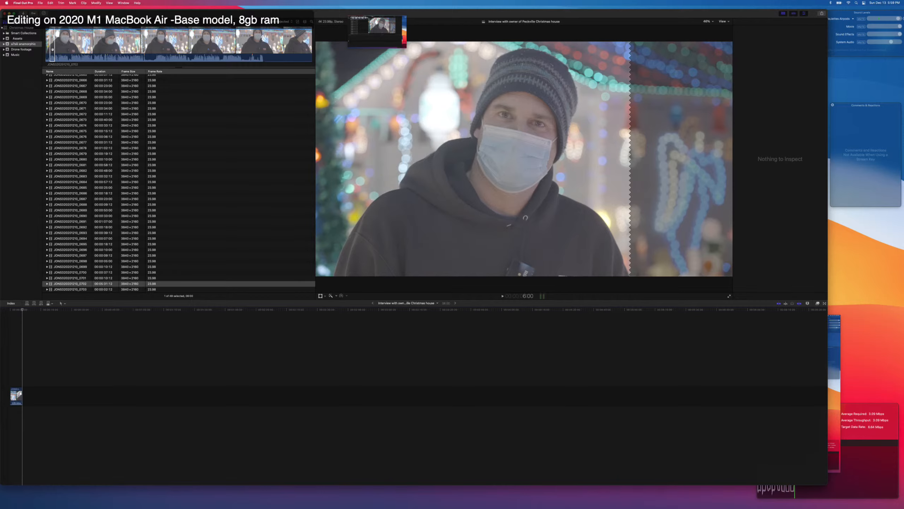
pyautogui.click(51, 49)
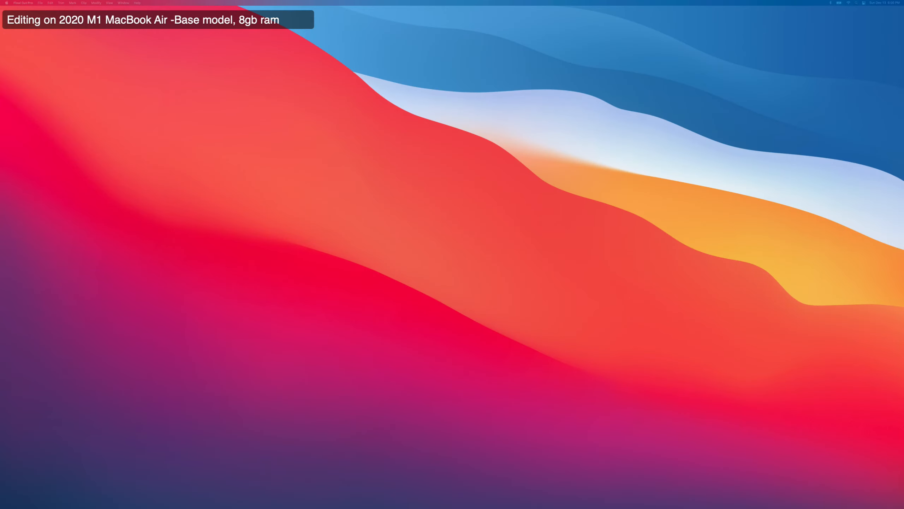
# Bring the Final Cut Pro window onto the external display and enlarge it to nearly fill the screen.
pyautogui.moveTo(0, 22); pyautogui.dragTo(482, 68)
pyautogui.click(472, 85)
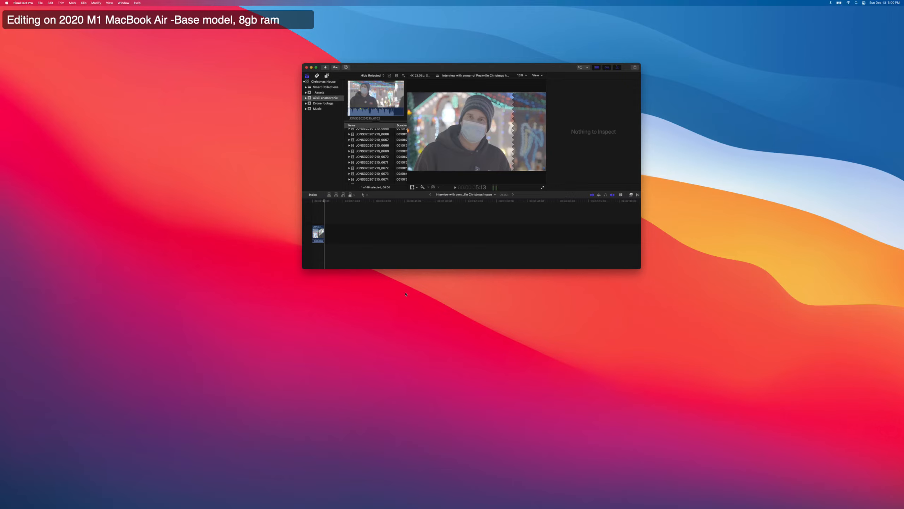
pyautogui.press('super+Tab')
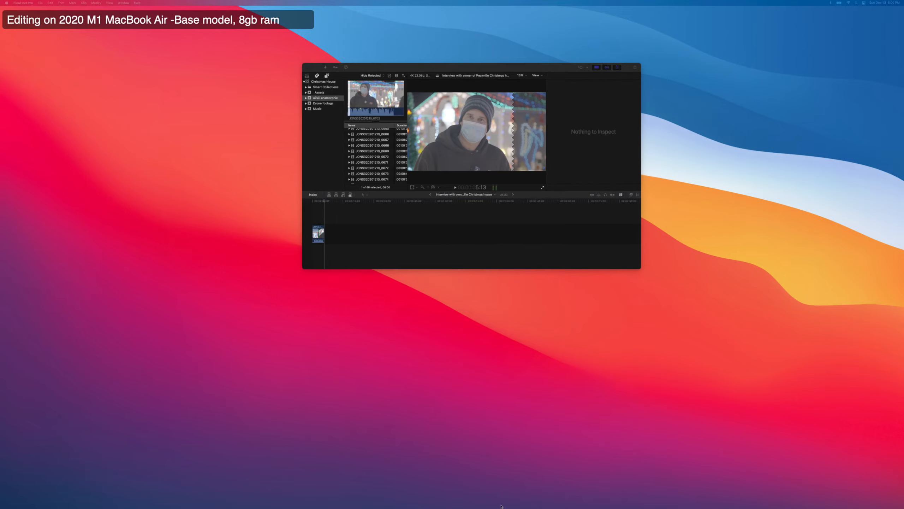
pyautogui.press('super+Tab')
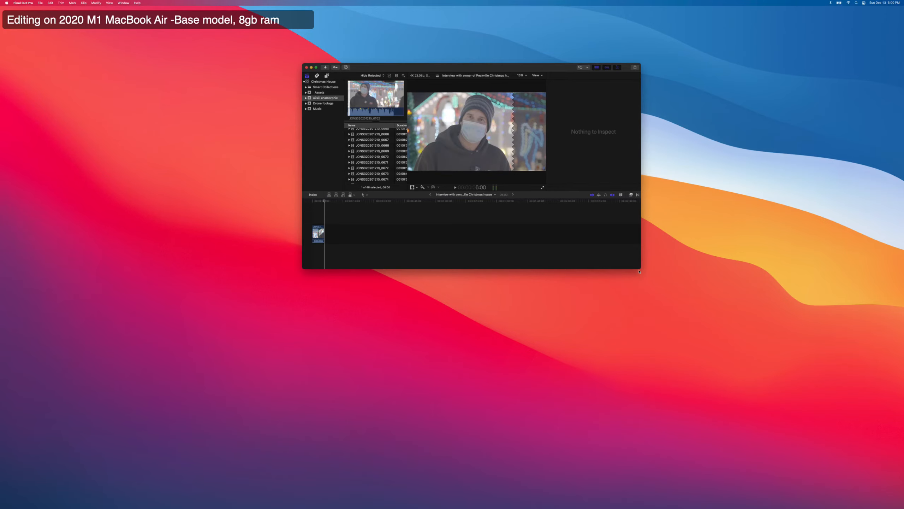
pyautogui.moveTo(639, 271); pyautogui.dragTo(840, 477)
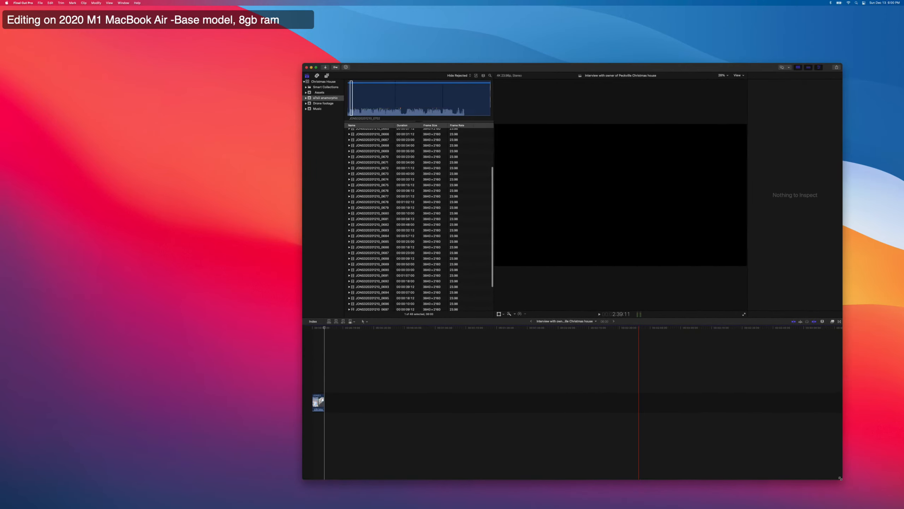
pyautogui.moveTo(654, 69); pyautogui.dragTo(381, 19)
pyautogui.moveTo(569, 428); pyautogui.dragTo(678, 440)
pyautogui.moveTo(886, 468); pyautogui.dragTo(886, 469)
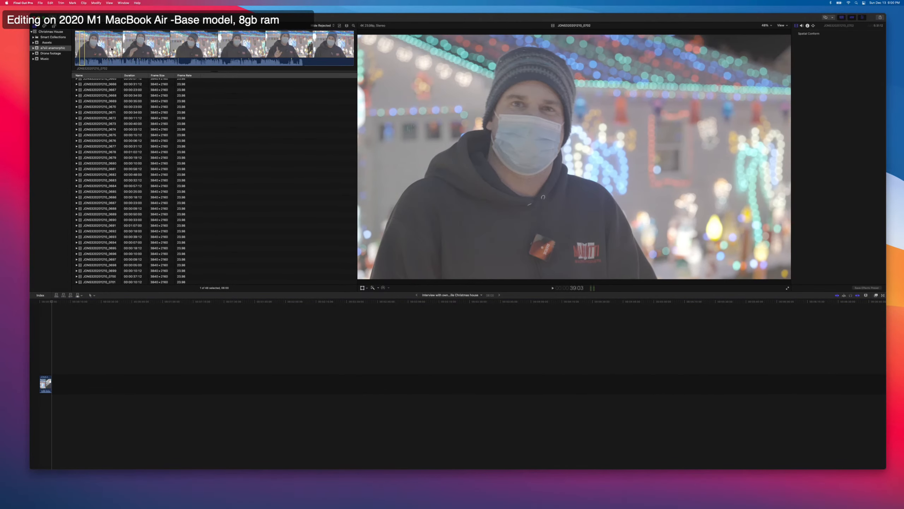
# Open the system's display arrangement settings, place the built-in display directly below the external display, and close the settings.
pyautogui.click(311, 342)
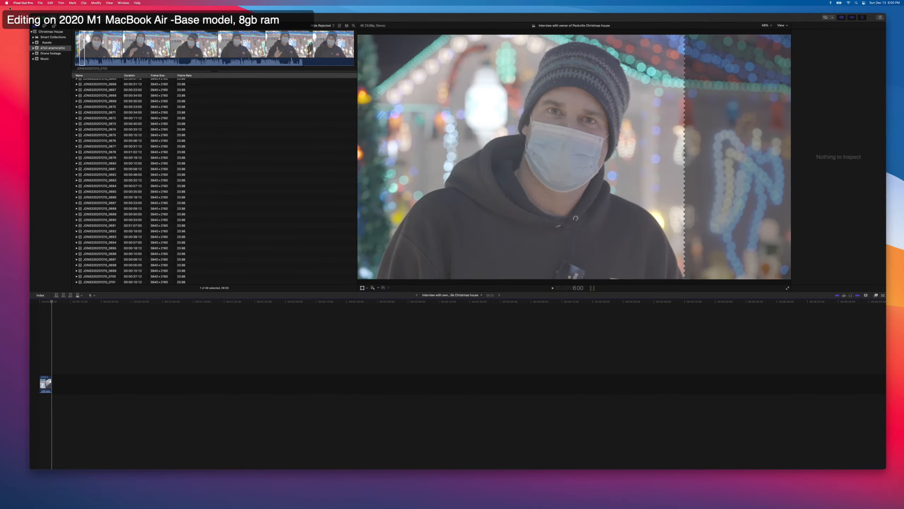
pyautogui.click(7, 3)
pyautogui.click(513, 207)
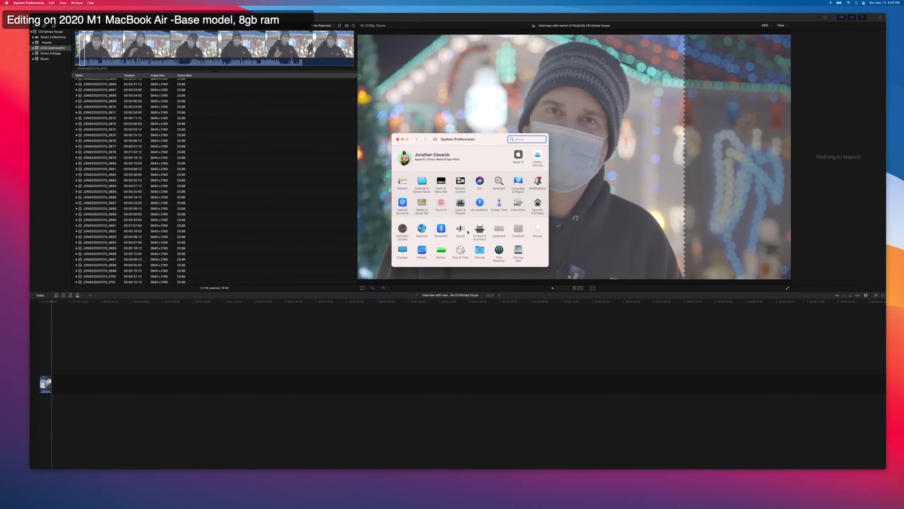
pyautogui.click(402, 251)
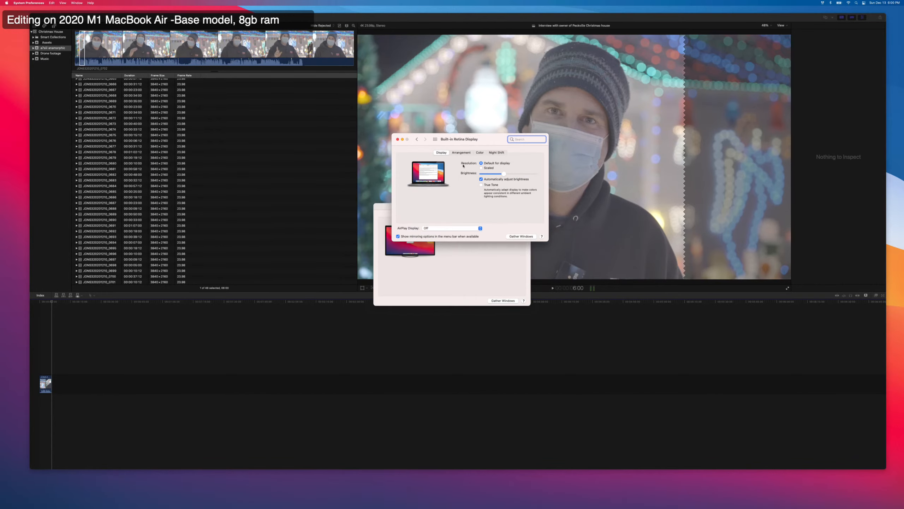
pyautogui.click(464, 154)
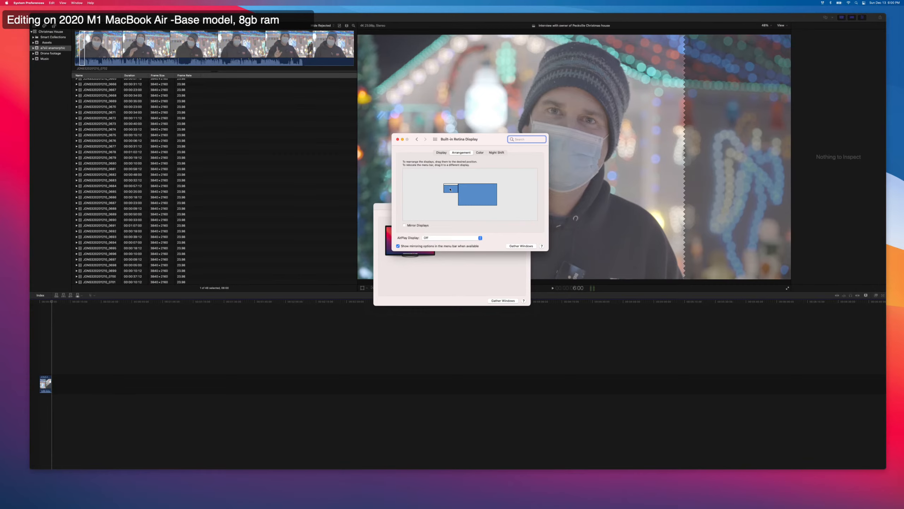
pyautogui.moveTo(451, 189); pyautogui.dragTo(473, 210)
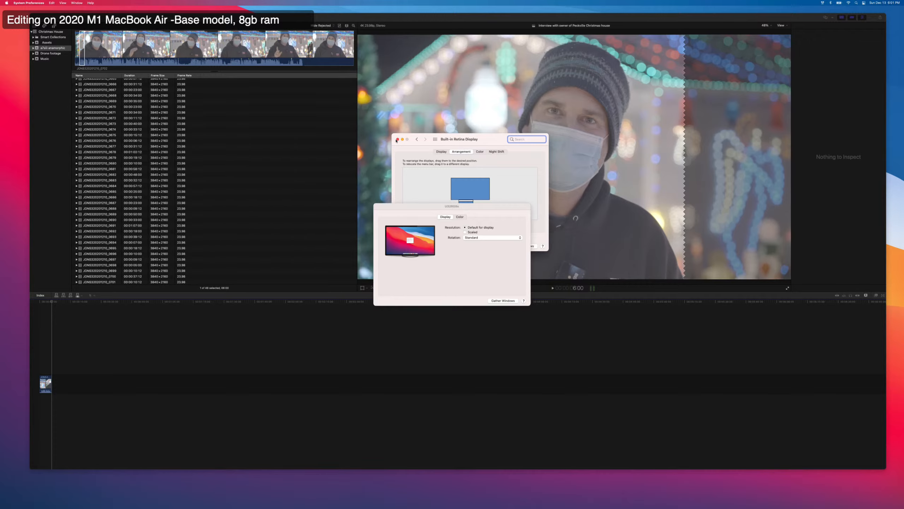
pyautogui.click(397, 139)
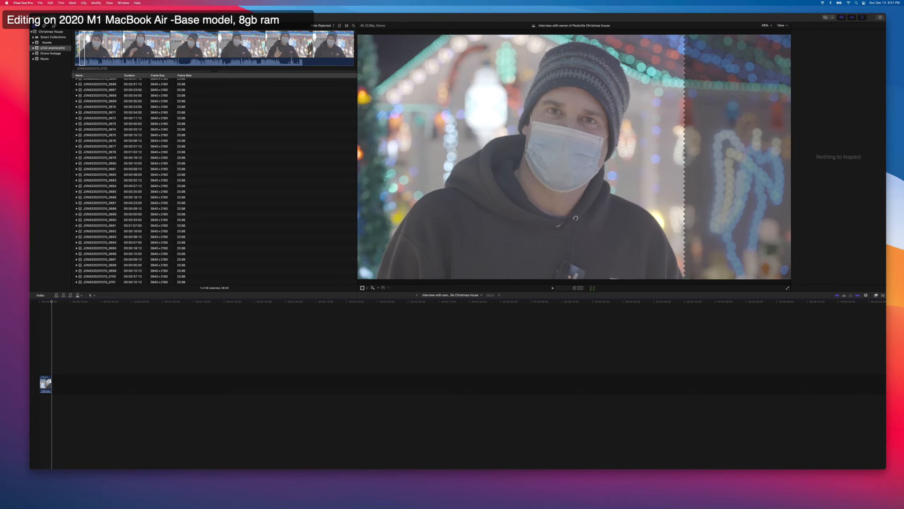
# Move the YouTube Studio browser window and the Ecamm Live preview onto the external display.
pyautogui.moveTo(459, 508); pyautogui.dragTo(412, 146)
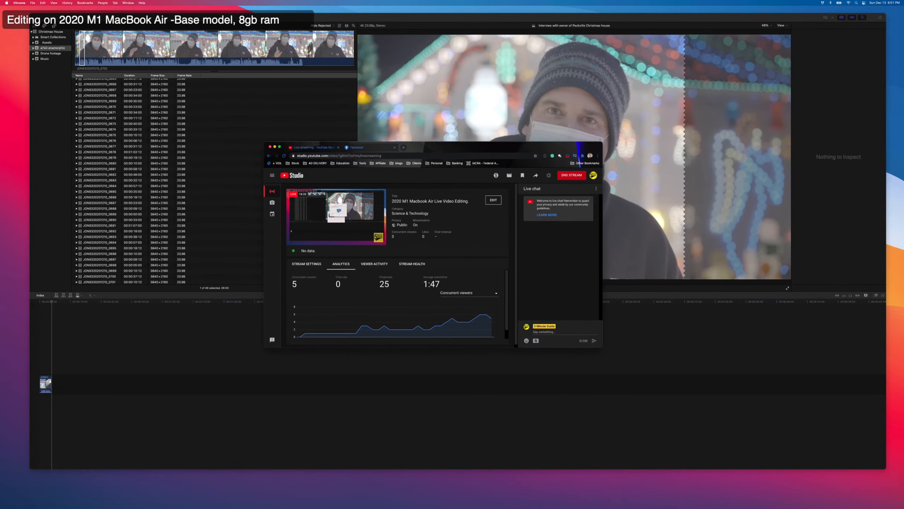
pyautogui.moveTo(282, 508); pyautogui.dragTo(423, 201)
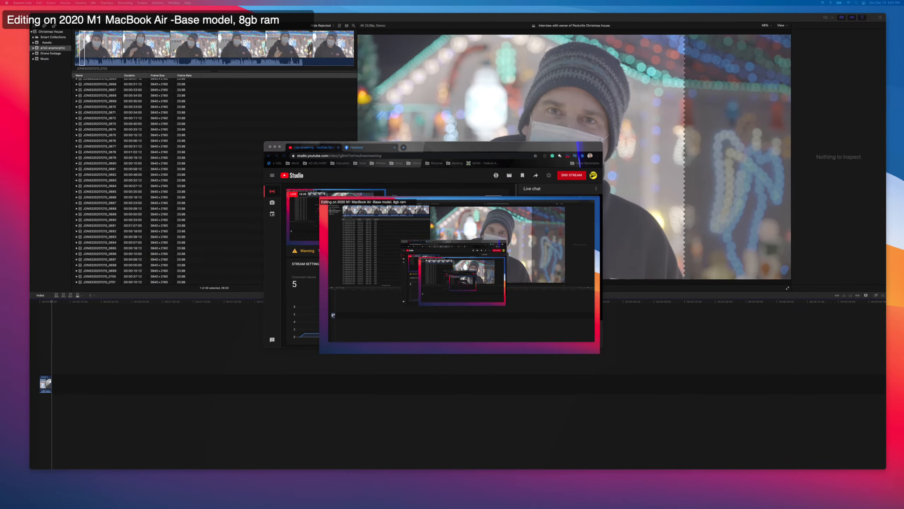
# Return to Final Cut Pro and play the first seconds of the interview timeline.
pyautogui.click(221, 317)
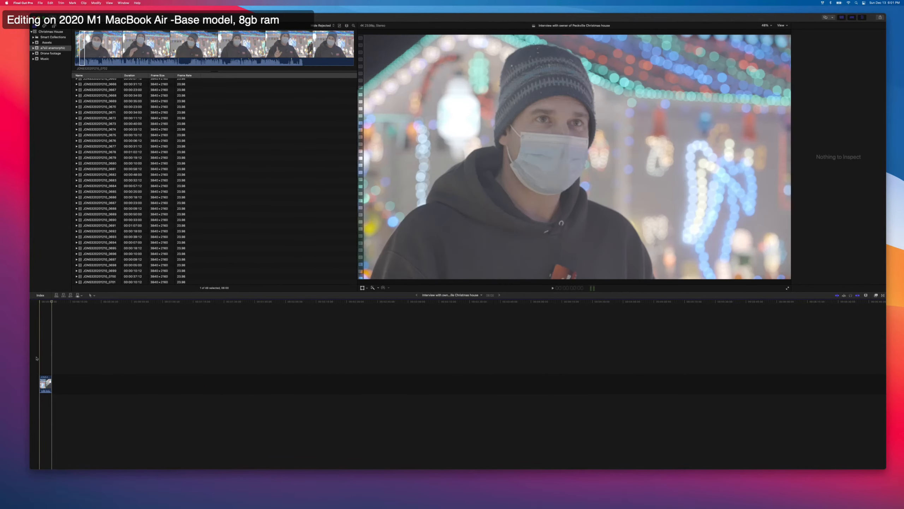
pyautogui.press('space')
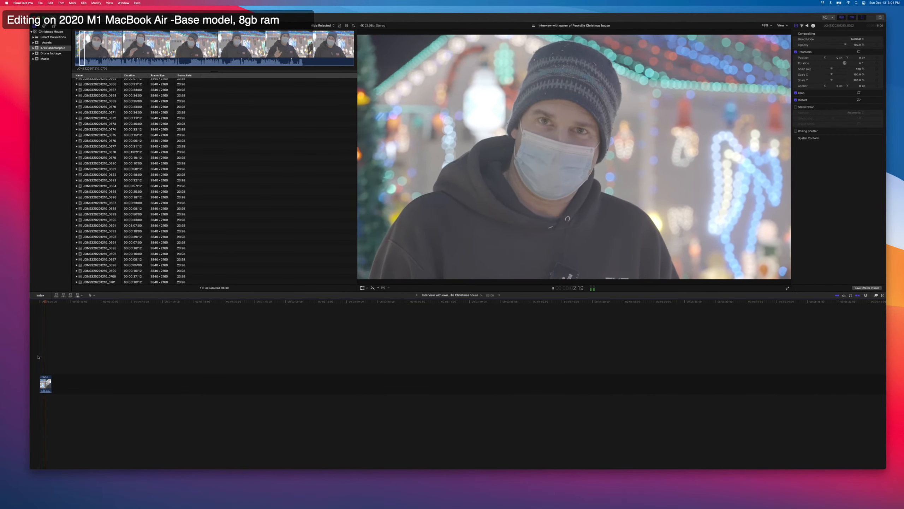
pyautogui.press('space')
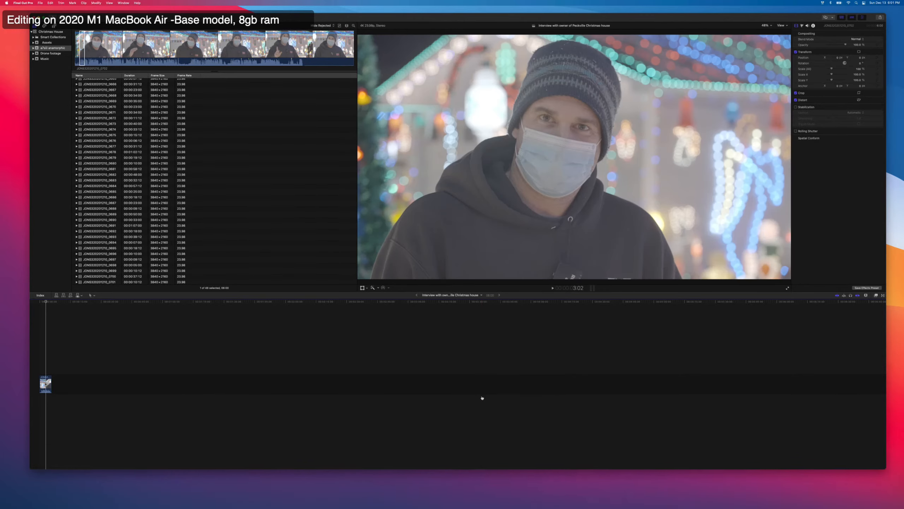
# Switch to Ecamm Live and set the speakers in its audio preferences to MacBook Air Speakers.
pyautogui.press('super+Tab')
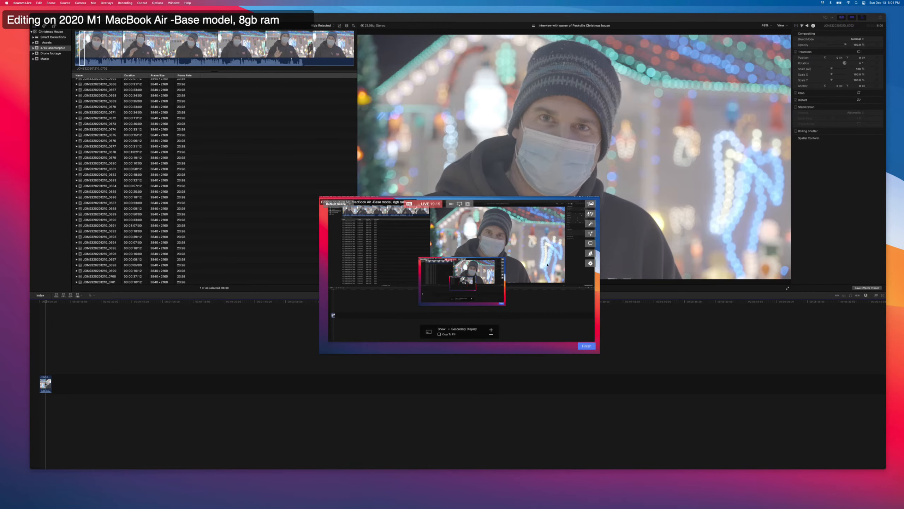
pyautogui.press('super+comma')
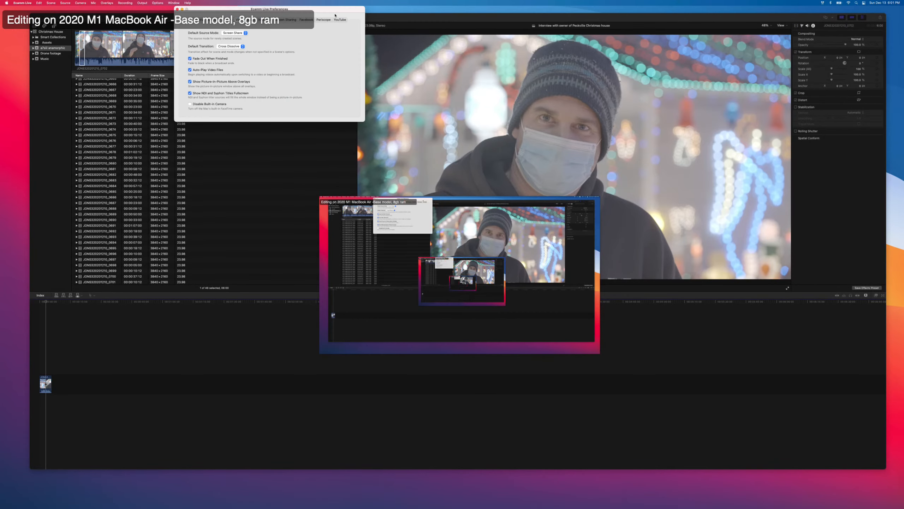
pyautogui.moveTo(341, 13); pyautogui.dragTo(797, 189)
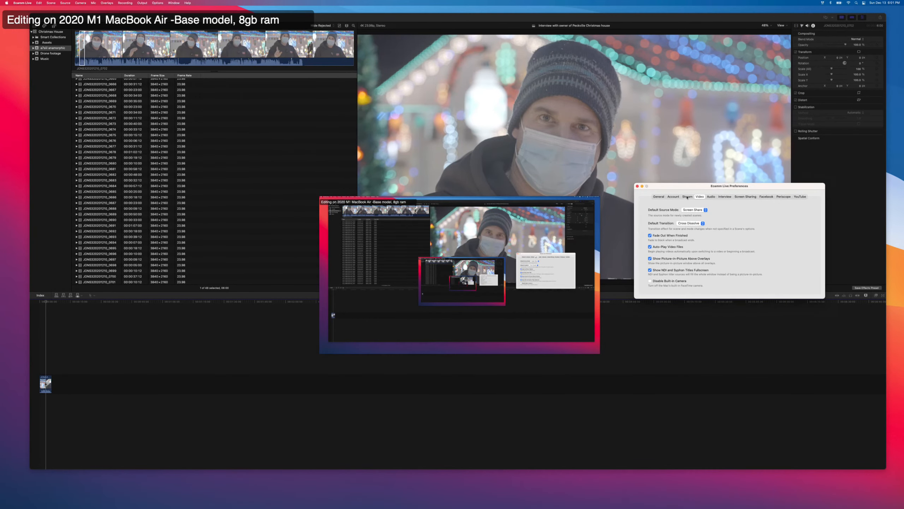
pyautogui.click(712, 197)
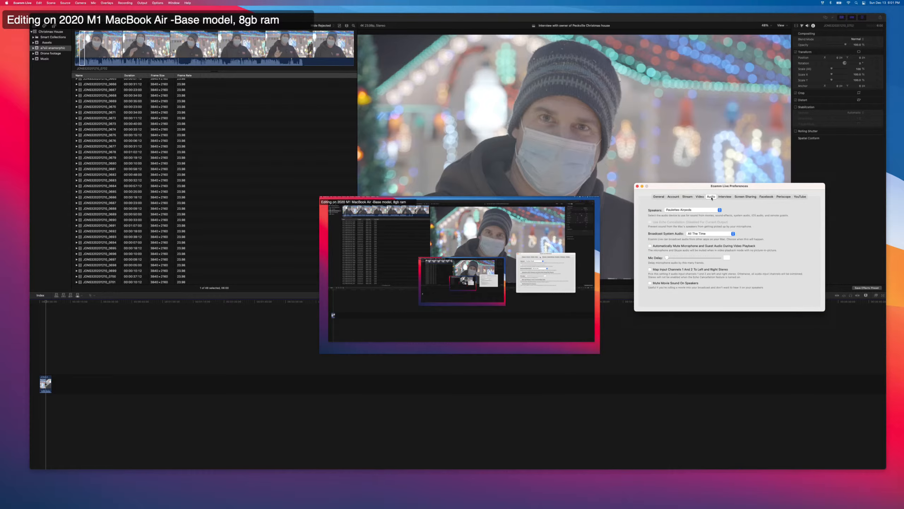
pyautogui.click(683, 214)
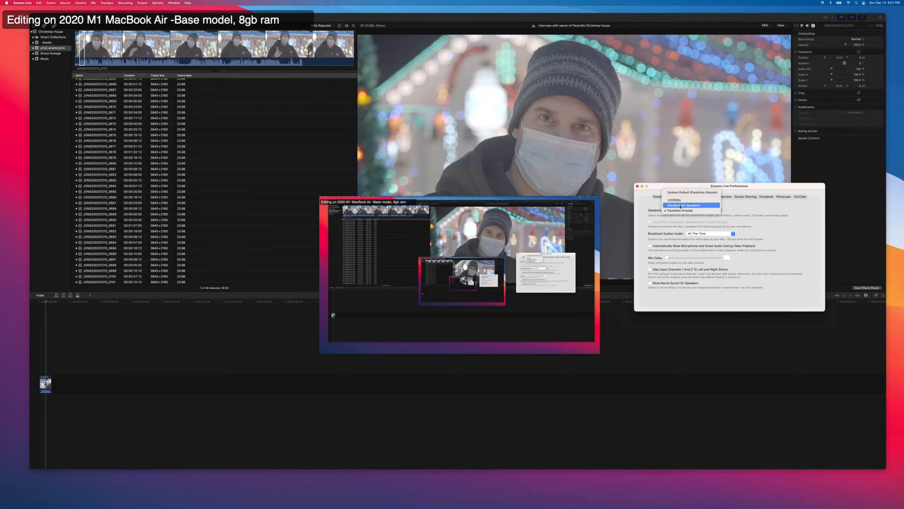
pyautogui.click(681, 213)
pyautogui.moveTo(400, 297)
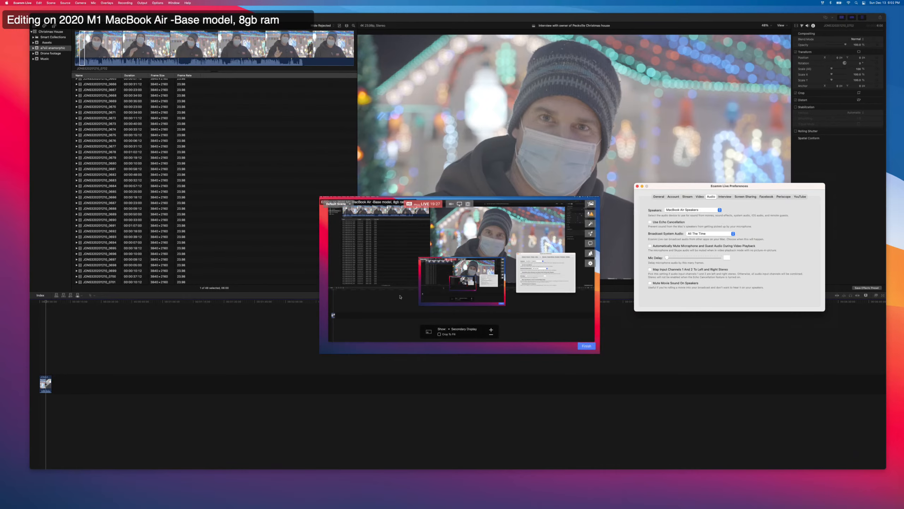
# Place Ecamm Live's Sound Levels panel below the Final Cut Pro window and play interview clip 0702 to check the broadcast audio levels.
pyautogui.moveTo(534, 428); pyautogui.dragTo(745, 326)
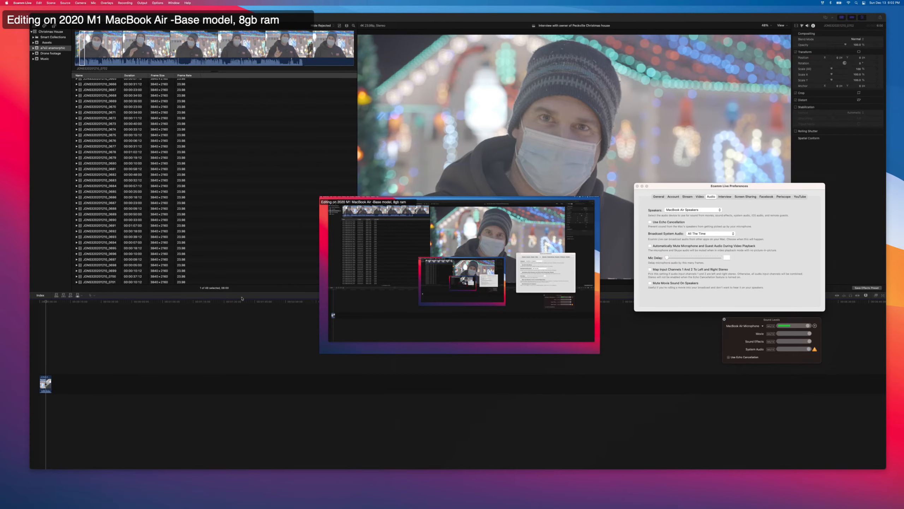
pyautogui.moveTo(755, 326); pyautogui.dragTo(726, 470)
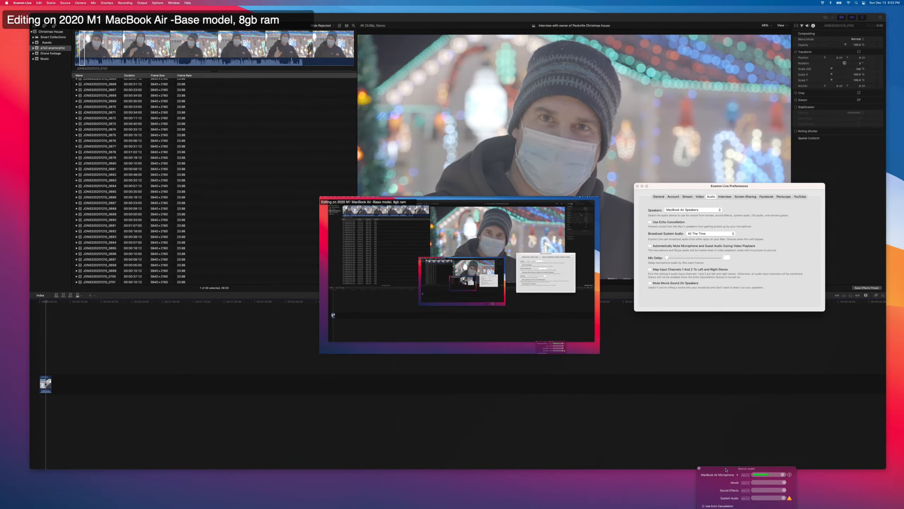
pyautogui.click(206, 272)
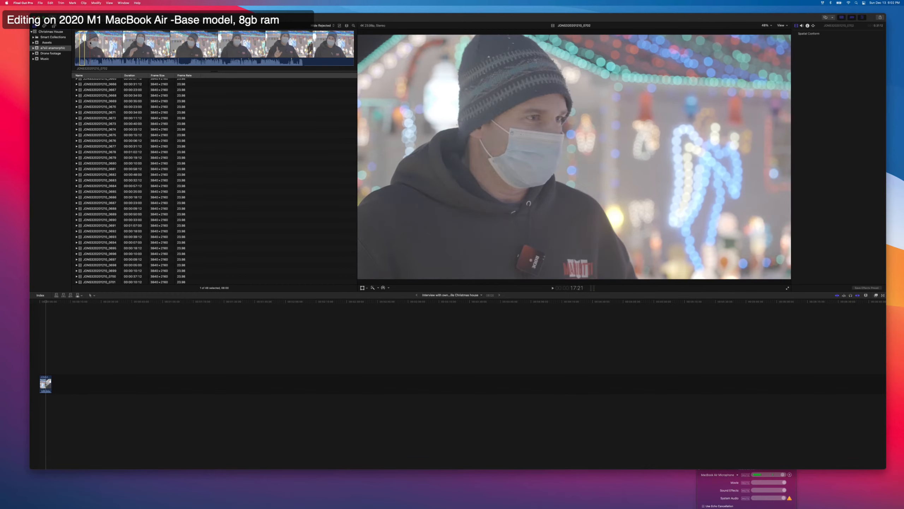
pyautogui.press('space')
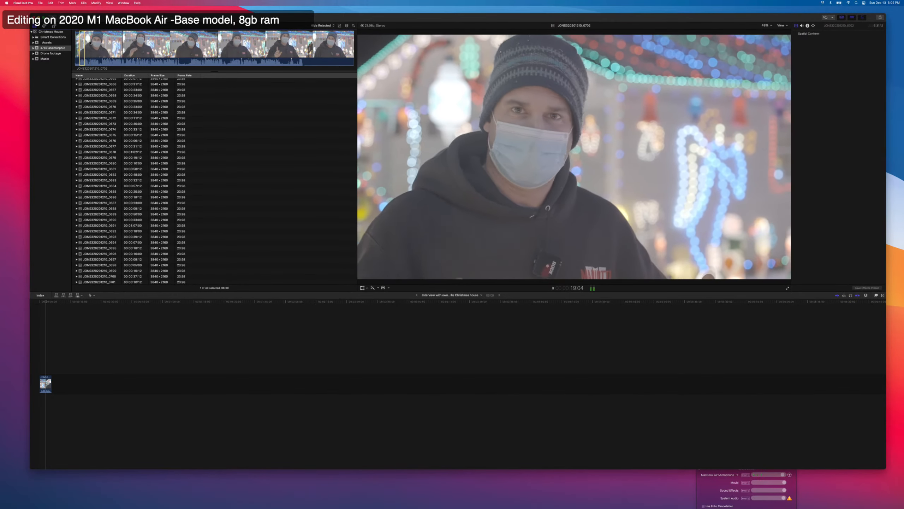
pyautogui.press('space')
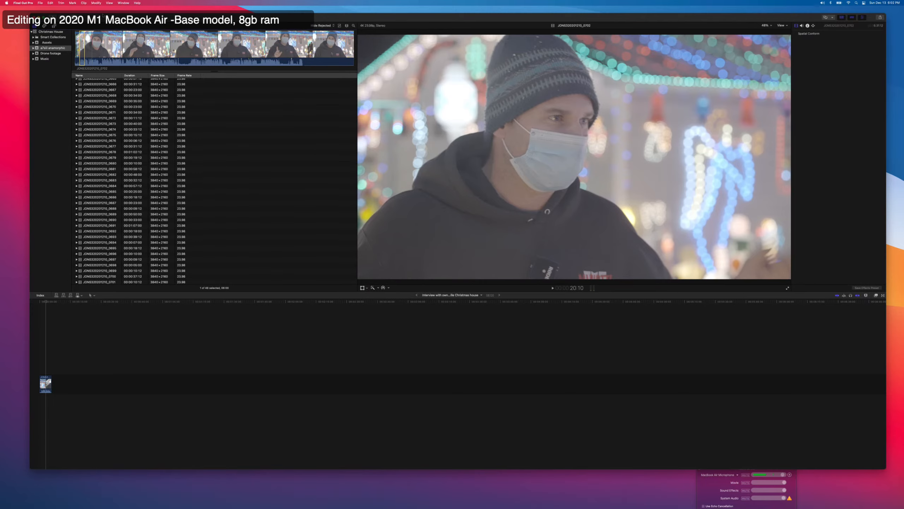
pyautogui.press('space')
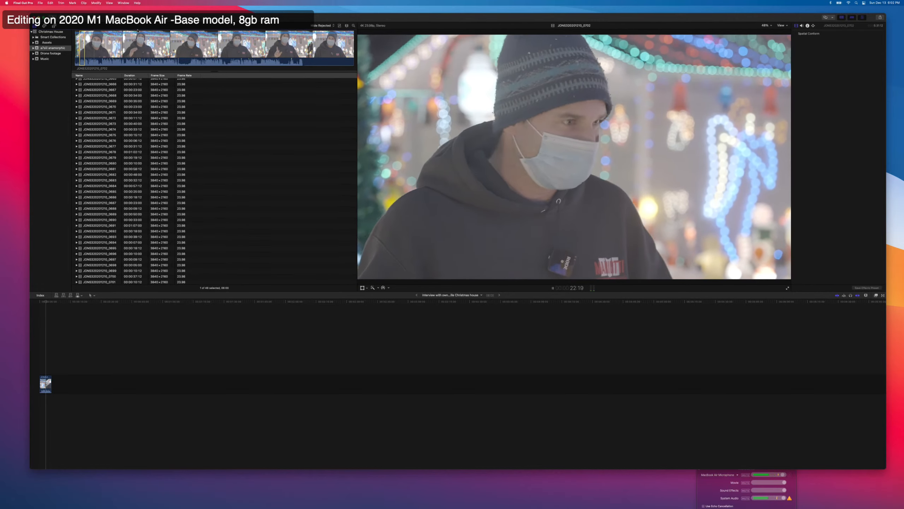
pyautogui.press('space')
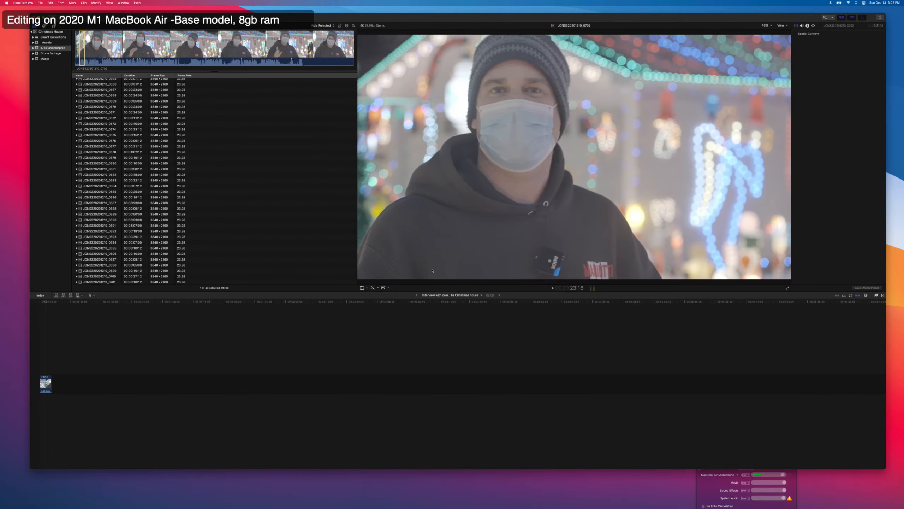
pyautogui.press('space')
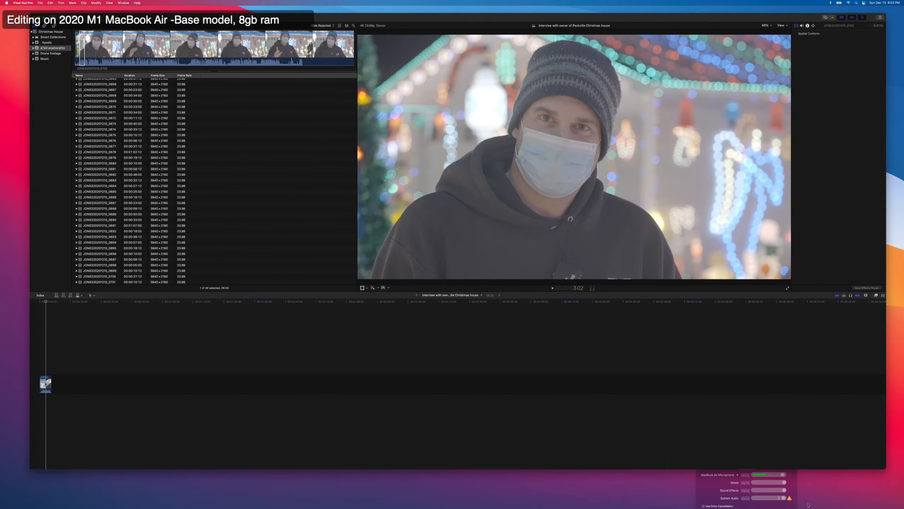
# Lower the System Audio level slightly and go back to the early part of interview clip 0702.
pyautogui.moveTo(784, 499); pyautogui.dragTo(780, 500)
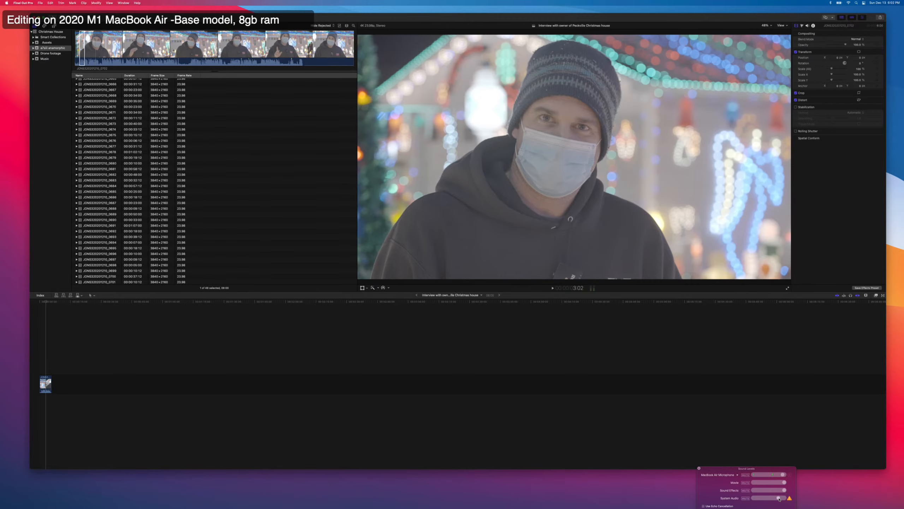
pyautogui.click(111, 45)
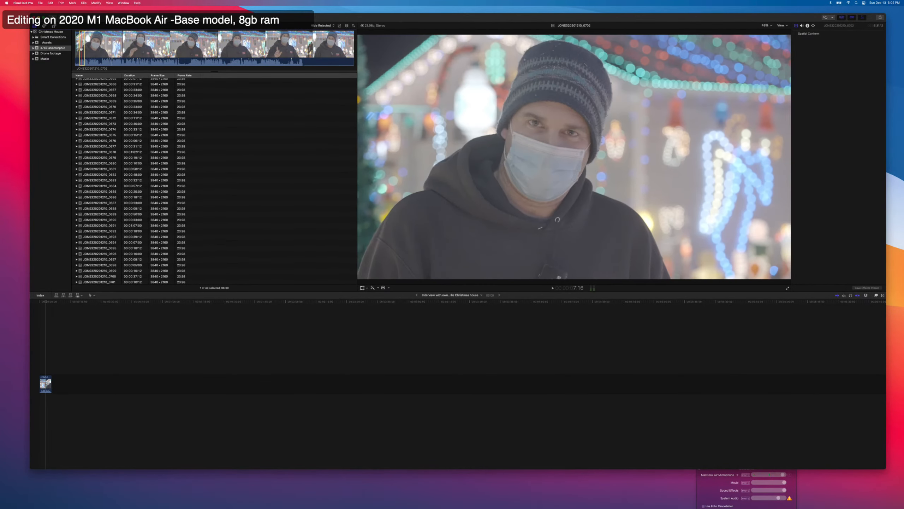
# Play interview clip 0702 while checking the levels, and mute System Audio in Ecamm Live's Sound Levels panel.
pyautogui.press('space')
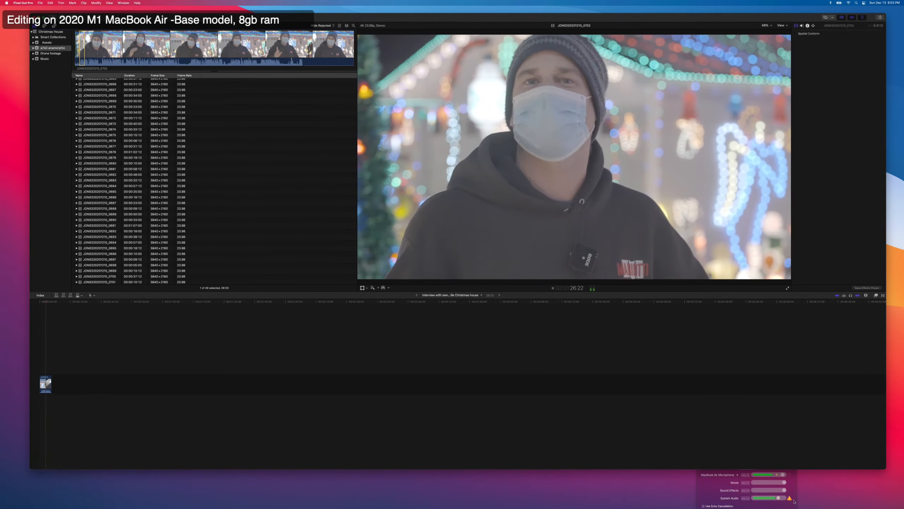
pyautogui.click(746, 498)
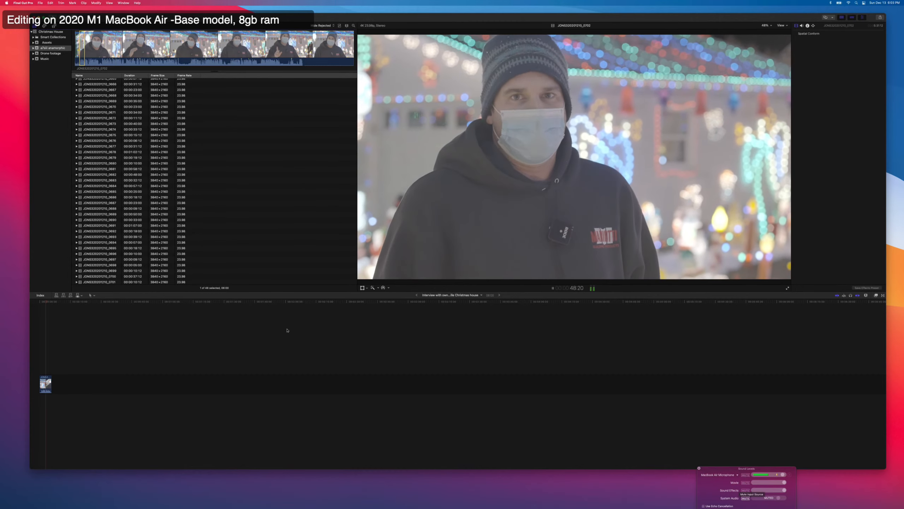
pyautogui.click(161, 329)
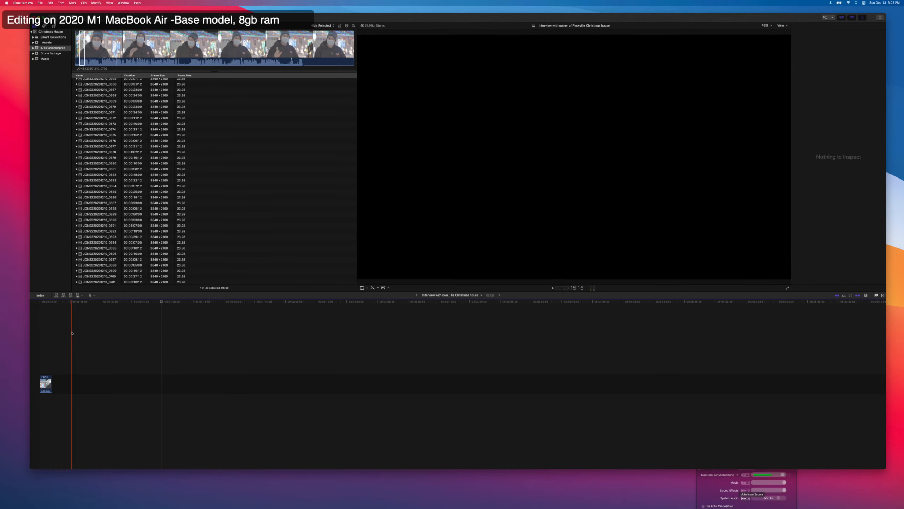
# Check the live stream in YouTube Studio, return to Final Cut Pro and play the interview timeline from its start.
pyautogui.press('super+Tab')
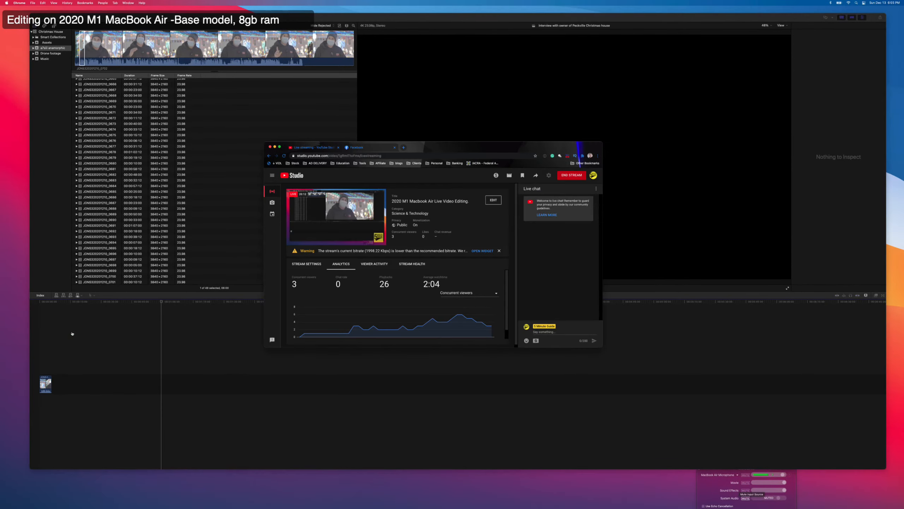
pyautogui.click(116, 317)
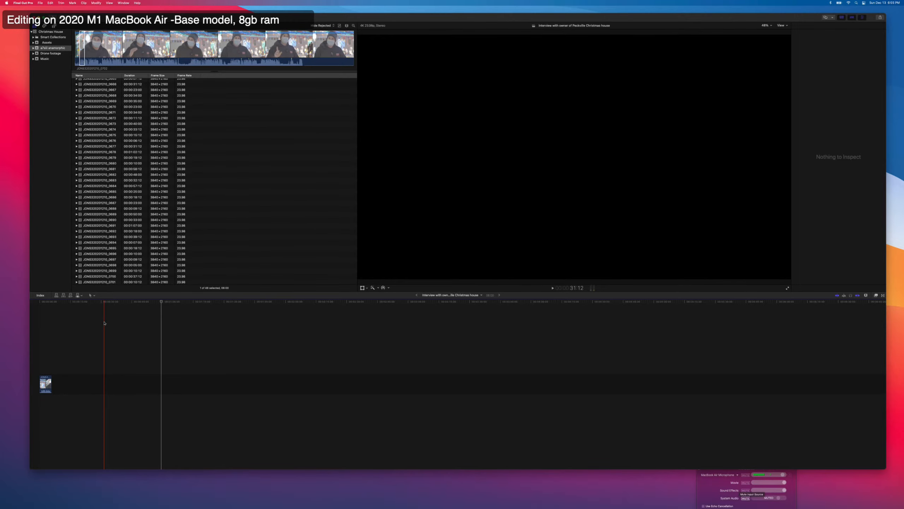
pyautogui.click(40, 348)
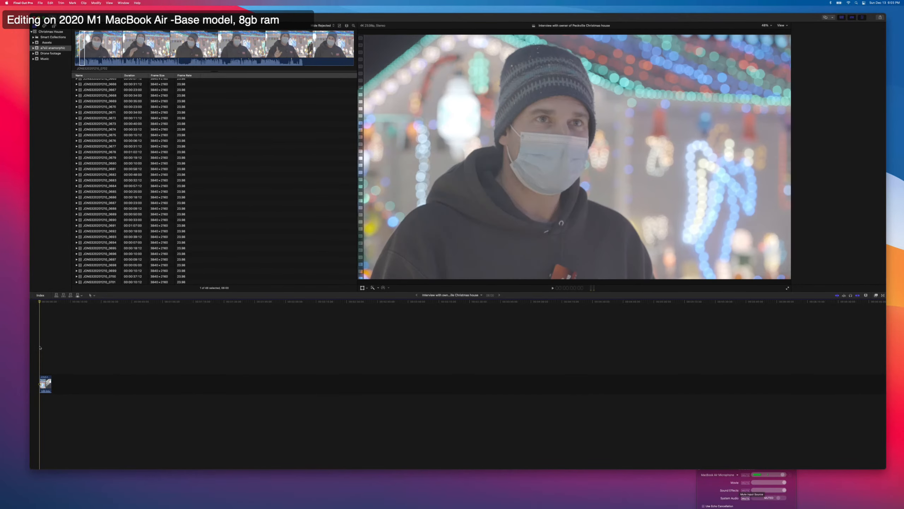
pyautogui.press('super+4')
pyautogui.press('space')
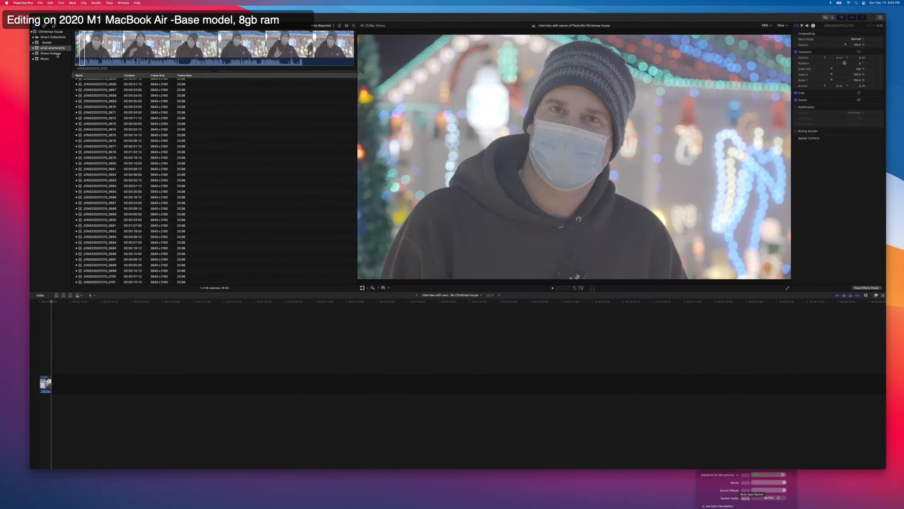
# Add the Christmas song from the Music event below the interview clip, starting about 4 seconds in, and preview it.
pyautogui.click(54, 58)
pyautogui.moveTo(106, 90); pyautogui.dragTo(49, 400)
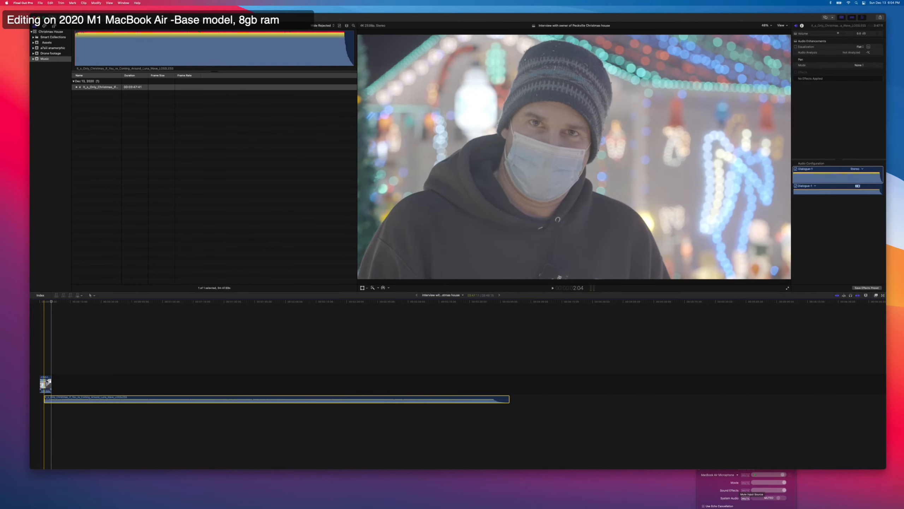
pyautogui.click(66, 380)
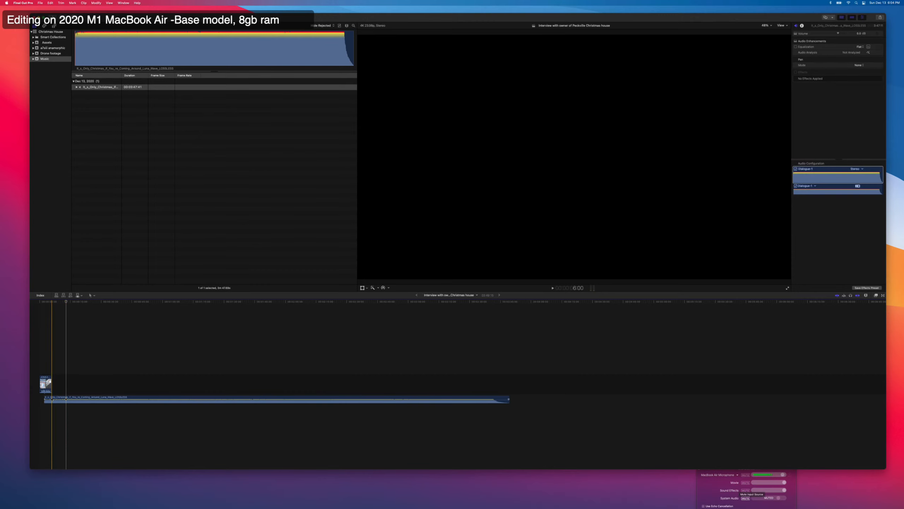
pyautogui.moveTo(48, 399); pyautogui.dragTo(51, 398)
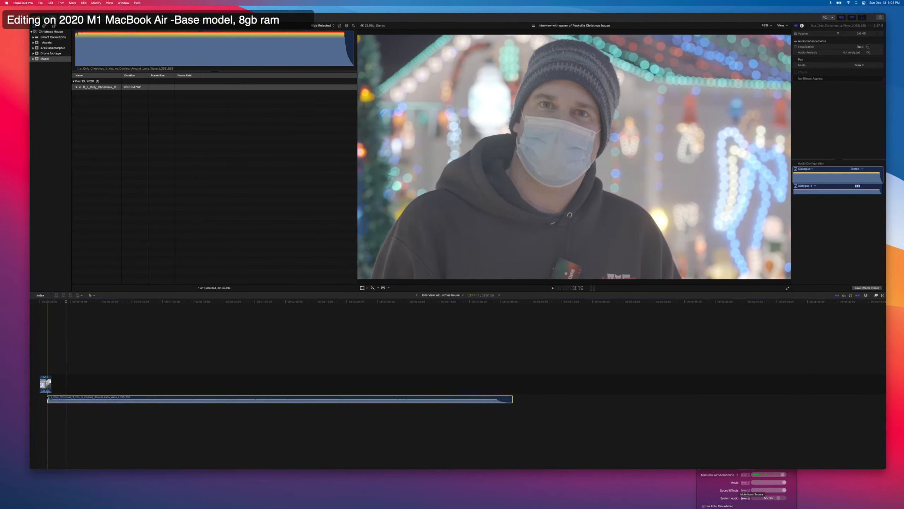
pyautogui.press('space')
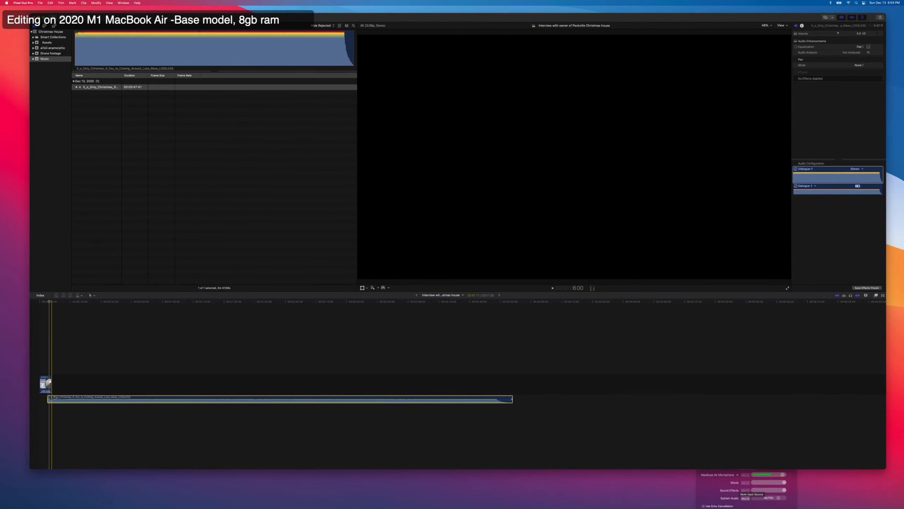
pyautogui.press('space')
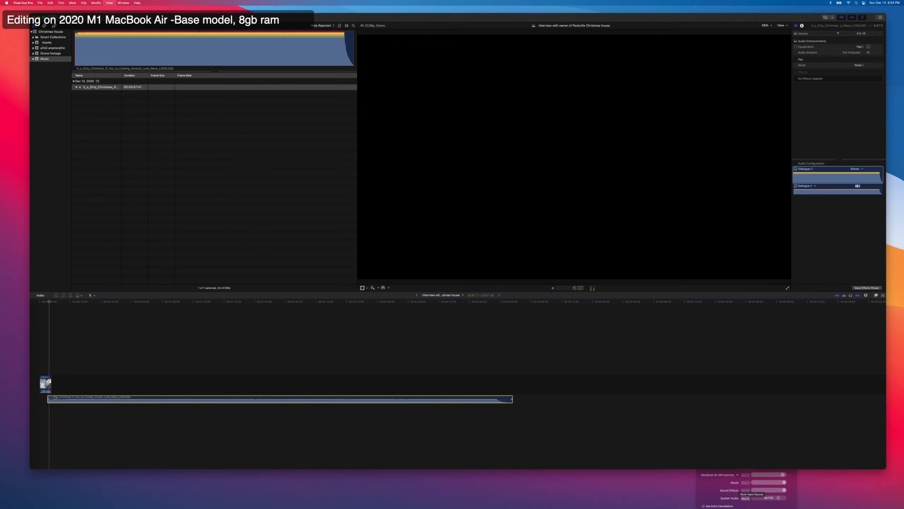
# Audition the song starting at the interview clip's end, and move it back to start about 2 seconds into the timeline.
pyautogui.moveTo(54, 398); pyautogui.dragTo(57, 397)
pyautogui.press('space')
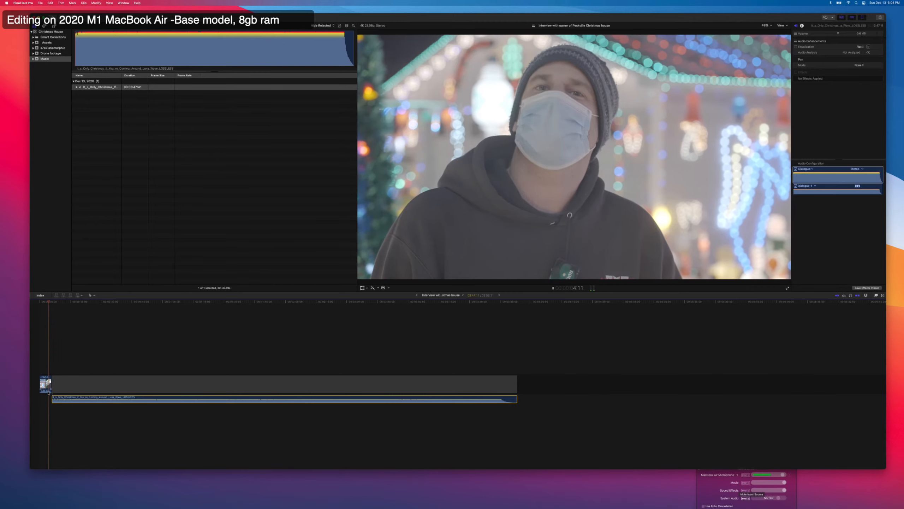
pyautogui.press('space')
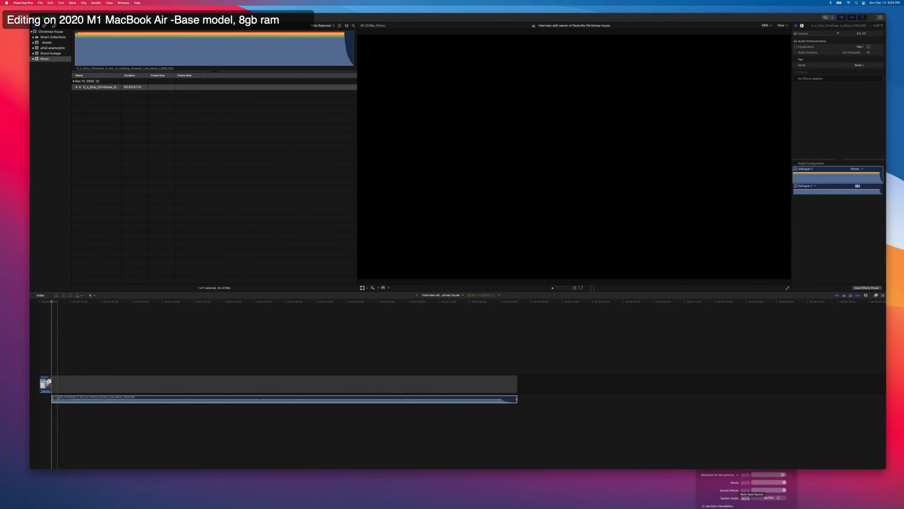
pyautogui.moveTo(57, 397); pyautogui.dragTo(48, 400)
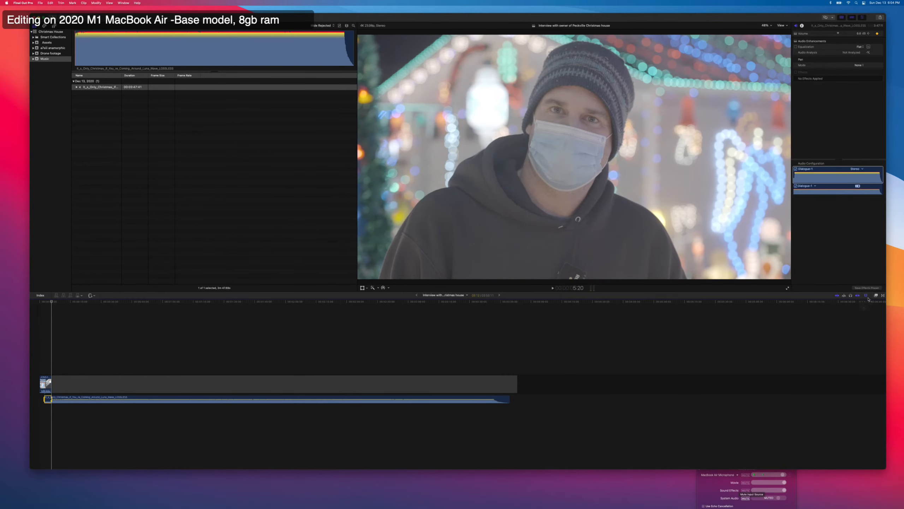
# Enlarge the timeline clips and their waveforms, and lower the song's section under the interview clip to -14.0 dB.
pyautogui.click(867, 295)
pyautogui.moveTo(856, 327); pyautogui.dragTo(879, 327)
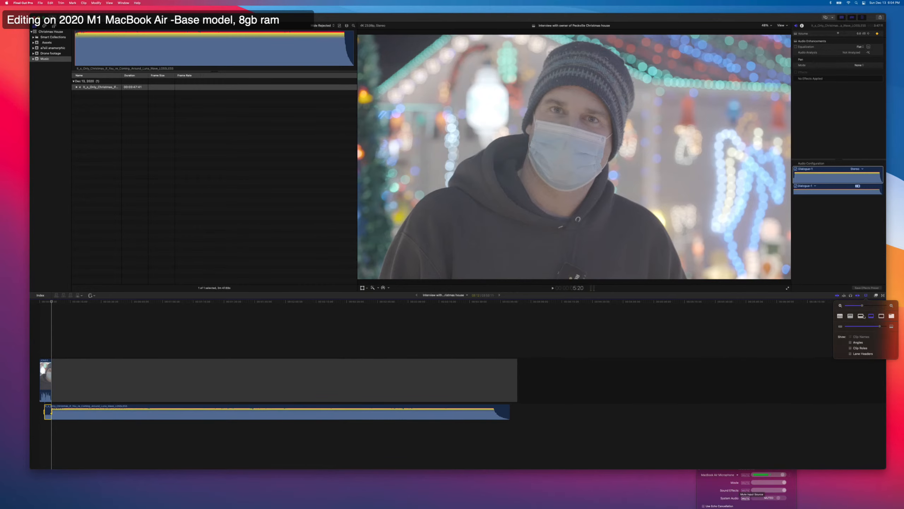
pyautogui.click(861, 315)
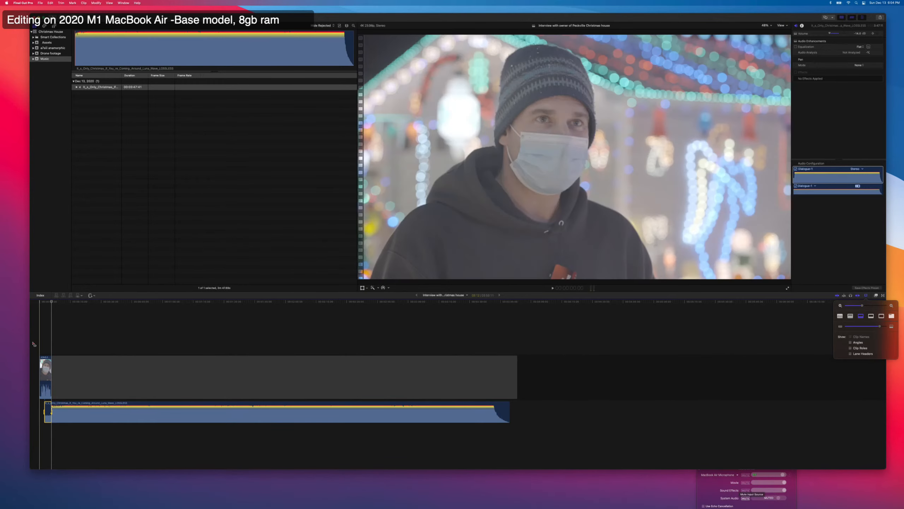
pyautogui.click(39, 343)
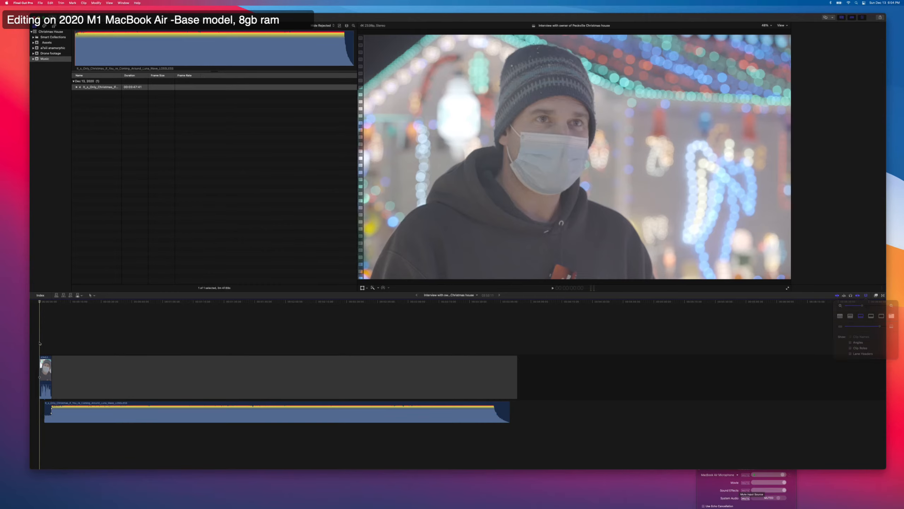
pyautogui.press('space')
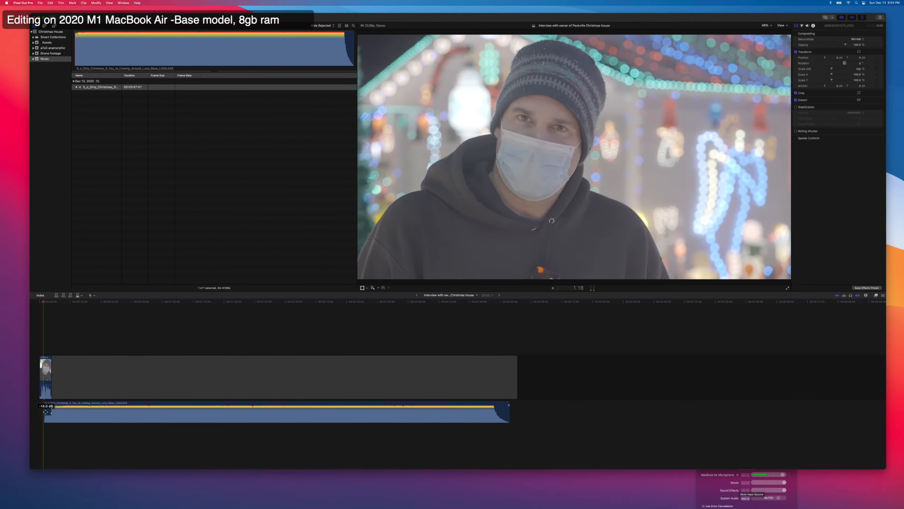
# Move the song to the start of the timeline and stretch its volume rise into a gradual ramp after the interview clip.
pyautogui.moveTo(45, 405); pyautogui.dragTo(68, 414)
pyautogui.press('space')
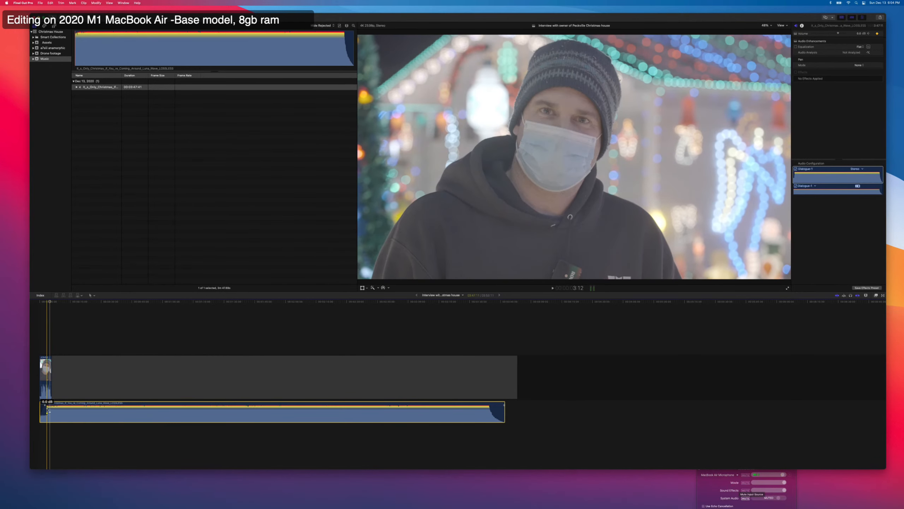
pyautogui.moveTo(47, 409)
pyautogui.mouseDown()
pyautogui.moveTo(63, 409)
pyautogui.moveTo(55, 410)
pyautogui.mouseUp()
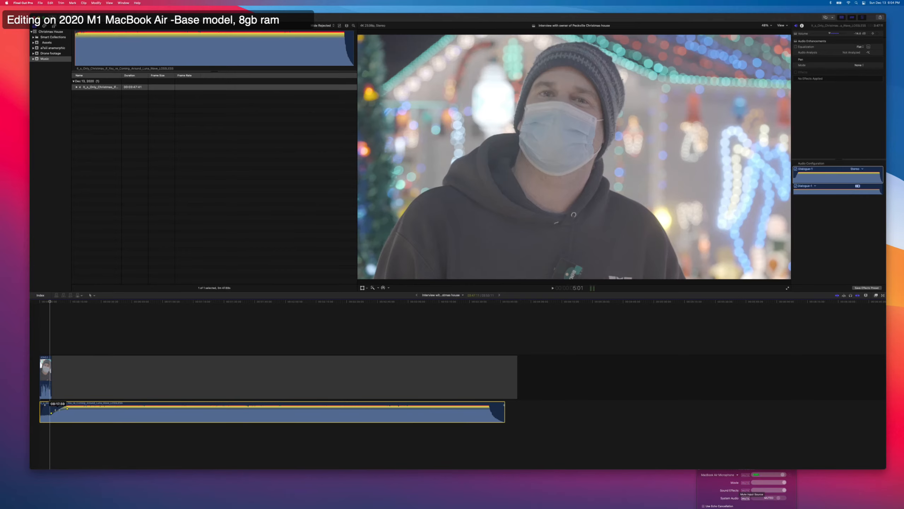
pyautogui.press('space')
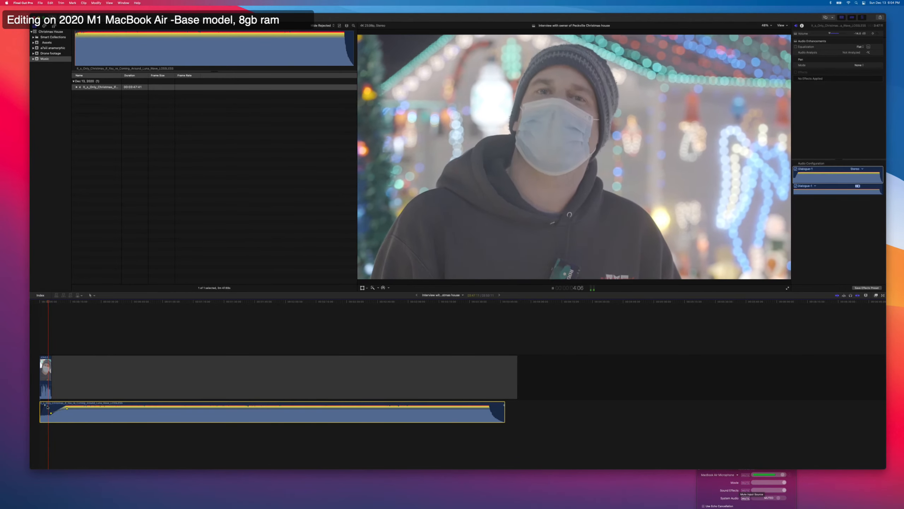
pyautogui.press('space')
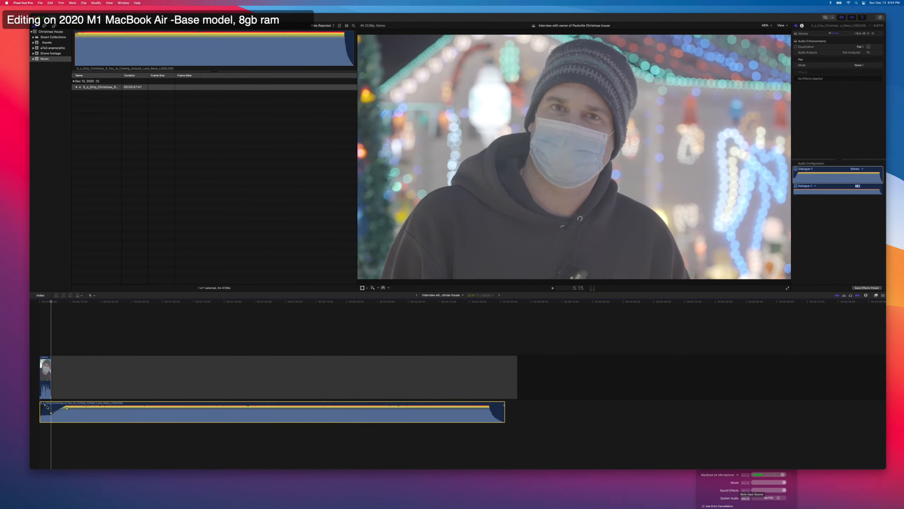
# Lower the song's volume under the interview clip to -24.0 dB and play the transition out of the clip.
pyautogui.click(49, 412)
pyautogui.moveTo(51, 413); pyautogui.dragTo(50, 414)
pyautogui.press('super+z')
pyautogui.click(57, 435)
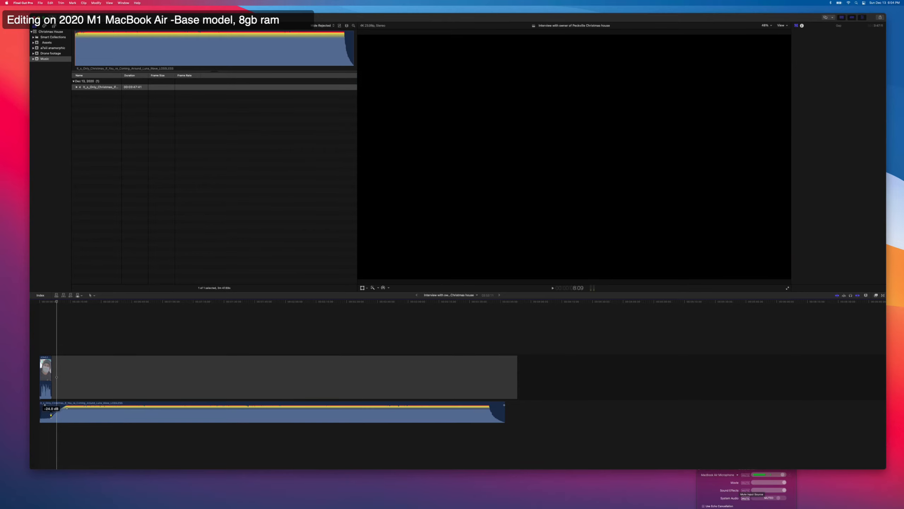
pyautogui.press('space')
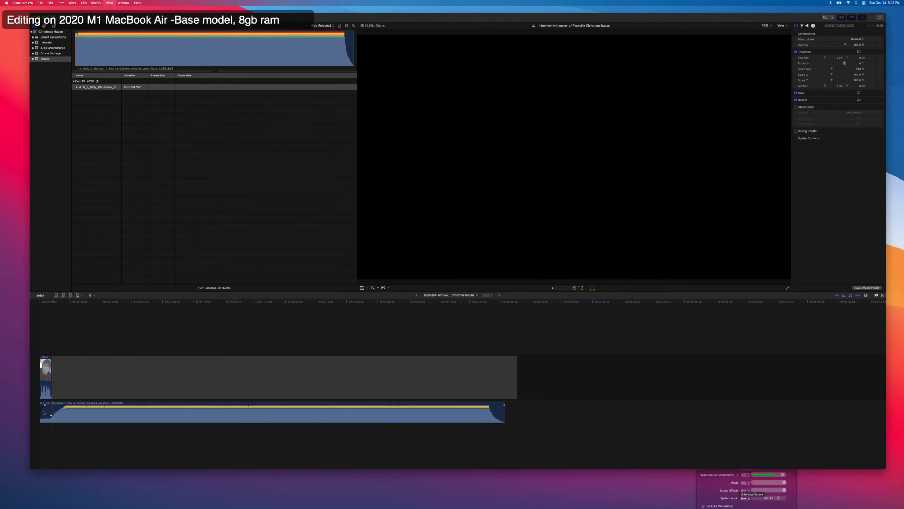
pyautogui.press('space')
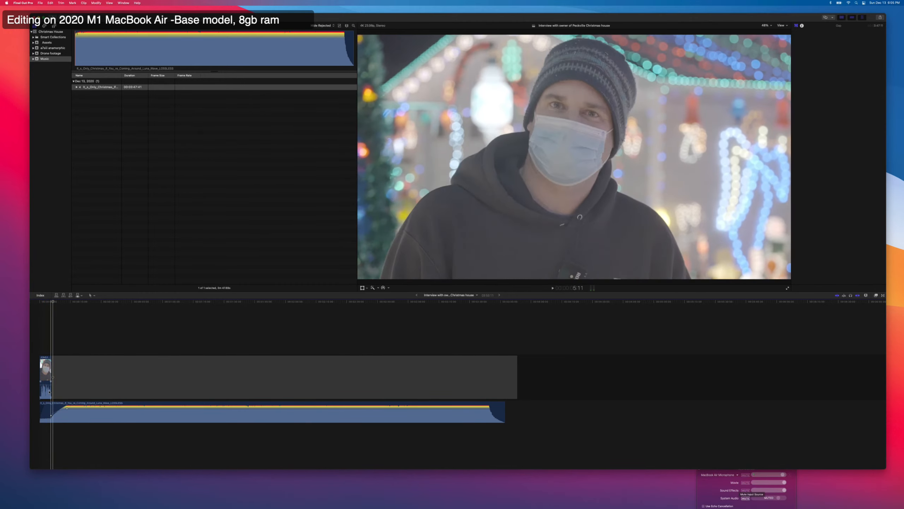
# Delete the gap after the interview clip, add a short fade-in to the clip's audio and play it back.
pyautogui.click(73, 382)
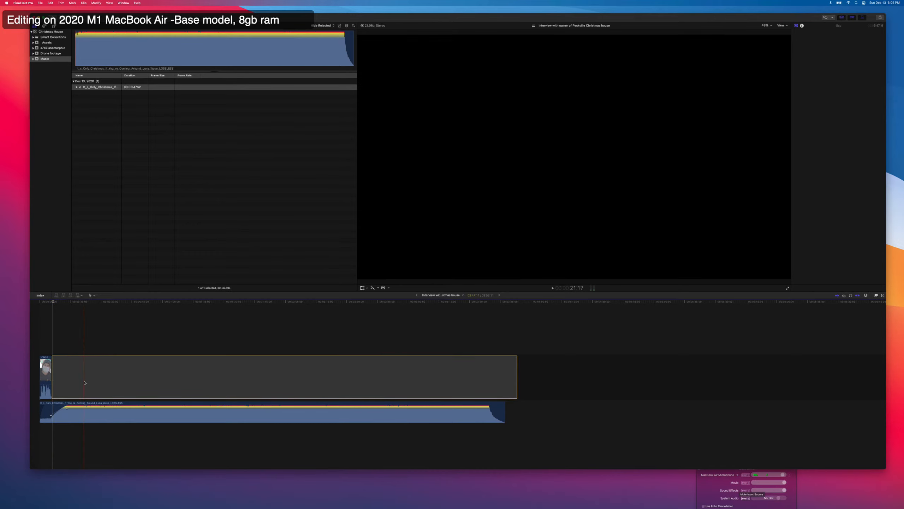
pyautogui.press('Delete')
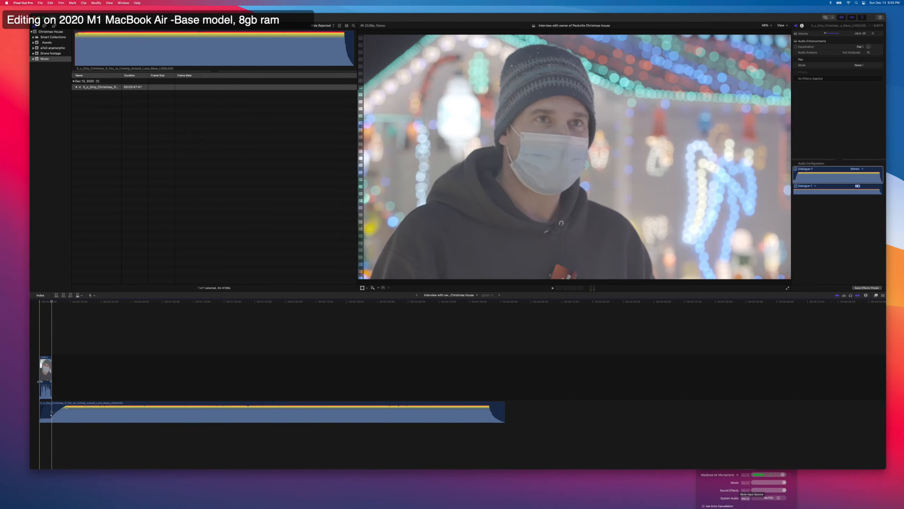
pyautogui.moveTo(39, 381); pyautogui.dragTo(40, 382)
pyautogui.press('space')
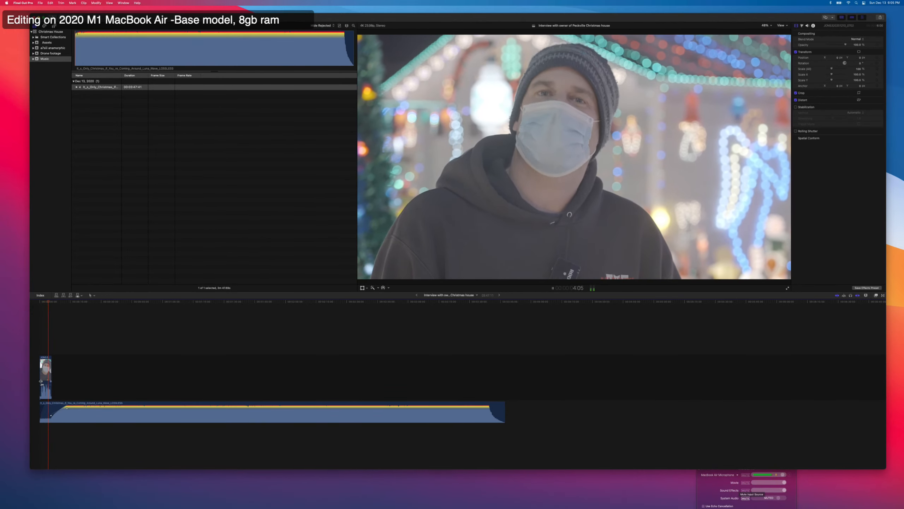
pyautogui.press('space')
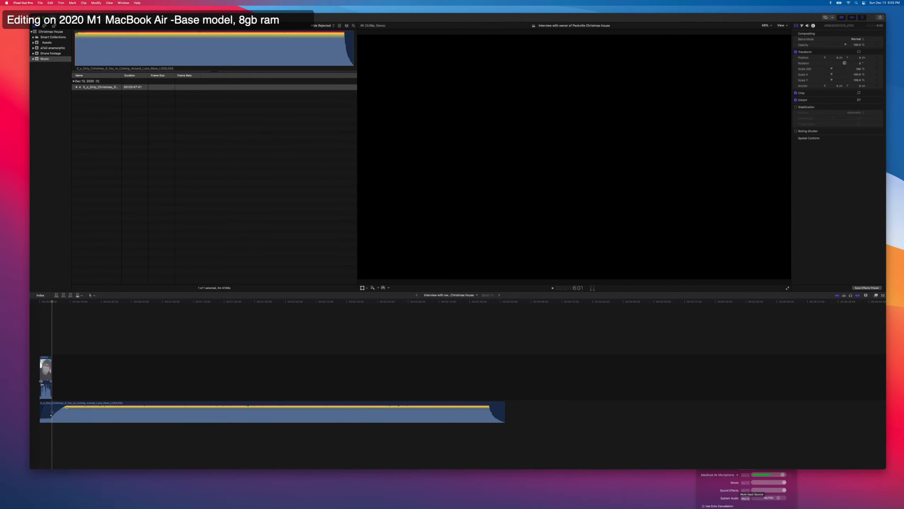
# Look through the clips in the Drone footage event for an aerial shot of the Christmas house.
pyautogui.click(53, 44)
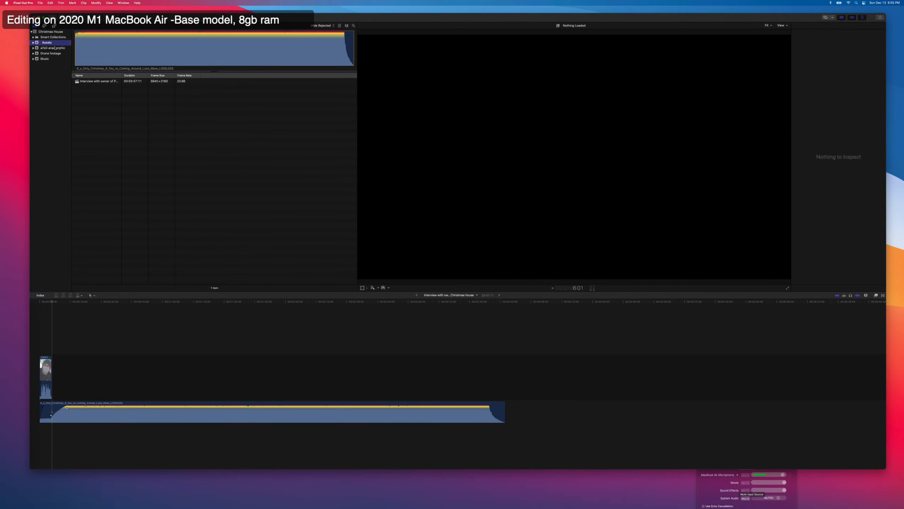
pyautogui.click(52, 53)
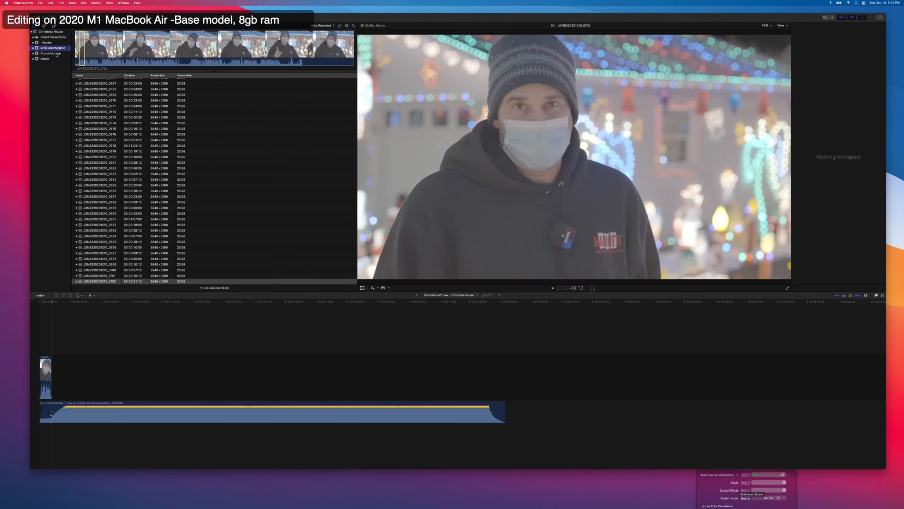
pyautogui.click(106, 99)
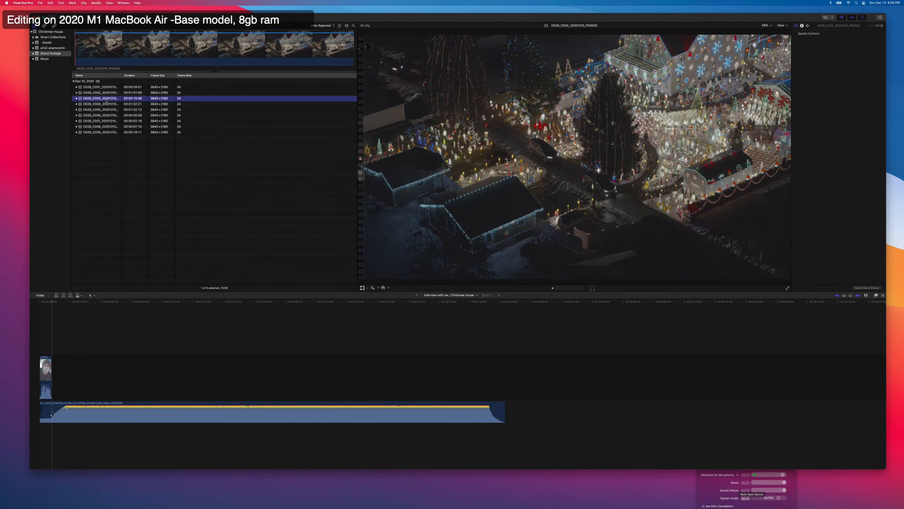
pyautogui.press('Up')
pyautogui.press('Down')
pyautogui.press('Down')
pyautogui.press('Down')
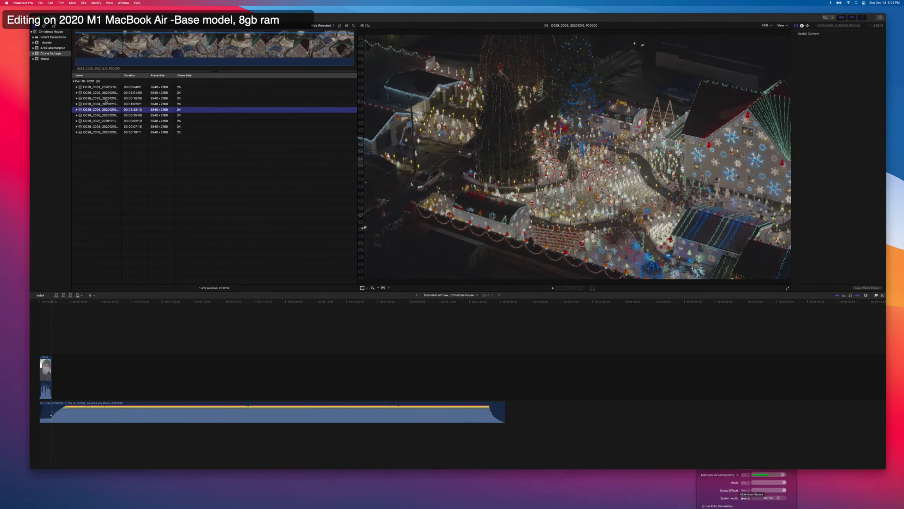
pyautogui.press('Up')
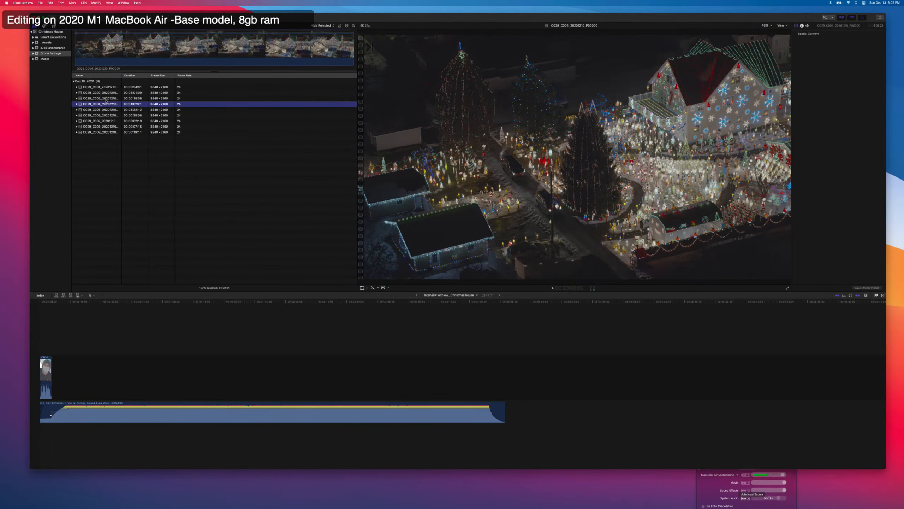
pyautogui.press('Down')
pyautogui.press('Down')
pyautogui.press('Down')
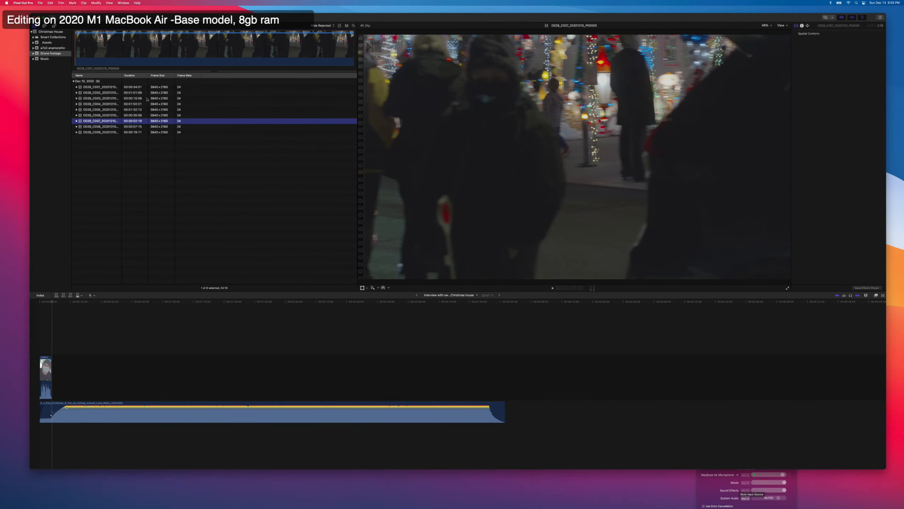
pyautogui.press('Up')
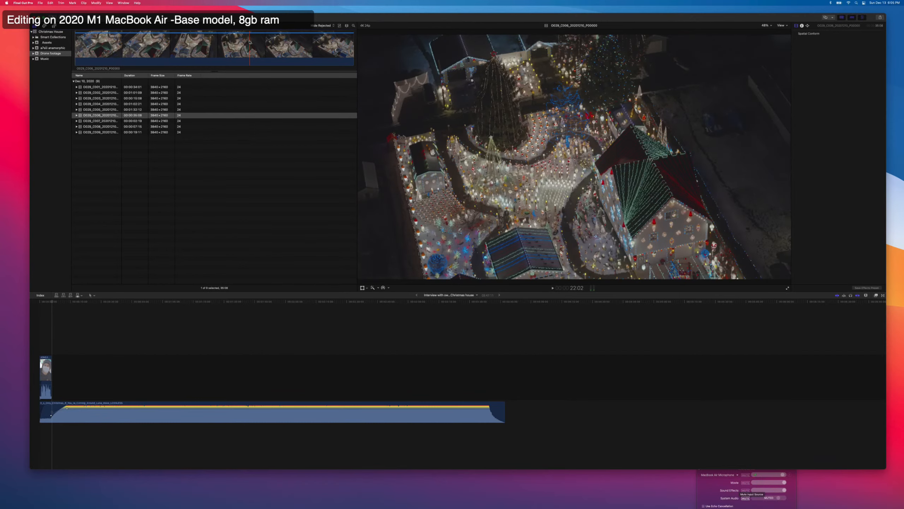
# Append the middle range of drone clip C006 after the interview clip and trim its end to 10:13.
pyautogui.moveTo(152, 43); pyautogui.dragTo(303, 43)
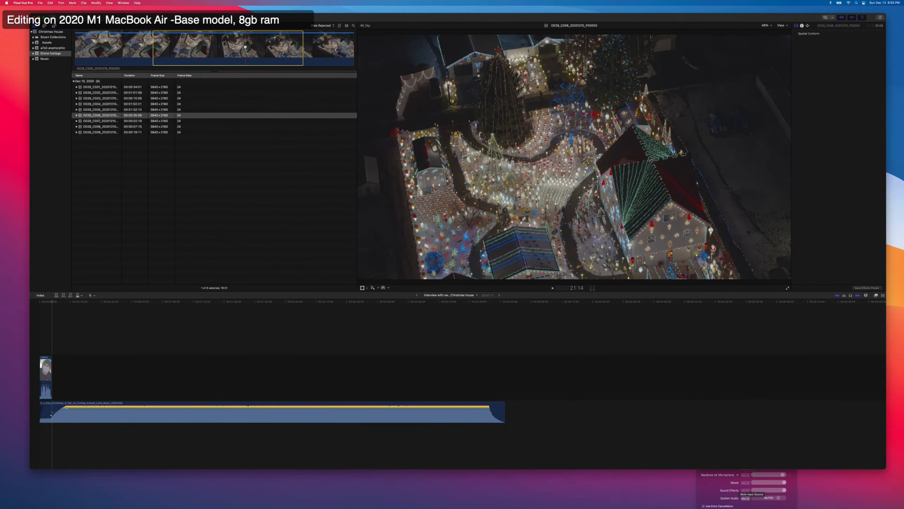
pyautogui.press('e')
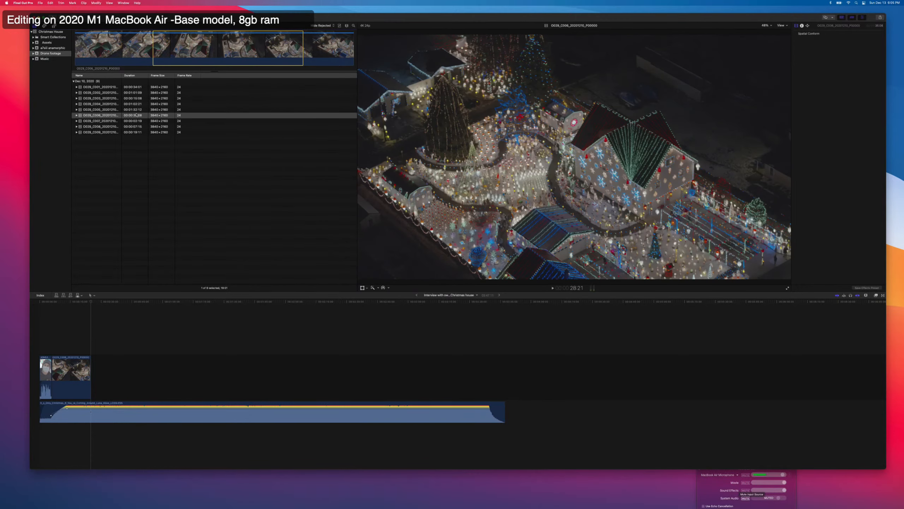
pyautogui.click(54, 344)
pyautogui.press('space')
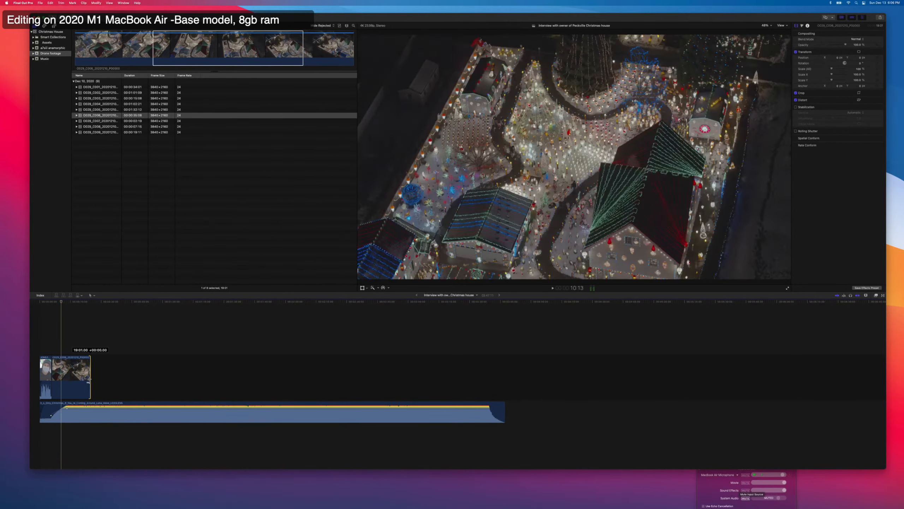
pyautogui.moveTo(91, 378); pyautogui.dragTo(62, 380)
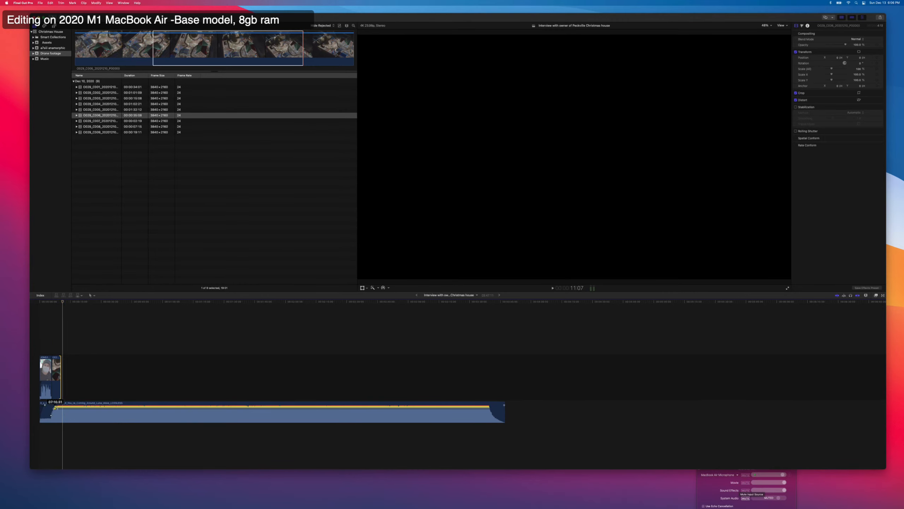
# Lower the song's main section to -3.0 dB, raise the keyframe at the start of its volume ramp and play the transition.
pyautogui.moveTo(65, 408); pyautogui.dragTo(66, 412)
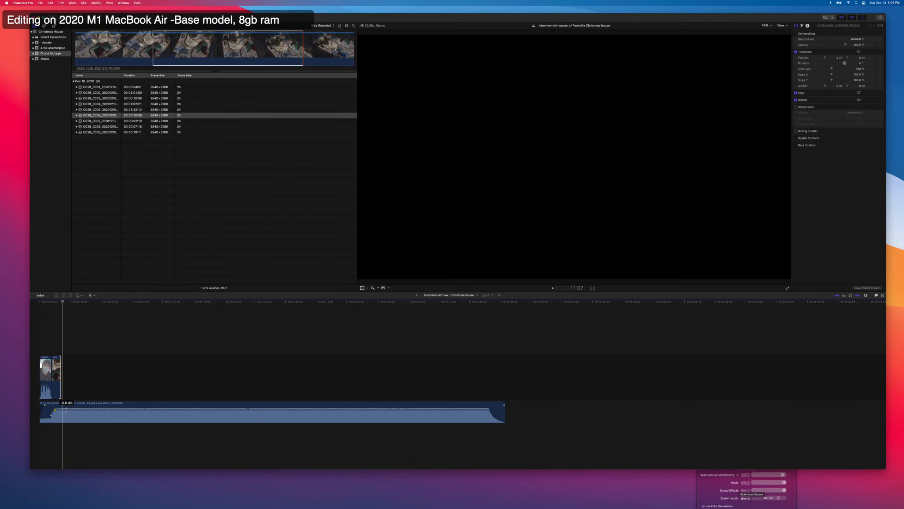
pyautogui.press('space')
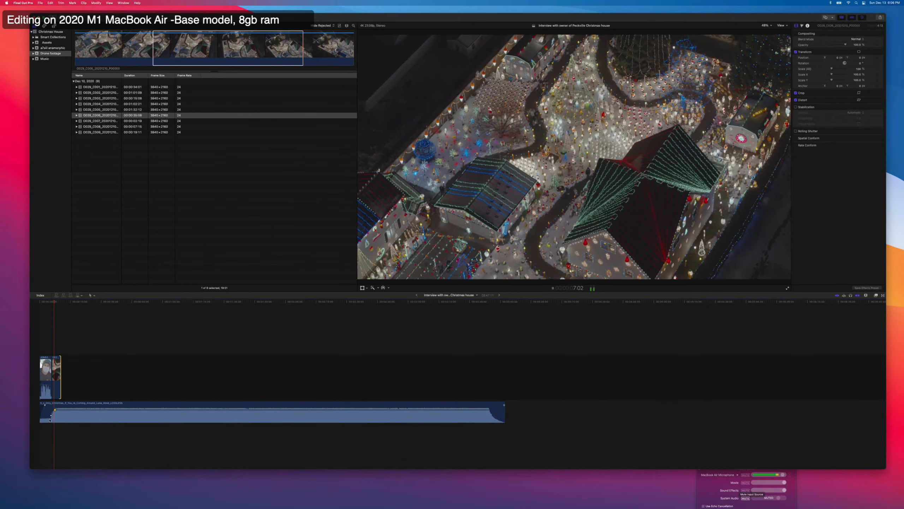
pyautogui.moveTo(50, 420); pyautogui.dragTo(51, 415)
pyautogui.press('space')
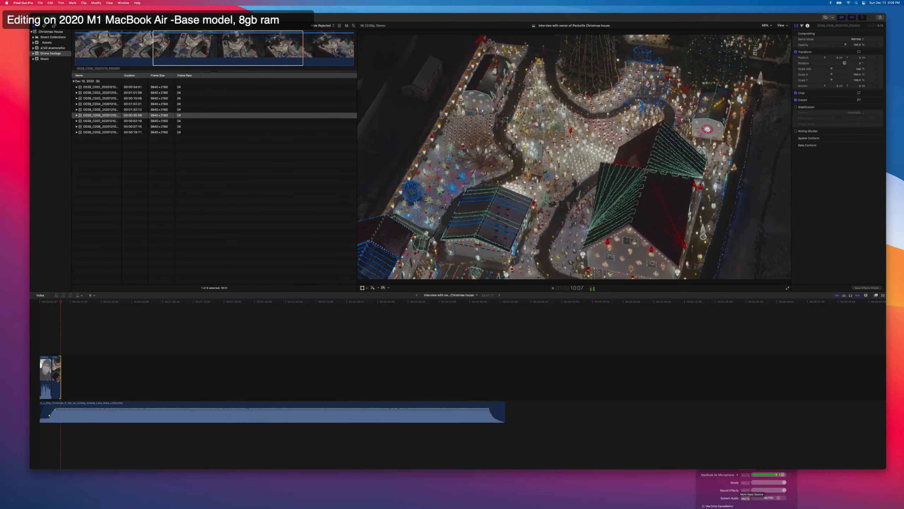
pyautogui.press('space')
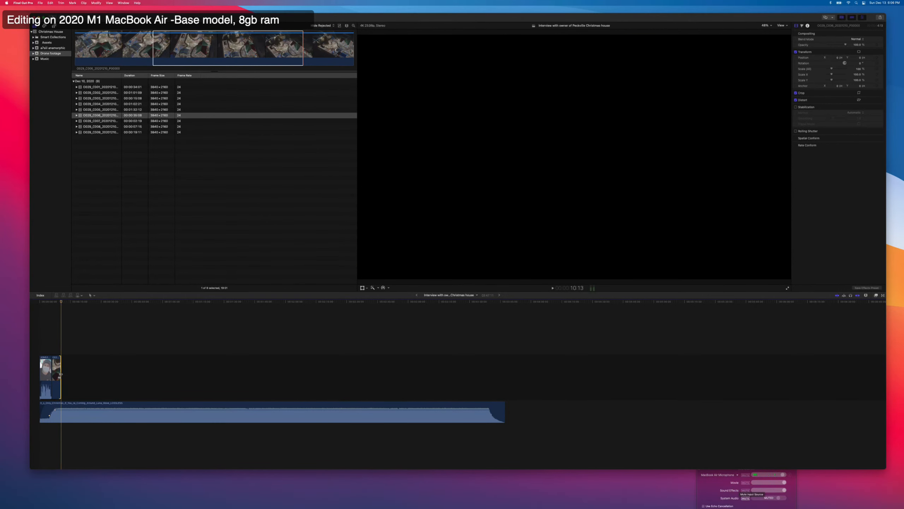
# Show the a7sIII anamorphic event's clips as filmstrips and stretch them to show more frames per clip.
pyautogui.click(47, 49)
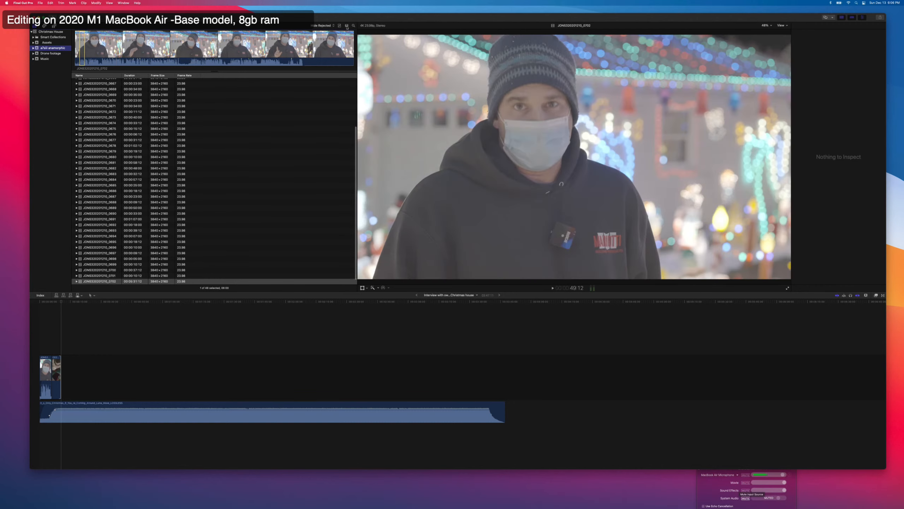
pyautogui.click(339, 26)
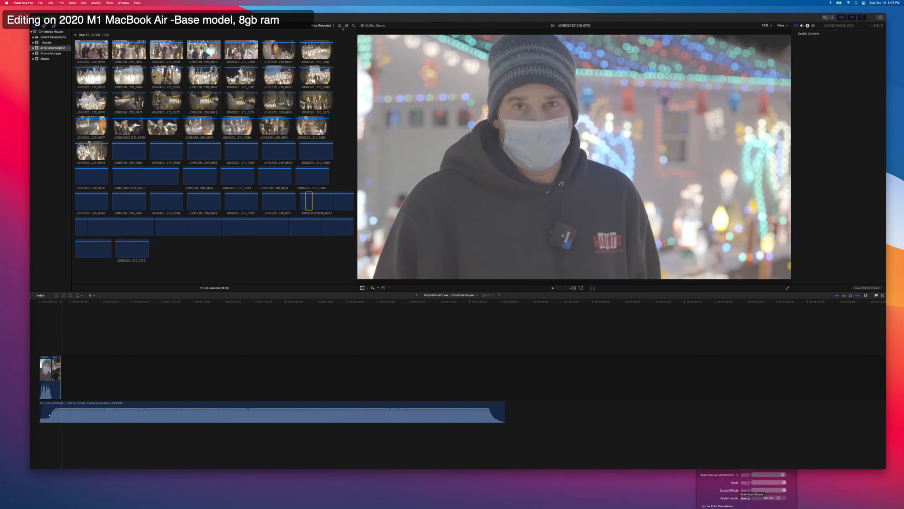
pyautogui.click(347, 26)
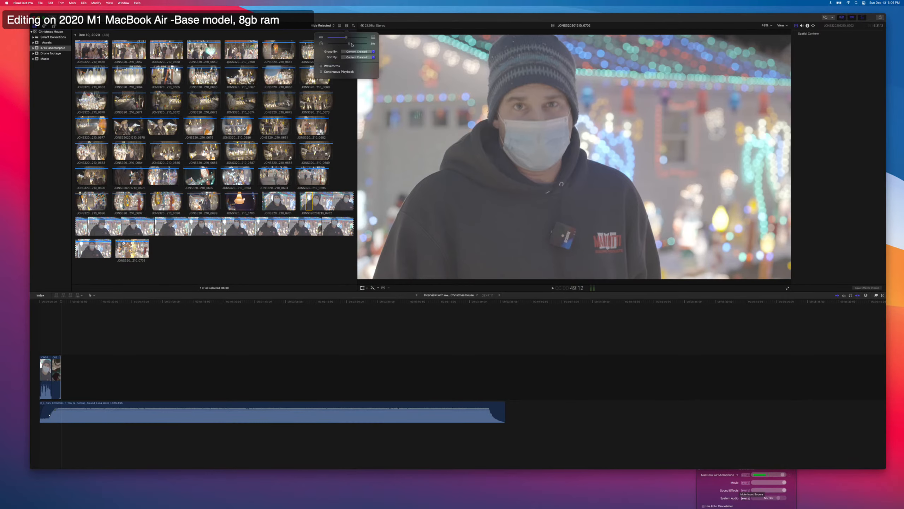
pyautogui.moveTo(352, 44); pyautogui.dragTo(352, 44)
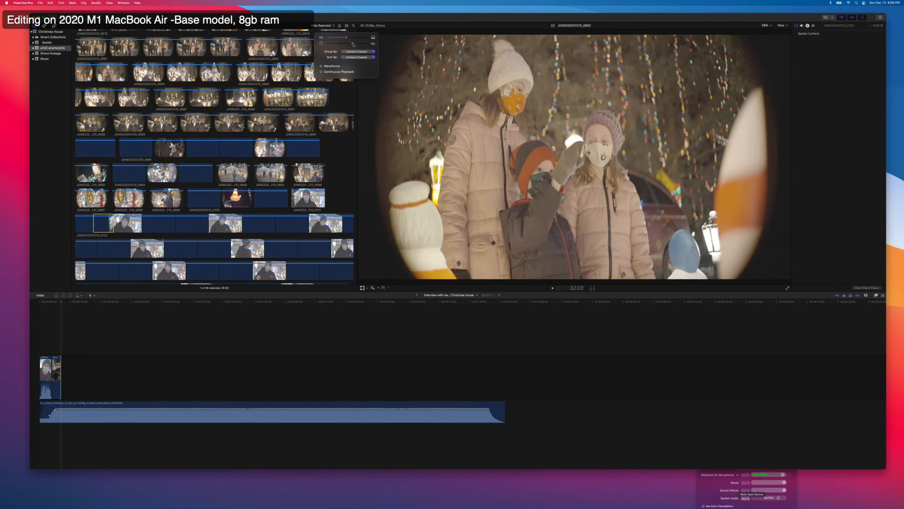
# Append a range of the boy seen from behind, followed by a short range of the family in pink coats.
pyautogui.click(164, 136)
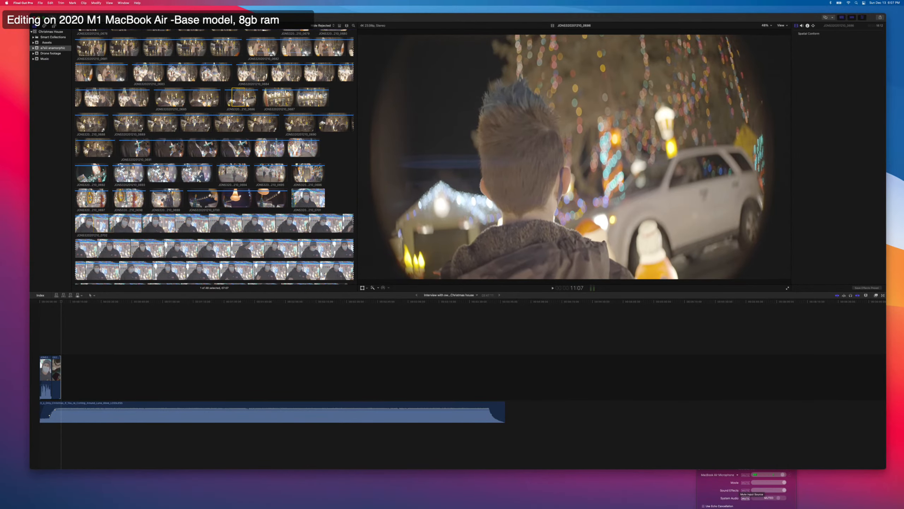
pyautogui.press('e')
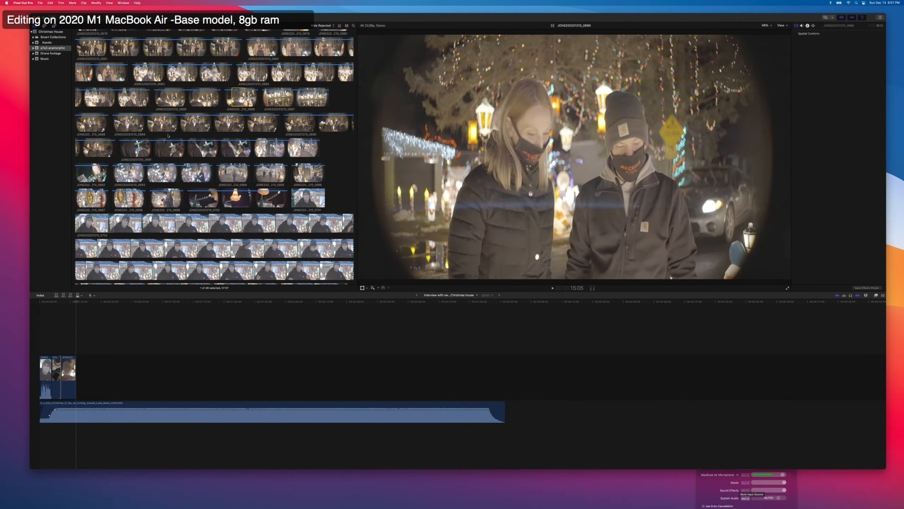
pyautogui.scroll(2, 168, 135)
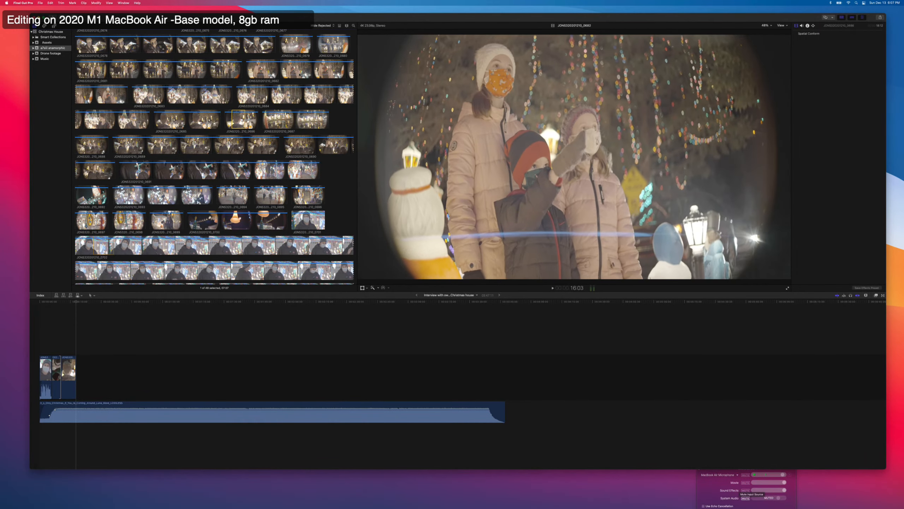
pyautogui.moveTo(297, 75); pyautogui.dragTo(302, 74)
pyautogui.press('e')
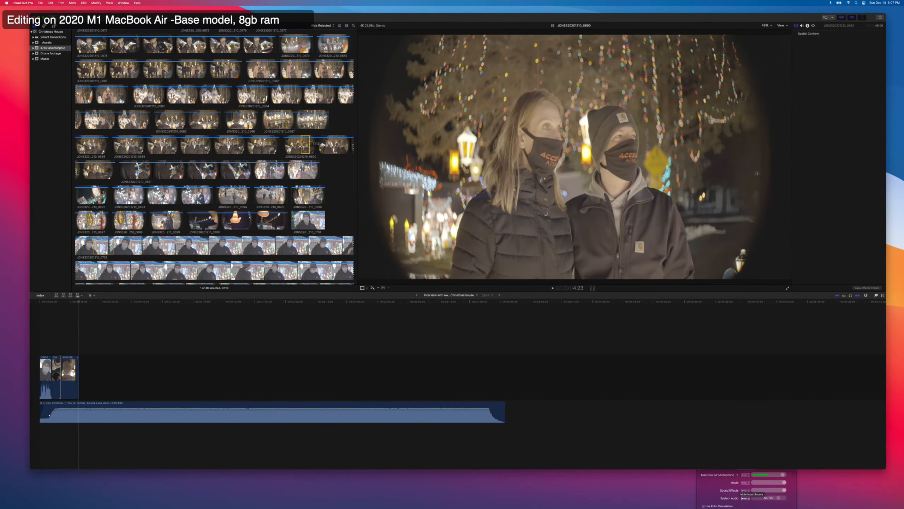
# Insert the selected range of the masked couple before the family shot, extend the family shot's start slightly and play the cut.
pyautogui.moveTo(306, 145); pyautogui.dragTo(86, 369)
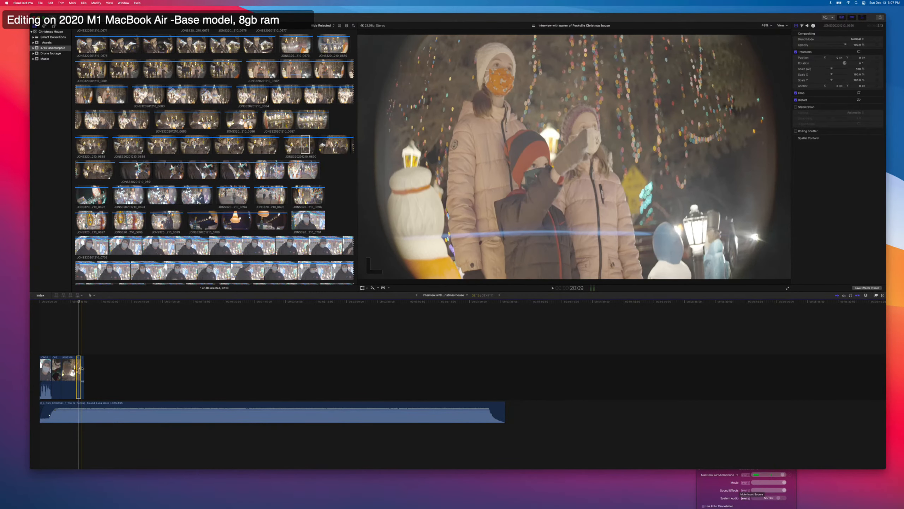
pyautogui.press('super+equal')
pyautogui.press('super+equal')
pyautogui.press('super+equal')
pyautogui.press('super+equal')
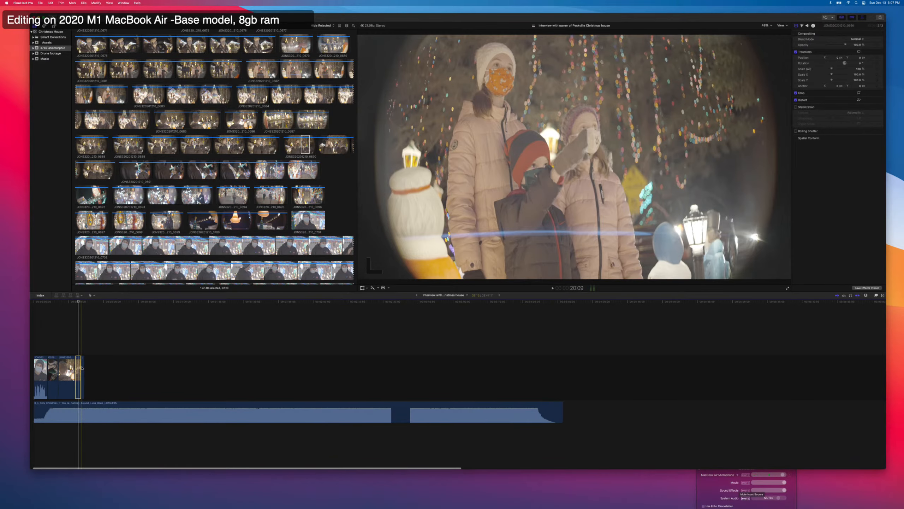
pyautogui.click(64, 343)
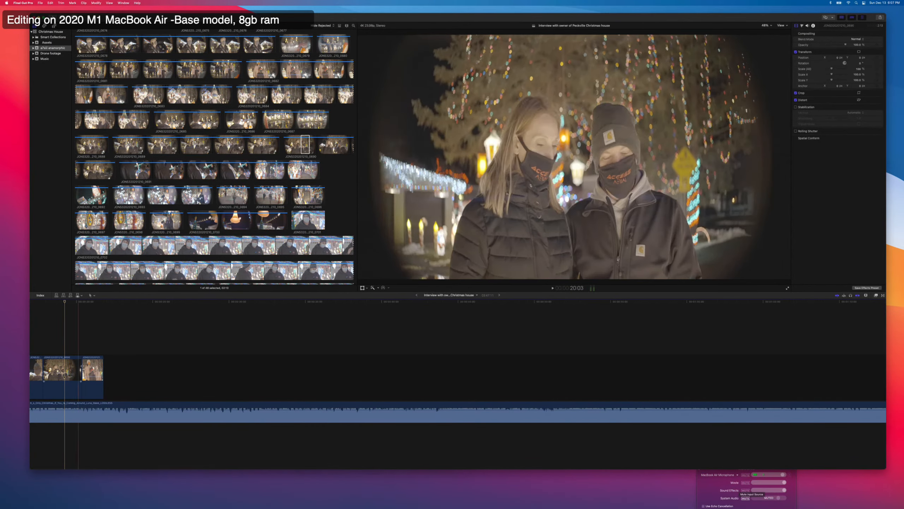
pyautogui.moveTo(84, 372); pyautogui.dragTo(79, 371)
pyautogui.hscroll(-3, 85, 372)
pyautogui.press('space')
pyautogui.press('space')
pyautogui.hscroll(-3, 90, 370)
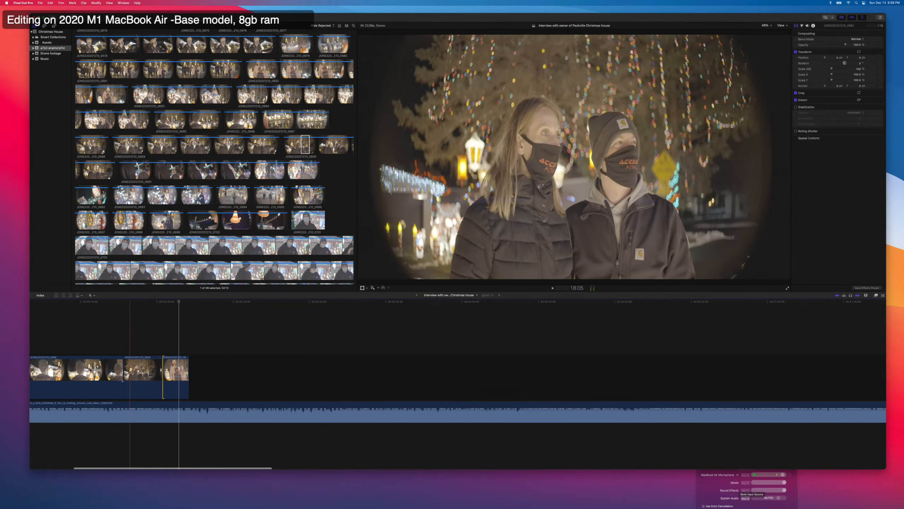
# Play the sequence from the drone clip and trim the start of the boy shot to about 12:16.
pyautogui.hscroll(-3, 90, 369)
pyautogui.press('super+minus')
pyautogui.press('super+minus')
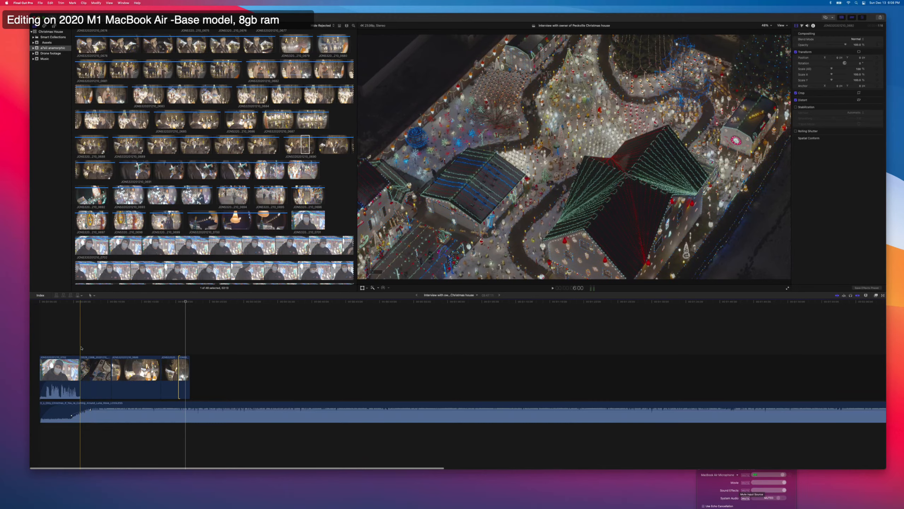
pyautogui.press('space')
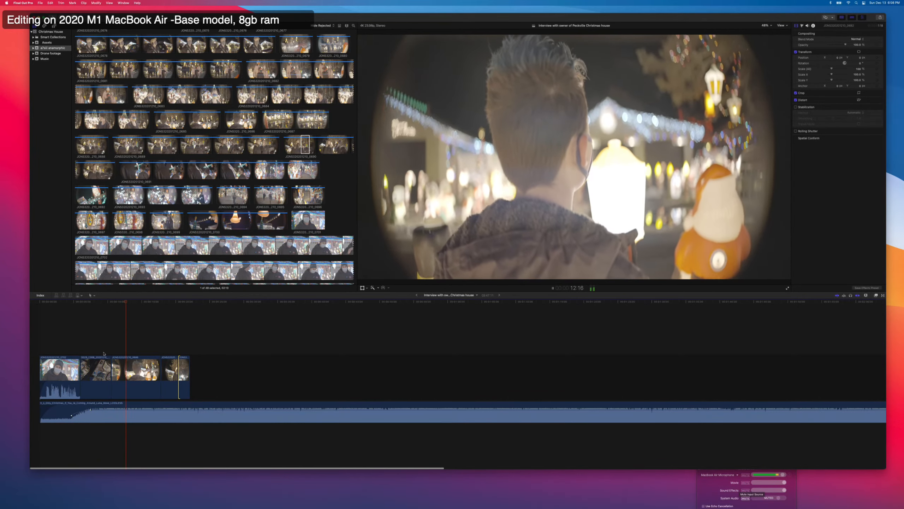
pyautogui.press('space')
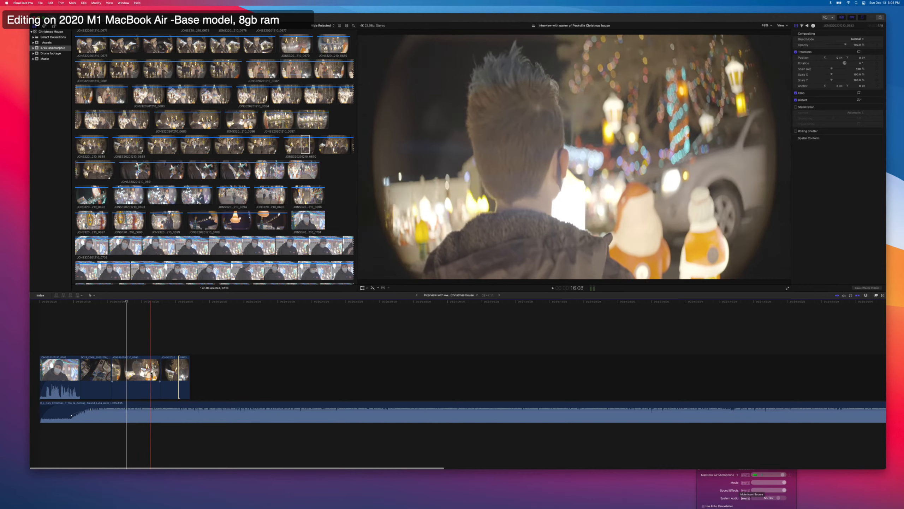
pyautogui.moveTo(113, 375); pyautogui.dragTo(126, 374)
pyautogui.press('space')
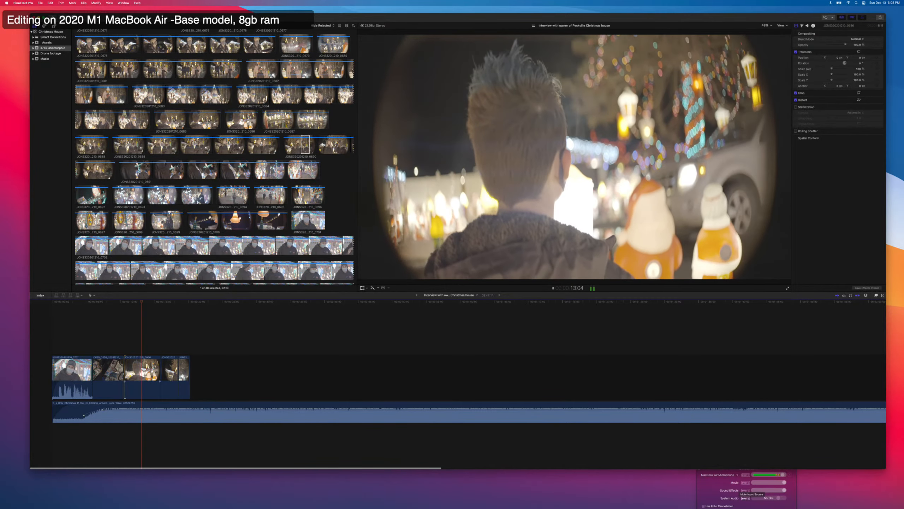
# Trim the end of the boy shot to 14:16 and play through the couple and family shots.
pyautogui.press('space')
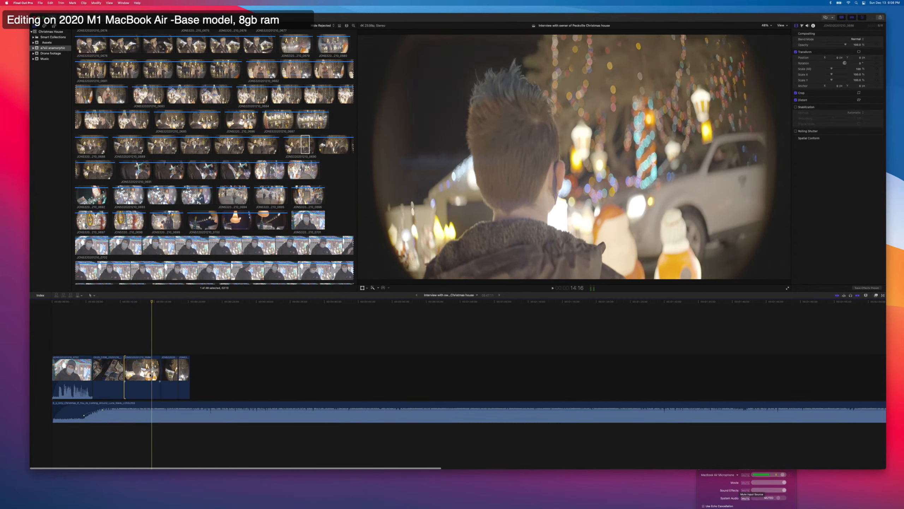
pyautogui.moveTo(160, 374); pyautogui.dragTo(152, 372)
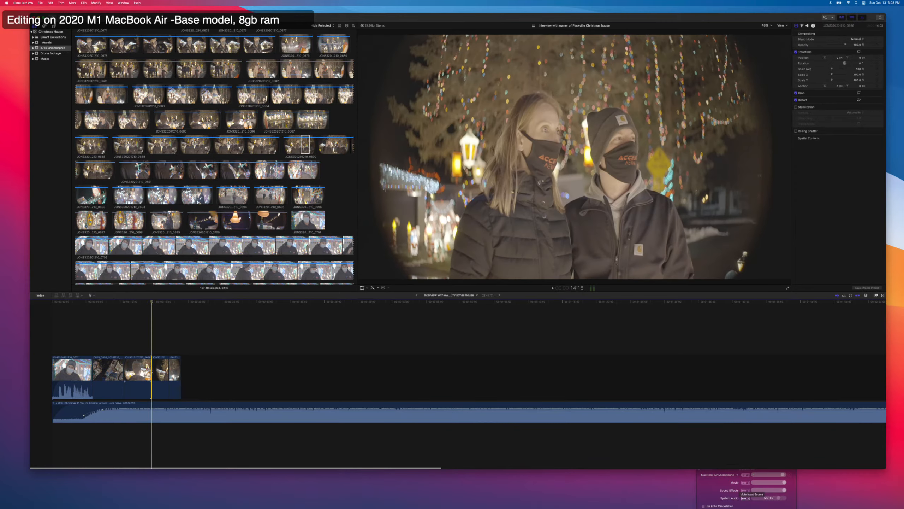
pyautogui.press('space')
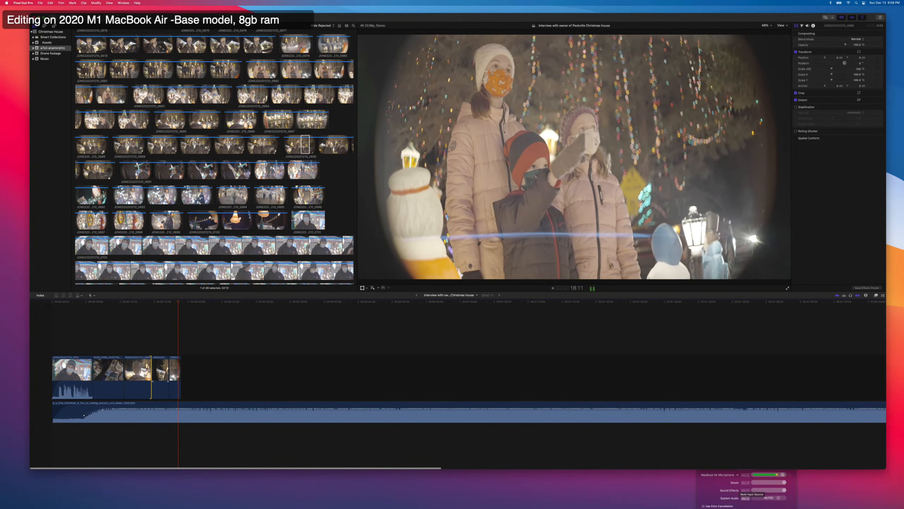
pyautogui.press('space')
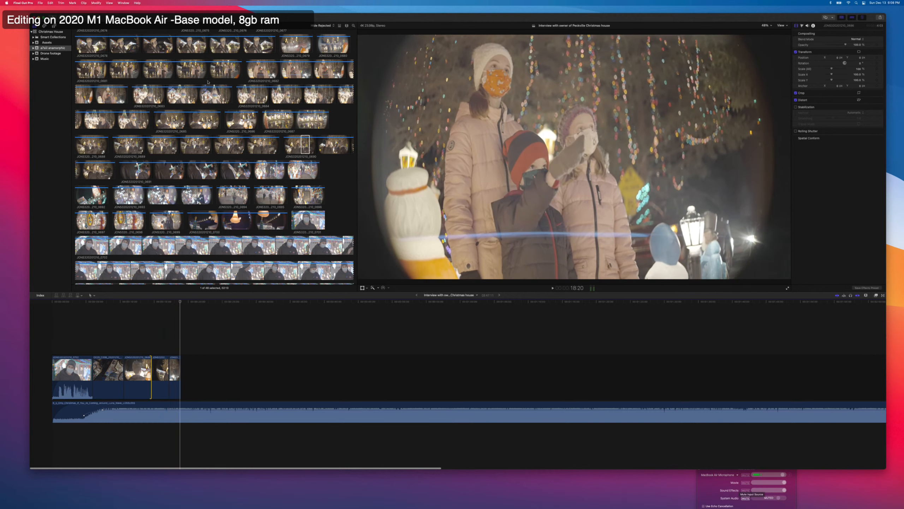
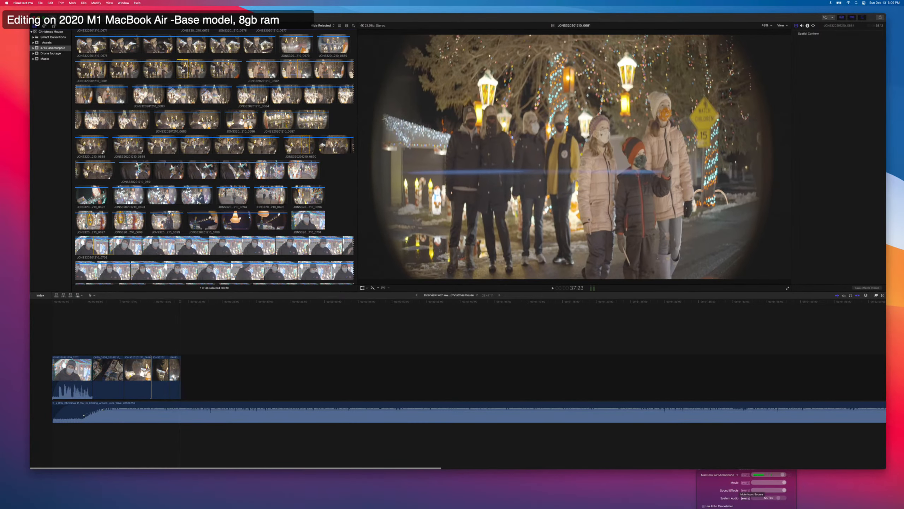
# Append the selected range of the masked group shot and move the pink-coat family shot behind it at the sequence end.
pyautogui.press('e')
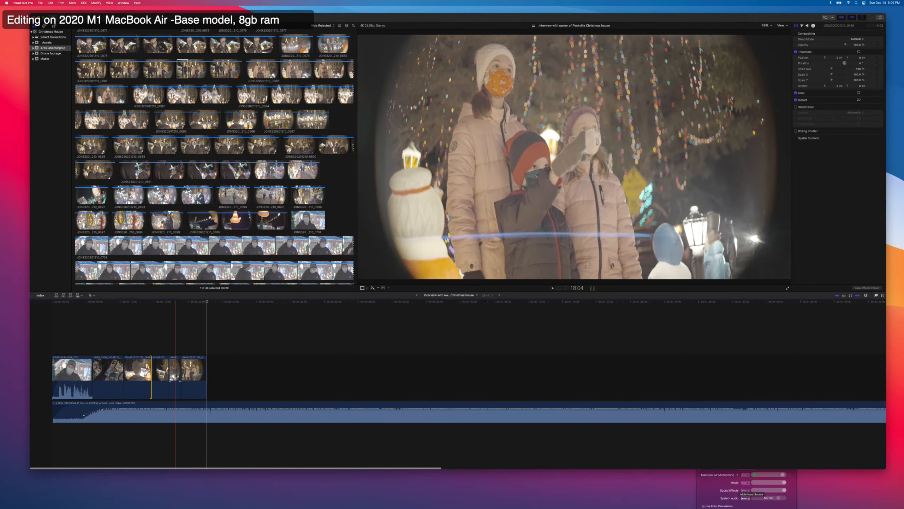
pyautogui.click(176, 376)
pyautogui.press('Delete')
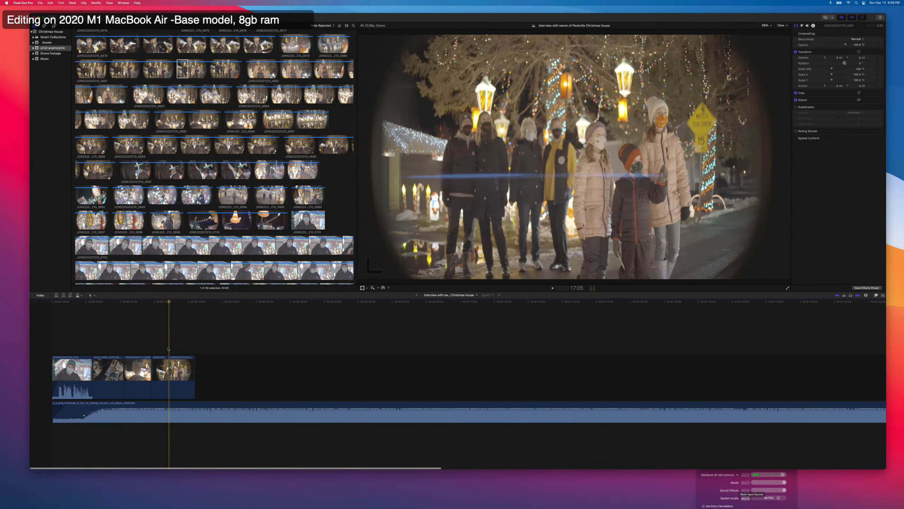
pyautogui.press('super+z')
pyautogui.moveTo(175, 368); pyautogui.dragTo(204, 365)
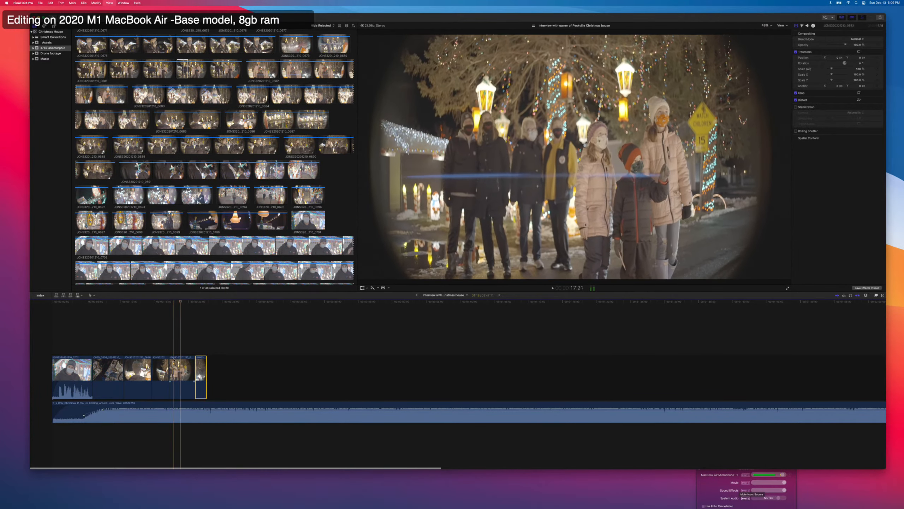
# Shorten the masked group shot between the couple and family shots and play the cut to the sequence end.
pyautogui.moveTo(170, 363); pyautogui.dragTo(188, 366)
pyautogui.press('space')
pyautogui.press('space')
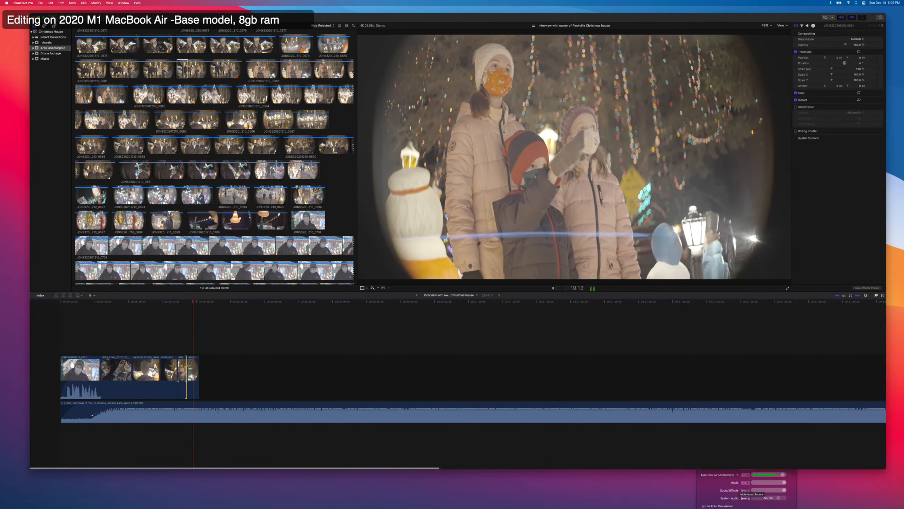
pyautogui.press('space')
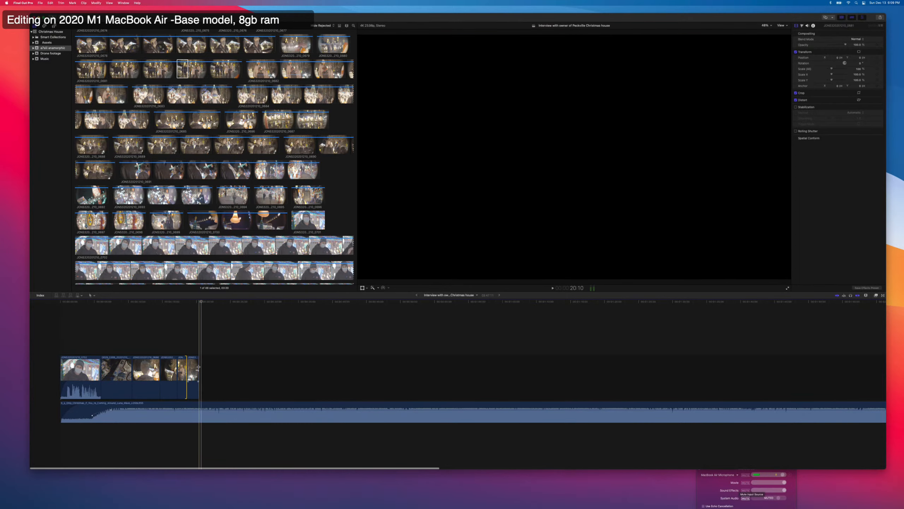
# Switch the clip browser to list view and open the owner interview clip ending in 0702.
pyautogui.click(199, 411)
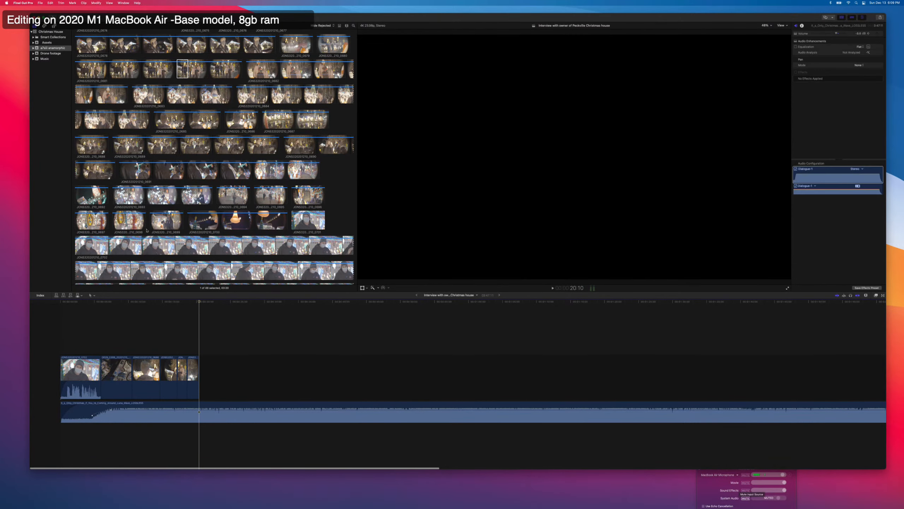
pyautogui.scroll(-3, 214, 160)
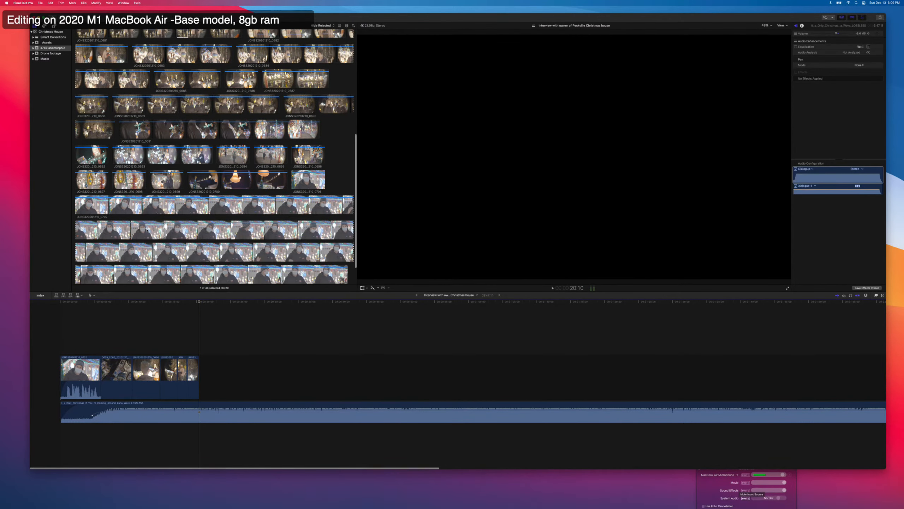
pyautogui.click(339, 26)
pyautogui.scroll(-1, 125, 231)
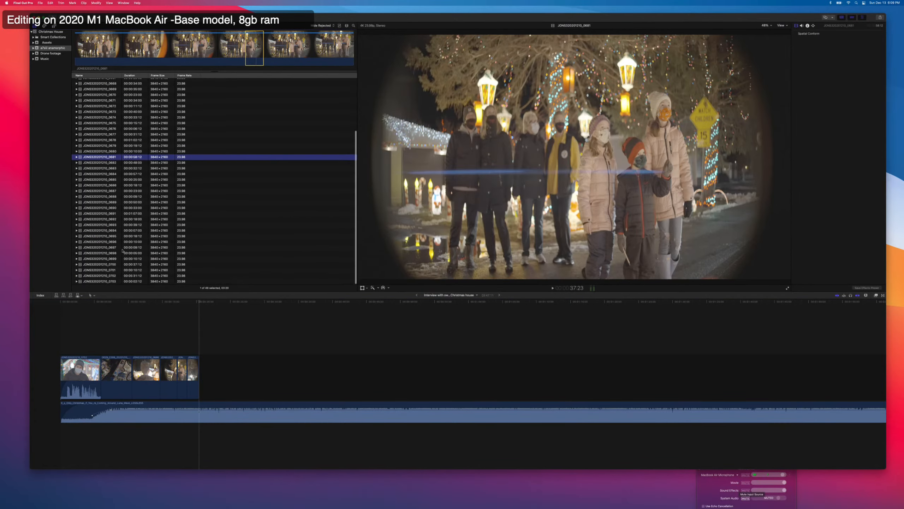
pyautogui.click(110, 276)
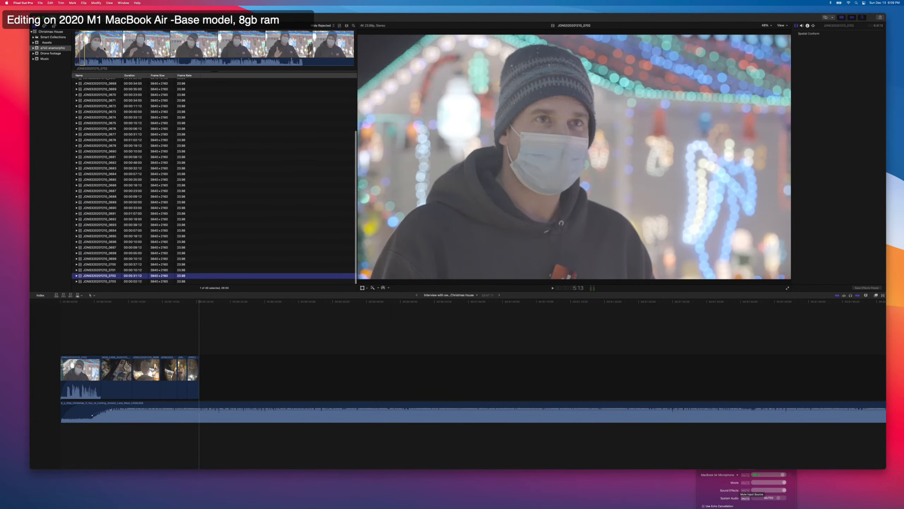
# Play the owner interview, mark a range of about 11 seconds for the next answer and append it to the sequence.
pyautogui.click(104, 48)
pyautogui.press('space')
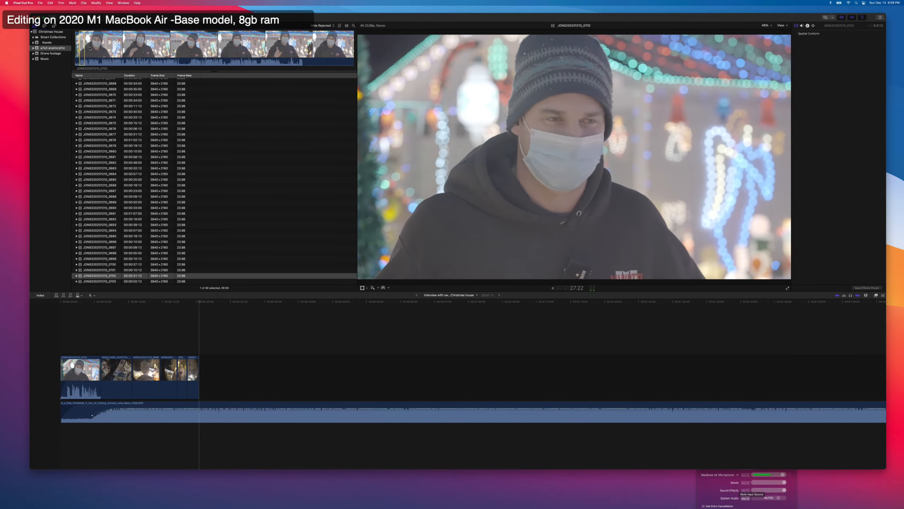
pyautogui.press('o')
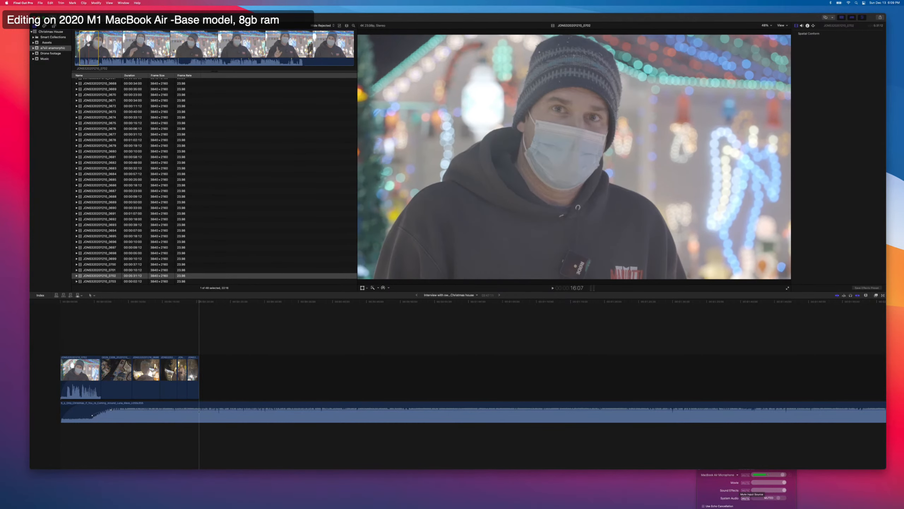
pyautogui.press('space')
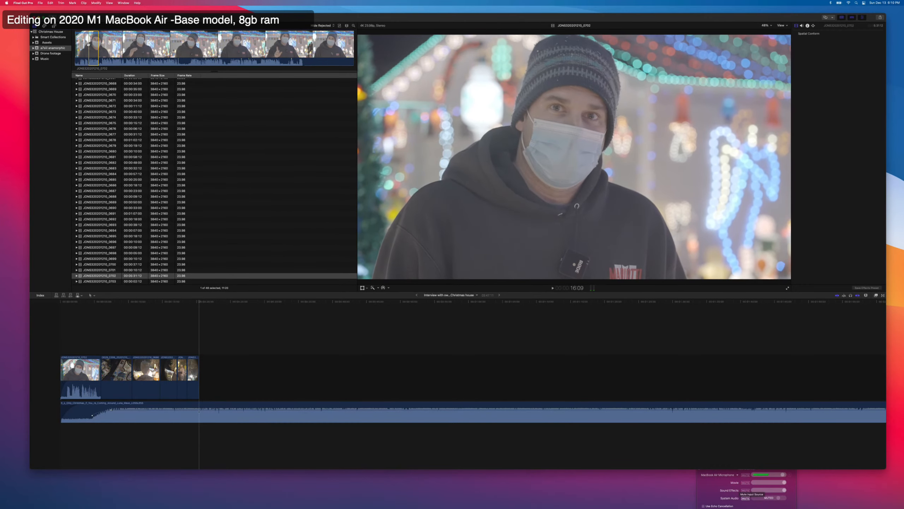
pyautogui.press('e')
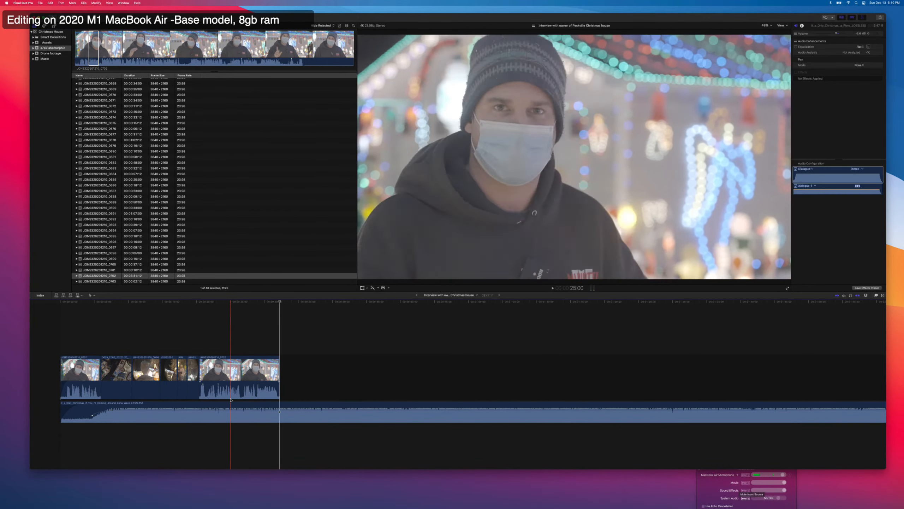
# Select the music range under the second interview clip, lower its volume and play the mix.
pyautogui.press('r')
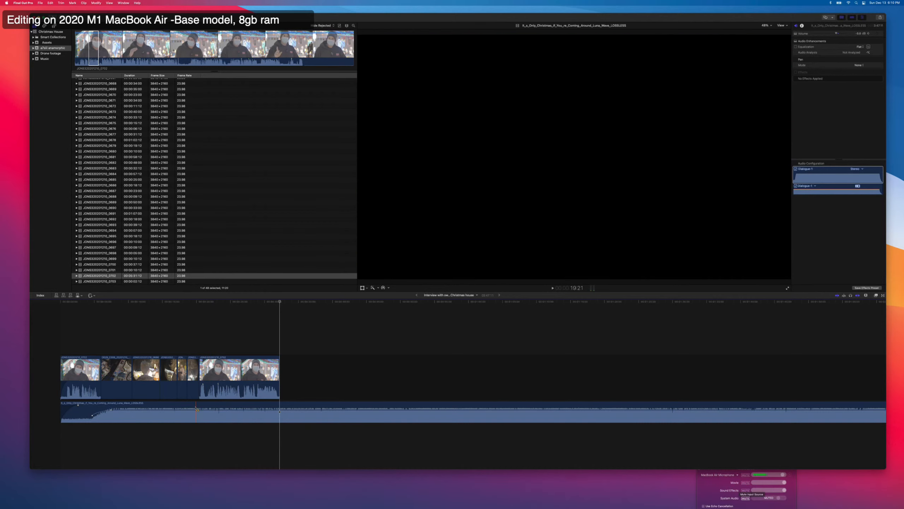
pyautogui.moveTo(195, 409); pyautogui.dragTo(245, 419)
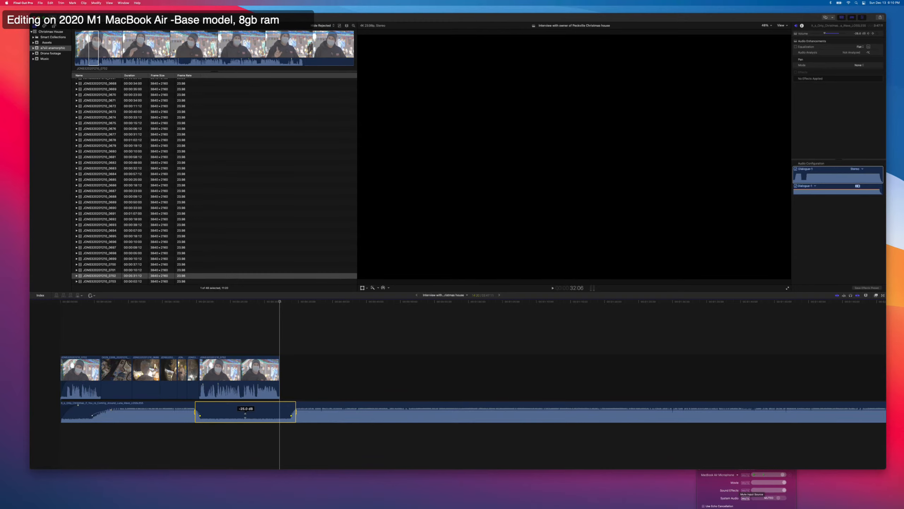
pyautogui.press('space')
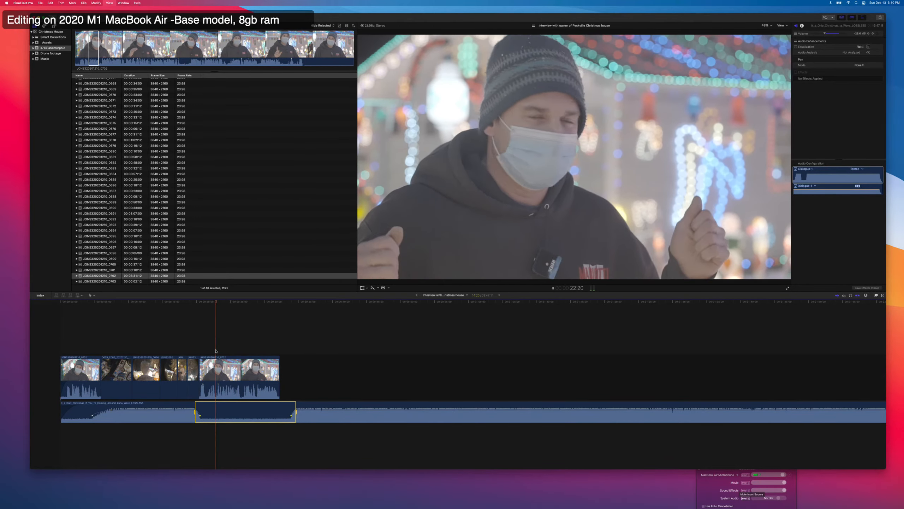
pyautogui.press('space')
# Shift the music's fade-down keyframes slightly past the interview start and pull the fade-up keyframes back near its end.
pyautogui.click(195, 344)
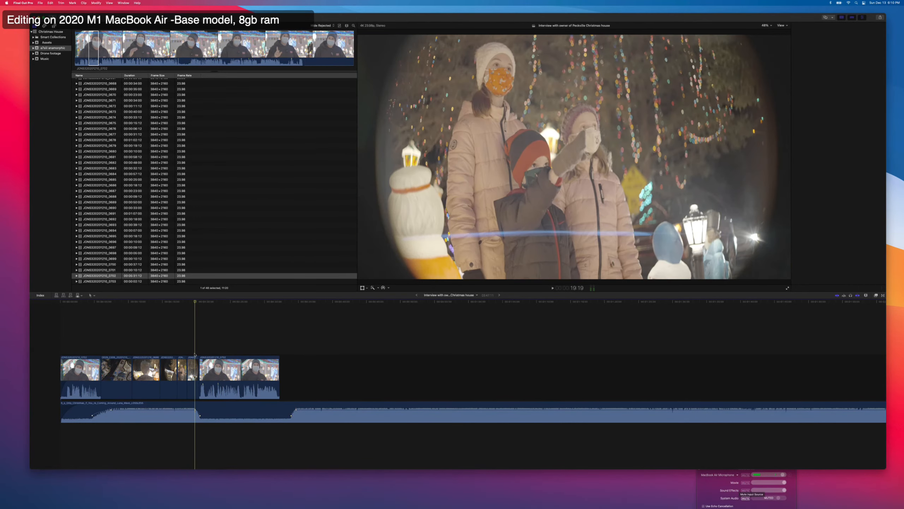
pyautogui.moveTo(197, 414); pyautogui.dragTo(199, 413)
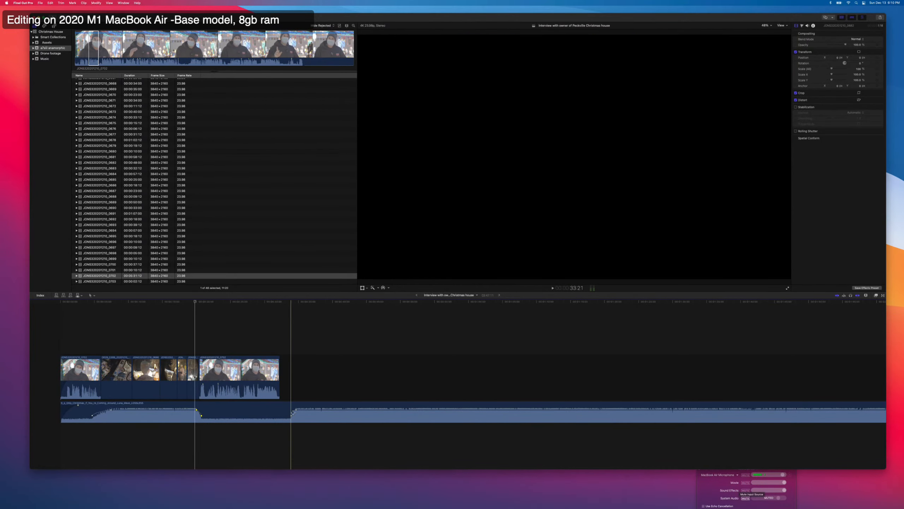
pyautogui.moveTo(293, 412); pyautogui.dragTo(276, 413)
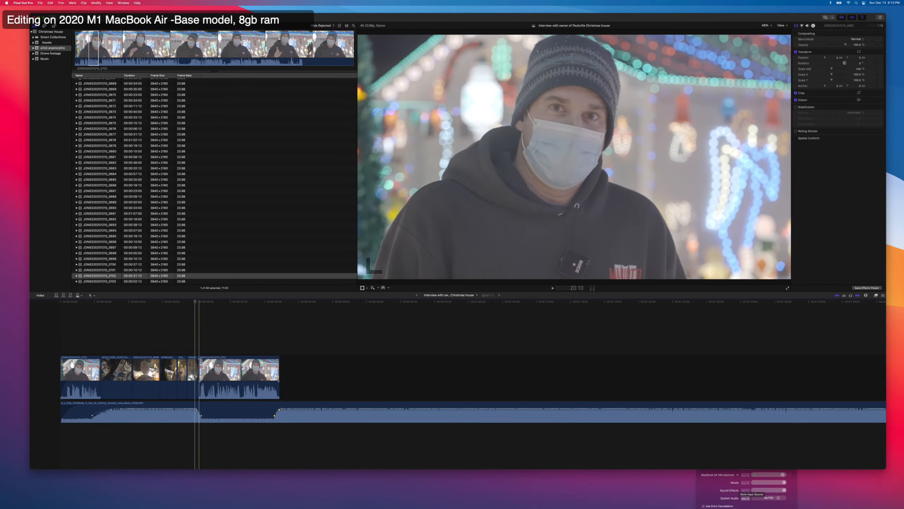
# Trim the start of the second interview clip, nudge the cut a few frames forward and play the answer.
pyautogui.press('space')
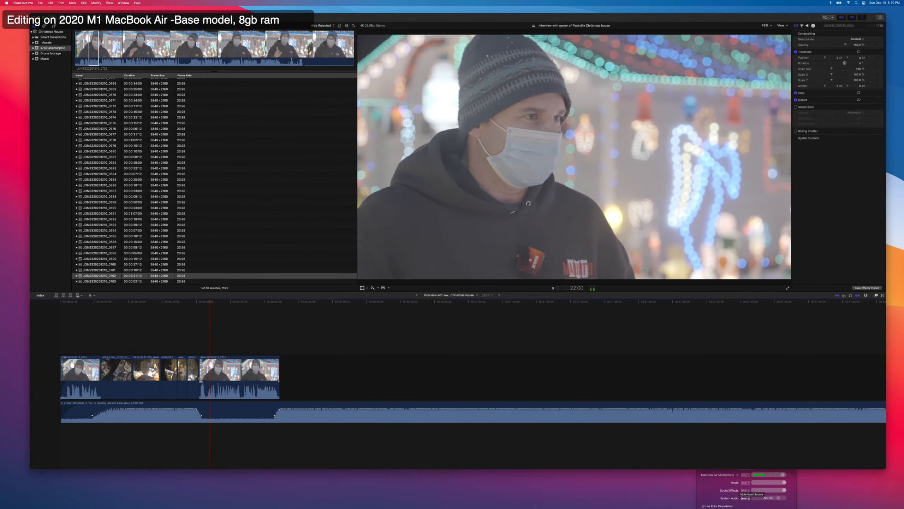
pyautogui.moveTo(201, 380); pyautogui.dragTo(209, 375)
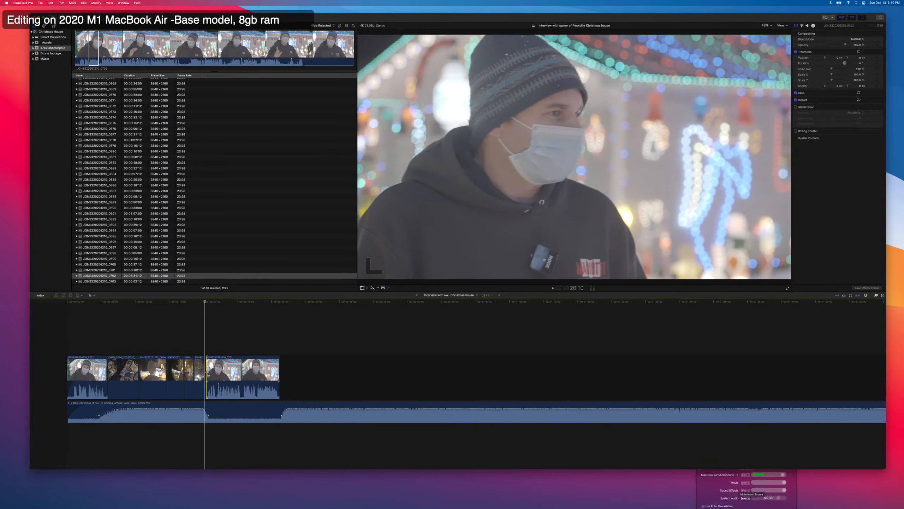
pyautogui.press('.')
pyautogui.press('.')
pyautogui.press('.')
pyautogui.press('.')
pyautogui.press('space')
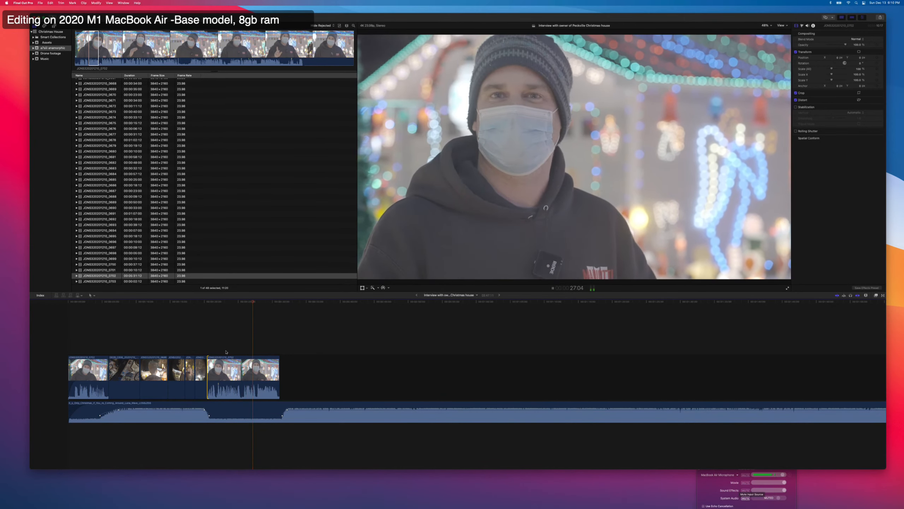
# Move the music's fade-up earlier and trim the end of the second interview clip to about 30:22.
pyautogui.click(284, 412)
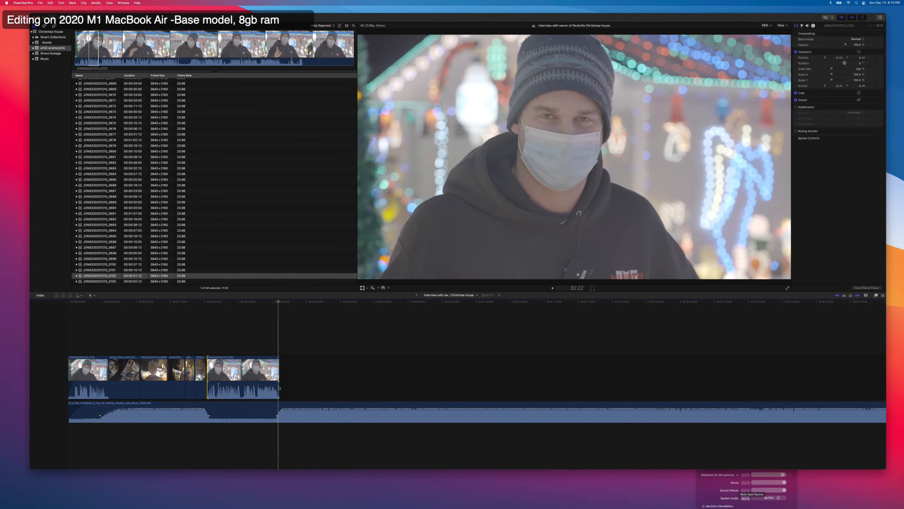
pyautogui.click(279, 387)
pyautogui.moveTo(279, 387); pyautogui.dragTo(277, 412)
# Look through the anamorphic b-roll clips from 0677 to 0699 for a shot to follow the interview.
pyautogui.click(92, 162)
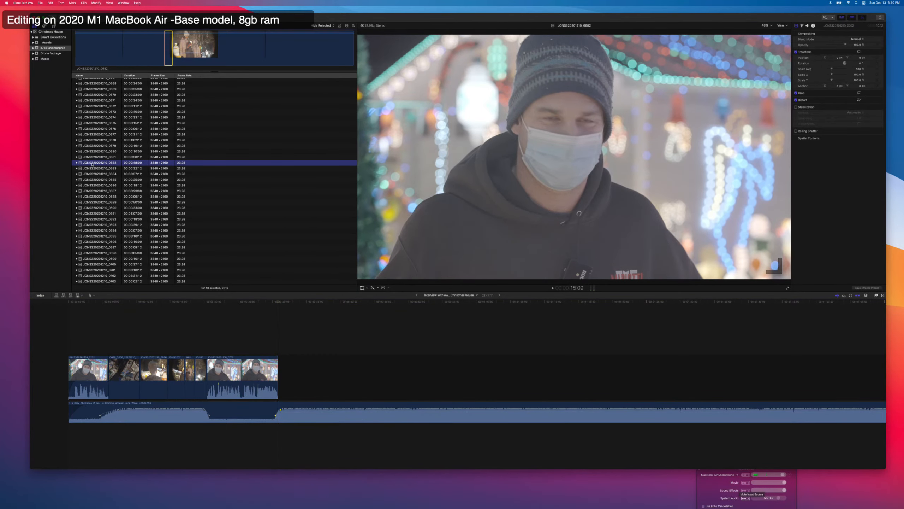
pyautogui.press('Up')
pyautogui.press('Up')
pyautogui.press('Up')
pyautogui.press('Up')
pyautogui.press('Up')
pyautogui.press('Up')
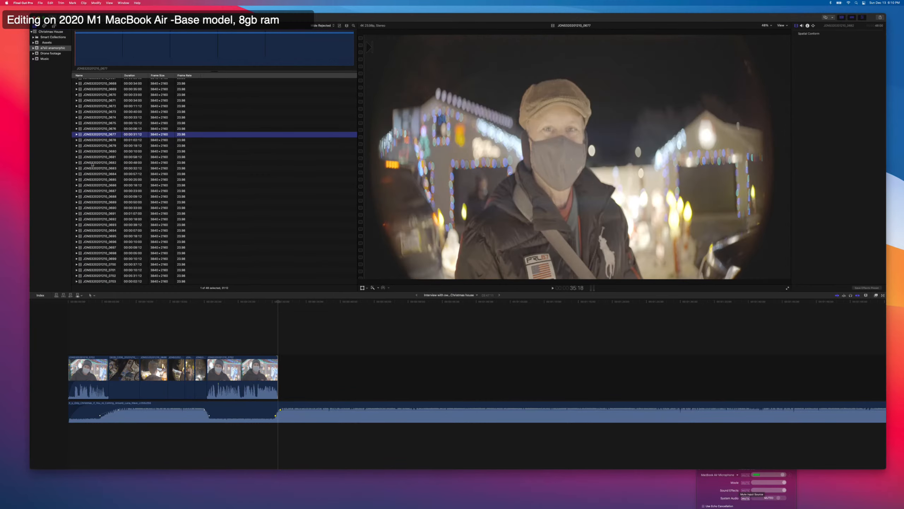
pyautogui.press('Down')
pyautogui.press('Down')
pyautogui.press('Down')
pyautogui.press('Down')
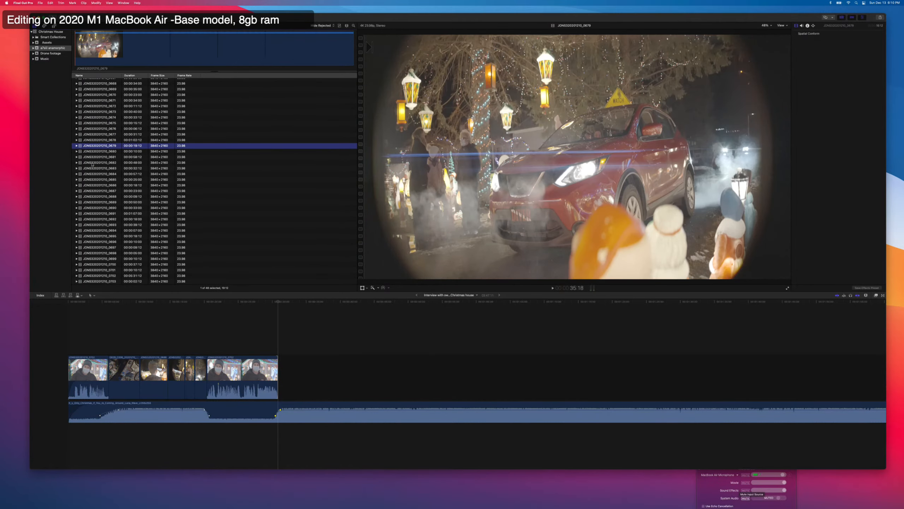
pyautogui.press('Down')
pyautogui.press('Down')
pyautogui.press('Down')
pyautogui.press('Down')
pyautogui.press('Down')
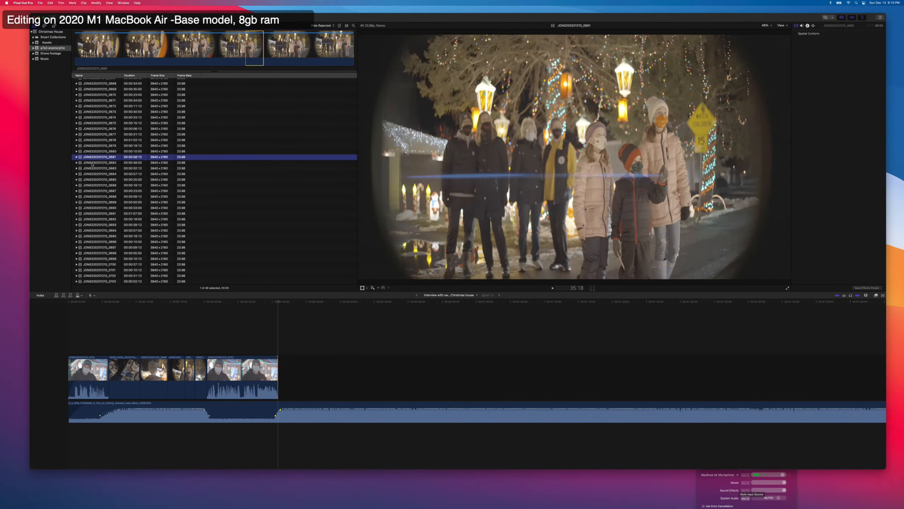
pyautogui.press('Down')
pyautogui.press('Down')
pyautogui.press('Down')
pyautogui.press('Down')
pyautogui.press('Down')
pyautogui.press('Down')
pyautogui.press('Down')
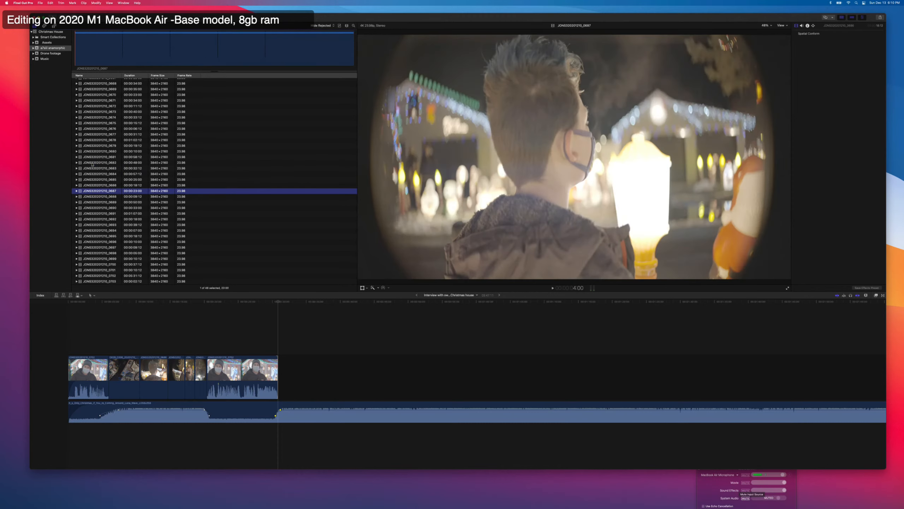
pyautogui.press('Down')
pyautogui.press('Down')
pyautogui.press('Down')
pyautogui.press('Down')
pyautogui.press('Down')
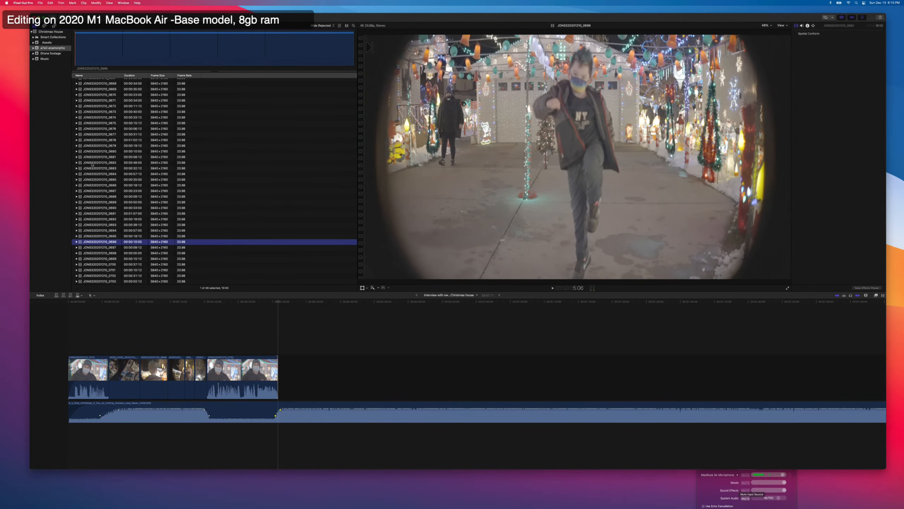
pyautogui.press('Down')
pyautogui.press('Down')
pyautogui.press('Down')
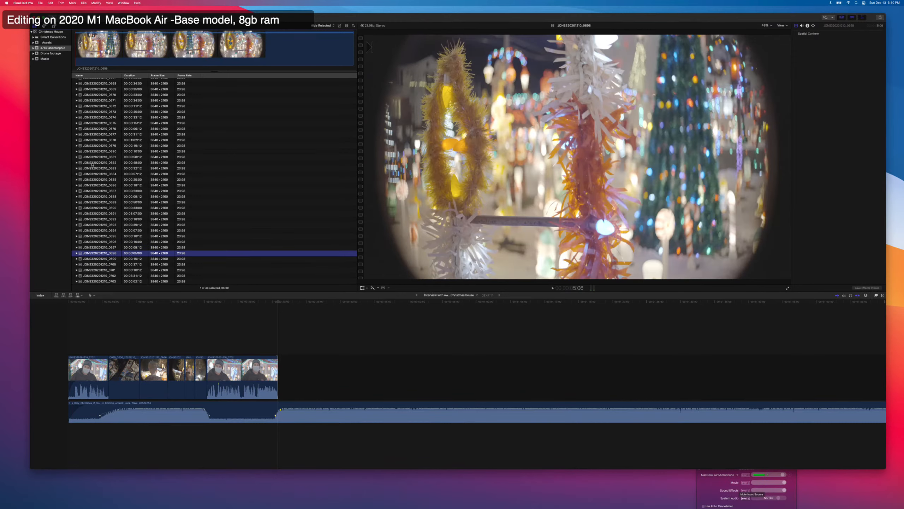
pyautogui.press('Up')
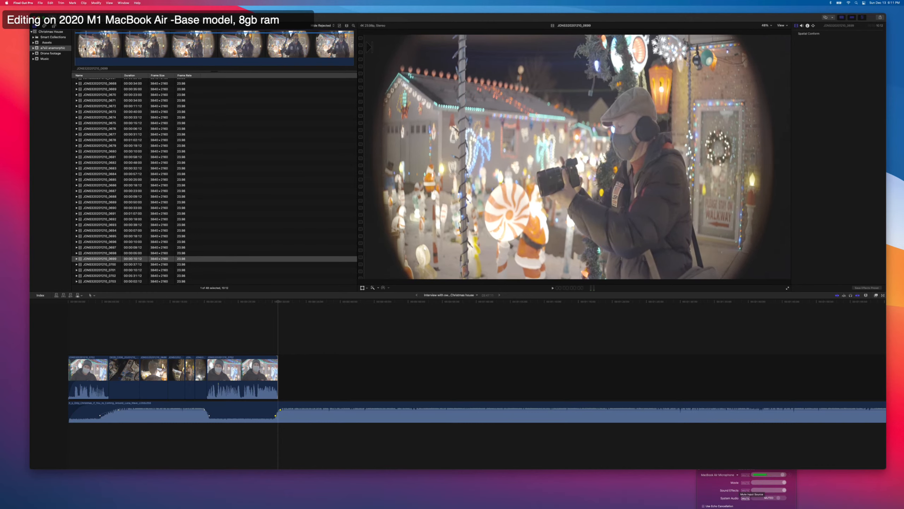
# Append a range of about 2.5 seconds of the photographer holding a camera and play the cut from the interview.
pyautogui.moveTo(107, 49); pyautogui.dragTo(171, 45)
pyautogui.press('e')
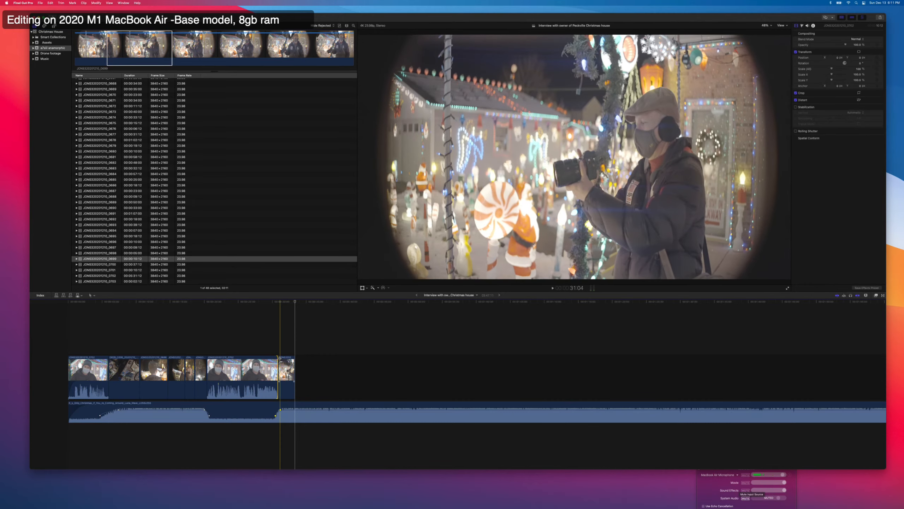
pyautogui.press('space')
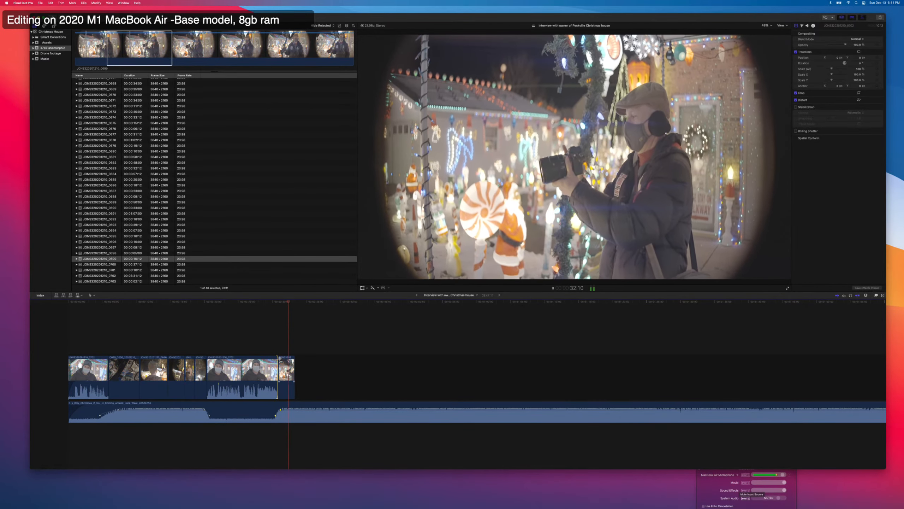
pyautogui.press('space')
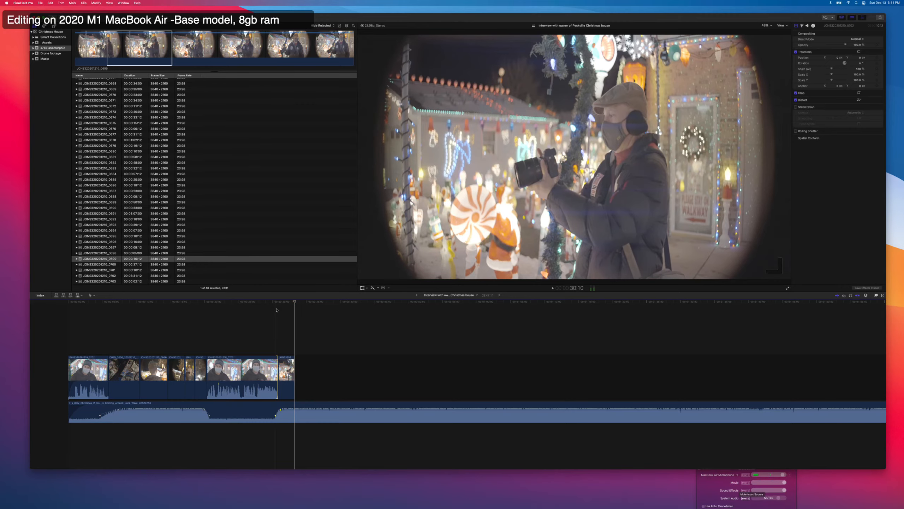
pyautogui.press('space')
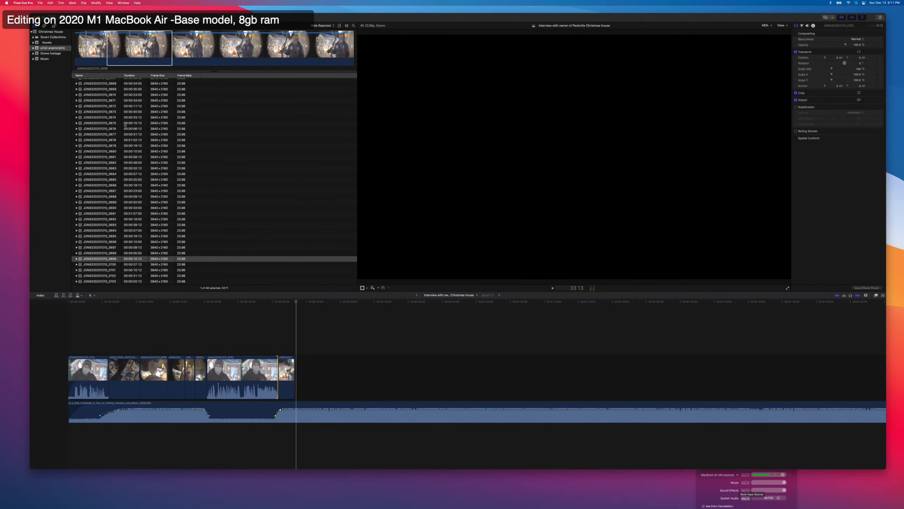
# Show the b-roll as filmstrips and append about 5 seconds of the Santa sleigh shot from clip 0700 to the timeline.
pyautogui.click(103, 259)
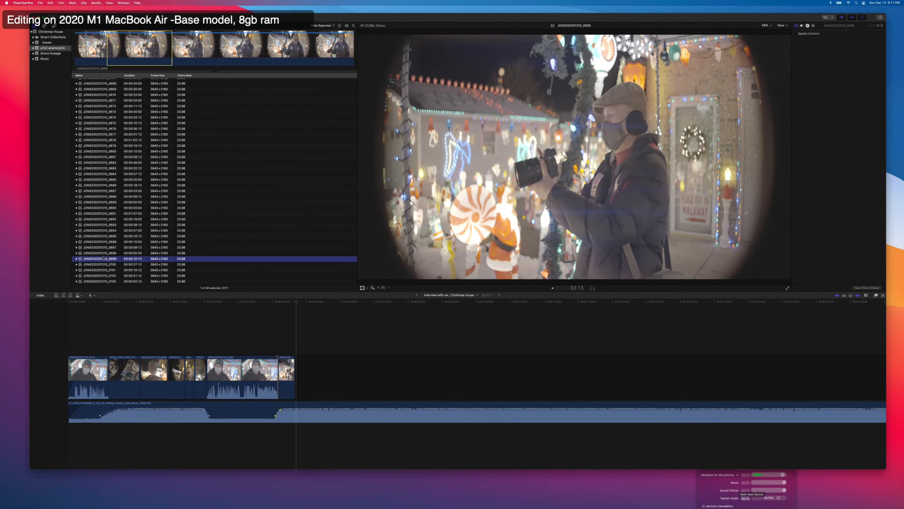
pyautogui.press('Up')
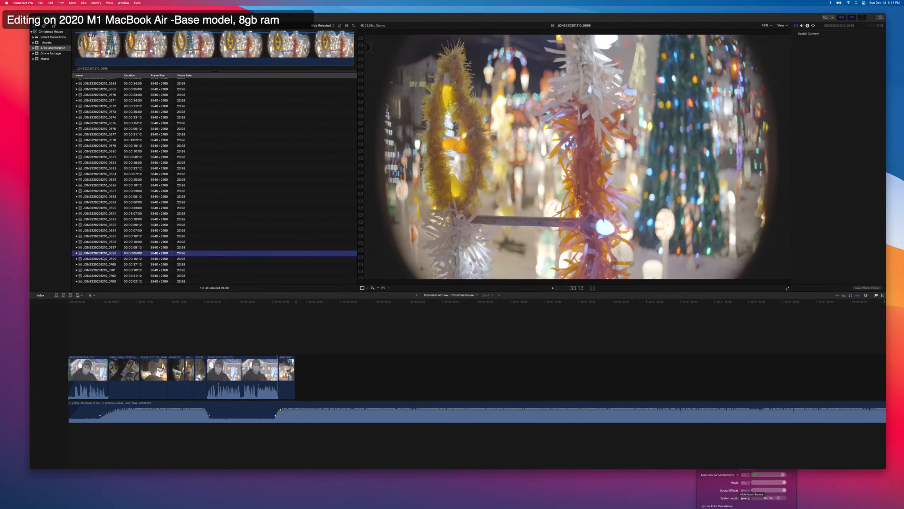
pyautogui.click(341, 27)
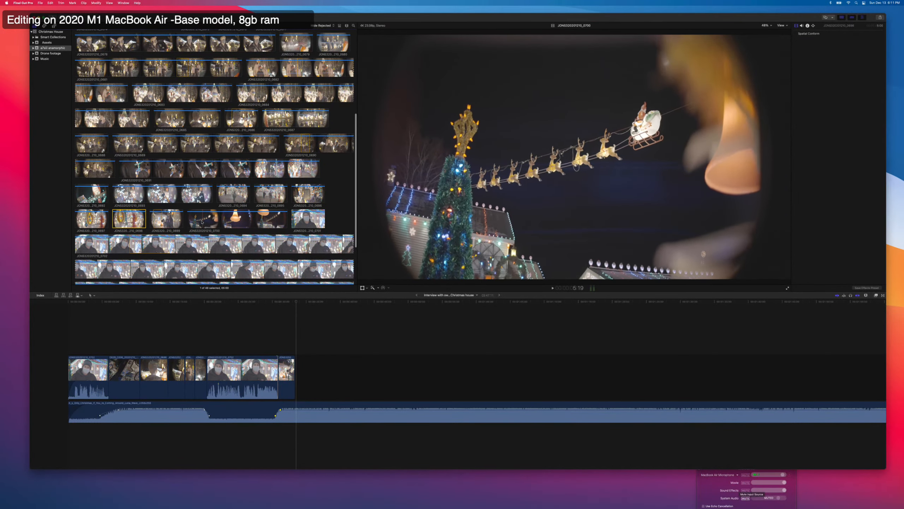
pyautogui.moveTo(197, 223); pyautogui.dragTo(211, 221)
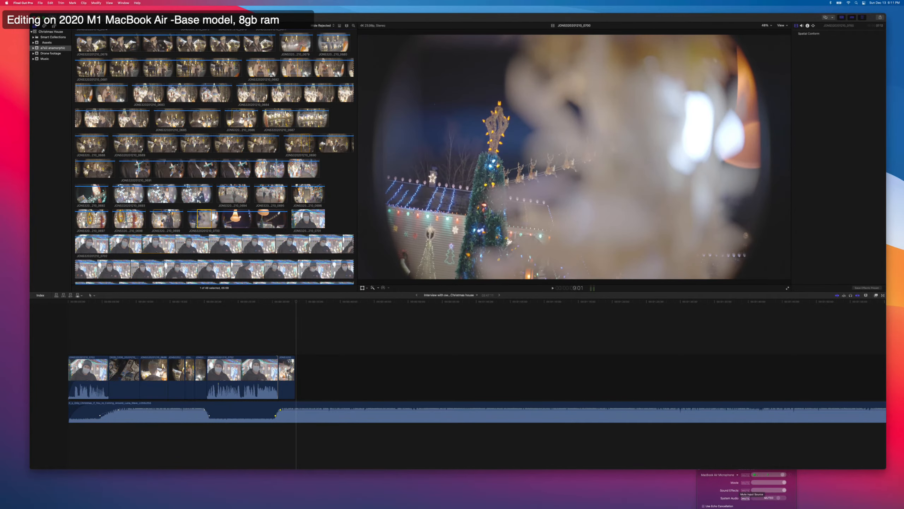
pyautogui.press('e')
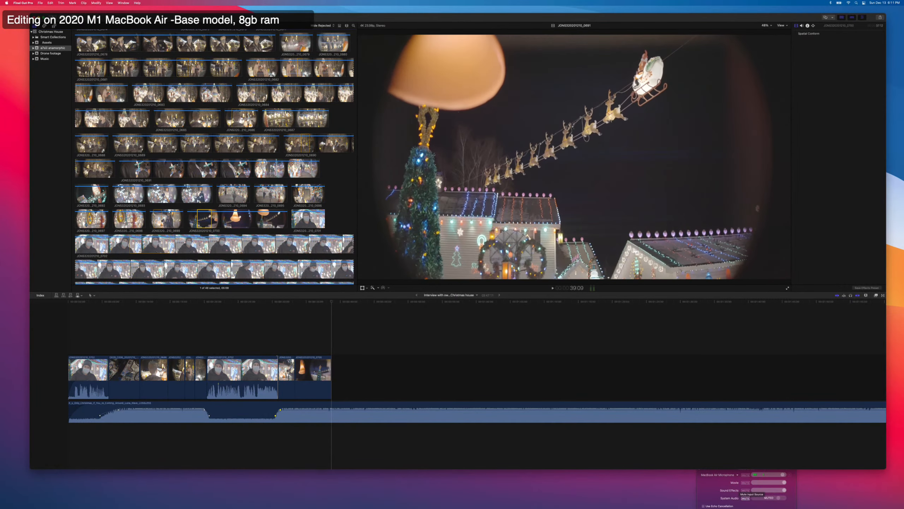
# Append about 8.5 seconds of the masked boy from clip 0691 and about 5 seconds of the roadside figure from clip 0677.
pyautogui.scroll(3, 238, 174)
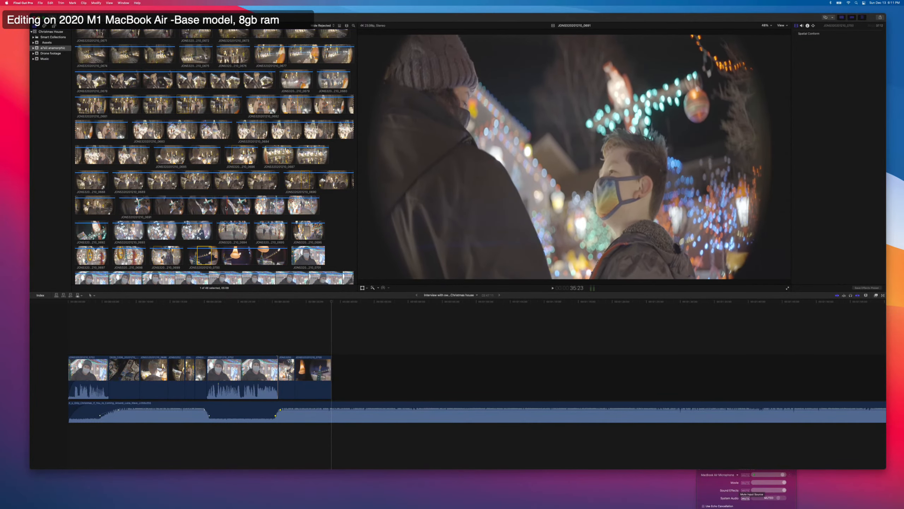
pyautogui.moveTo(211, 208); pyautogui.dragTo(235, 207)
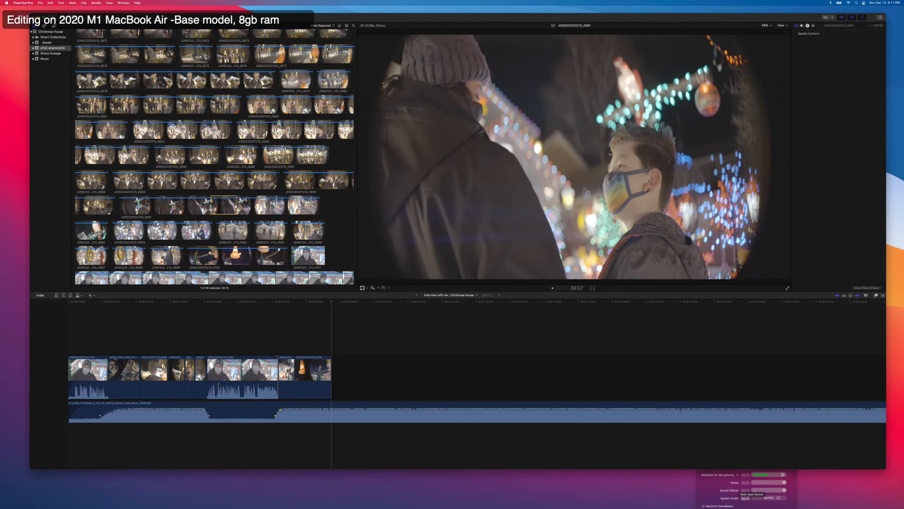
pyautogui.press('e')
pyautogui.scroll(1, 234, 204)
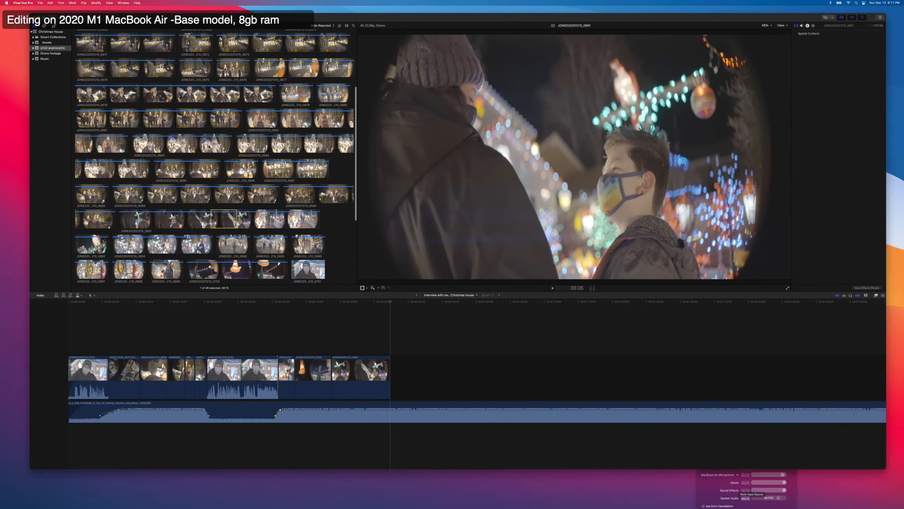
pyautogui.scroll(1, 219, 146)
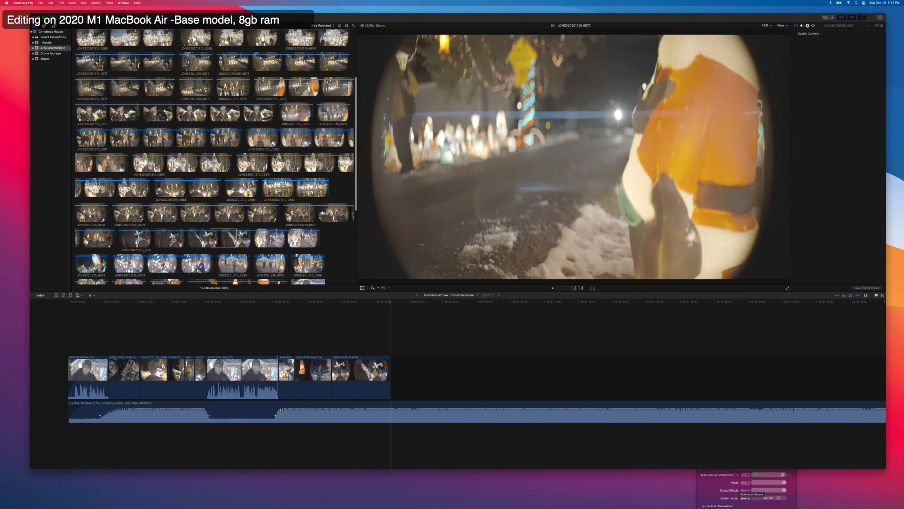
pyautogui.moveTo(300, 87); pyautogui.dragTo(309, 86)
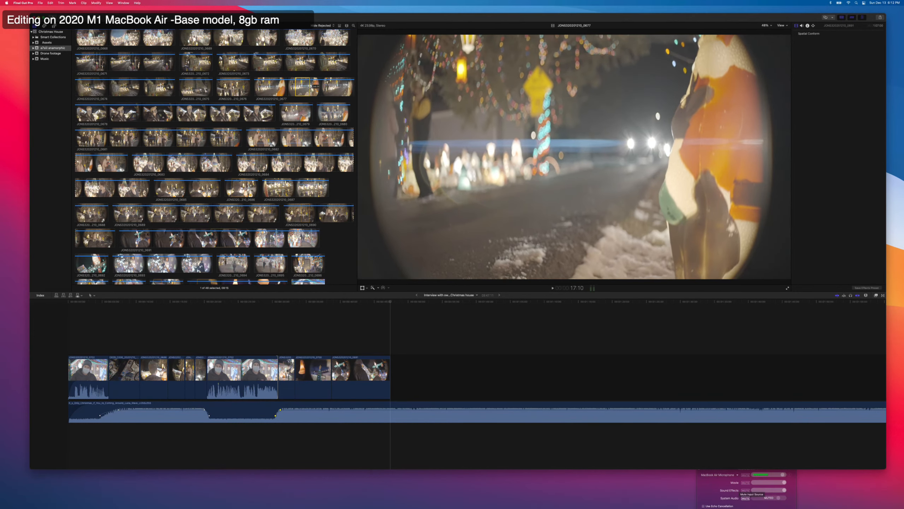
pyautogui.press('e')
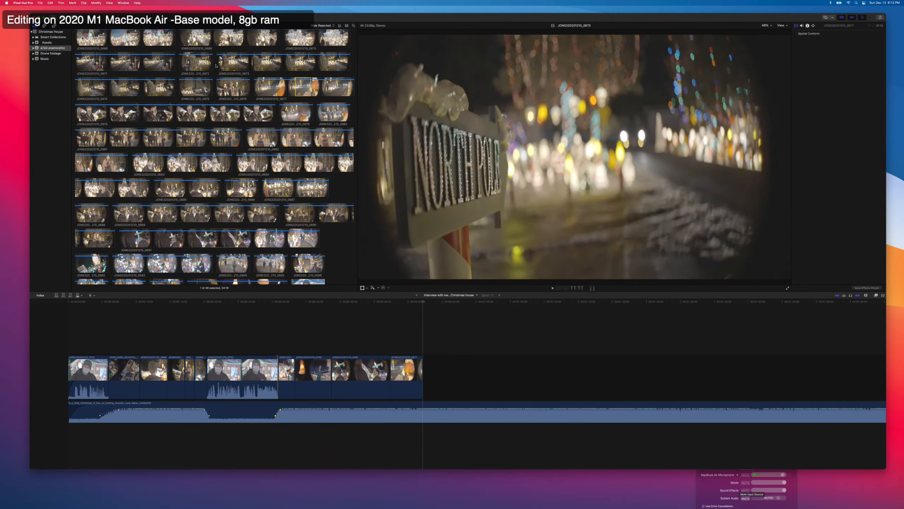
# Append about 3.5 seconds of the North Pole sign from clip 0672 and about 4 seconds of the Darth Vader figure.
pyautogui.click(200, 65)
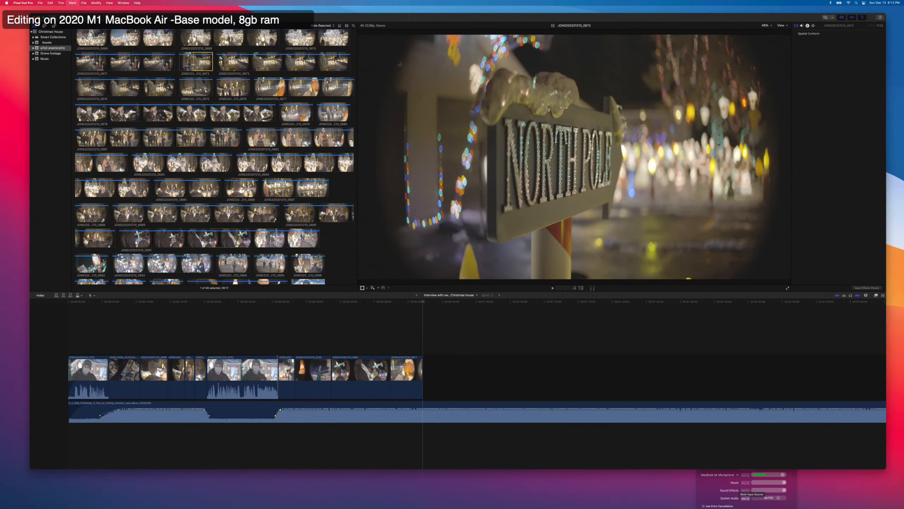
pyautogui.press('i')
pyautogui.press('e')
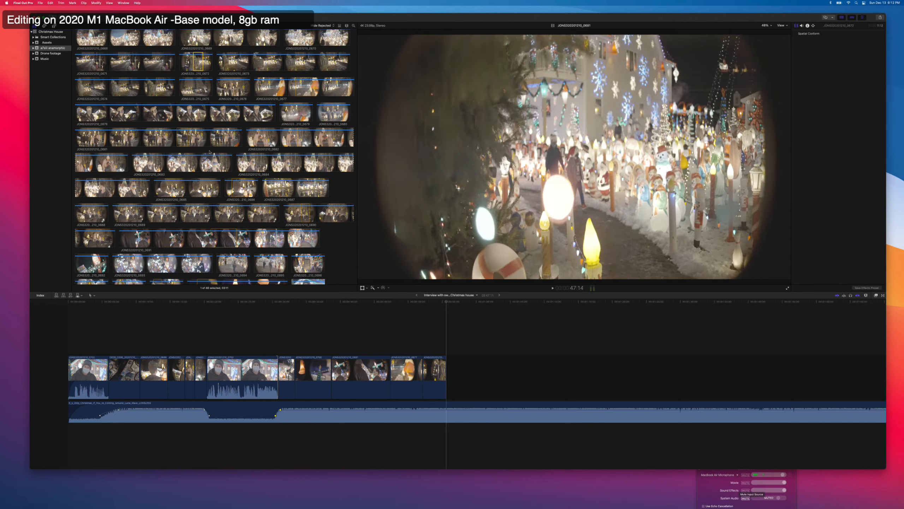
pyautogui.scroll(2, 189, 165)
pyautogui.scroll(3, 189, 165)
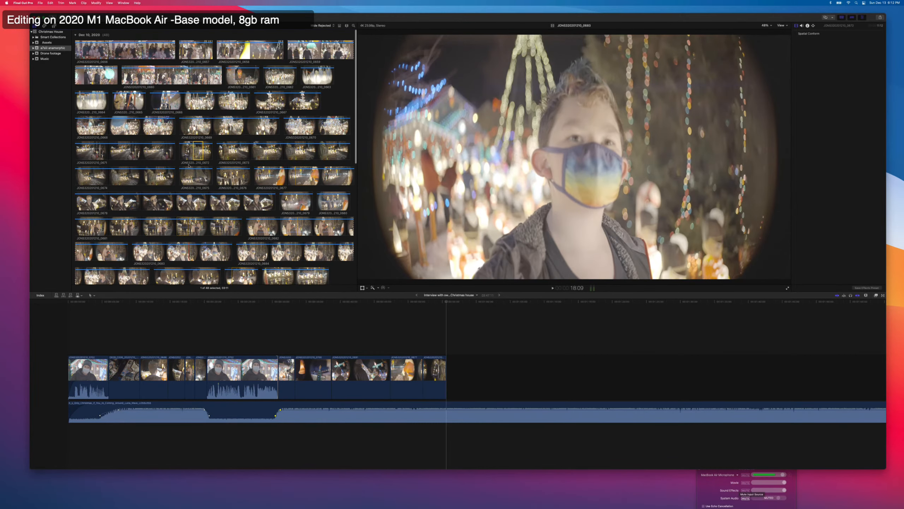
pyautogui.click(126, 102)
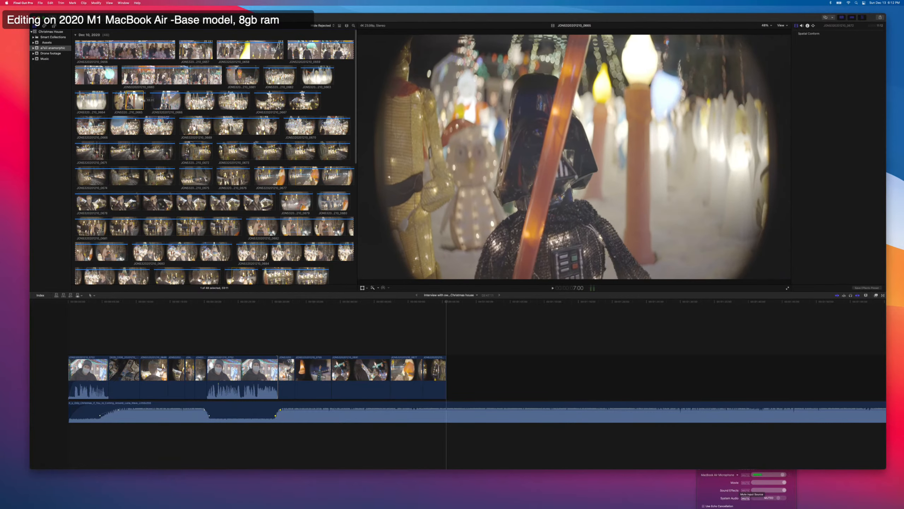
pyautogui.press('e')
# Play through interview clip 0702 in list view to find the next answer and mark its start at about 32:10.
pyautogui.scroll(-10, 166, 232)
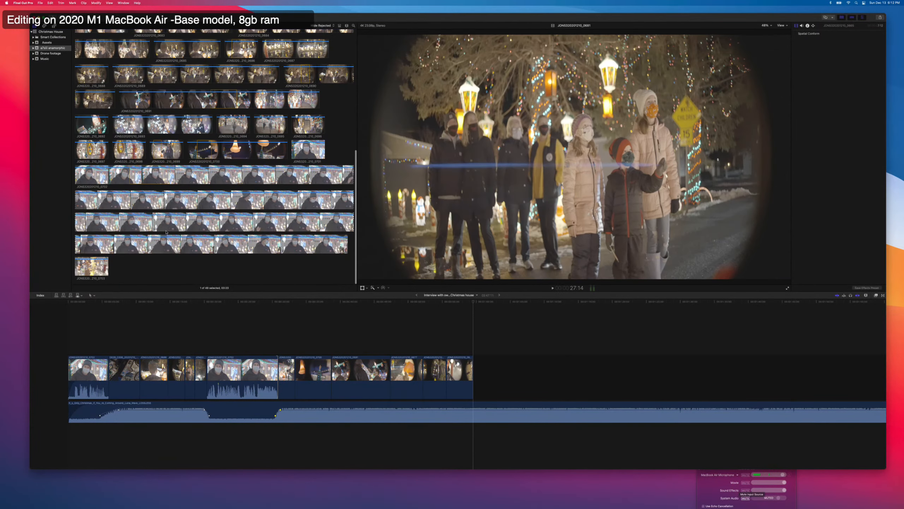
pyautogui.click(154, 218)
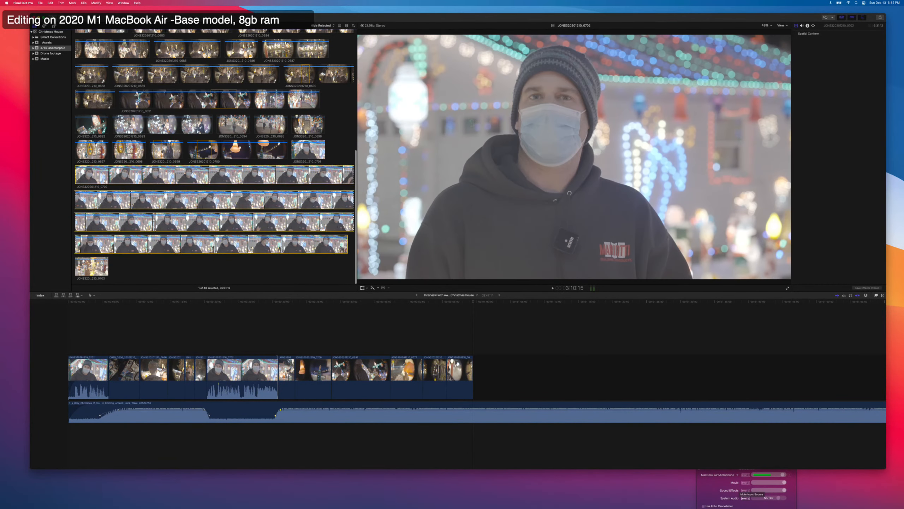
pyautogui.click(338, 25)
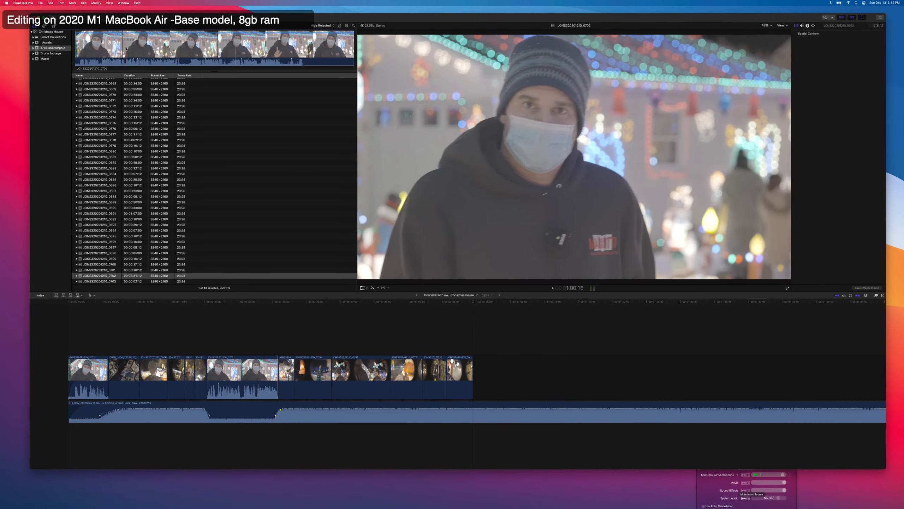
pyautogui.press('space')
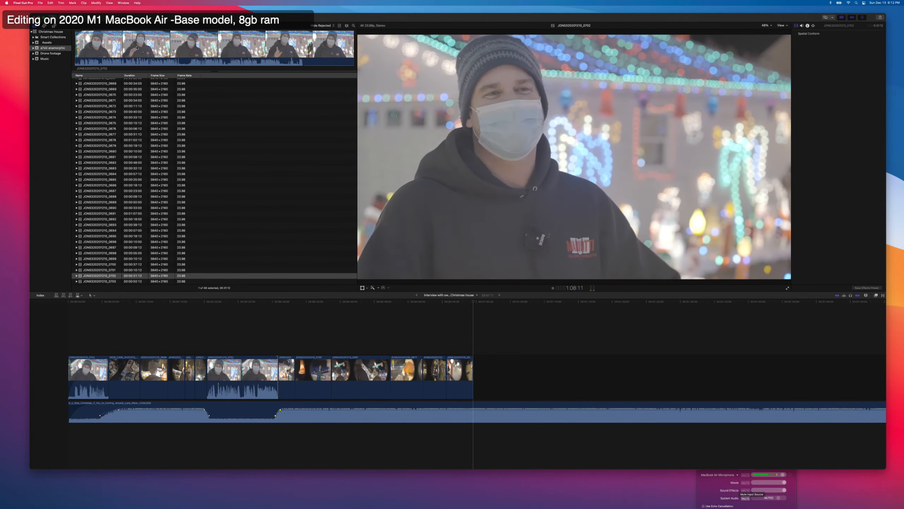
pyautogui.press('space')
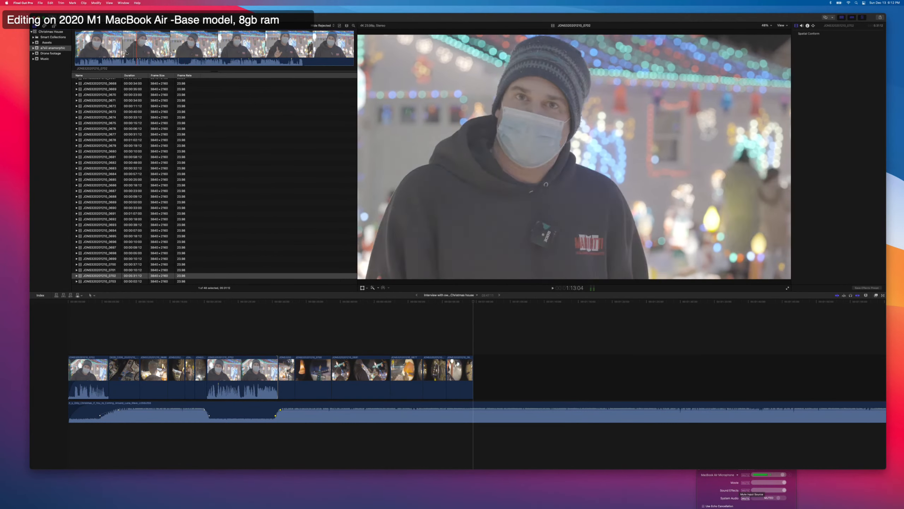
pyautogui.press('space')
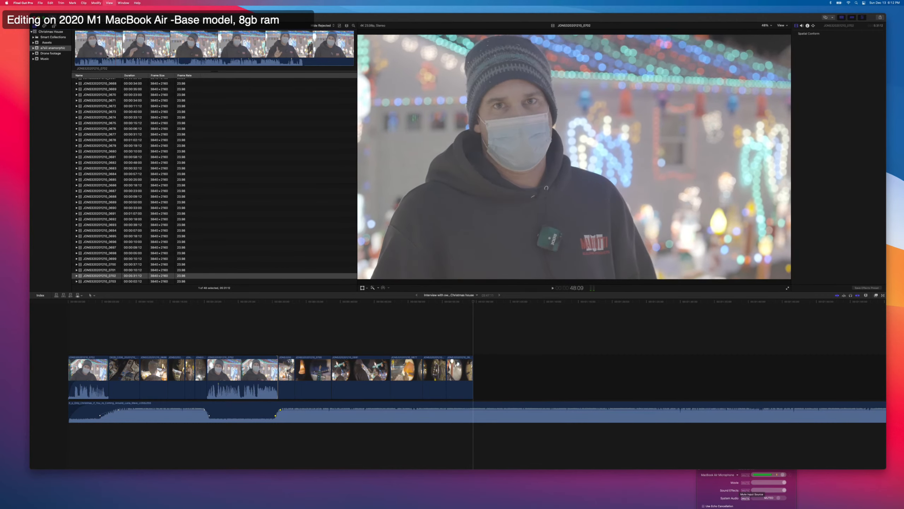
pyautogui.press('space')
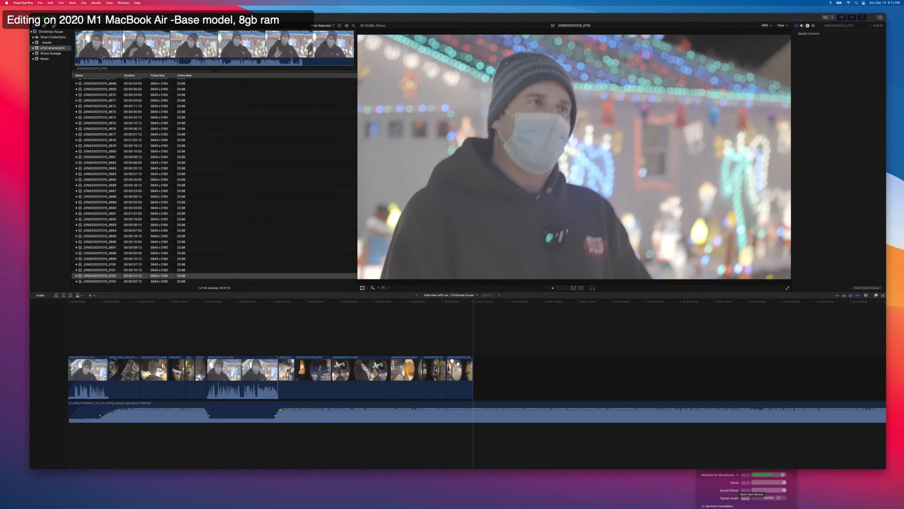
pyautogui.press('i')
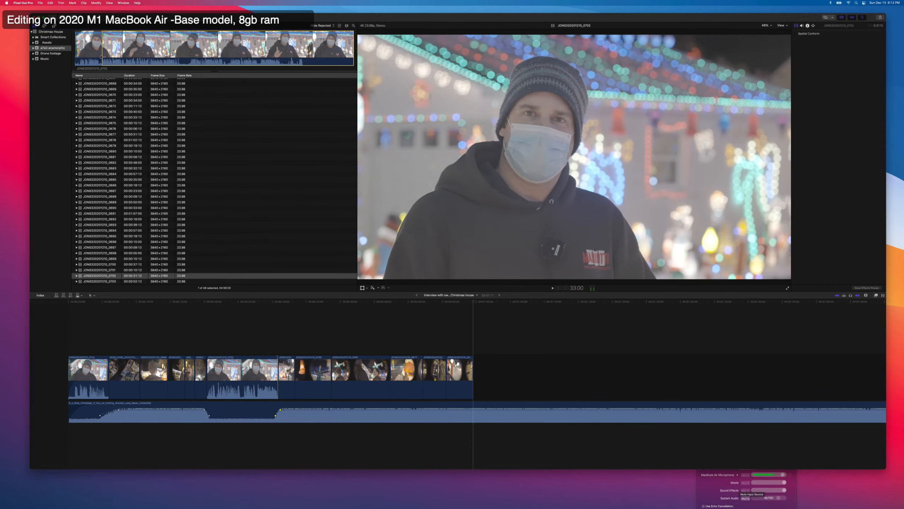
# Play the interview answer, mark its end at about 55:08 and append the range to the timeline.
pyautogui.press('space')
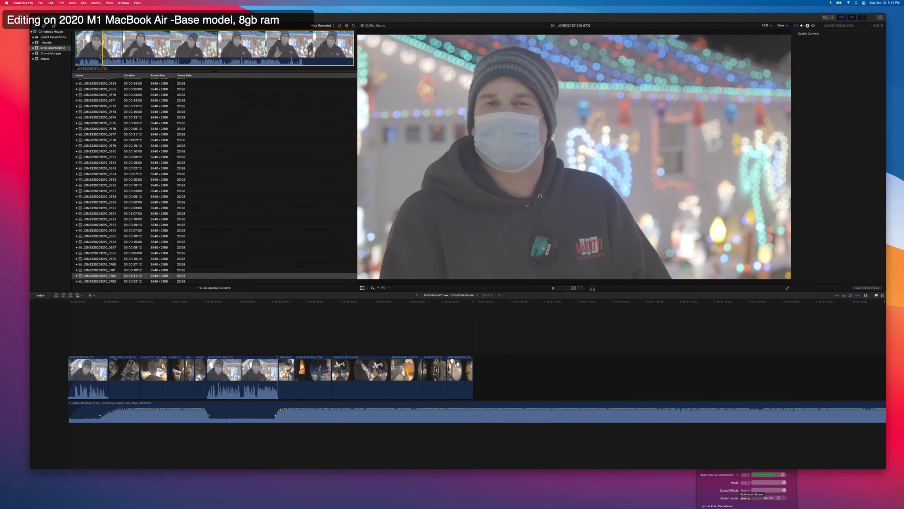
pyautogui.press('space')
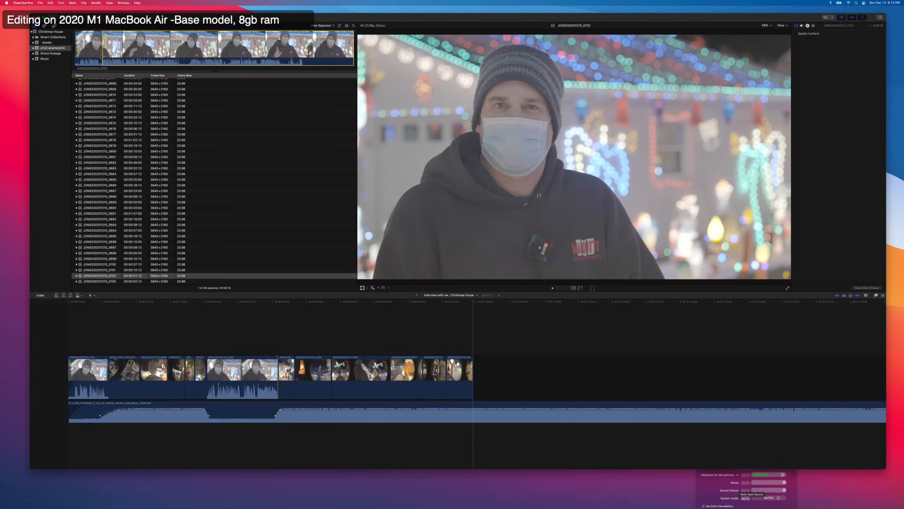
pyautogui.press('space')
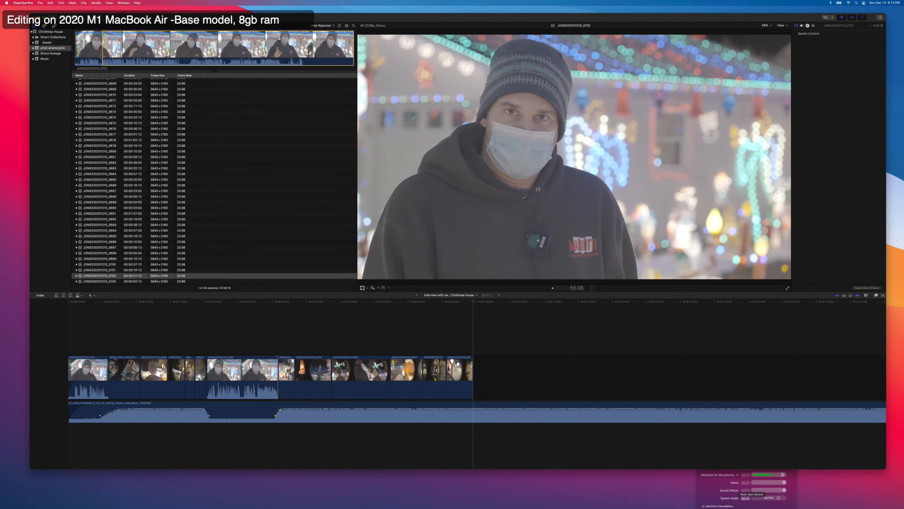
pyautogui.press('o')
pyautogui.press('e')
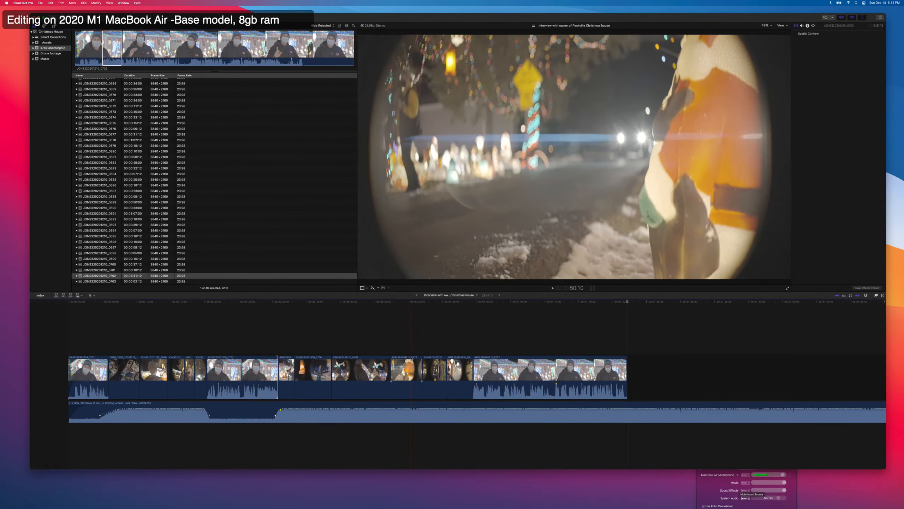
# Expand the third interview clip's audio and trim only its video start by about 4 seconds so the voice leads under the b-roll.
pyautogui.rightClick(498, 374)
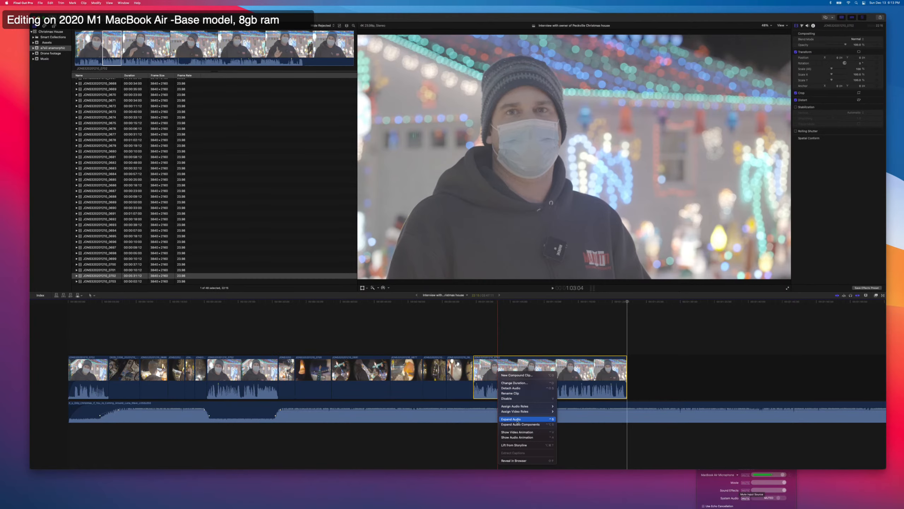
pyautogui.click(517, 420)
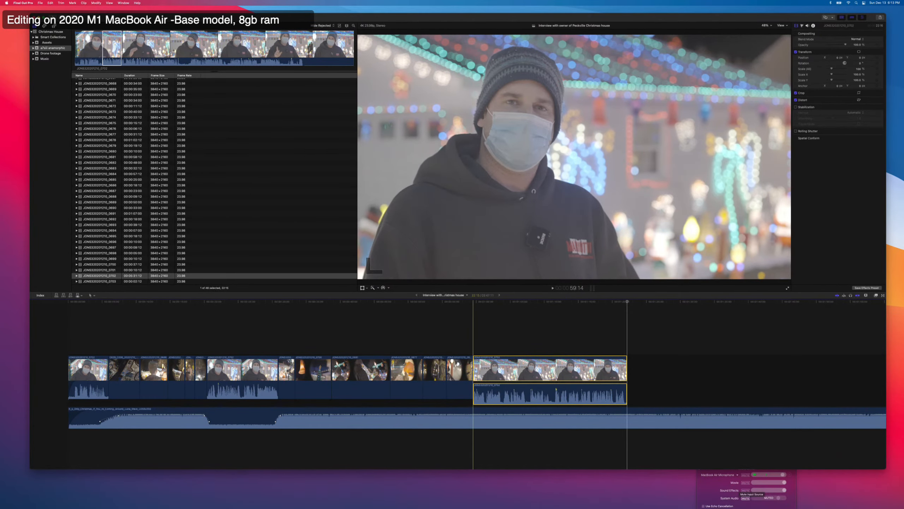
pyautogui.moveTo(474, 370); pyautogui.dragTo(502, 370)
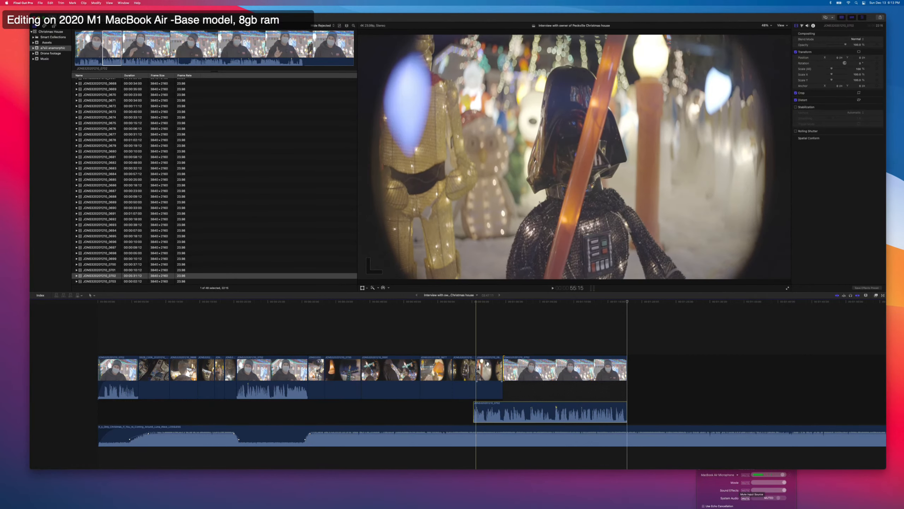
# Duck the music under the third interview answer to about -31 dB and shift the start of the fade-down slightly earlier.
pyautogui.press('r')
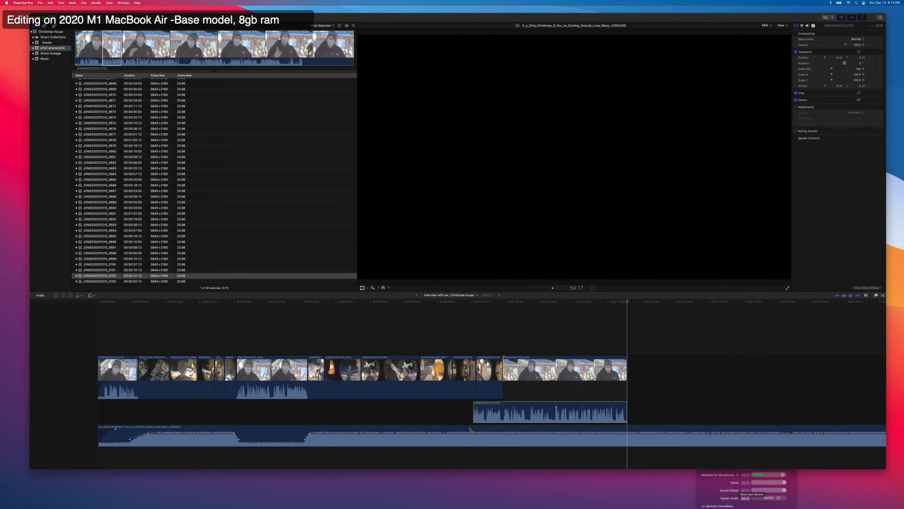
pyautogui.moveTo(469, 436); pyautogui.dragTo(643, 424)
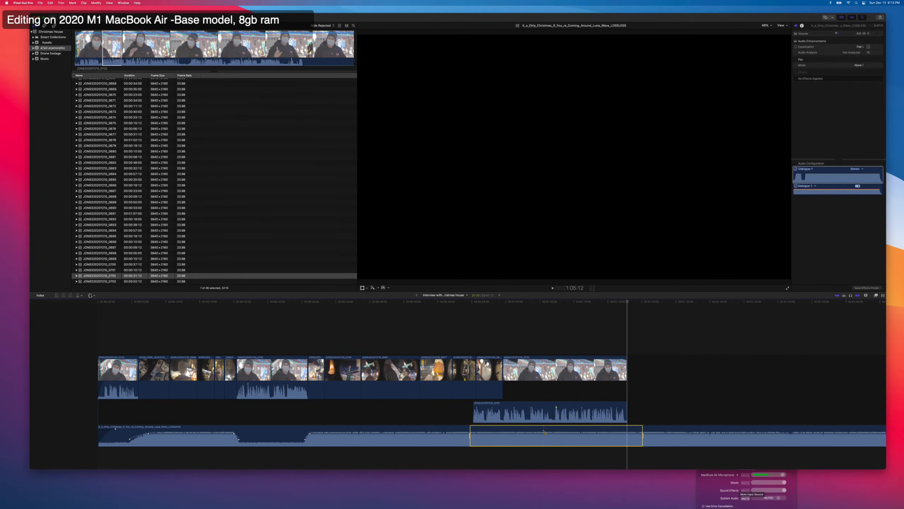
pyautogui.moveTo(540, 434); pyautogui.dragTo(541, 438)
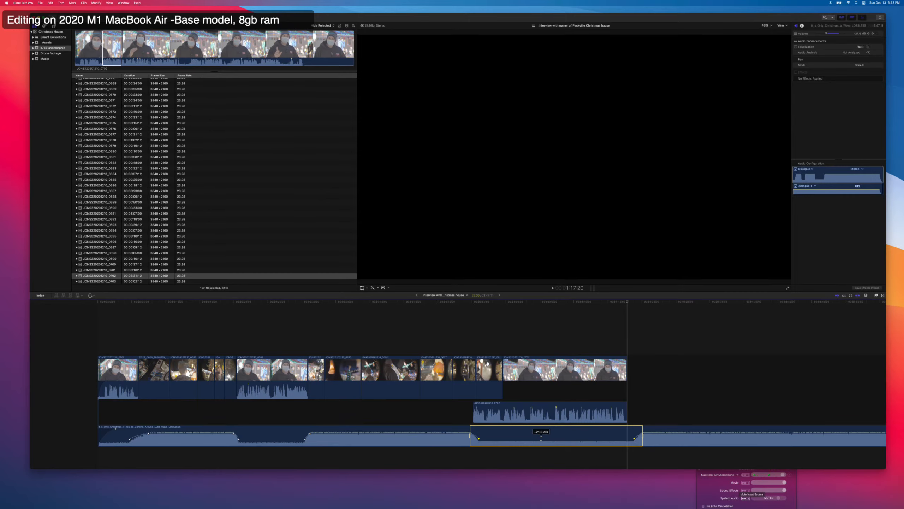
pyautogui.click(479, 335)
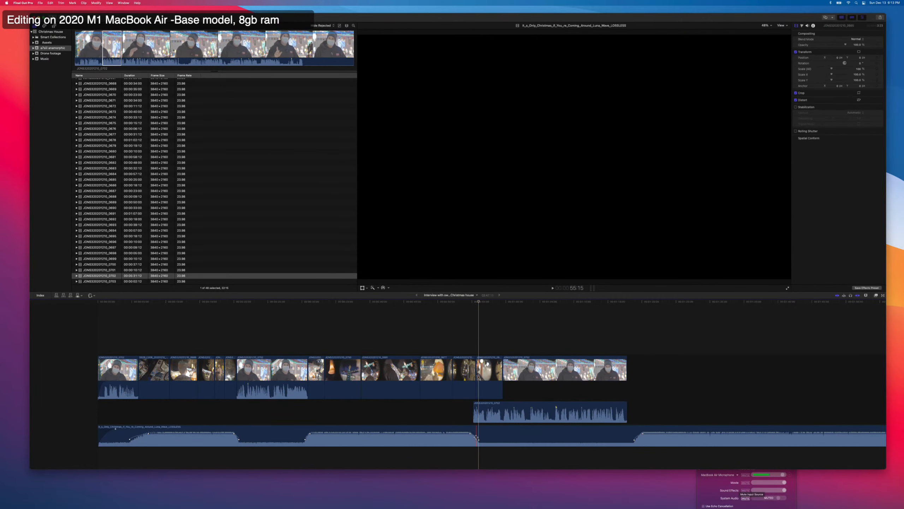
pyautogui.moveTo(466, 433); pyautogui.dragTo(471, 433)
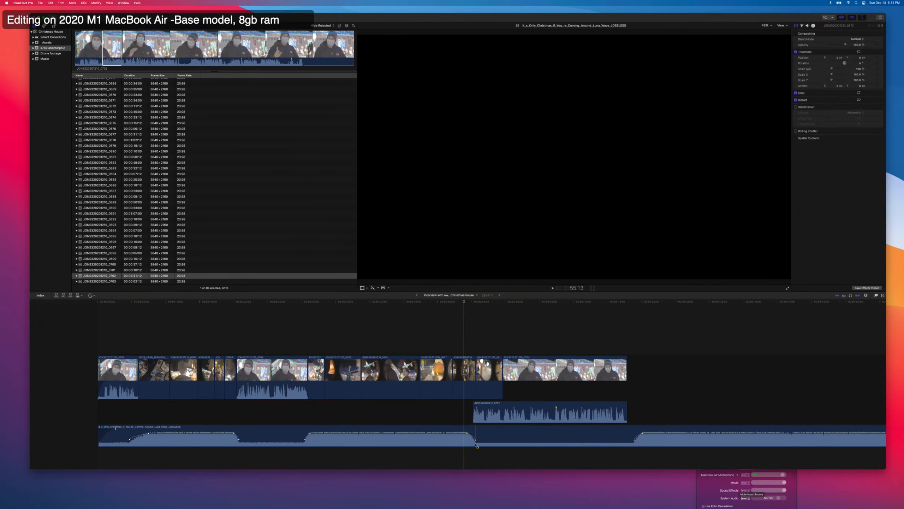
# Shift the end of the music fade-down slightly earlier and play the transition into the third interview answer.
pyautogui.click(476, 440)
pyautogui.press('space')
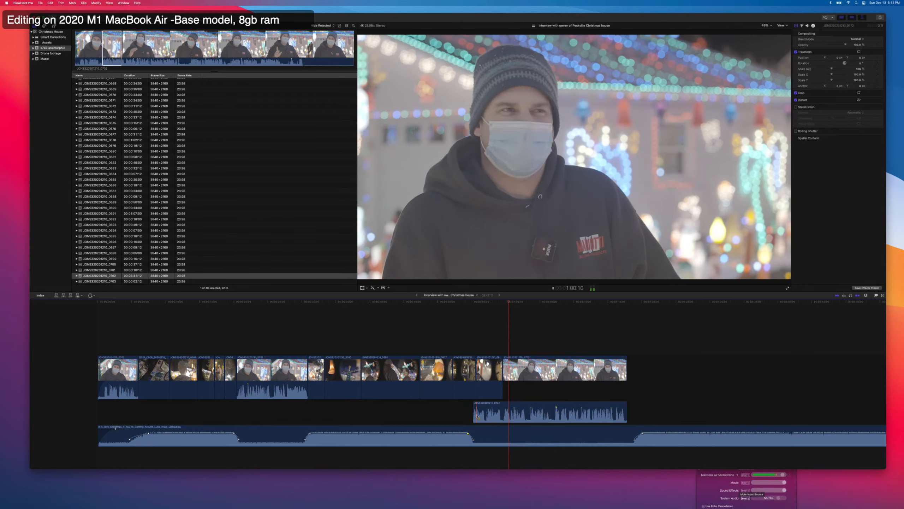
pyautogui.press('space')
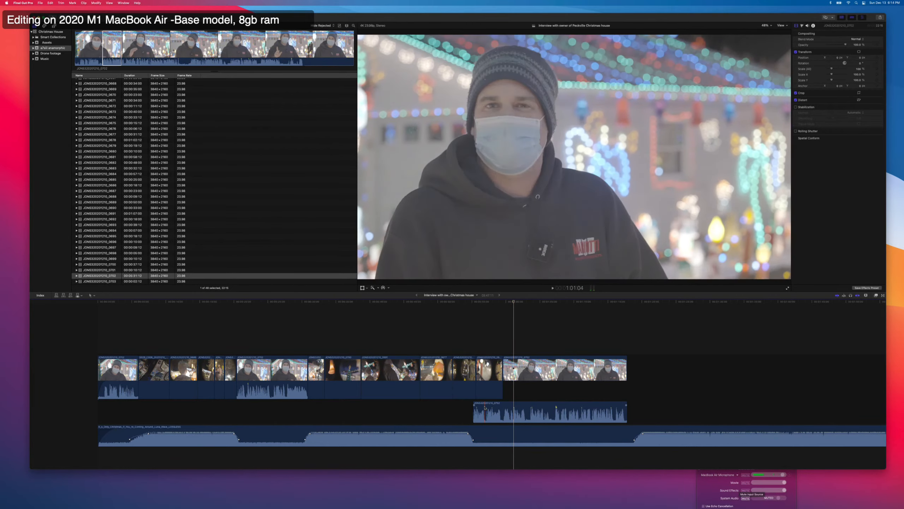
# Detach the third interview clip's audio from its video and assign the Music role to the song track.
pyautogui.rightClick(522, 368)
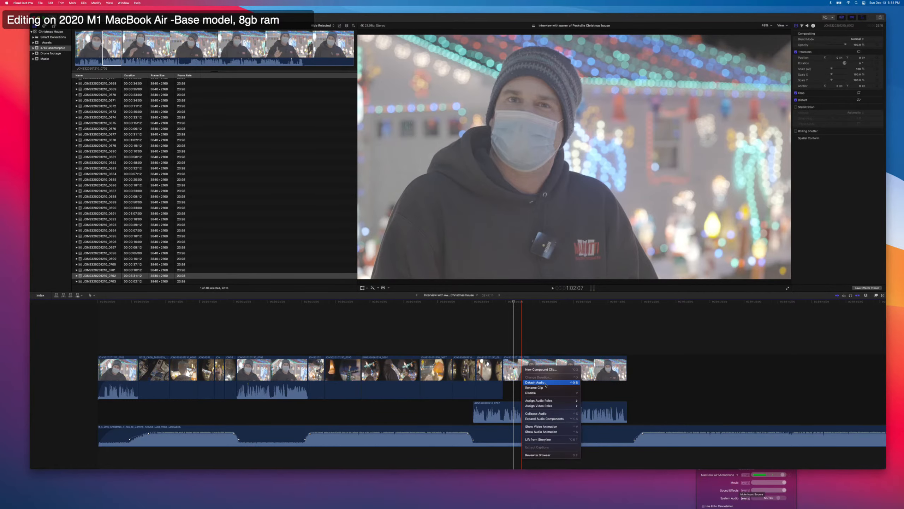
pyautogui.click(546, 383)
pyautogui.rightClick(492, 412)
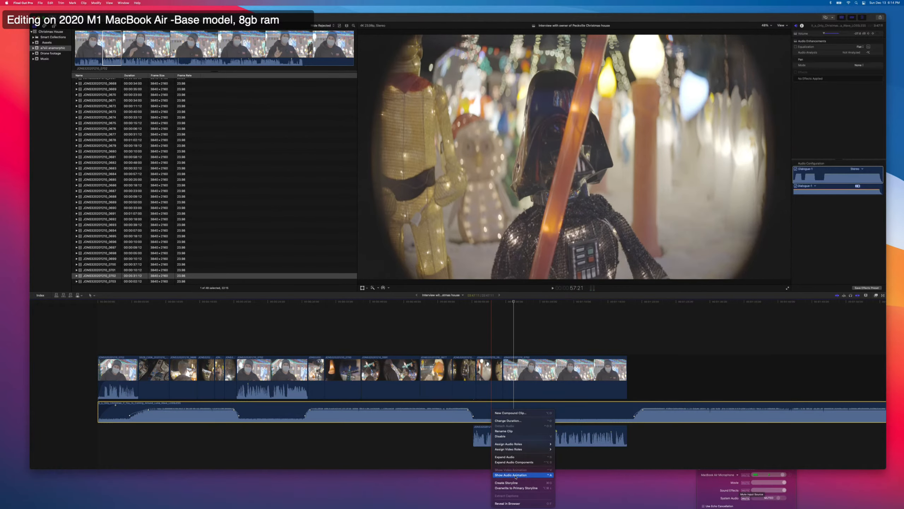
pyautogui.moveTo(518, 445)
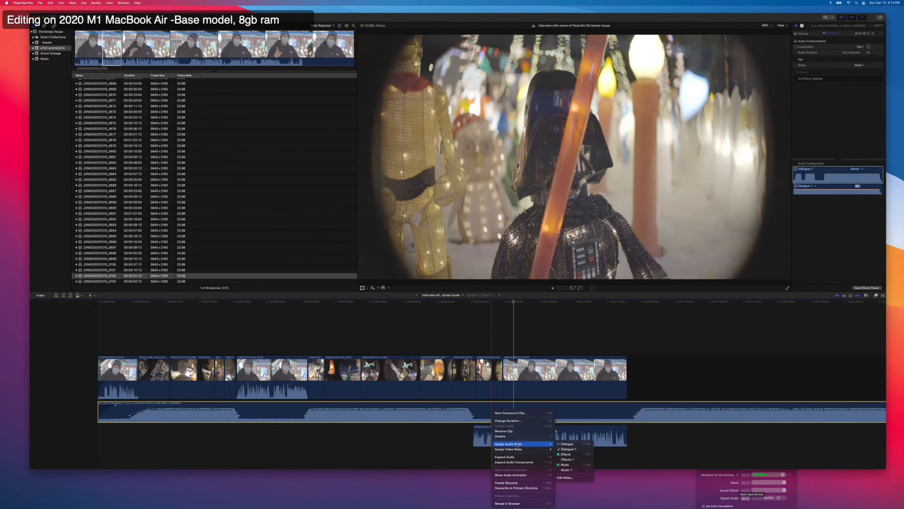
pyautogui.click(563, 465)
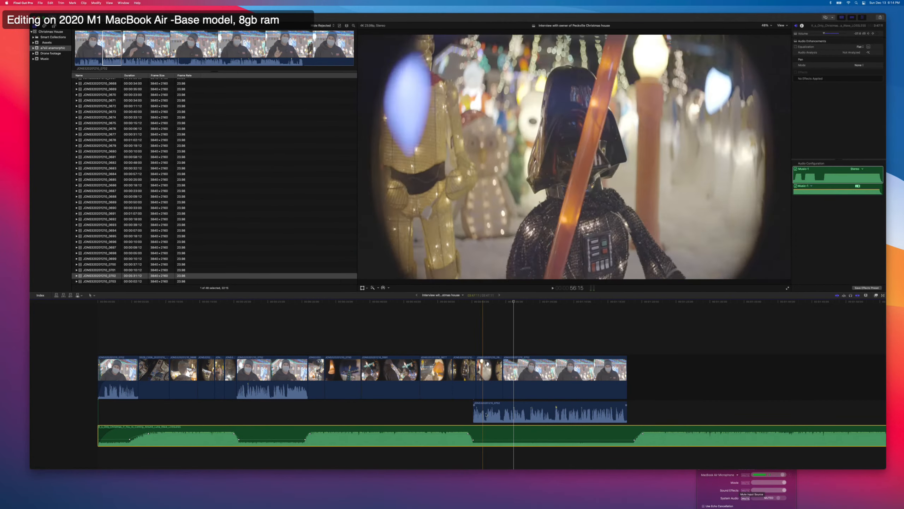
# Play through the detached interview audio to find where the opening phrase ends and split it at about 56:09.
pyautogui.click(486, 409)
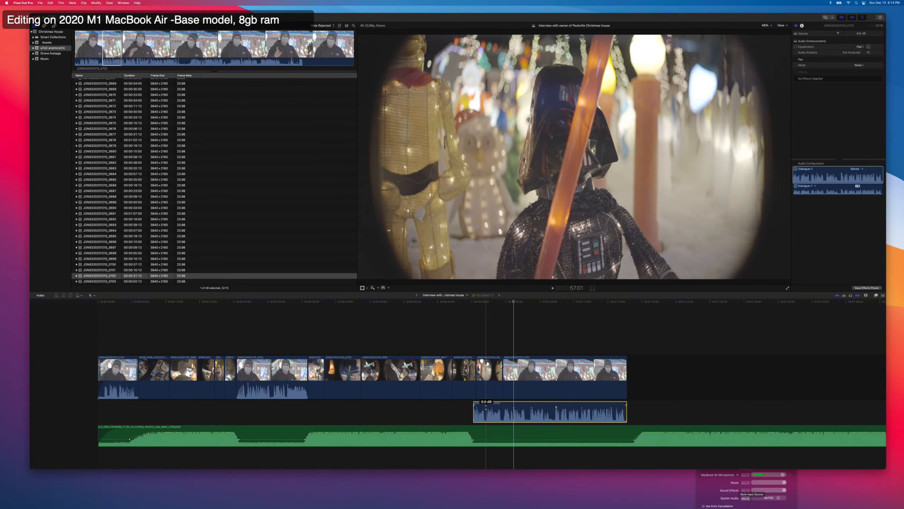
pyautogui.press('space')
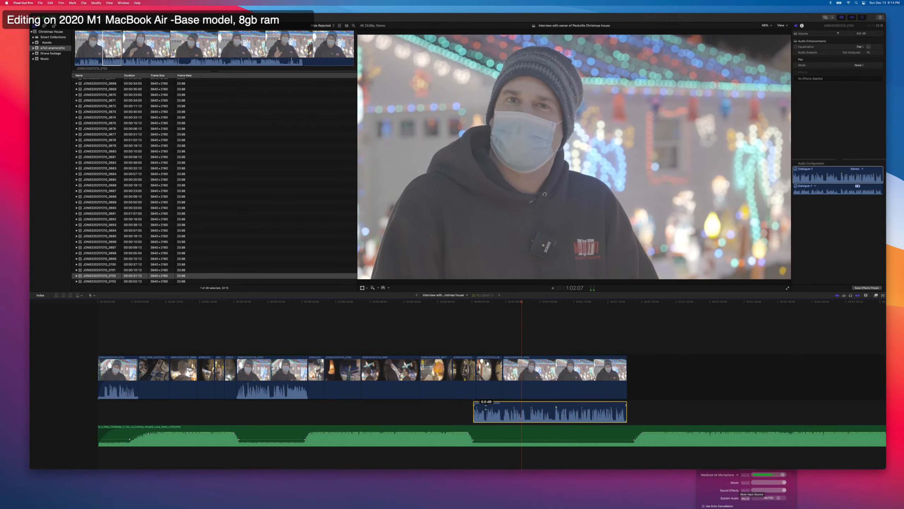
pyautogui.press('space')
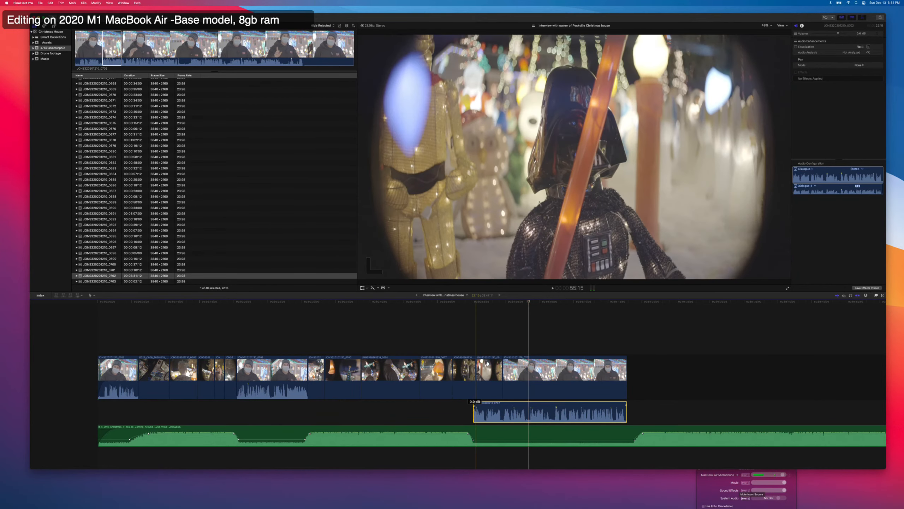
pyautogui.press('space')
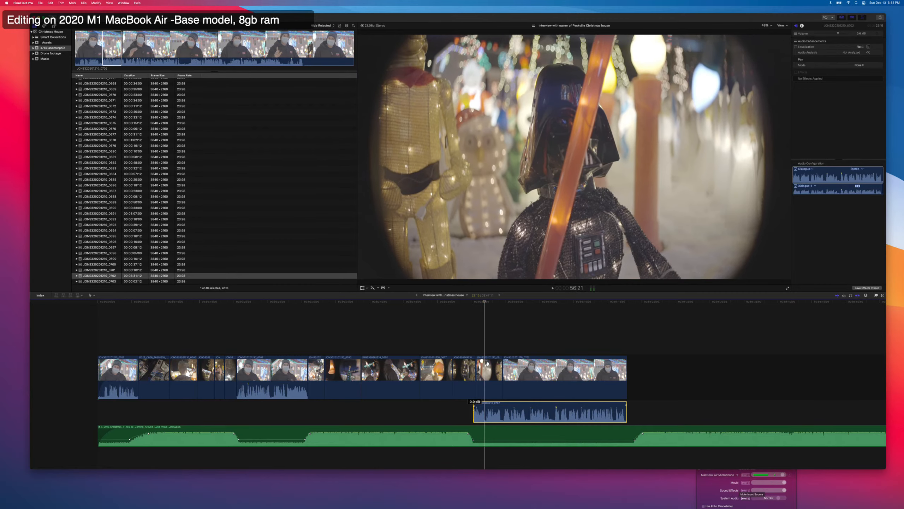
pyautogui.press('space')
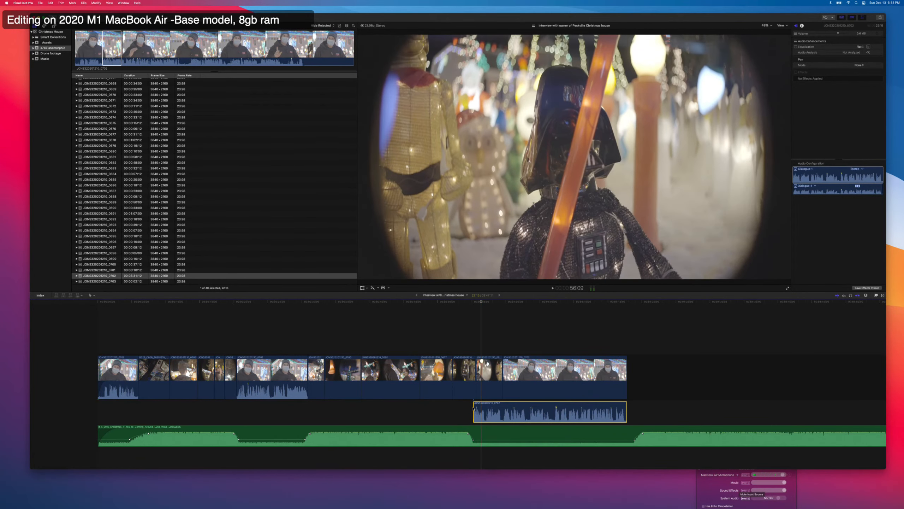
pyautogui.press('space')
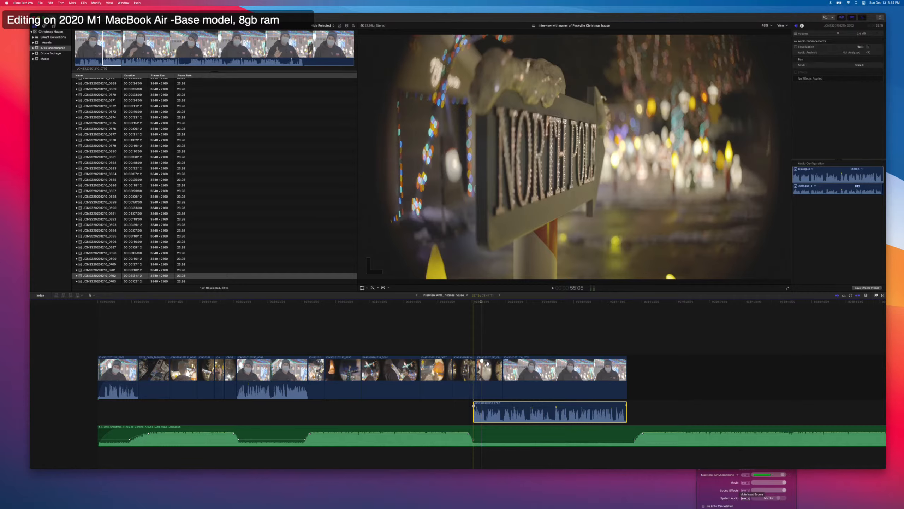
pyautogui.press('space')
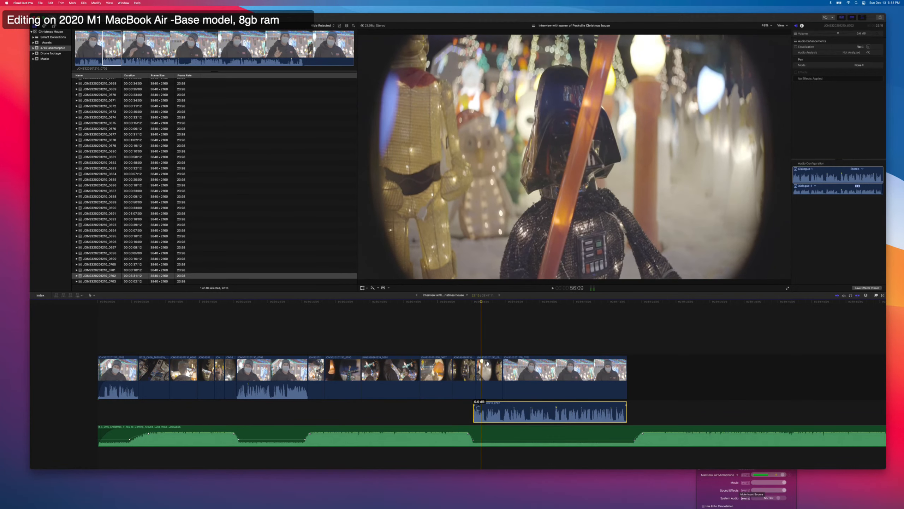
pyautogui.press('super+b')
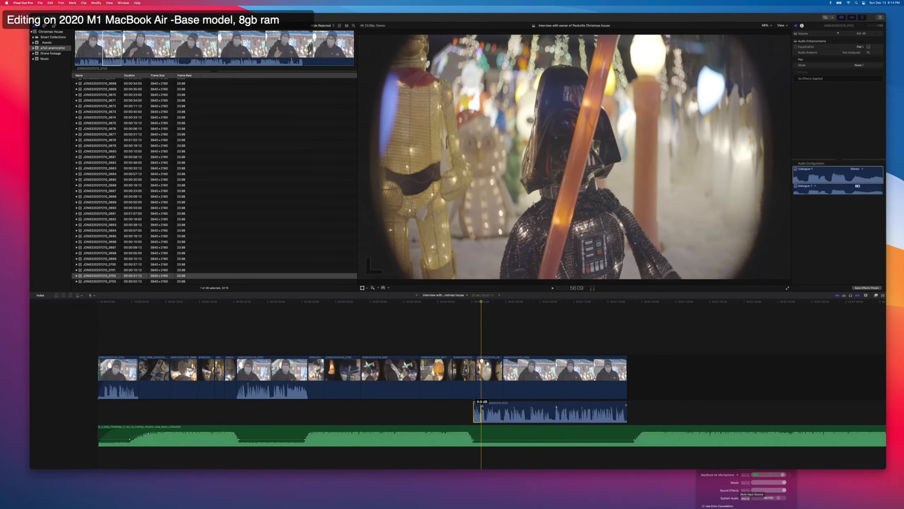
# Cut out the interview audio between about 56:09 and 1:00:16, and trim the start of the interview video slightly.
pyautogui.press('space')
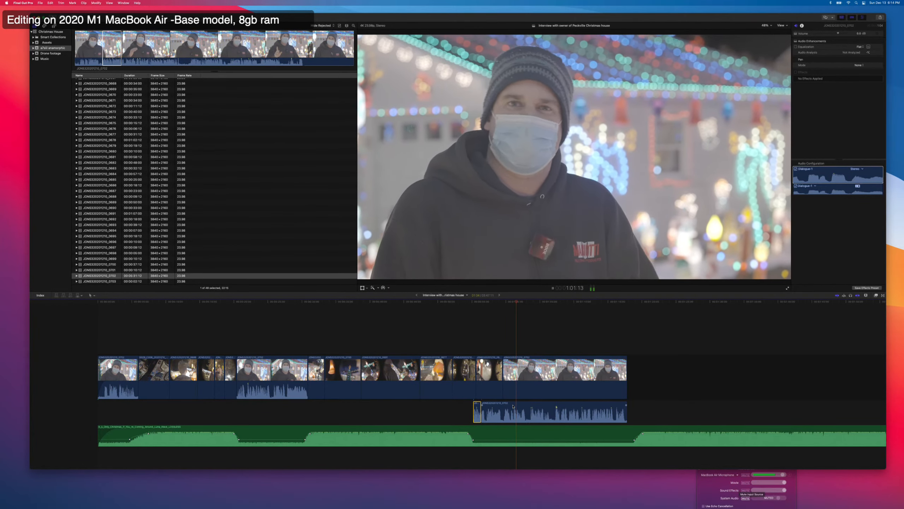
pyautogui.press('space')
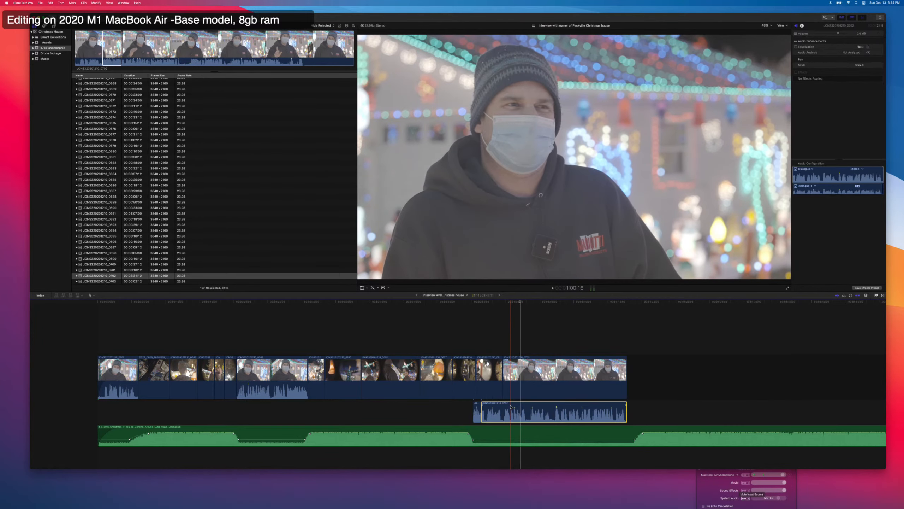
pyautogui.press('super+b')
pyautogui.moveTo(505, 383); pyautogui.dragTo(513, 385)
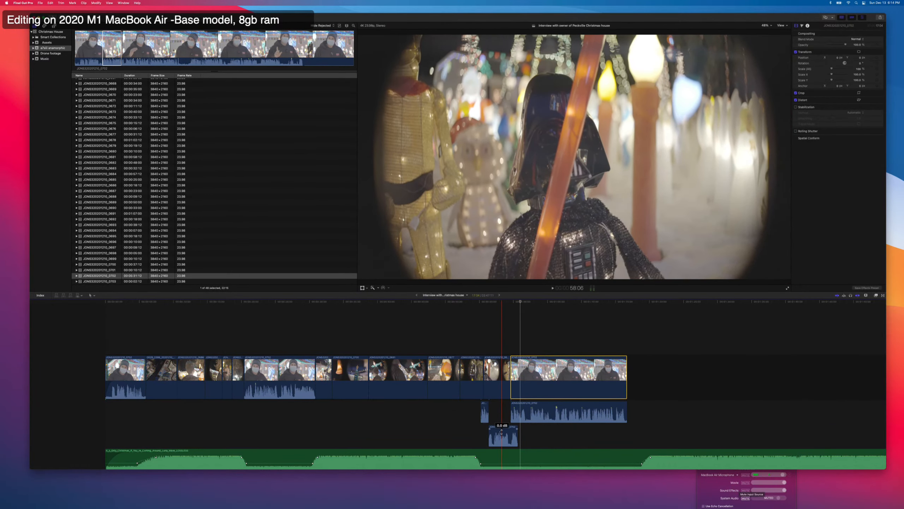
pyautogui.click(503, 430)
pyautogui.press('Delete')
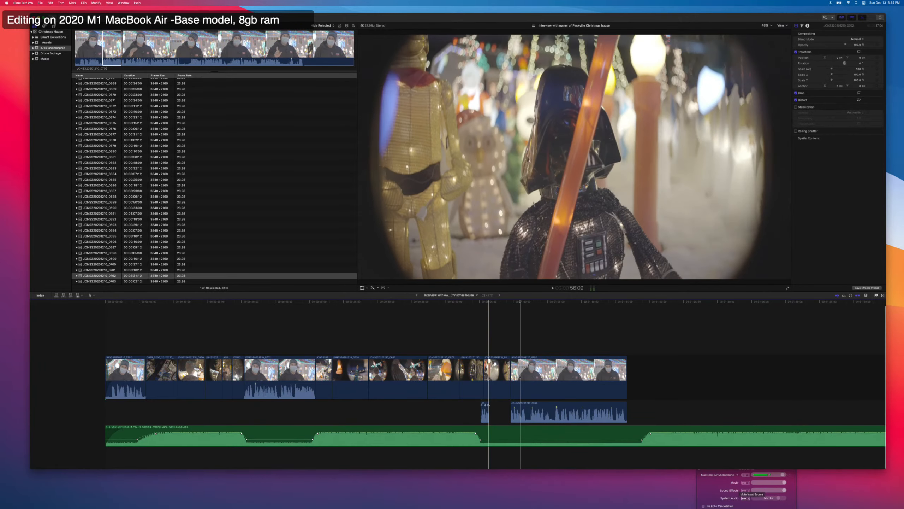
# Close the gap between the two remaining interview audio pieces, trim the interview video's start further, and play the join.
pyautogui.moveTo(499, 404)
pyautogui.mouseDown()
pyautogui.moveTo(529, 382)
pyautogui.moveTo(507, 405)
pyautogui.mouseUp()
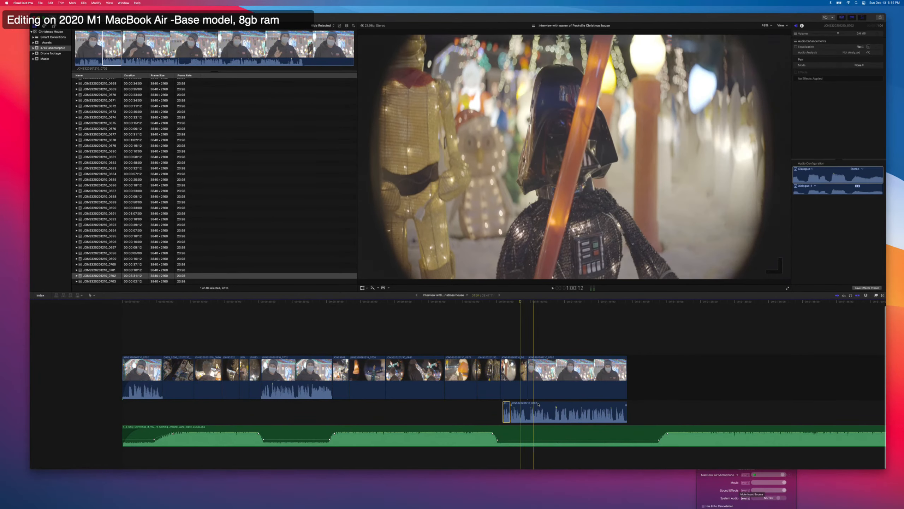
pyautogui.click(538, 396)
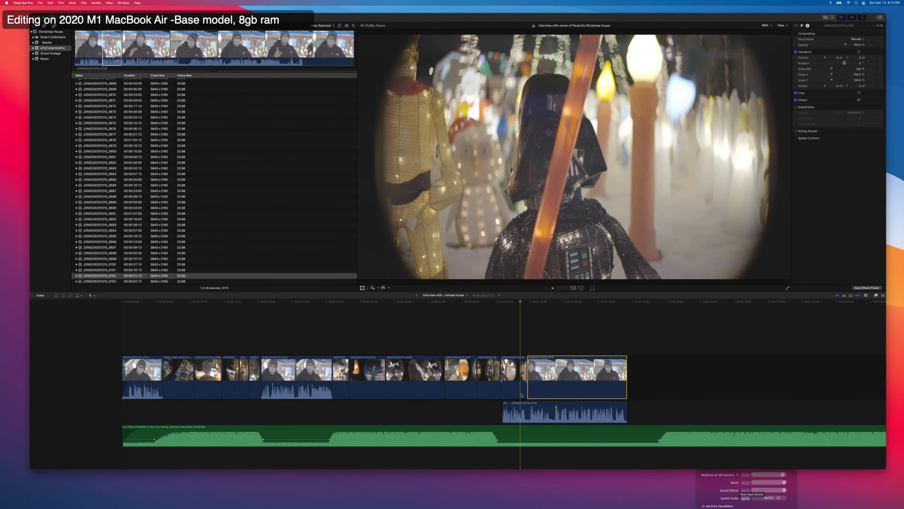
pyautogui.press('space')
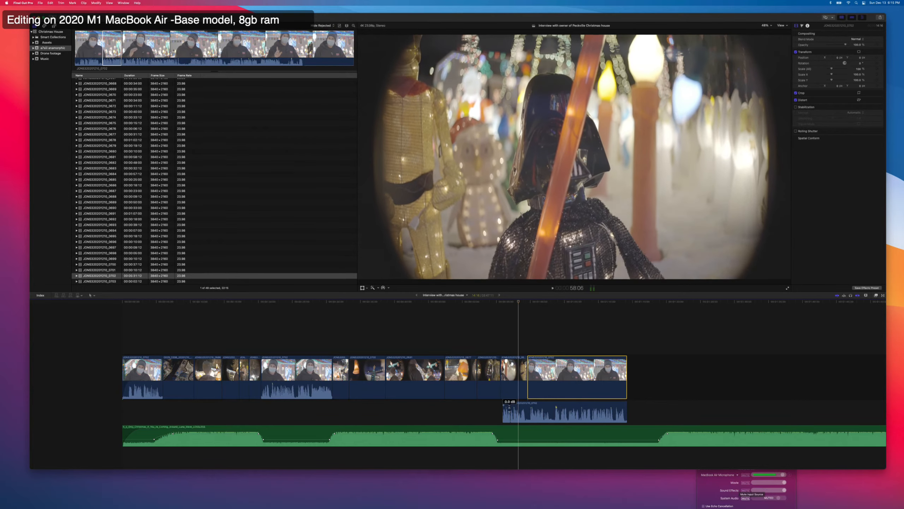
pyautogui.press('space')
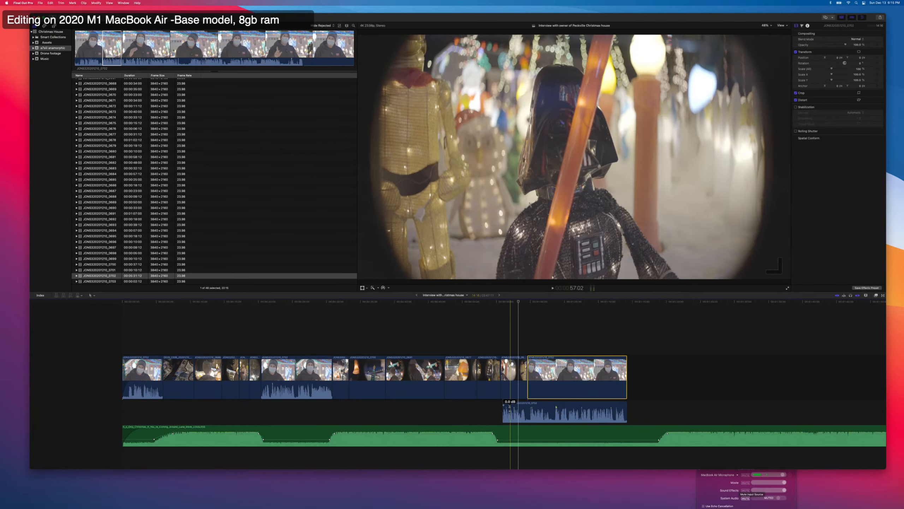
# Trim about 5 frames off the end of the short first audio piece, butt it against the longer one and play the join.
pyautogui.click(509, 411)
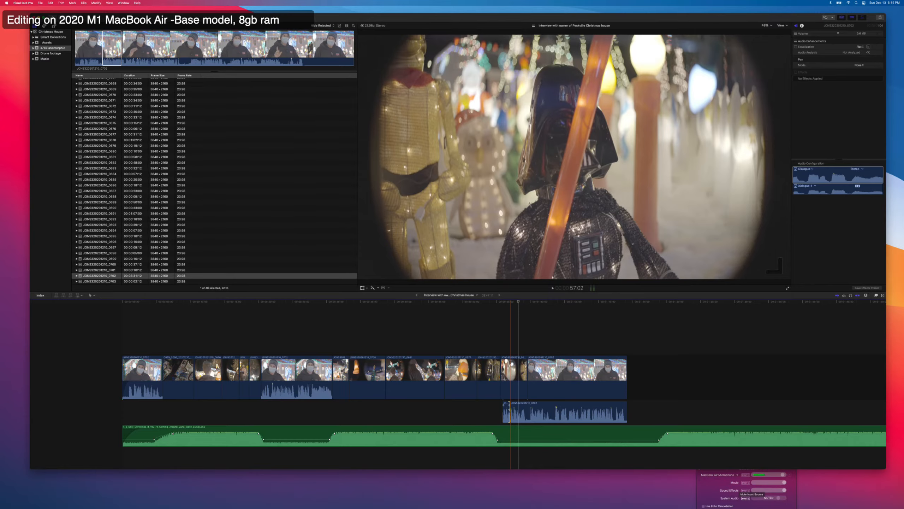
pyautogui.press('super+equal')
pyautogui.press('super+equal')
pyautogui.press('super+equal')
pyautogui.press('super+equal')
pyautogui.press('super+equal')
pyautogui.press('super+equal')
pyautogui.press('super+minus')
pyautogui.press('super+minus')
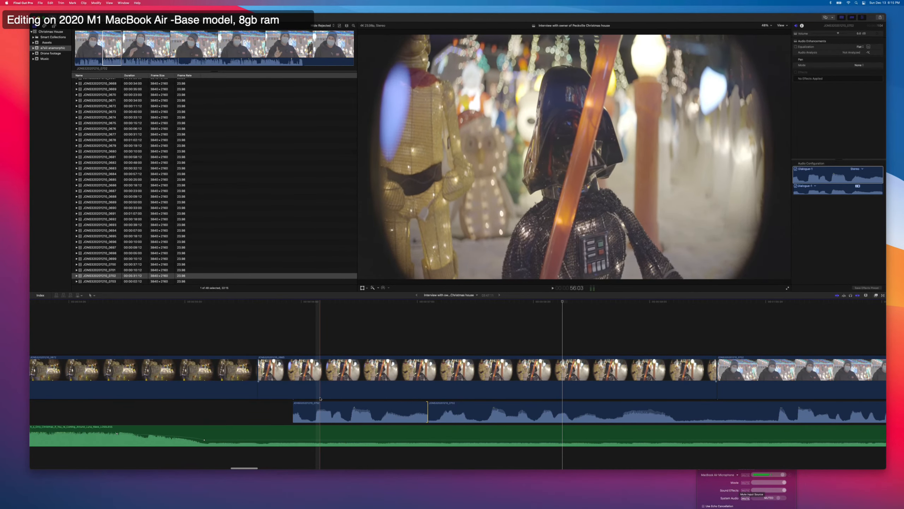
pyautogui.press('space')
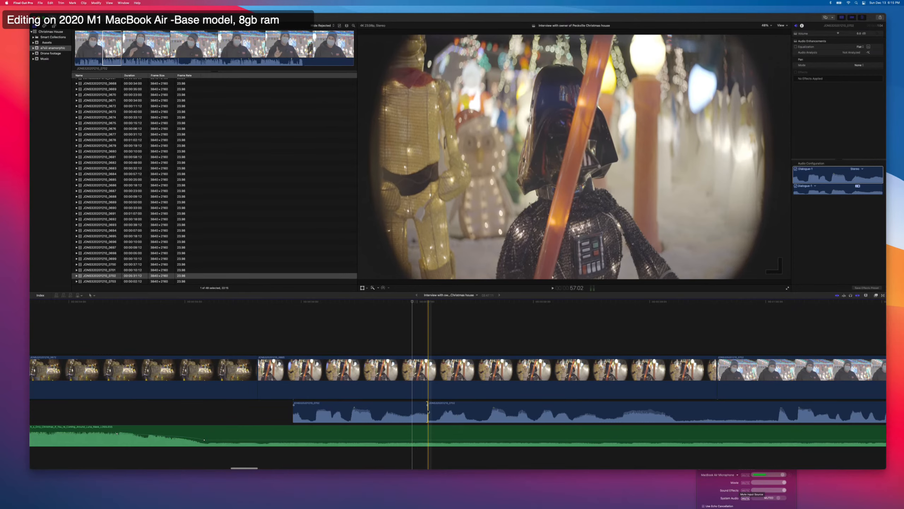
pyautogui.moveTo(427, 411); pyautogui.dragTo(383, 402)
pyautogui.press('space')
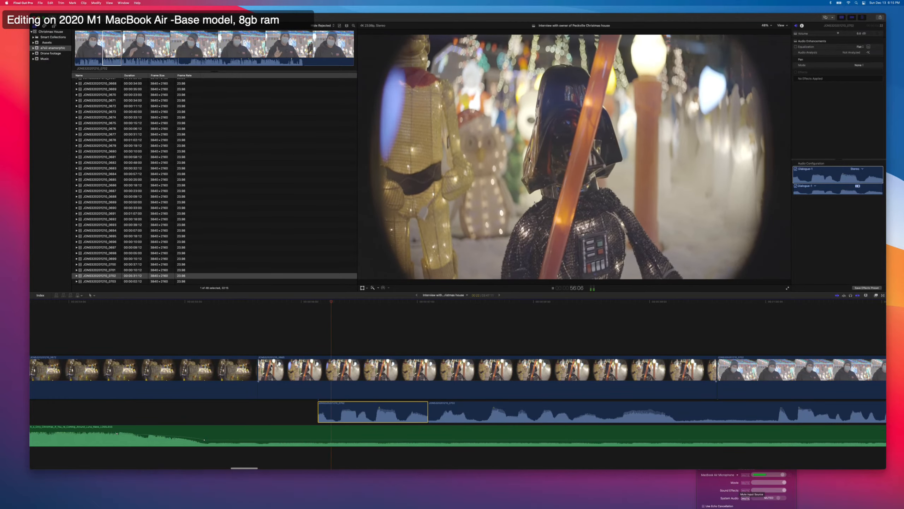
pyautogui.press('space')
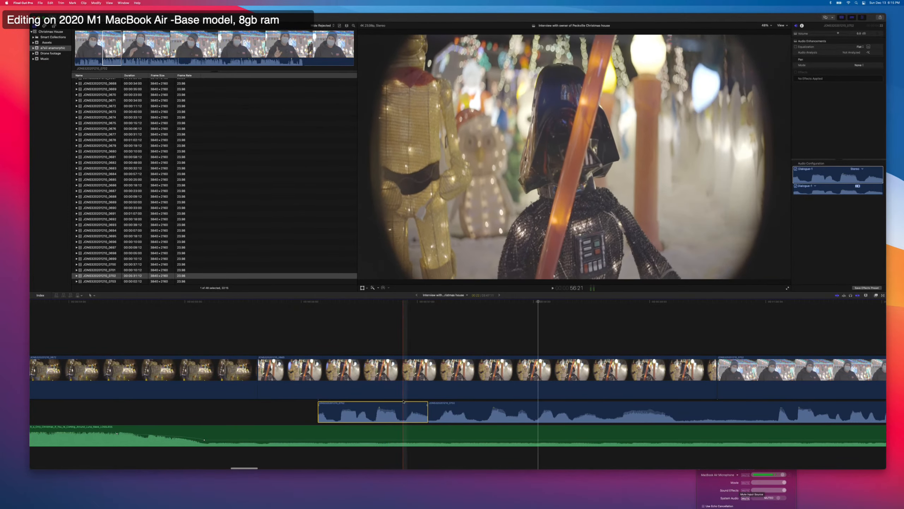
# Trim the longer audio piece's start a few frames, move the short piece against it, and overlap the two by about one frame.
pyautogui.moveTo(430, 411)
pyautogui.mouseDown()
pyautogui.moveTo(442, 410)
pyautogui.moveTo(431, 405)
pyautogui.mouseUp()
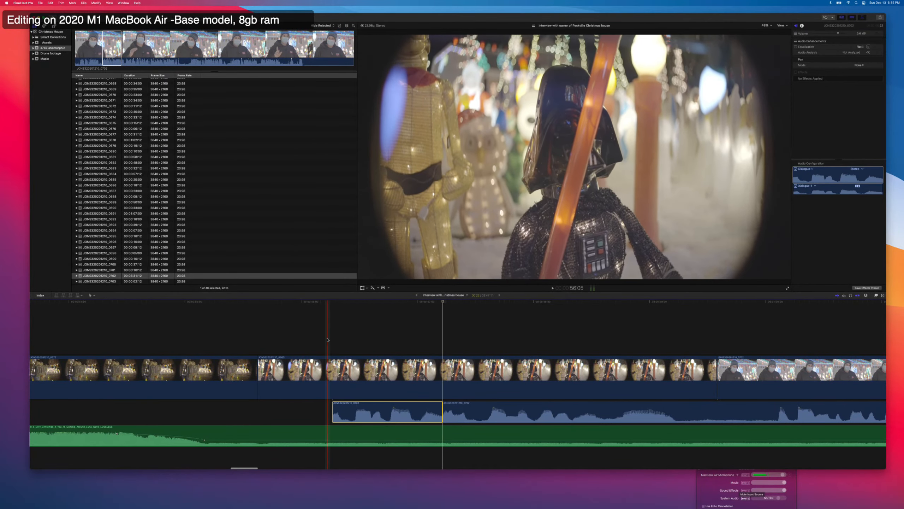
pyautogui.press('space')
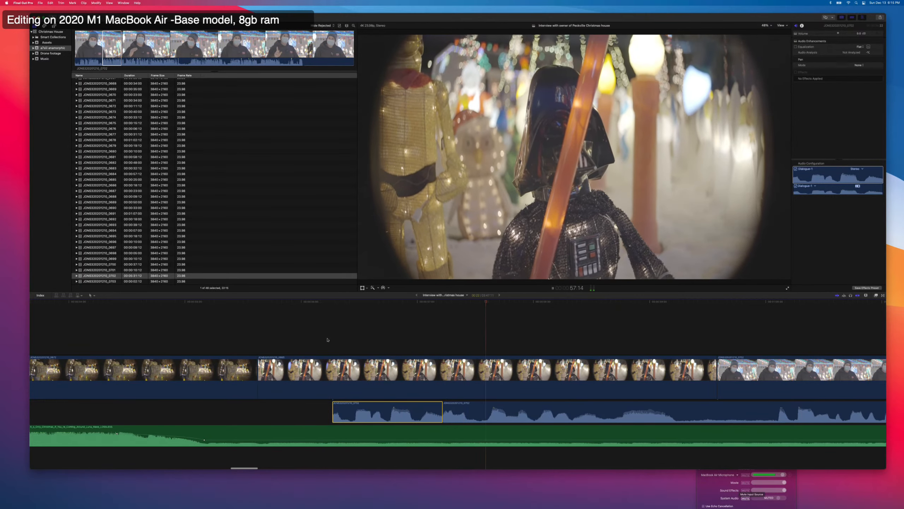
pyautogui.press('space')
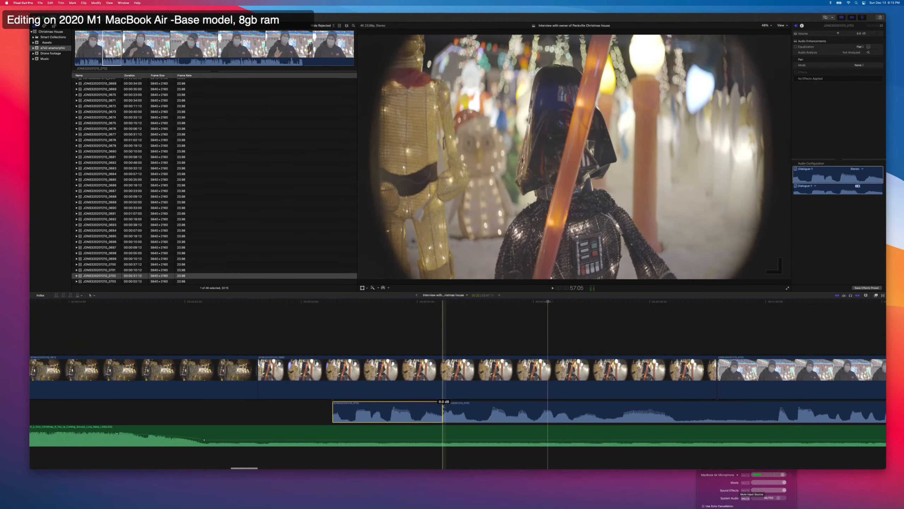
pyautogui.moveTo(445, 410); pyautogui.dragTo(439, 410)
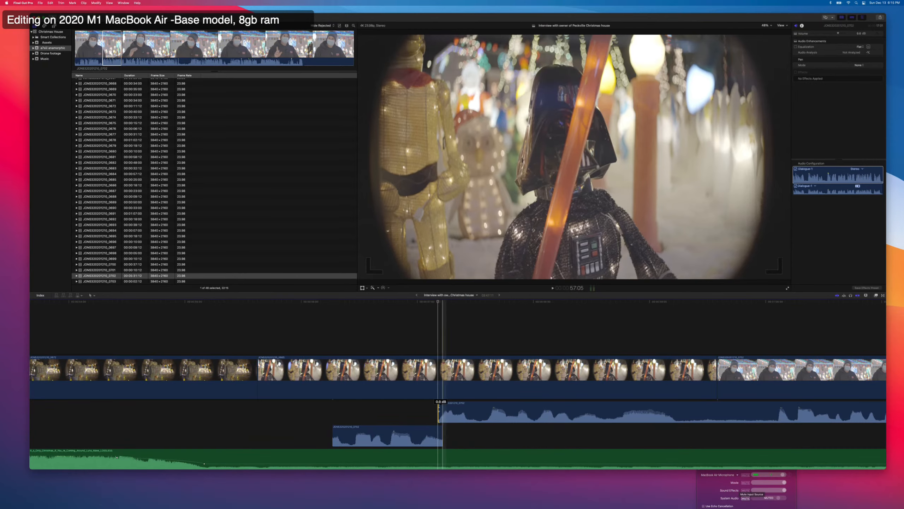
pyautogui.press('space')
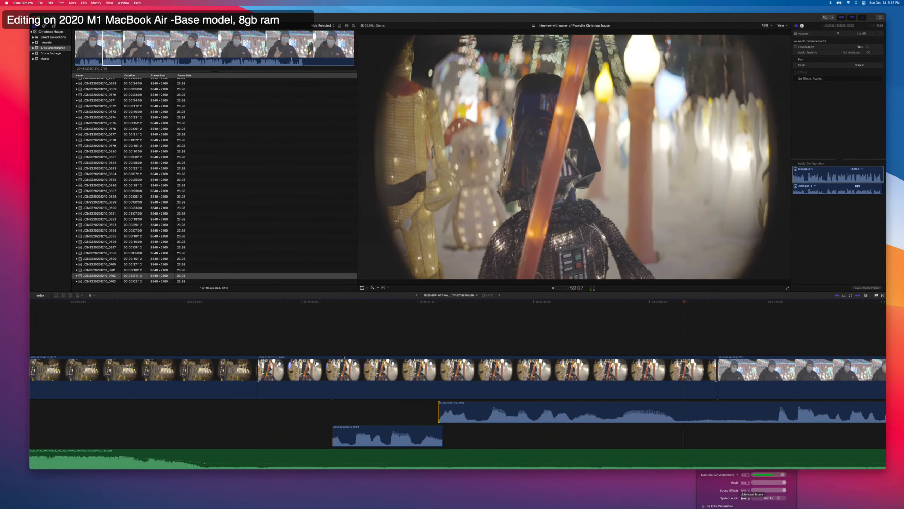
# Split the longer interview audio piece at about 59:05, right after the phrase ends.
pyautogui.press('super+minus')
pyautogui.press('space')
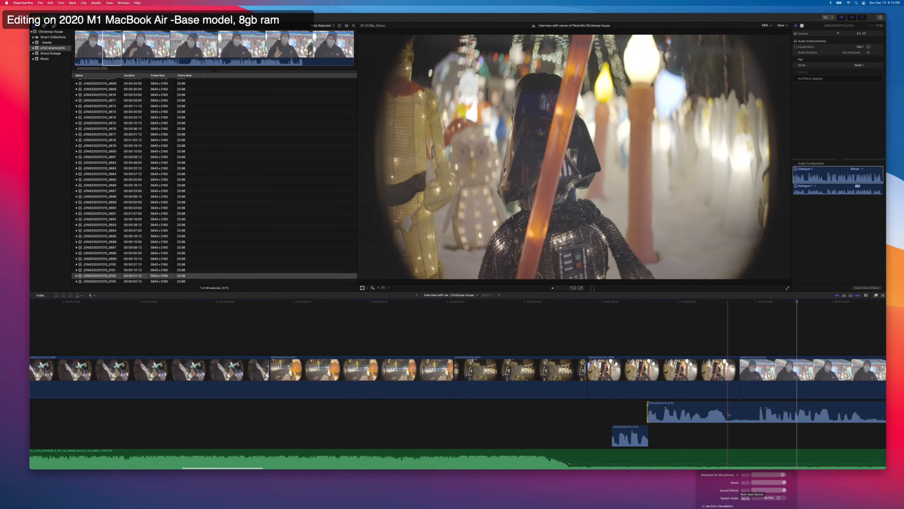
pyautogui.click(728, 414)
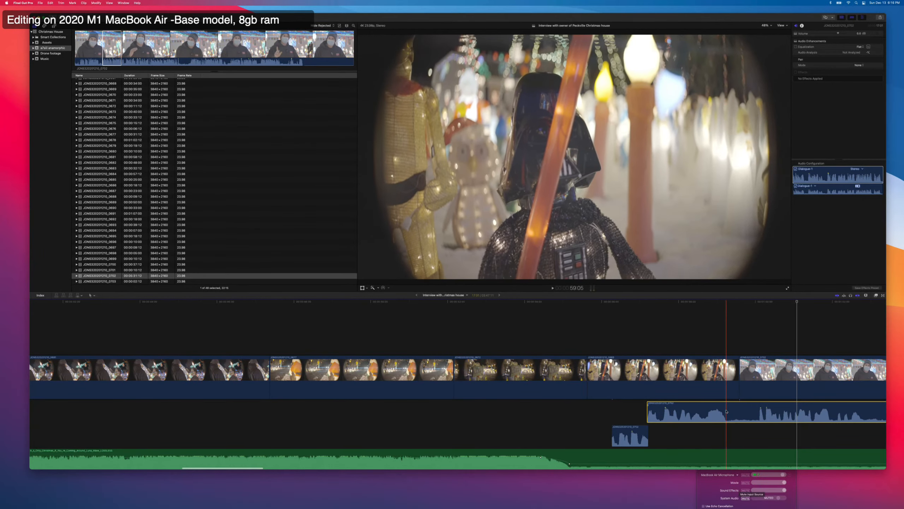
pyautogui.press('super+b')
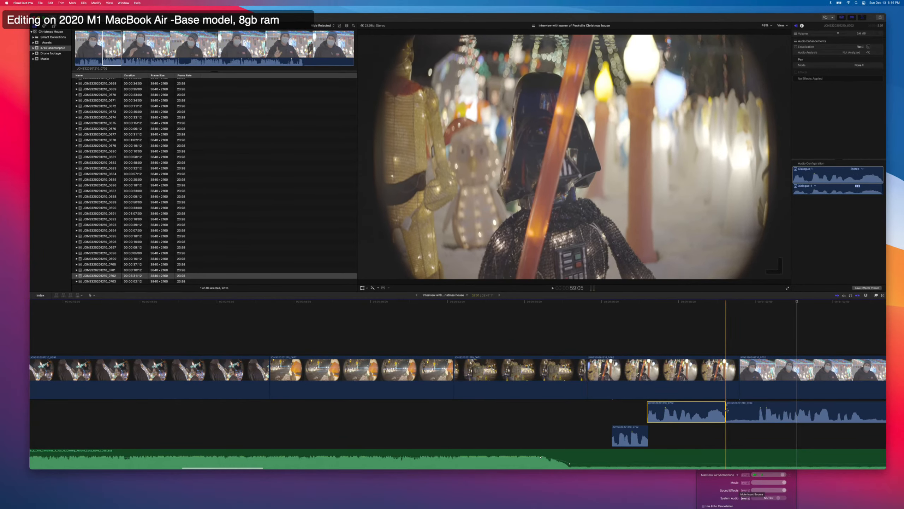
# Trim a little under a second off the start of the last interview audio piece and move the two earlier pieces against it.
pyautogui.moveTo(728, 411); pyautogui.dragTo(758, 411)
pyautogui.moveTo(636, 413); pyautogui.dragTo(690, 417)
pyautogui.hscroll(1, 672, 422)
pyautogui.hscroll(6, 672, 422)
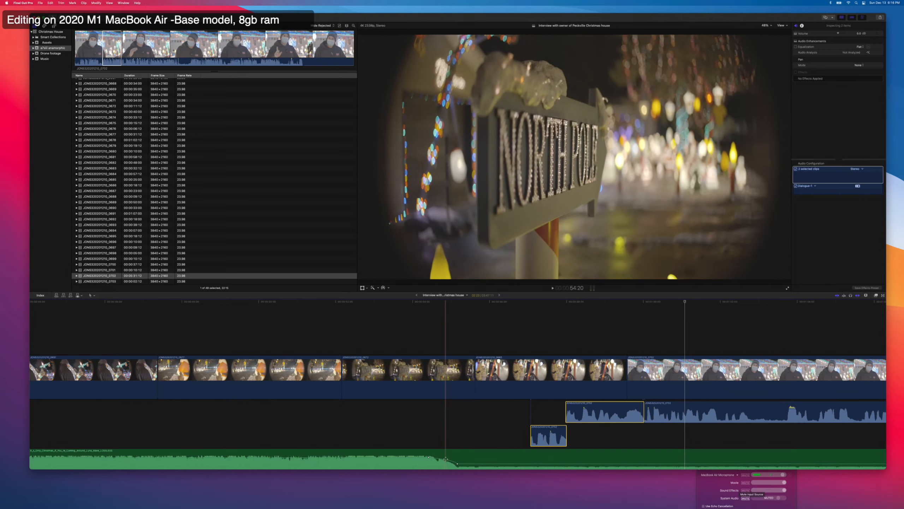
# Move the music's fade-down keyframes later to match the shifted interview audio, shorten the fade by moving its lower keyframe slightly earlier, and play it.
pyautogui.moveTo(445, 462); pyautogui.dragTo(505, 457)
pyautogui.press('space')
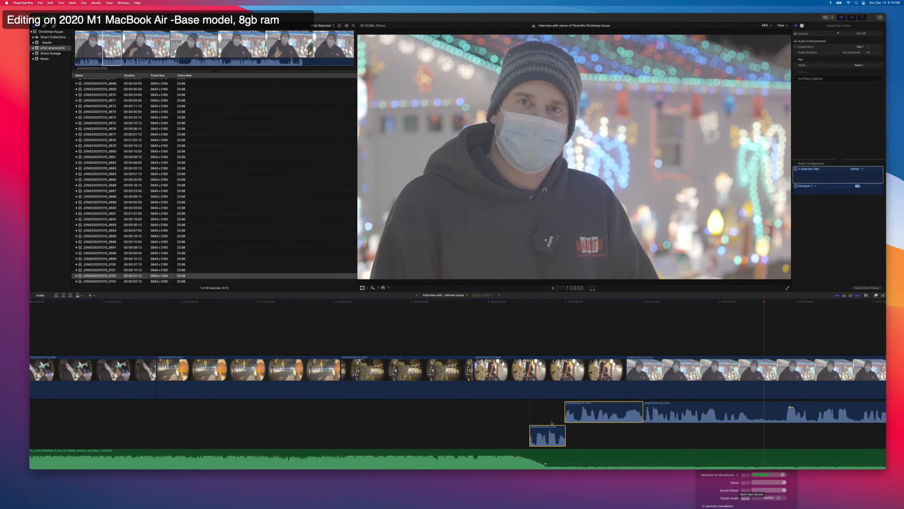
pyautogui.press('space')
pyautogui.hscroll(1, 551, 424)
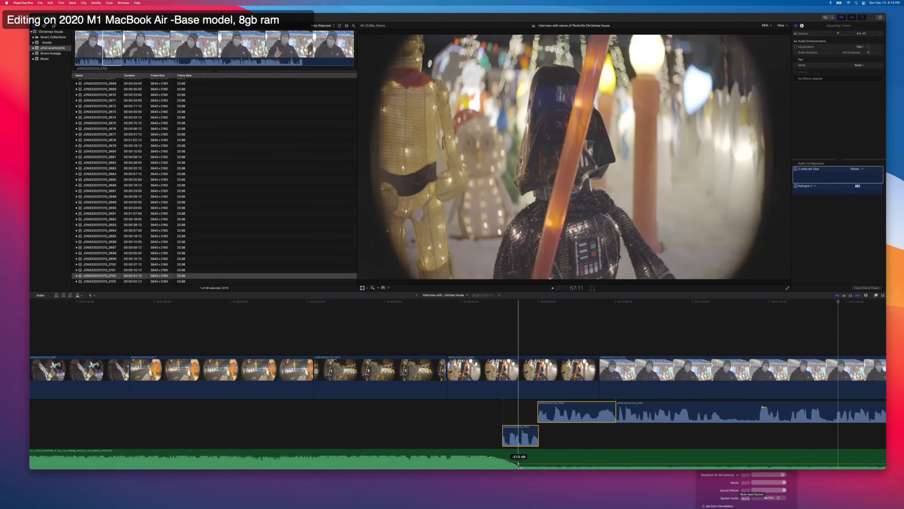
pyautogui.click(491, 440)
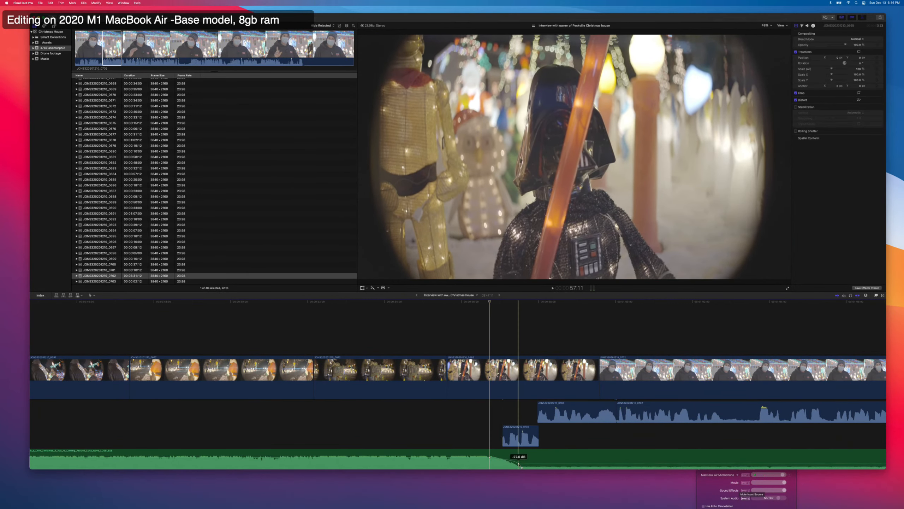
pyautogui.moveTo(518, 463); pyautogui.dragTo(513, 464)
pyautogui.press('space')
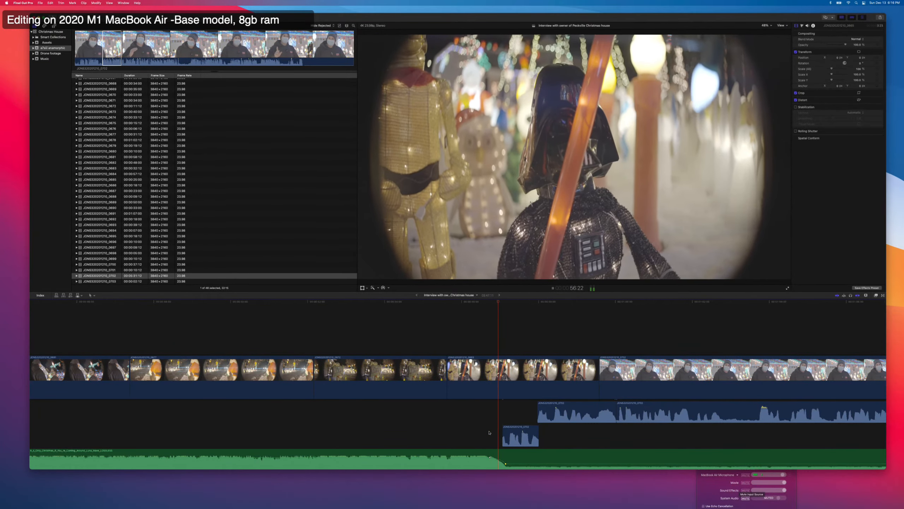
# Play to the end of the interview with the whole timeline in view and trim the interview video's end to 1:13:22.
pyautogui.hotkey('shift', 'z')
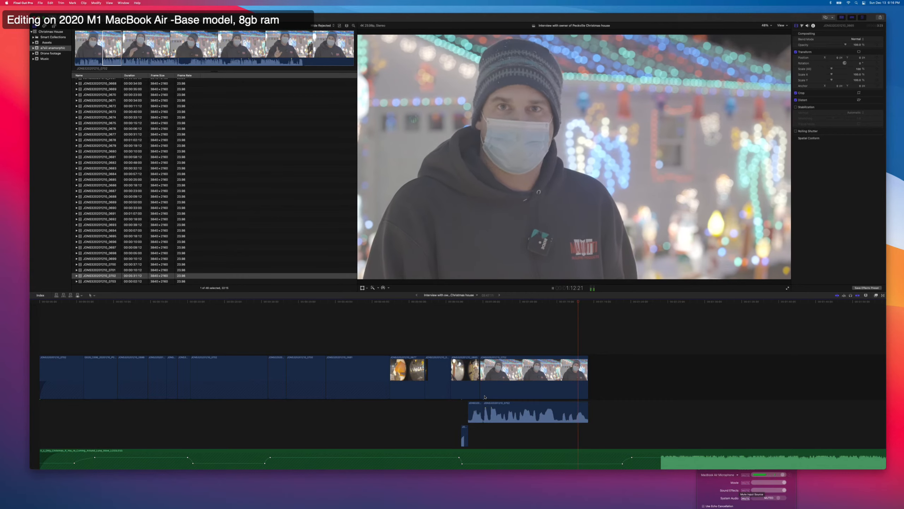
pyautogui.press('space')
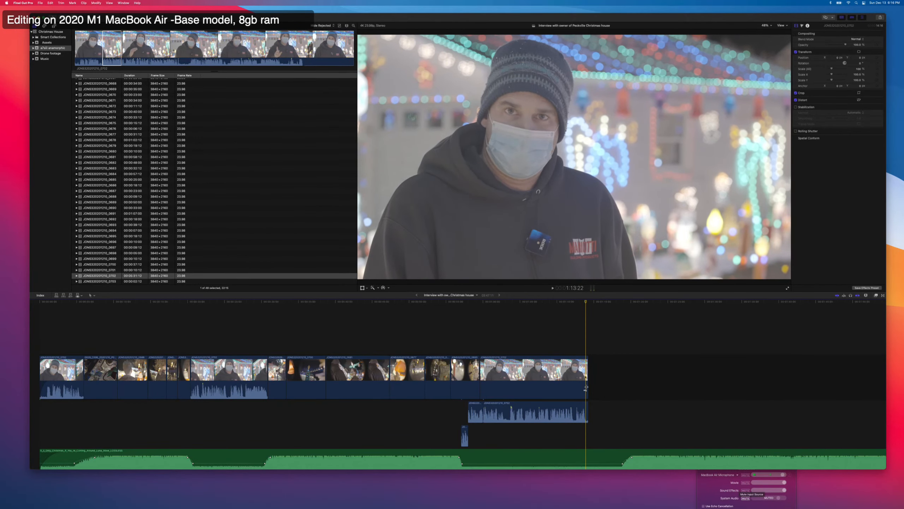
pyautogui.moveTo(586, 387); pyautogui.dragTo(584, 388)
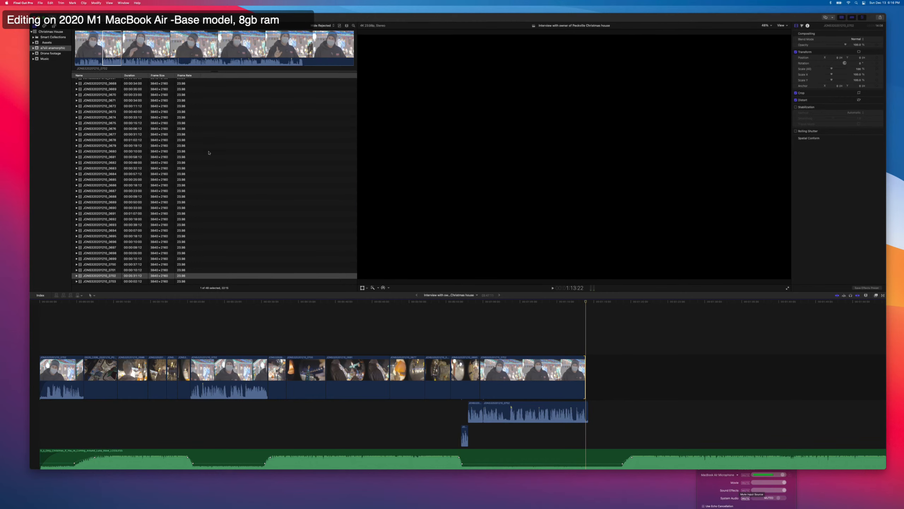
# Append a range of about 39 seconds from the fifth drone footage clip, trim about 16 seconds off its start, and play the join.
pyautogui.click(46, 53)
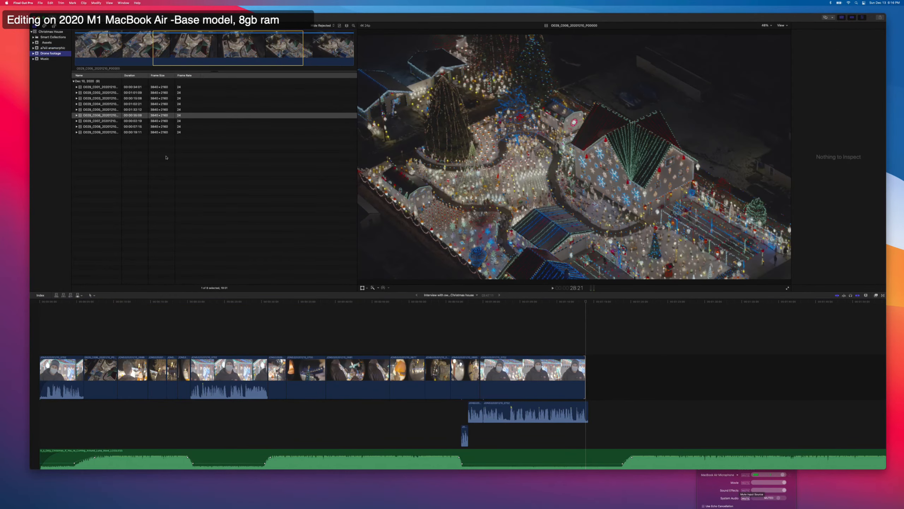
pyautogui.click(107, 110)
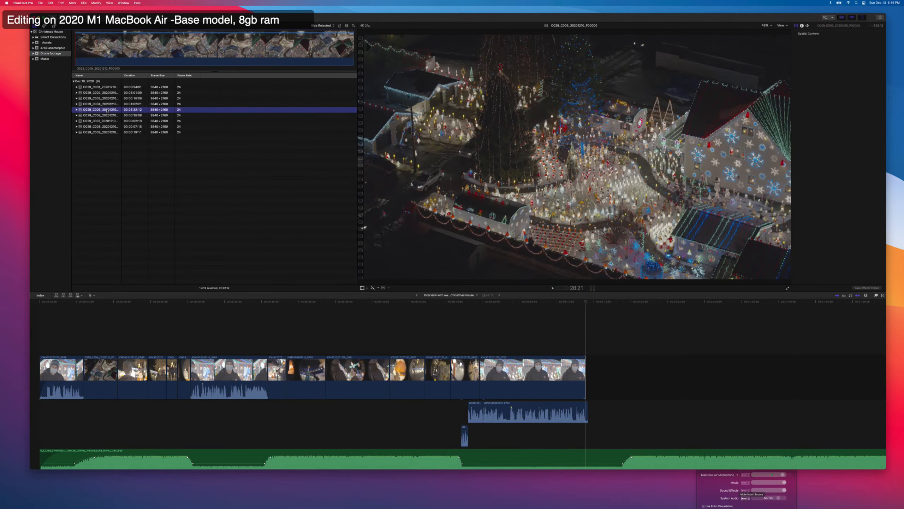
pyautogui.click(109, 52)
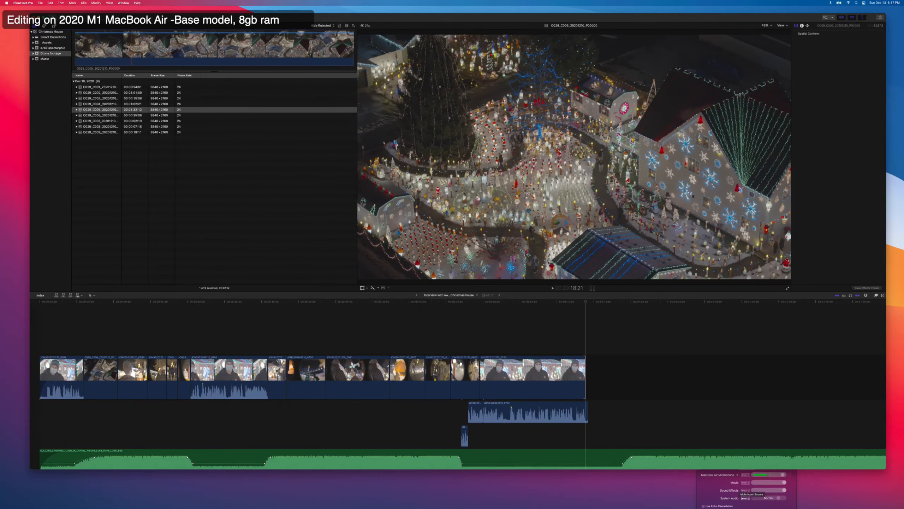
pyautogui.moveTo(126, 47); pyautogui.dragTo(244, 50)
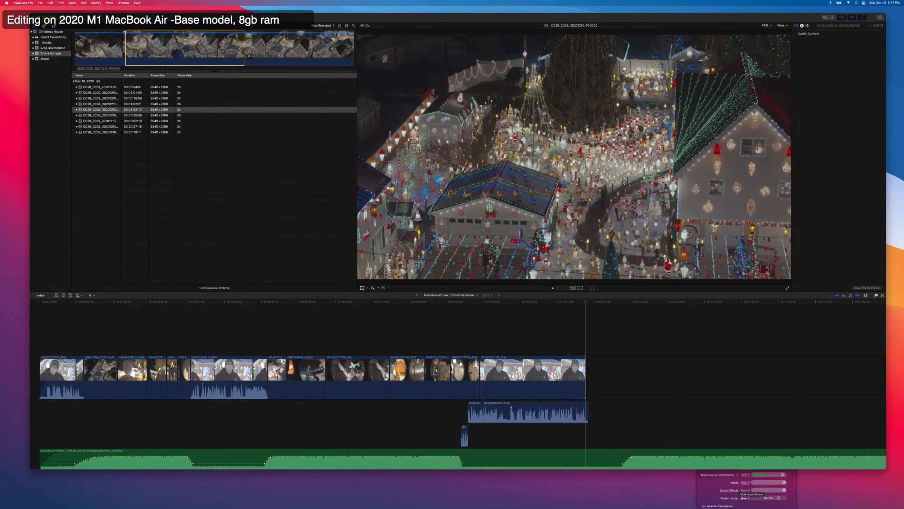
pyautogui.press('e')
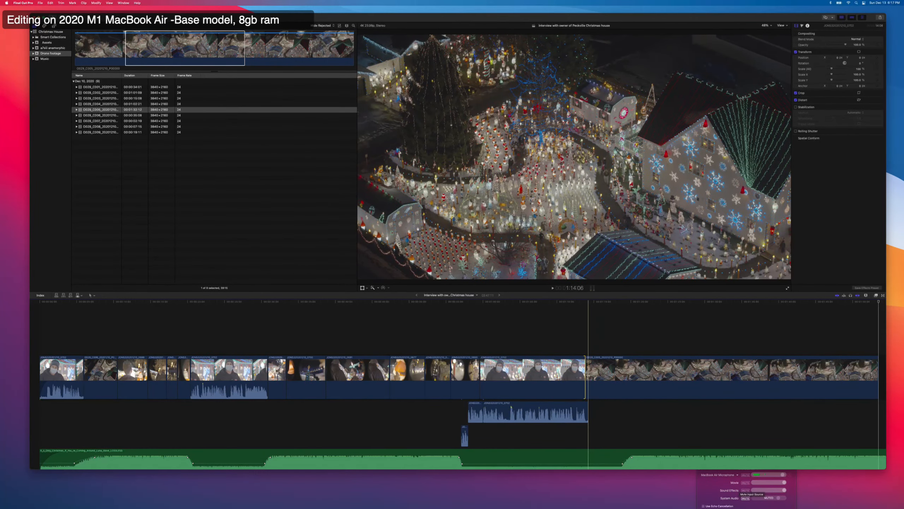
pyautogui.moveTo(588, 374); pyautogui.dragTo(706, 376)
pyautogui.press('space')
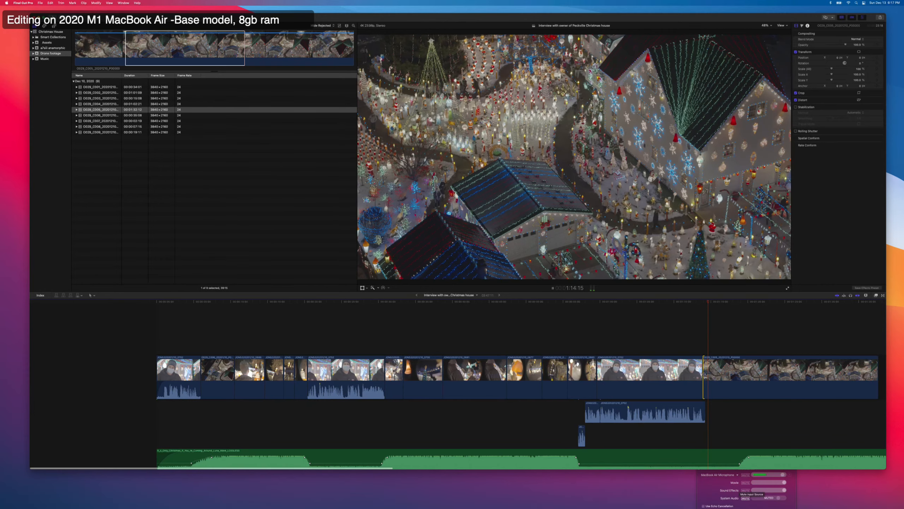
# Move the music's fade-up keyframes earlier so the music rises right where the interview ends, and play the transition into the drone shot.
pyautogui.hscroll(1, 706, 377)
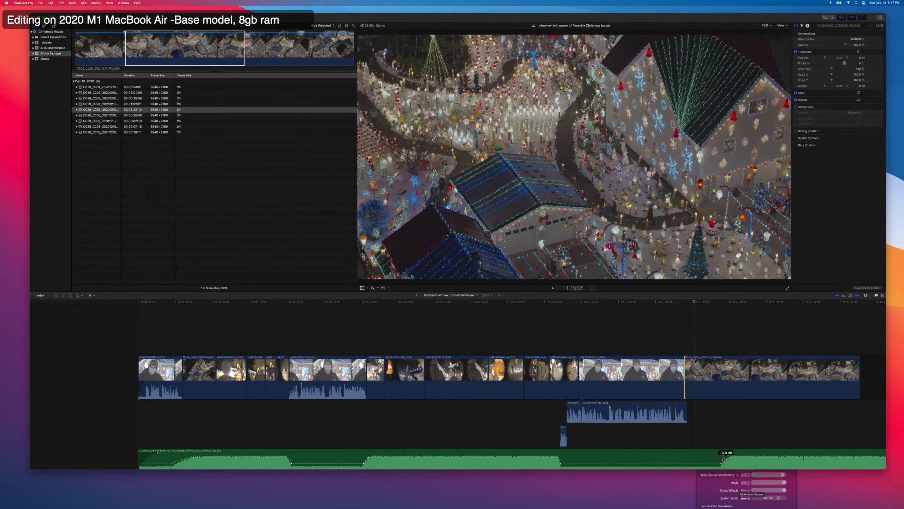
pyautogui.press('space')
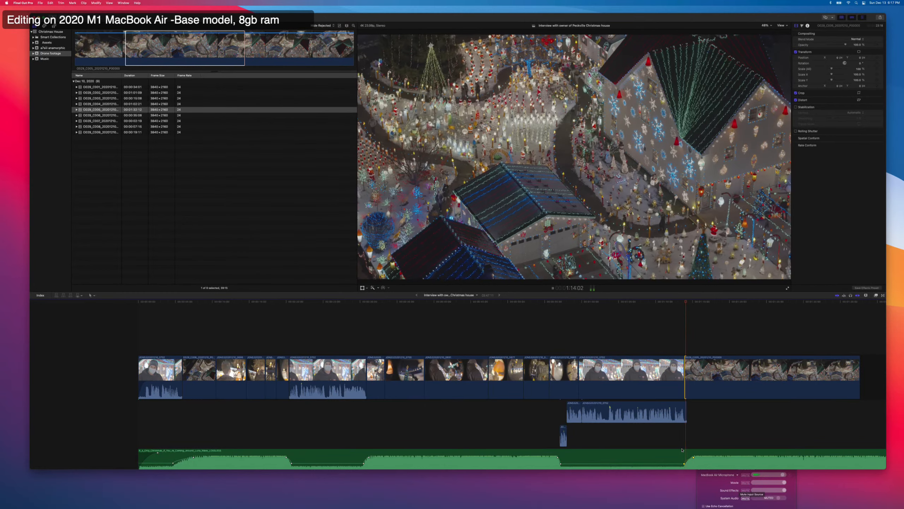
pyautogui.hscroll(1, 682, 439)
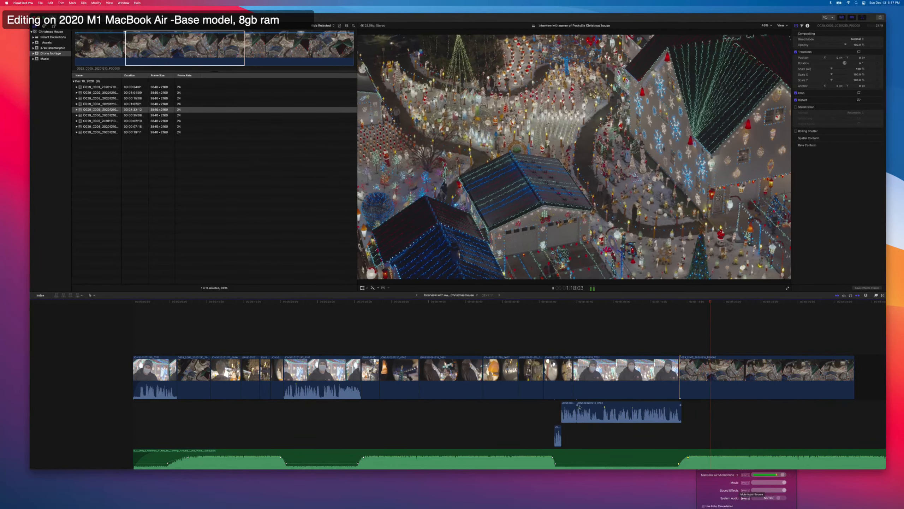
# Play further through the drone shot and trim its end to 1:23:14.
pyautogui.hscroll(5, 600, 417)
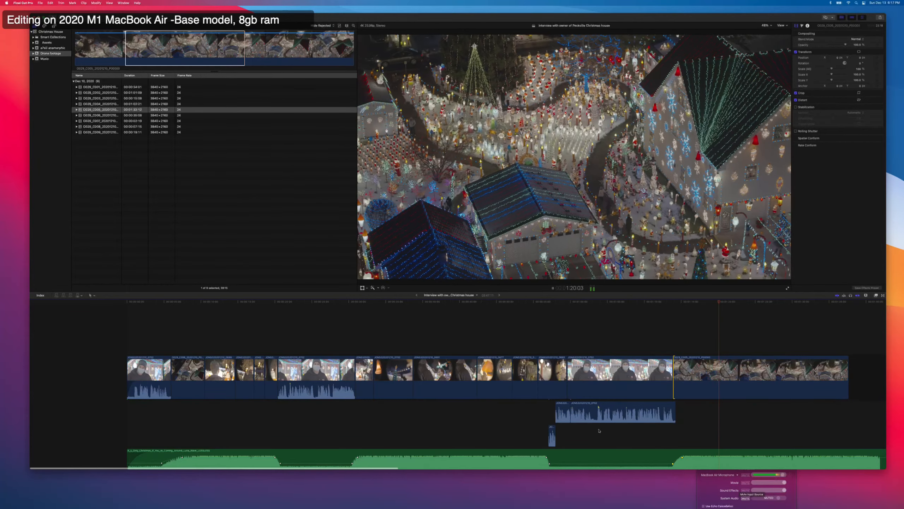
pyautogui.hscroll(5, 599, 430)
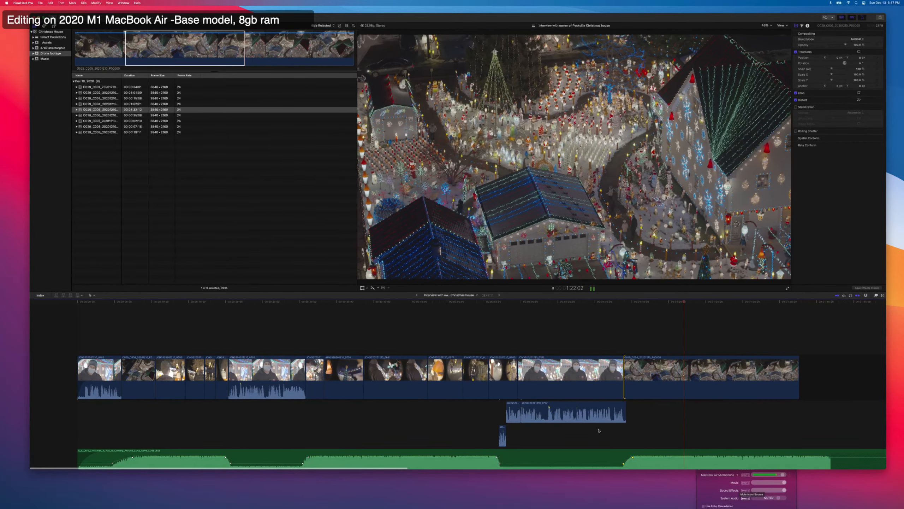
pyautogui.press('space')
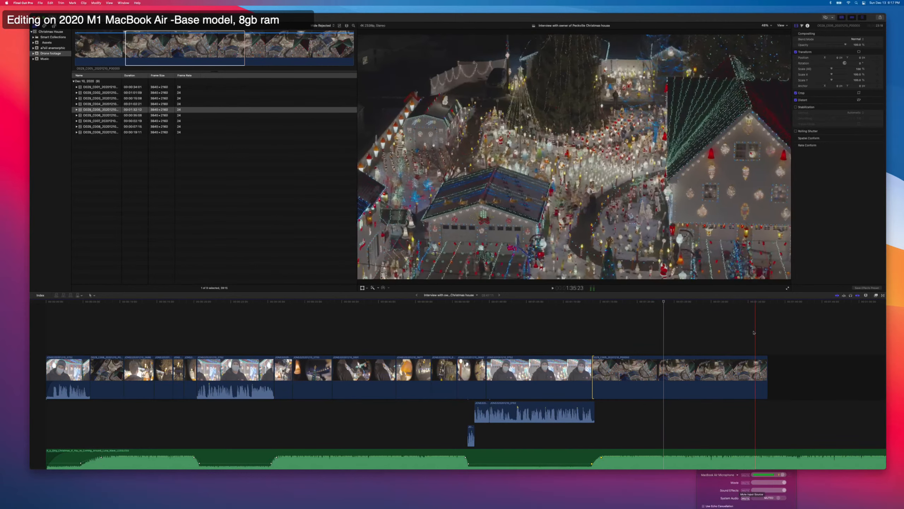
pyautogui.moveTo(766, 367); pyautogui.dragTo(664, 372)
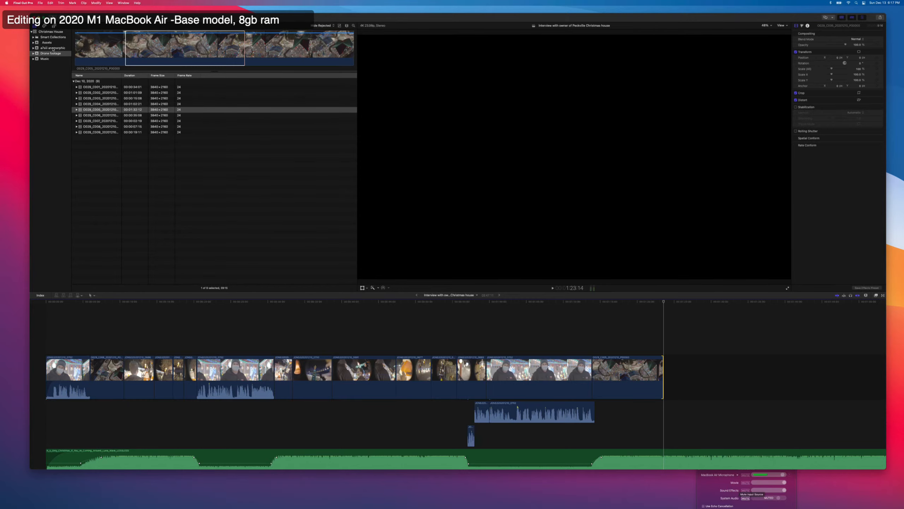
# Show the anamorphic event's clips as filmstrips and append about 2 seconds of the boy standing by the glowing lights.
pyautogui.click(53, 48)
pyautogui.click(136, 208)
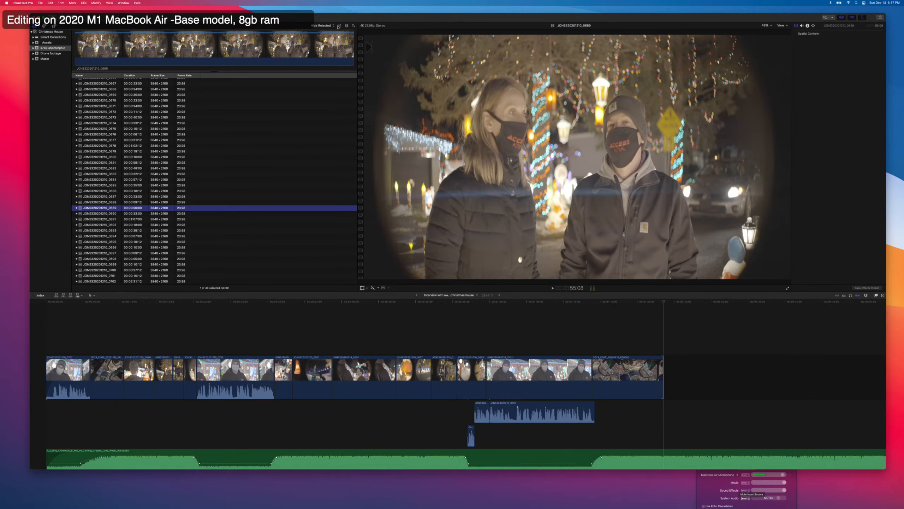
pyautogui.click(338, 26)
pyautogui.scroll(3, 209, 187)
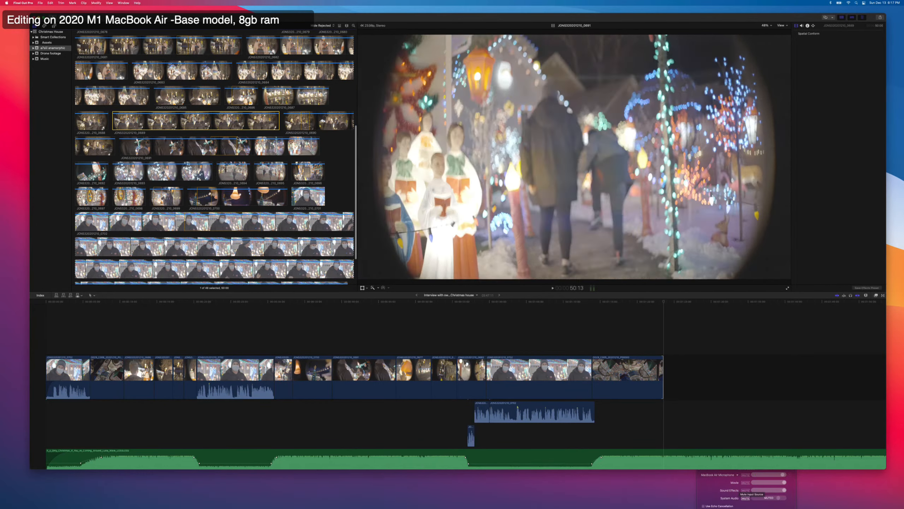
pyautogui.scroll(2, 237, 138)
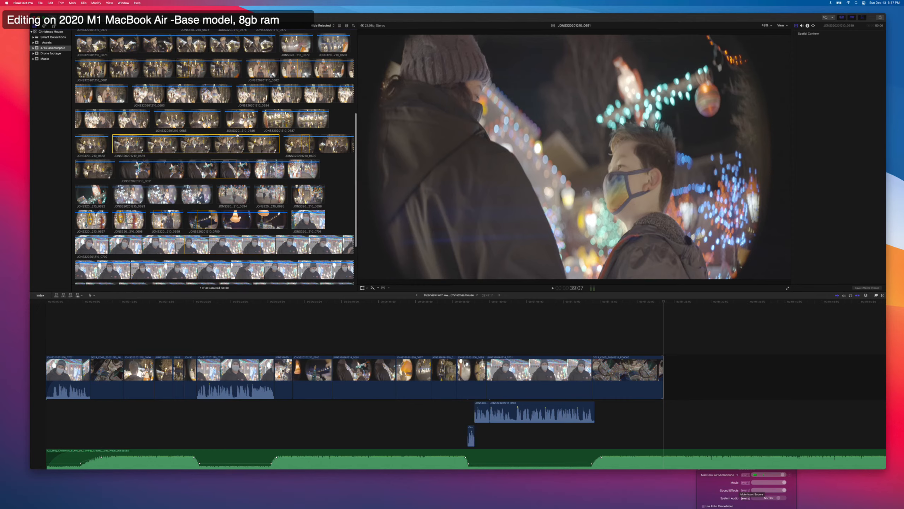
pyautogui.scroll(2, 238, 135)
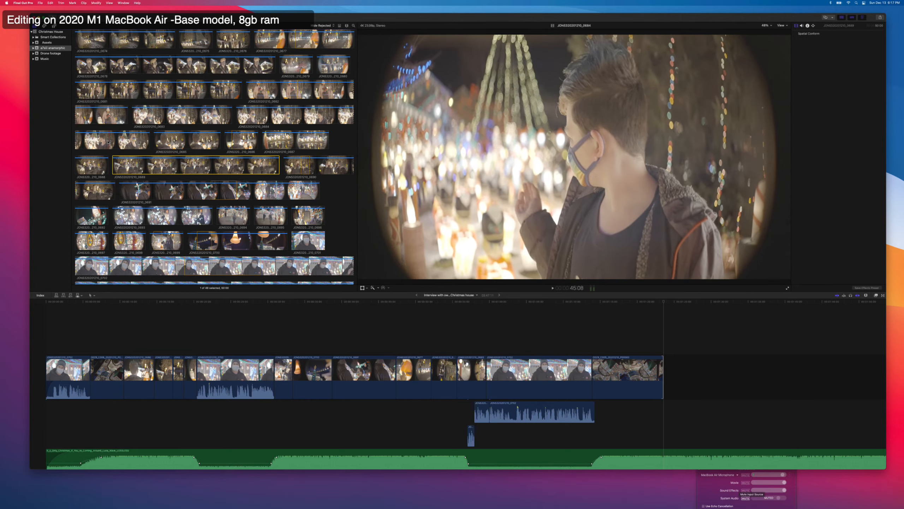
pyautogui.moveTo(108, 142); pyautogui.dragTo(112, 142)
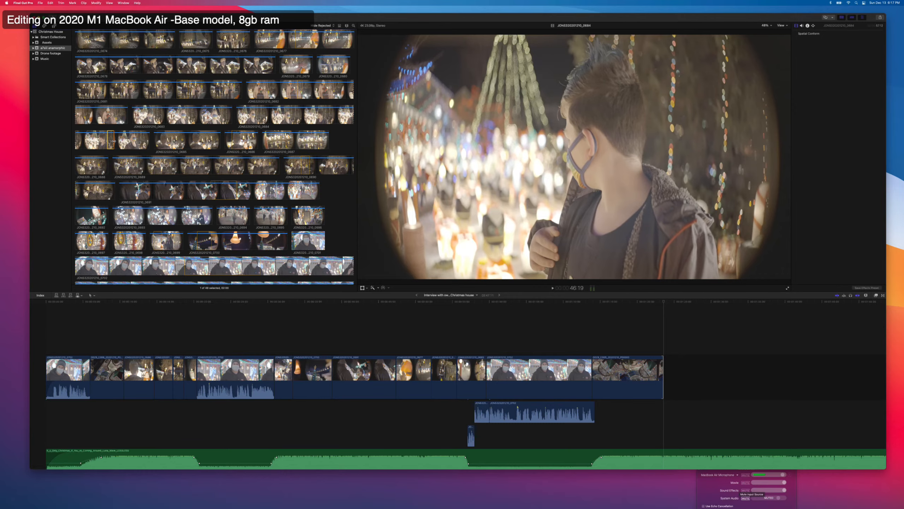
pyautogui.press('e')
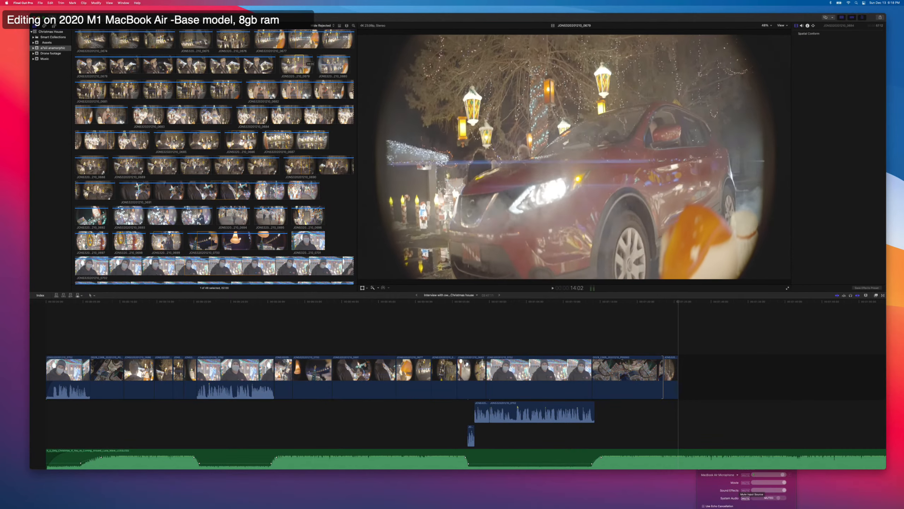
# Append about 6 seconds of the red car shot and about 3 seconds of the lit parrot decoration to the timeline.
pyautogui.press('e')
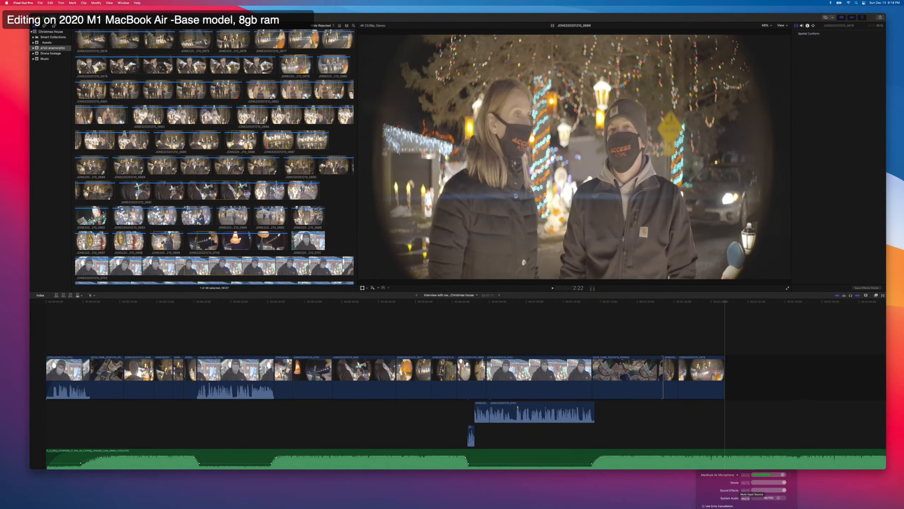
pyautogui.scroll(-1, 133, 172)
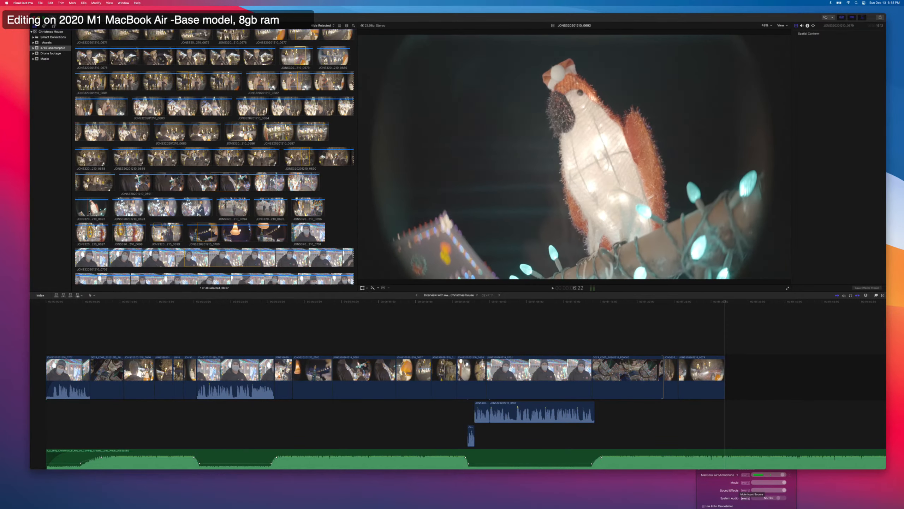
pyautogui.moveTo(88, 213); pyautogui.dragTo(108, 213)
pyautogui.press('e')
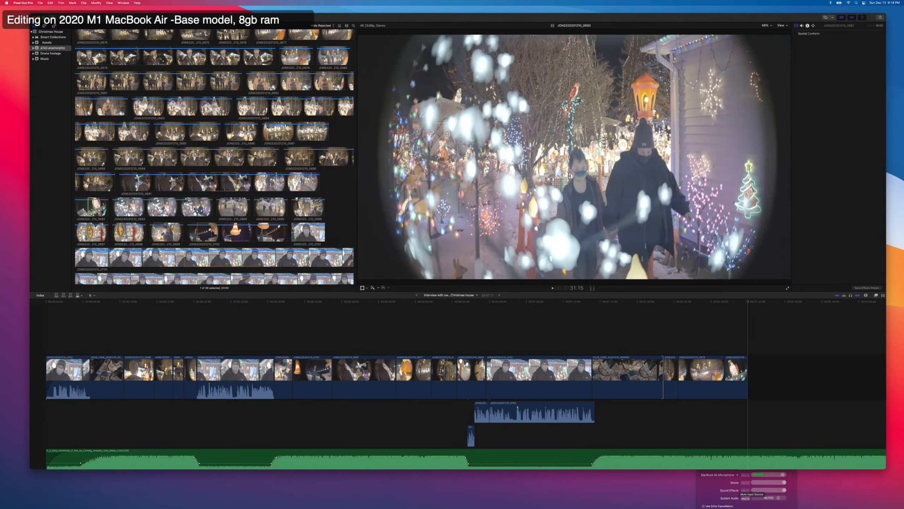
# Append about 5 seconds of the pair walking past the lights and about 7 seconds of the wide decorated yard shot.
pyautogui.moveTo(183, 208); pyautogui.dragTo(195, 209)
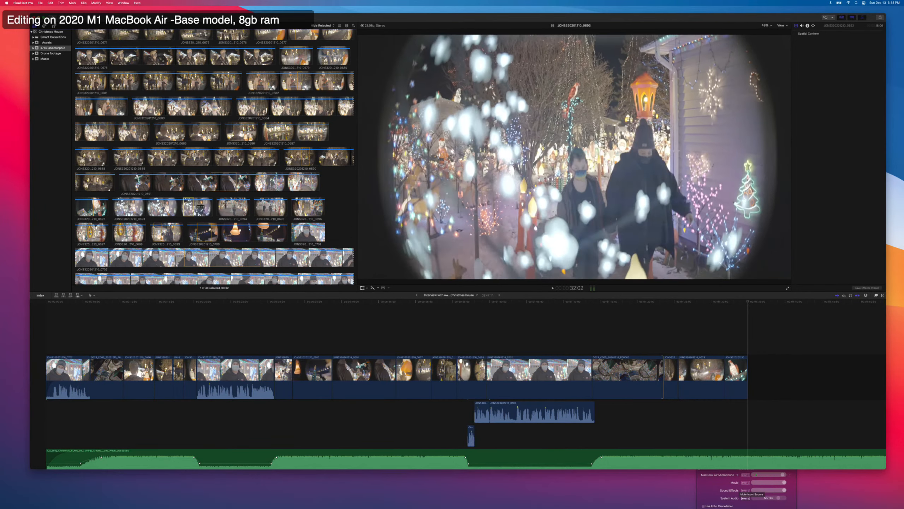
pyautogui.press('e')
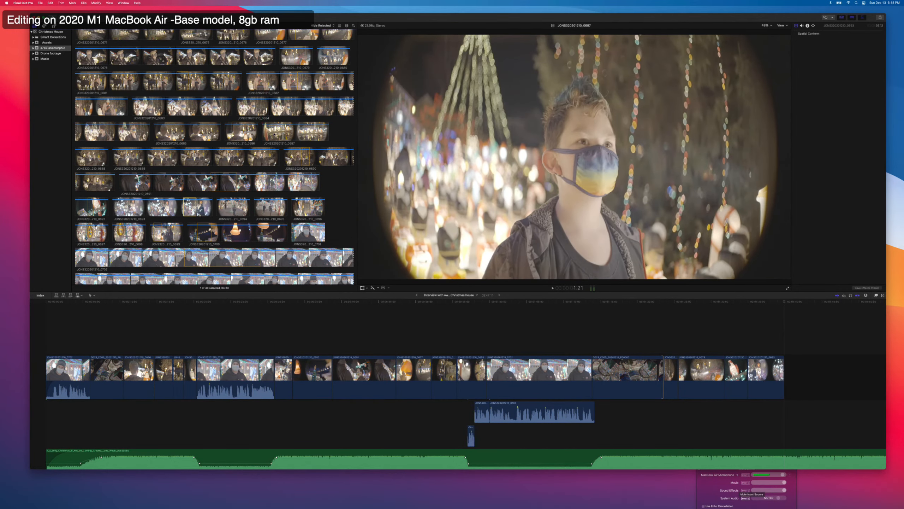
pyautogui.scroll(3, 274, 134)
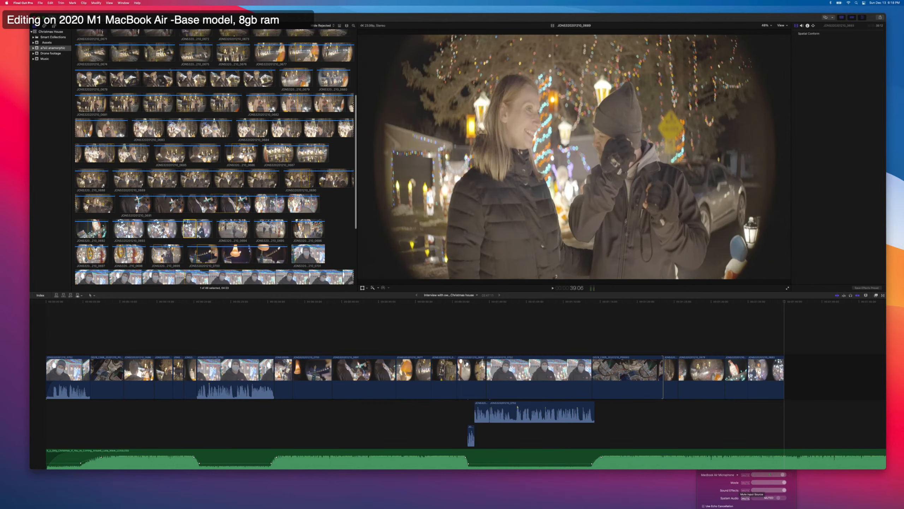
pyautogui.scroll(5, 244, 149)
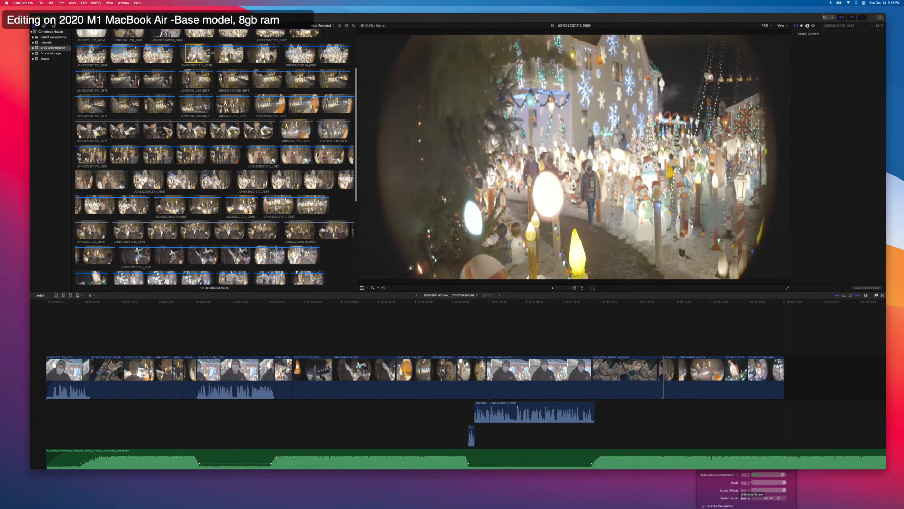
pyautogui.press('e')
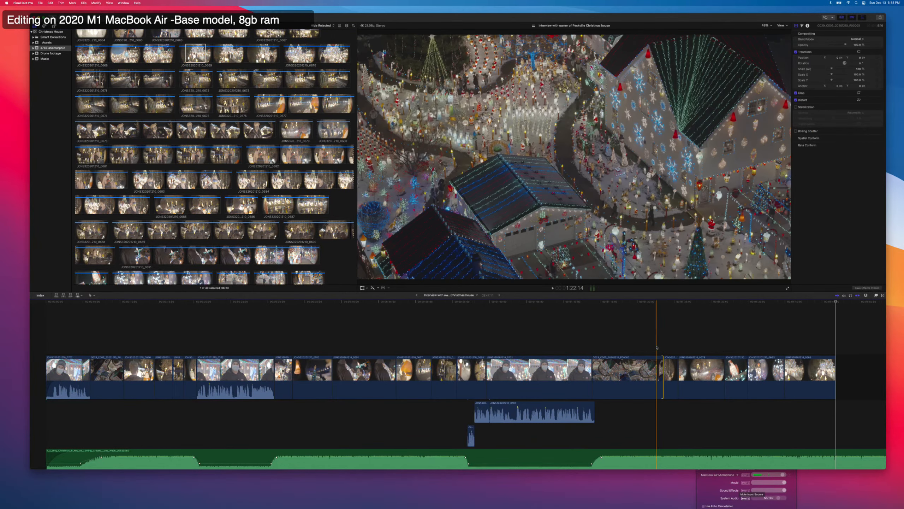
# Play the drone shot after the interview and trim its end back to about 1:17:07.
pyautogui.click(654, 337)
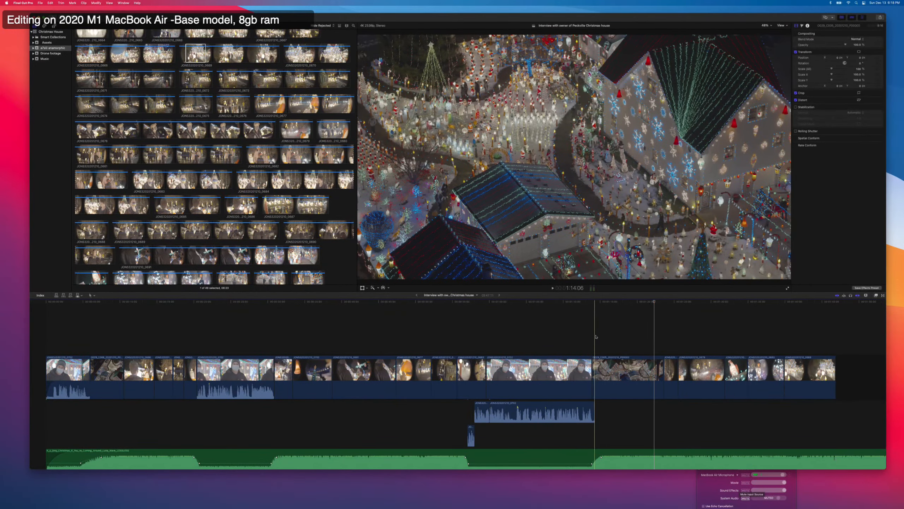
pyautogui.press('space')
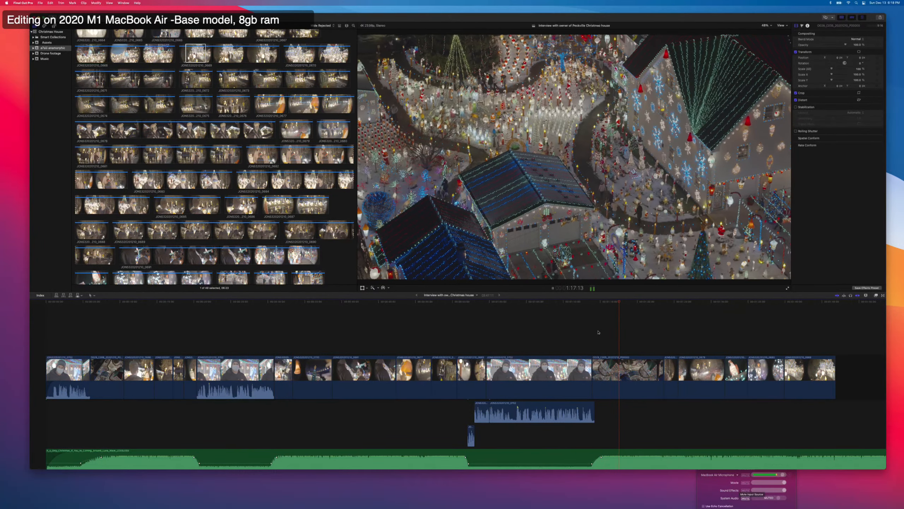
pyautogui.press('space')
pyautogui.click(661, 377)
pyautogui.moveTo(661, 377); pyautogui.dragTo(617, 371)
pyautogui.press('space')
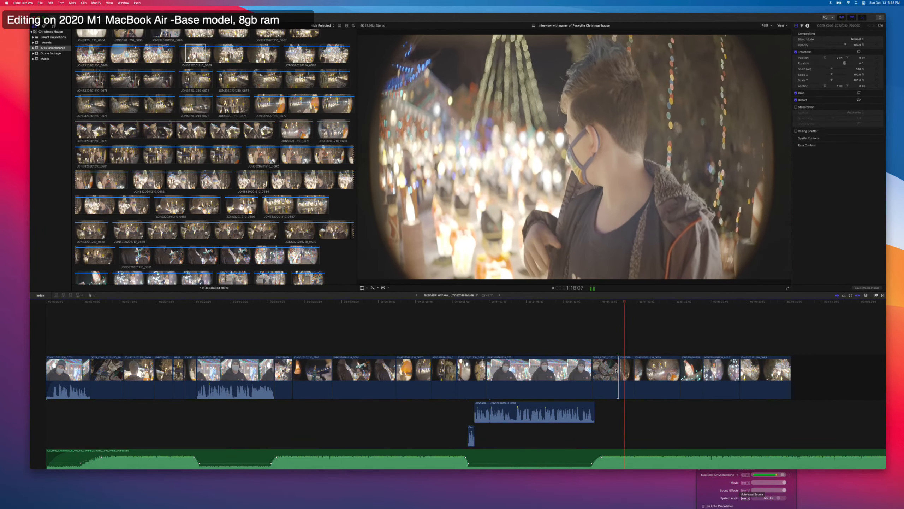
pyautogui.press(',')
pyautogui.press(',')
pyautogui.press(',')
pyautogui.press(',')
pyautogui.press(',')
pyautogui.press(',')
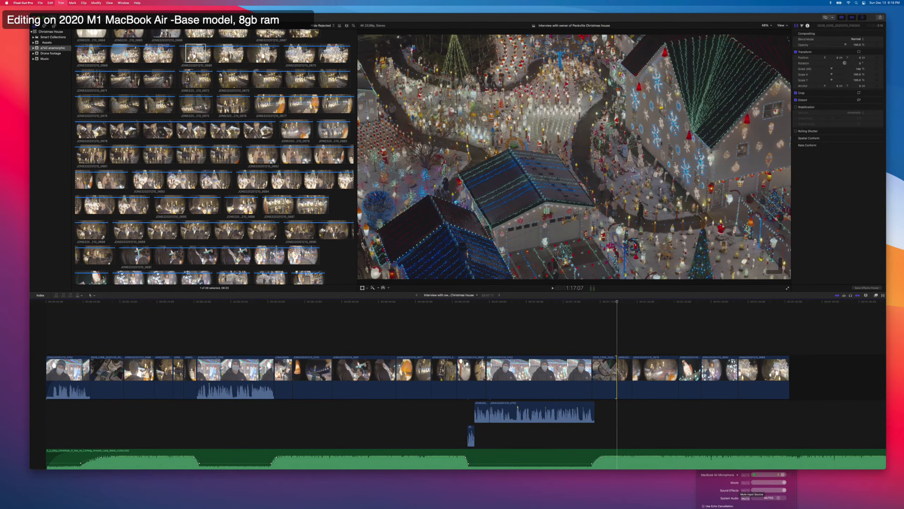
# Play on through the boy and red car shots, cut the red car shot at 1:21:15 and delete the remainder.
pyautogui.press('space')
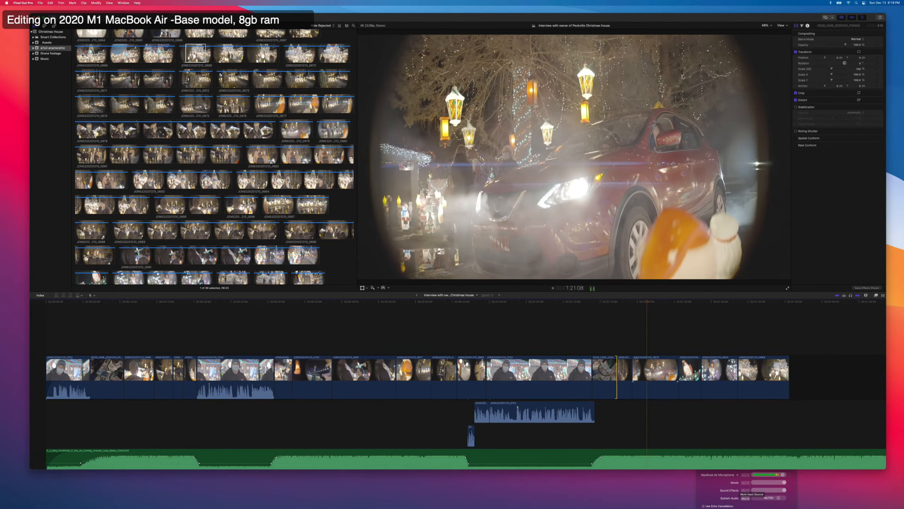
pyautogui.press('space')
pyautogui.click(648, 369)
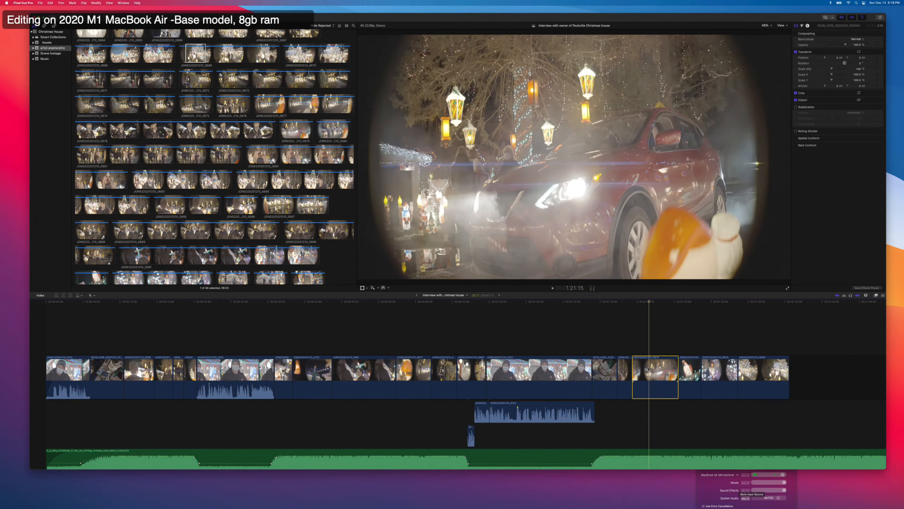
pyautogui.press('super+b')
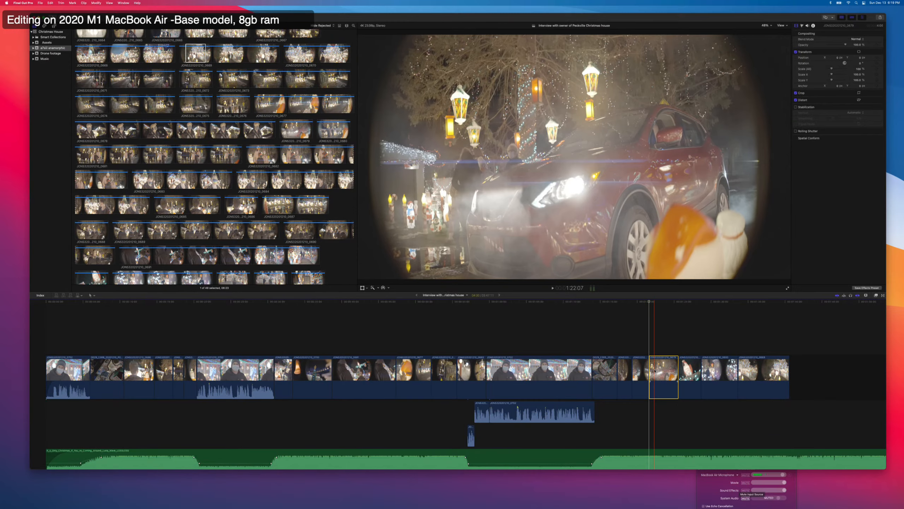
pyautogui.press('Delete')
# Shorten the lit parrot decoration shot by about 1.5 seconds at its end and play the cut.
pyautogui.press('space')
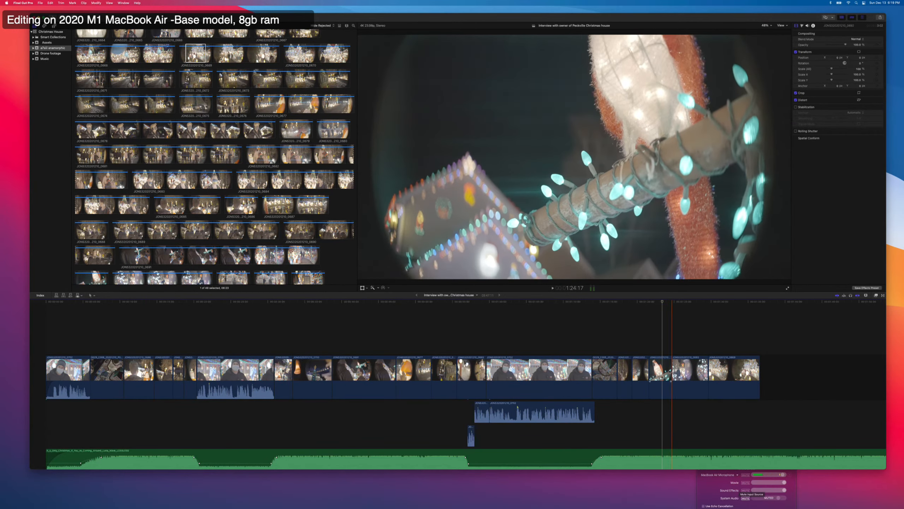
pyautogui.moveTo(671, 371); pyautogui.dragTo(662, 372)
pyautogui.press('space')
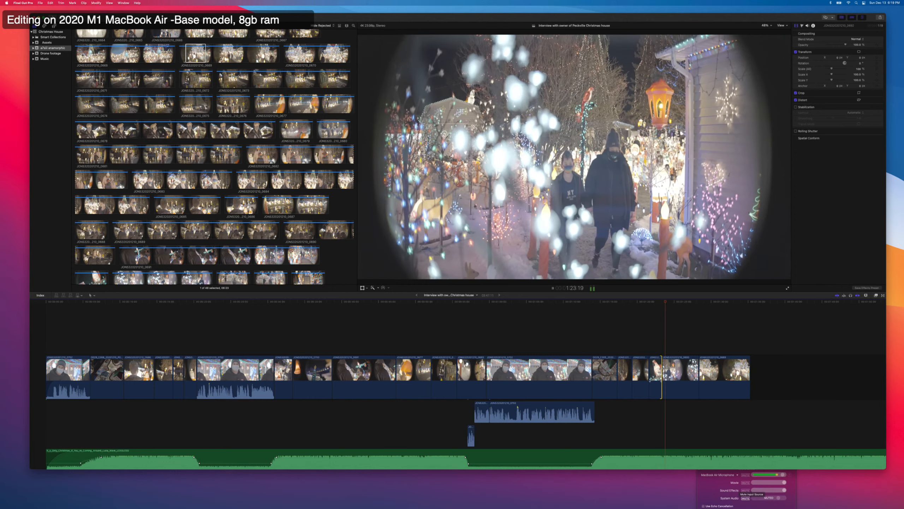
# Trim the end of the shot of the pair walking to leave about 2 seconds, then play into the wide yard shot.
pyautogui.press('space')
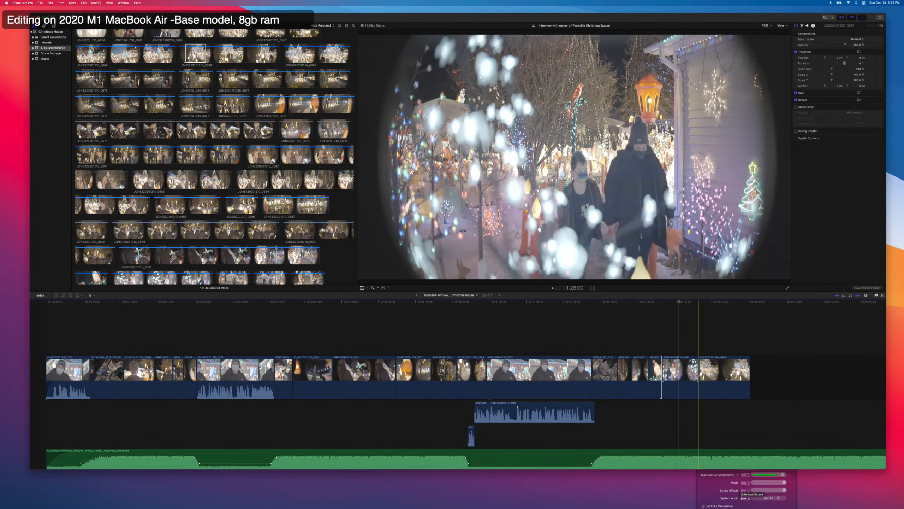
pyautogui.moveTo(700, 373); pyautogui.dragTo(685, 372)
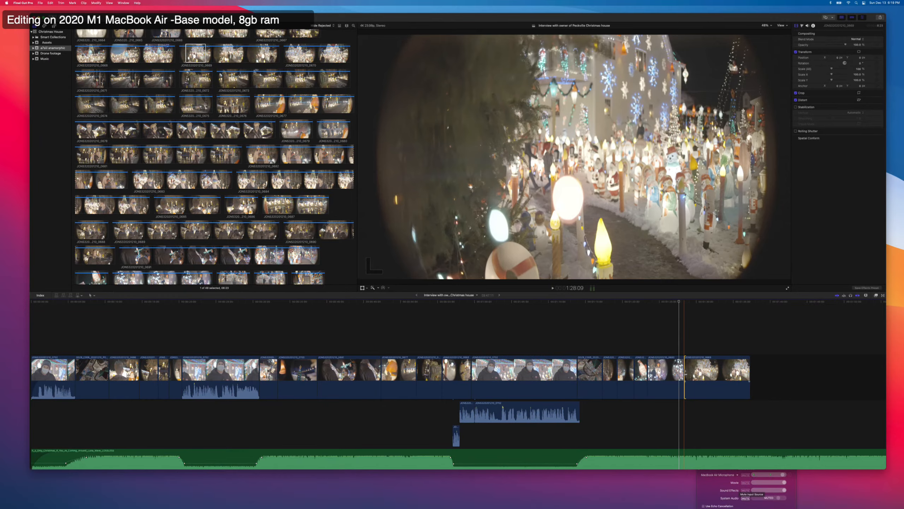
pyautogui.press('super+z')
pyautogui.press('space')
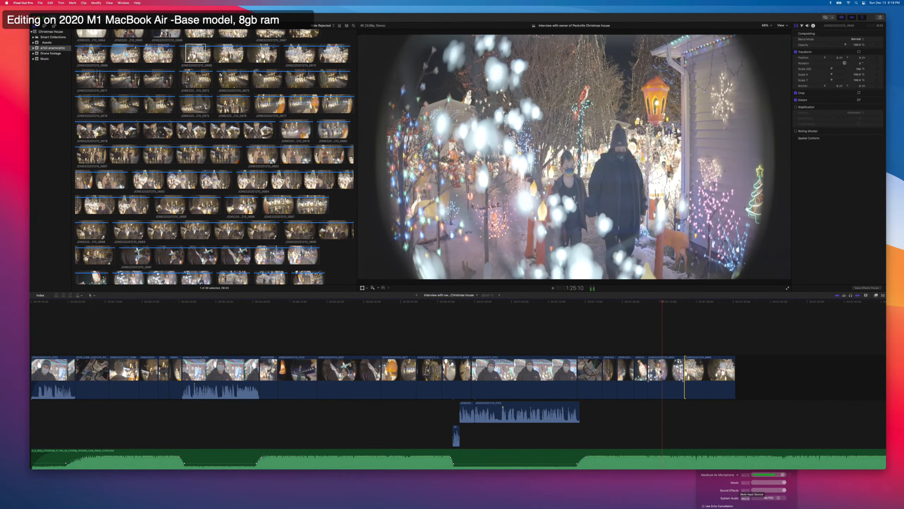
pyautogui.press('space')
pyautogui.press('space')
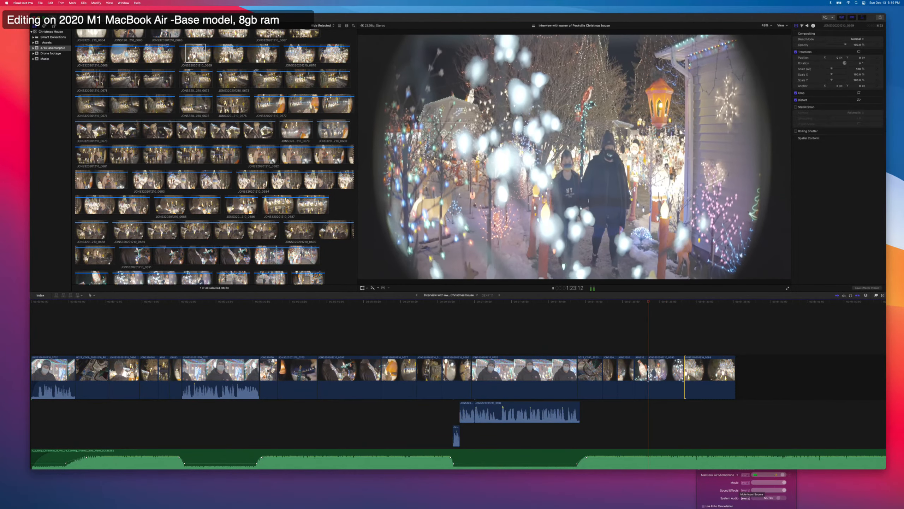
pyautogui.press('space')
pyautogui.moveTo(683, 373); pyautogui.dragTo(664, 372)
pyautogui.press('space')
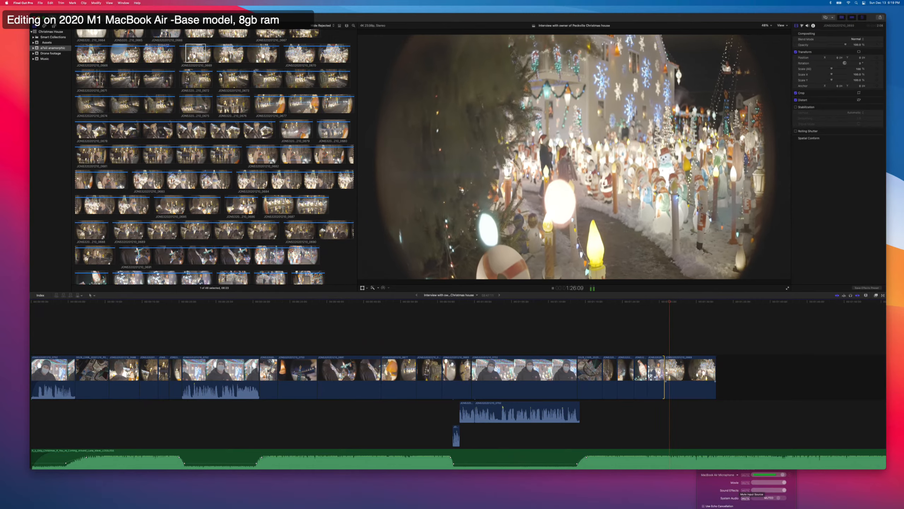
pyautogui.hscroll(2, 641, 385)
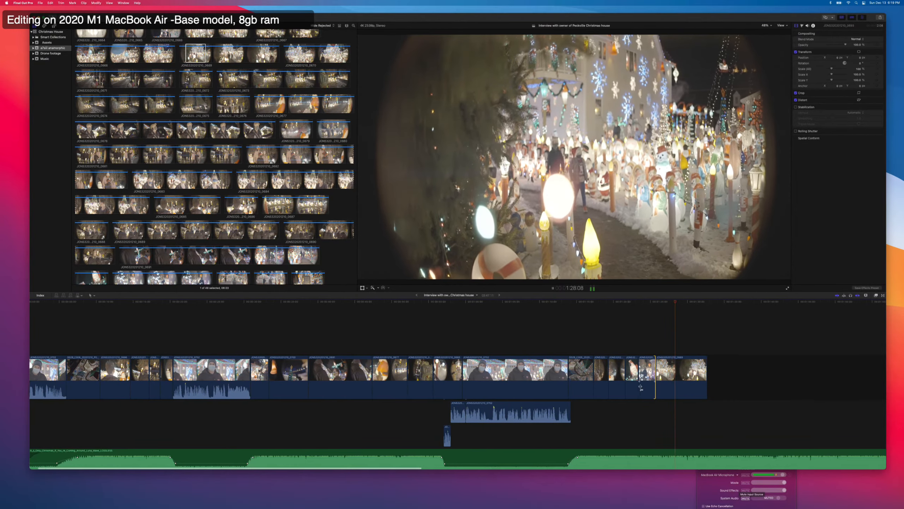
pyautogui.press('space')
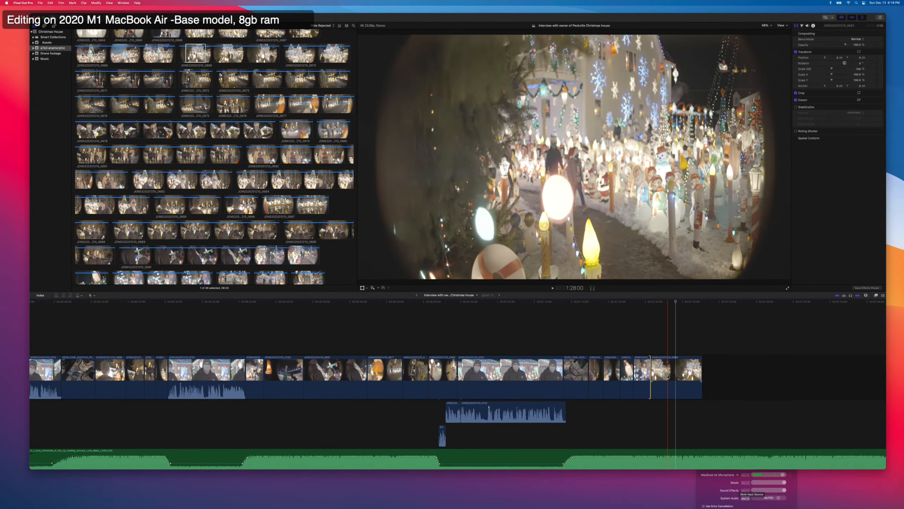
# Select the long owner interview clip in the anamorphic event and show the event's clips as a list.
pyautogui.click(677, 371)
pyautogui.scroll(-10, 261, 236)
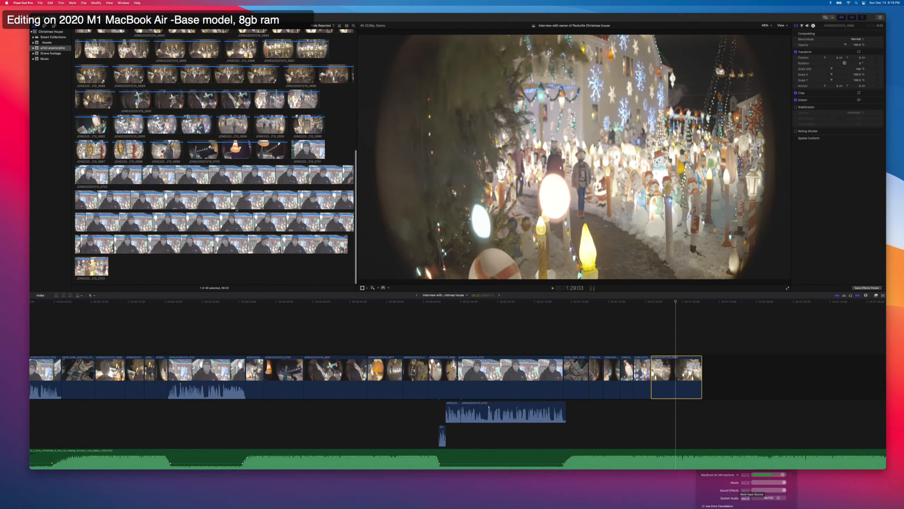
pyautogui.click(242, 199)
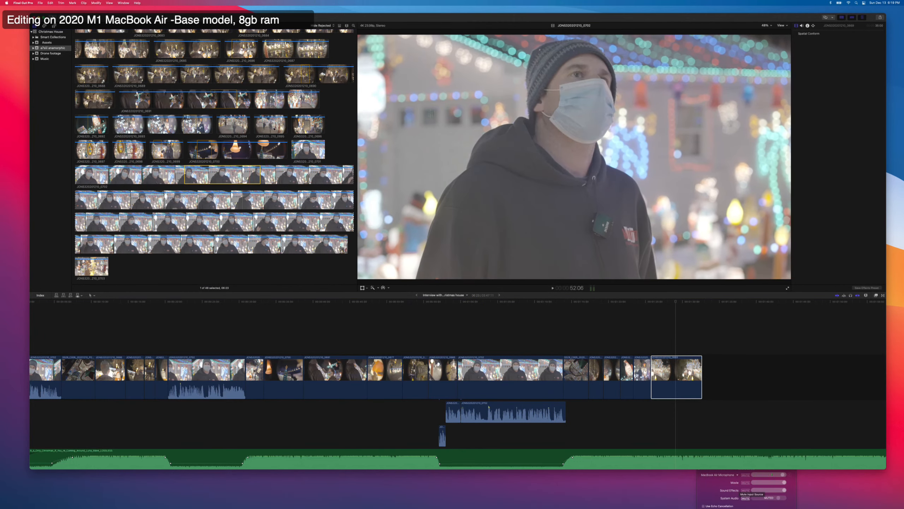
pyautogui.click(340, 26)
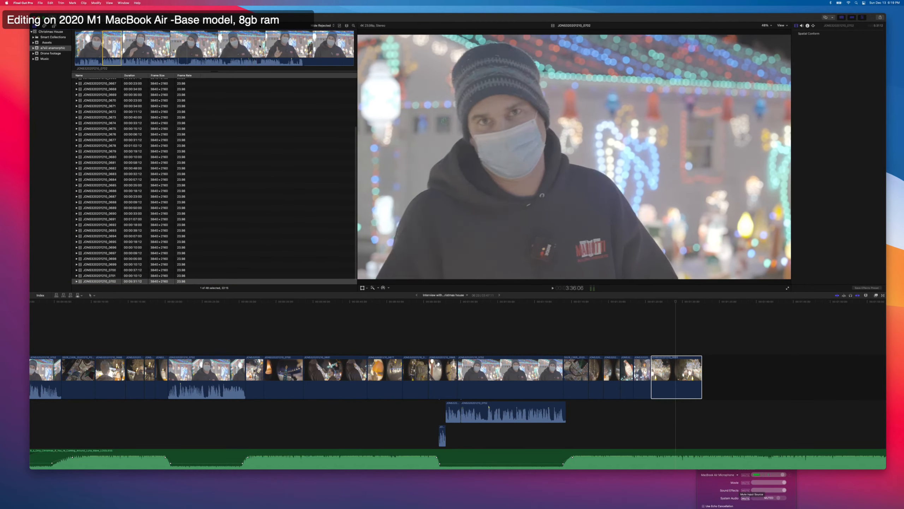
# Play the interview clip, mark about 13 seconds of it starting at 3:51:03, and append the range to the timeline.
pyautogui.press('space')
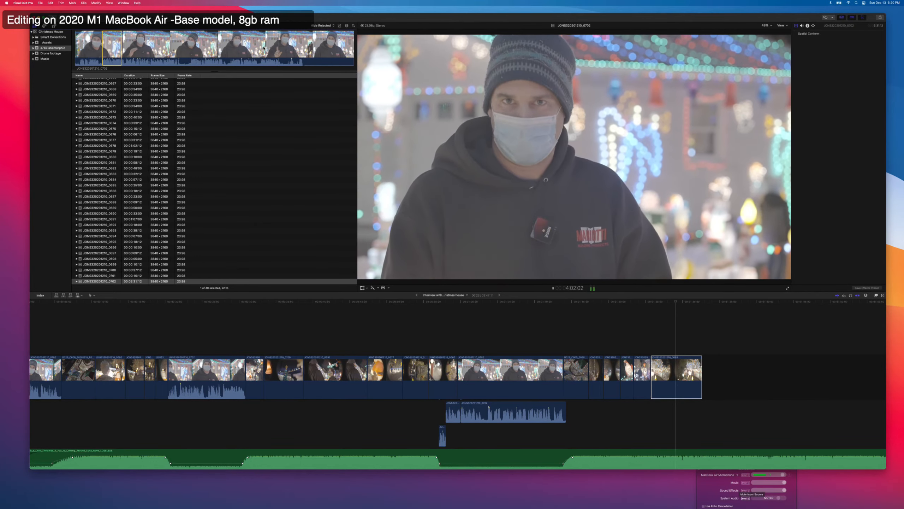
pyautogui.press('space')
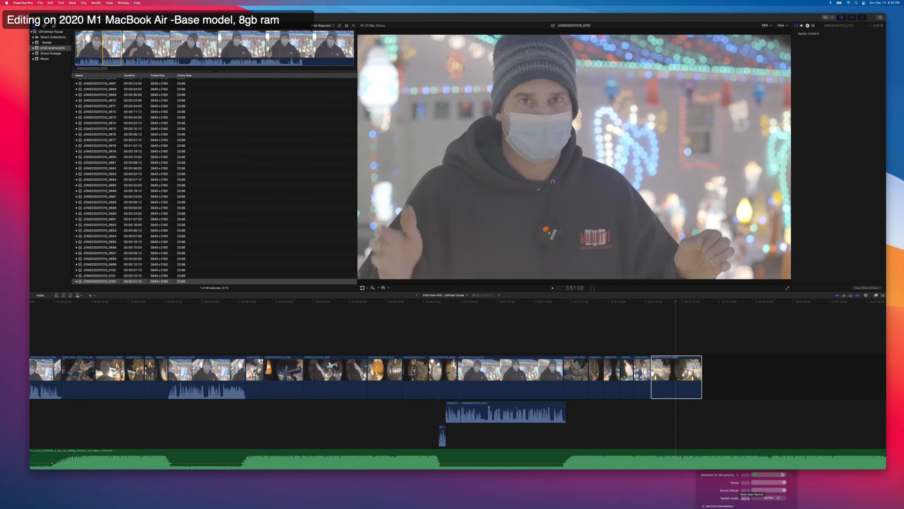
pyautogui.press('i')
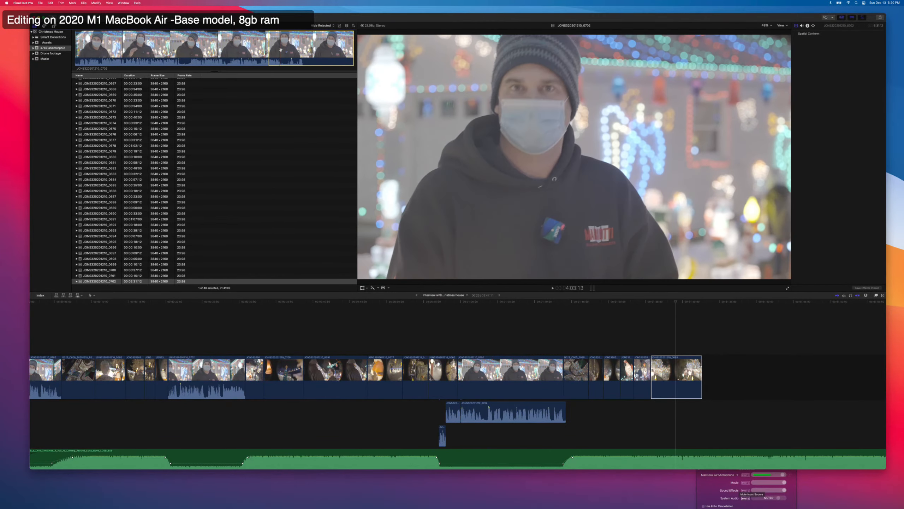
pyautogui.press('o')
pyautogui.press('e')
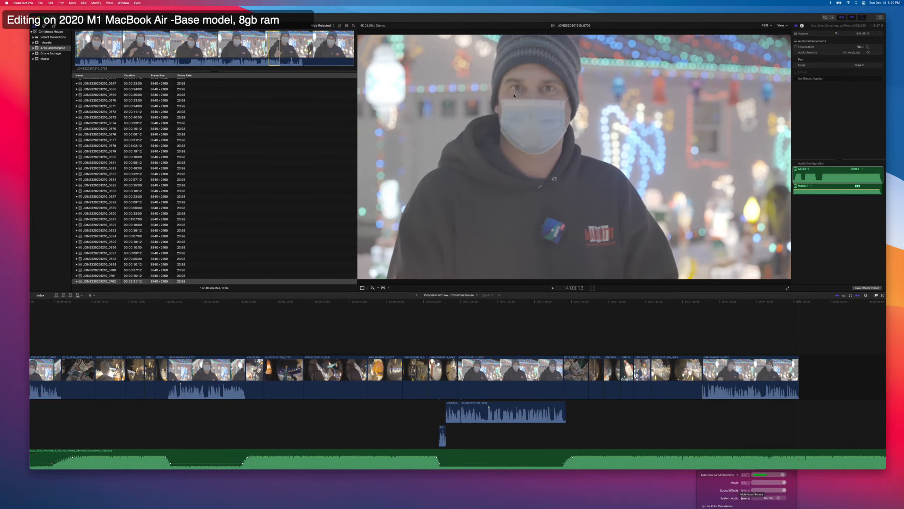
# Disable the music clip in the timeline so the new interview segment plays without it.
pyautogui.hscroll(3, 697, 321)
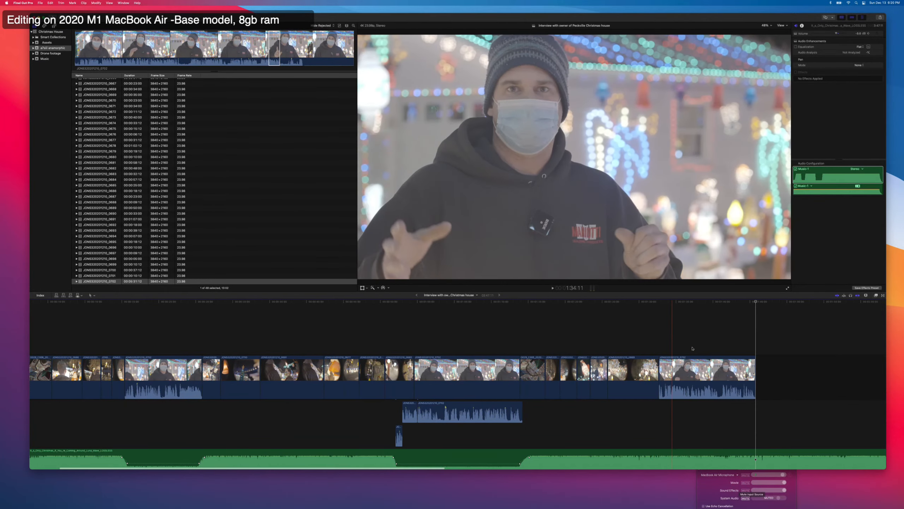
pyautogui.click(666, 452)
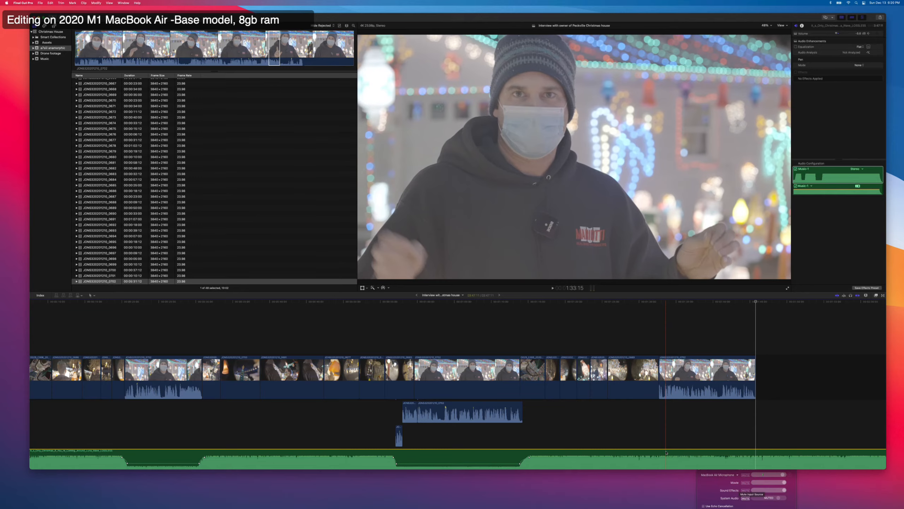
pyautogui.press('v')
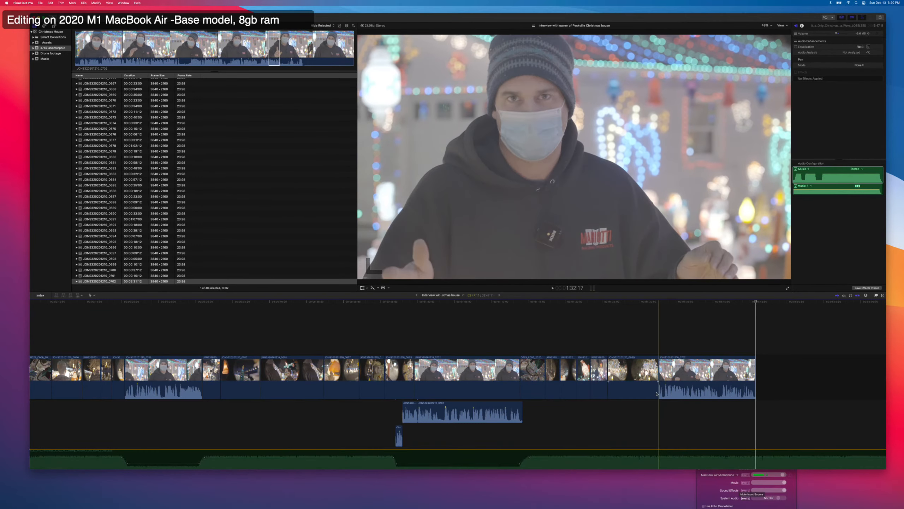
# Trim about 1 second off the start of the new interview segment and play it through.
pyautogui.press('space')
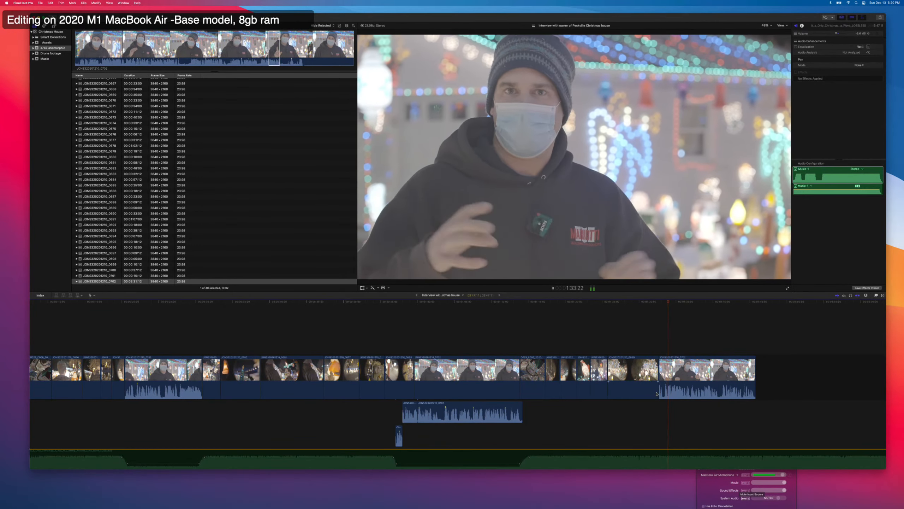
pyautogui.press('space')
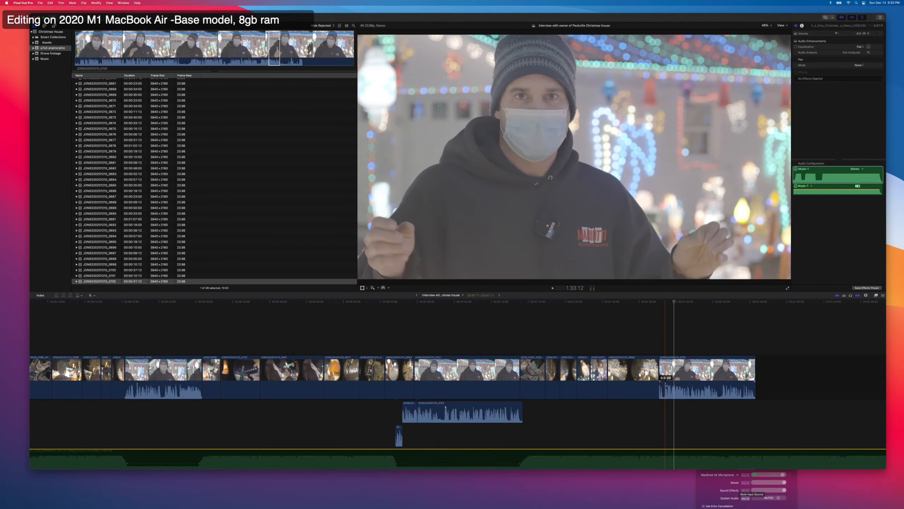
pyautogui.moveTo(660, 390); pyautogui.dragTo(667, 390)
pyautogui.press('space')
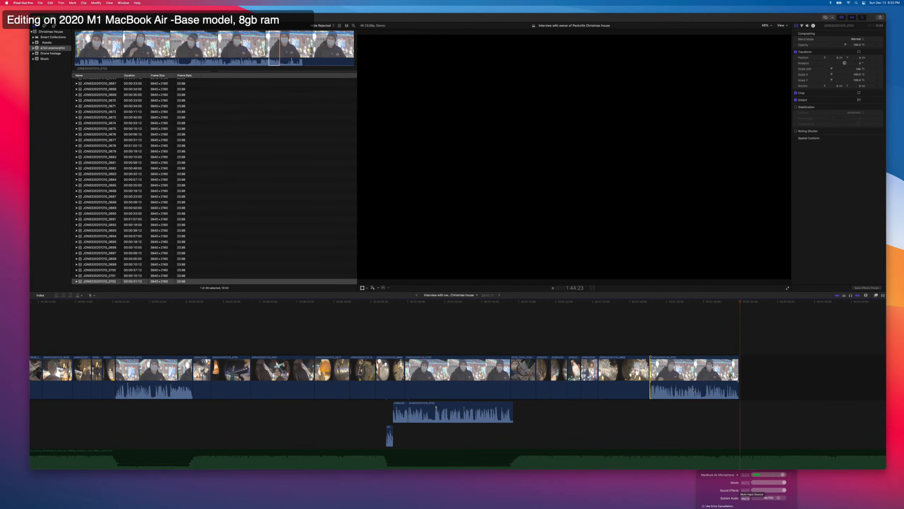
pyautogui.press('space')
pyautogui.press('space')
pyautogui.press('space')
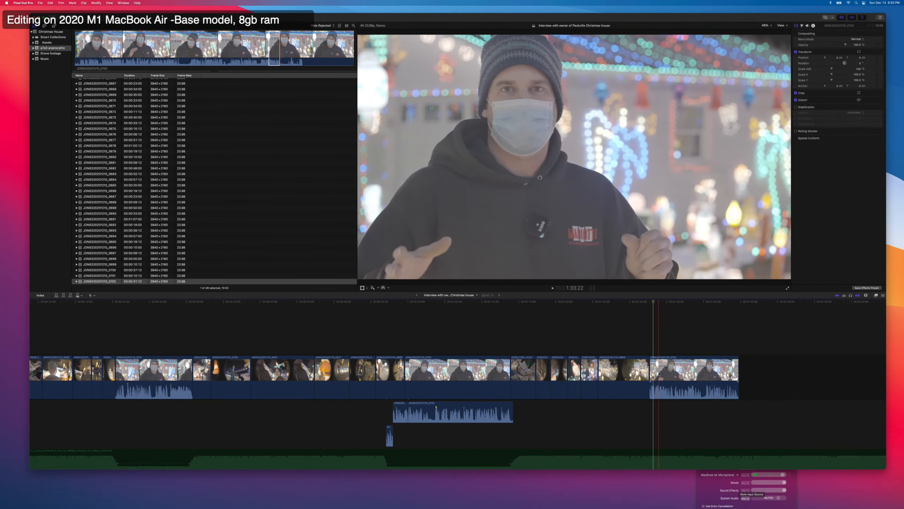
# Expand the new interview segment's audio and trim about 2.5 seconds off its video start so the speech begins under the yard shot.
pyautogui.rightClick(661, 372)
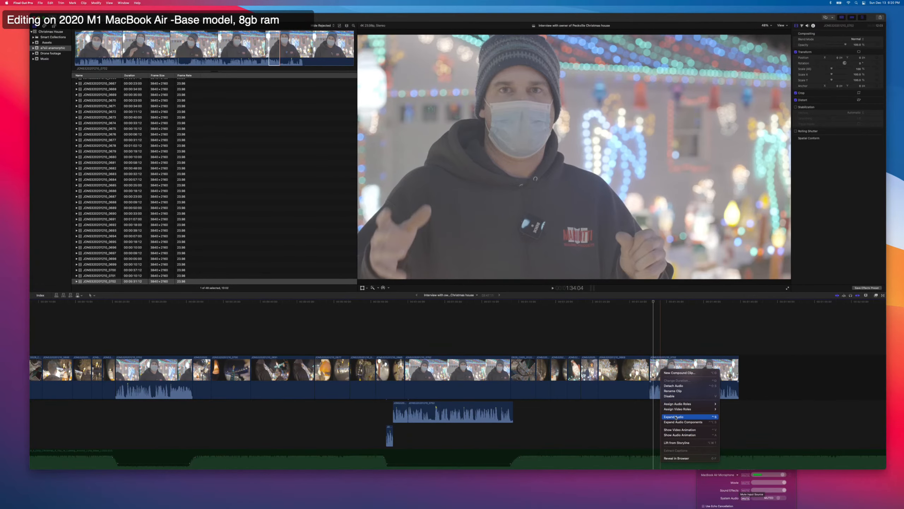
pyautogui.click(676, 416)
pyautogui.moveTo(651, 372); pyautogui.dragTo(655, 376)
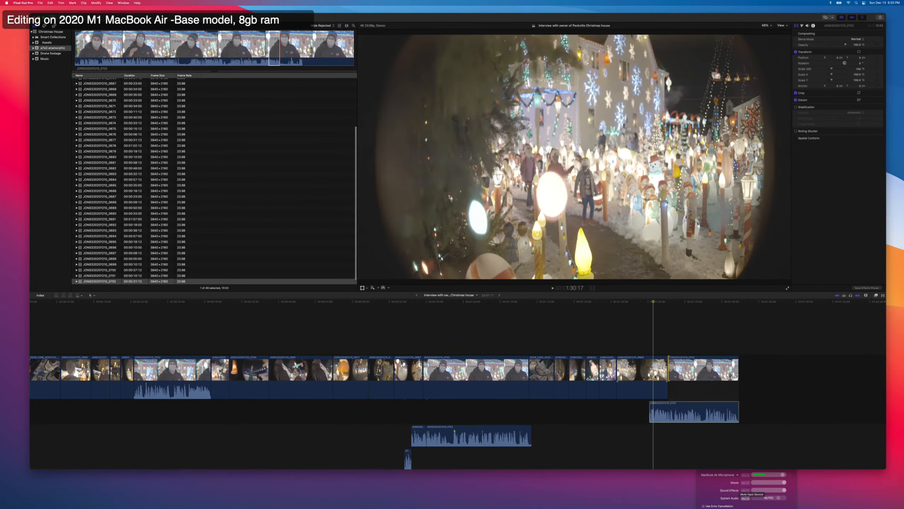
pyautogui.press('space')
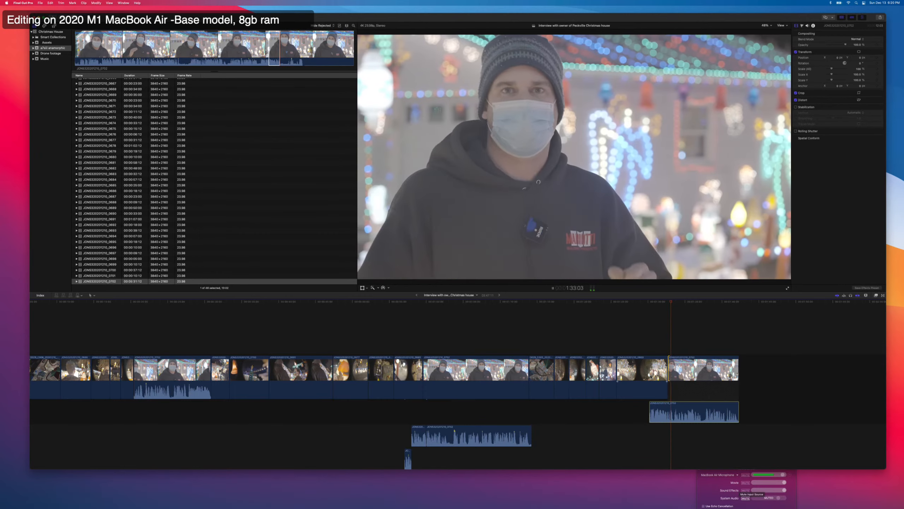
pyautogui.press('space')
# Re-enable the music clip beneath the interview and b-roll.
pyautogui.scroll(-3, 651, 376)
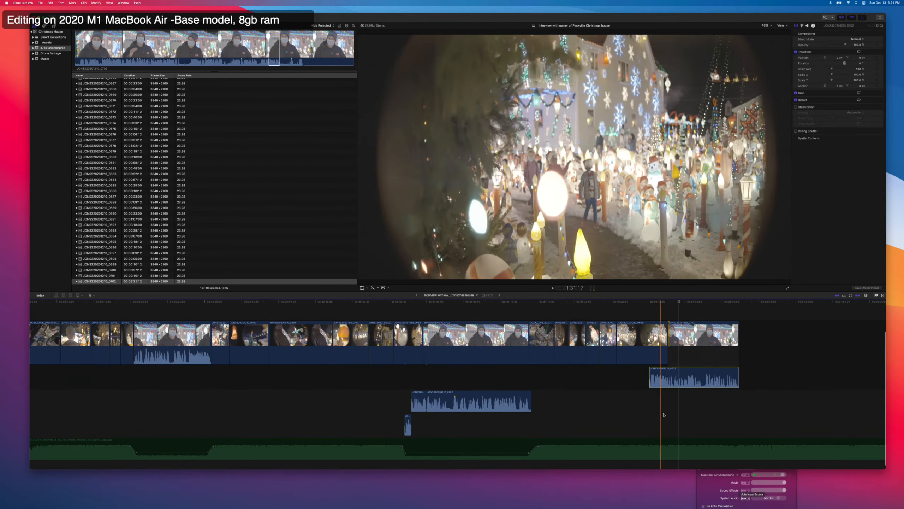
pyautogui.click(646, 442)
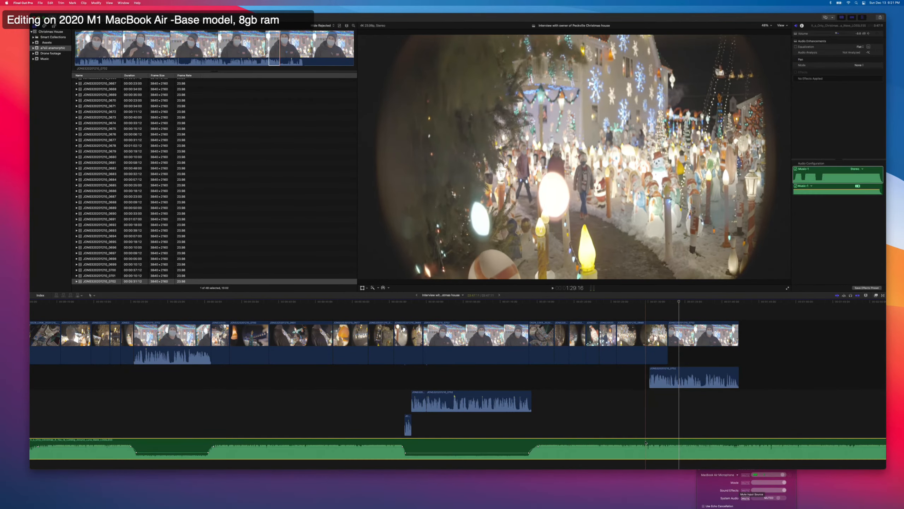
# Lower the music level over a range spanning the last interview segment's expanded audio.
pyautogui.press('r')
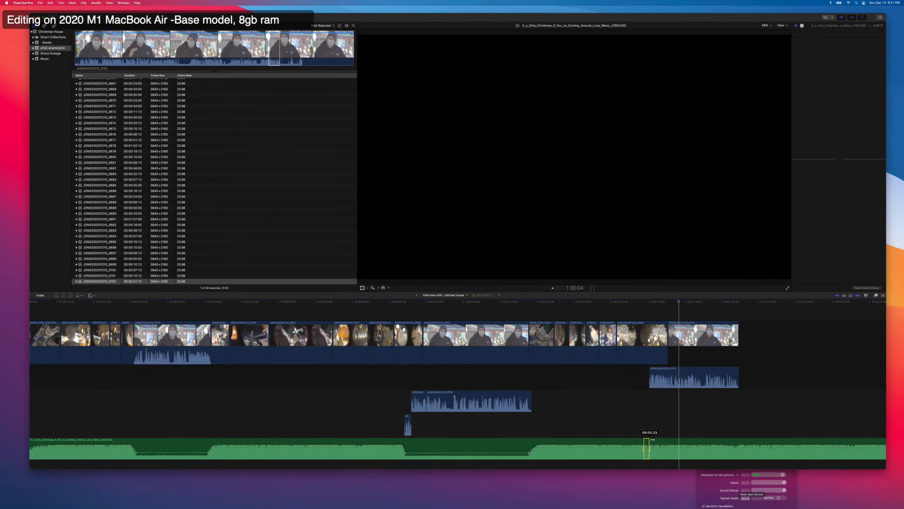
pyautogui.moveTo(644, 443); pyautogui.dragTo(703, 451)
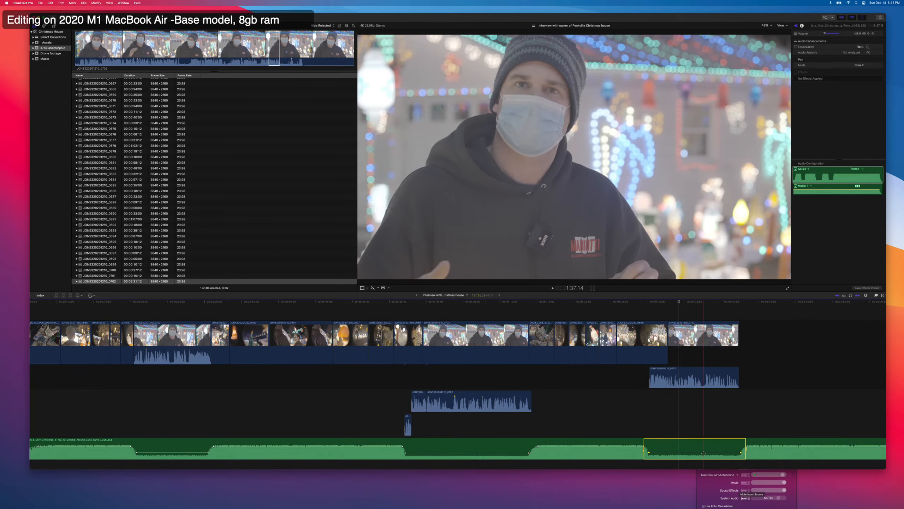
pyautogui.press('a')
# Shift the music's ducking keyframes to line up with the start and end of the last interview segment's audio.
pyautogui.click(648, 426)
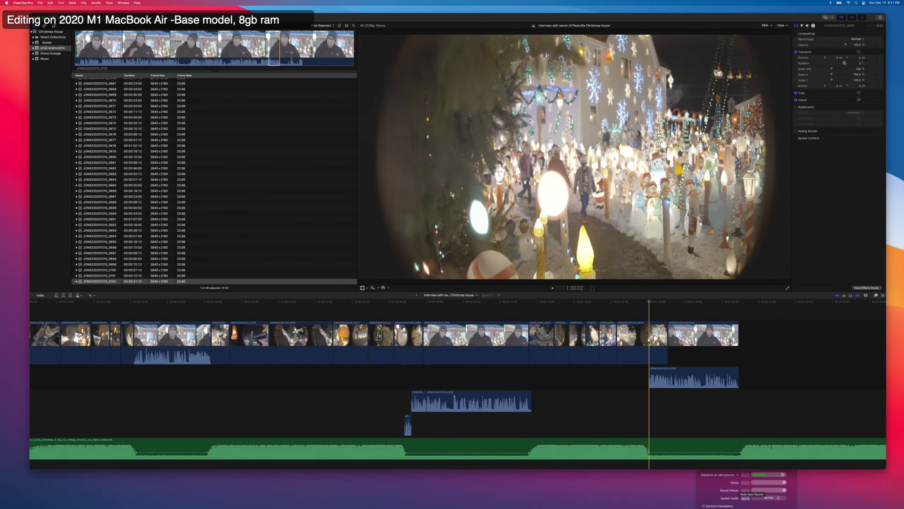
pyautogui.moveTo(647, 450); pyautogui.dragTo(648, 449)
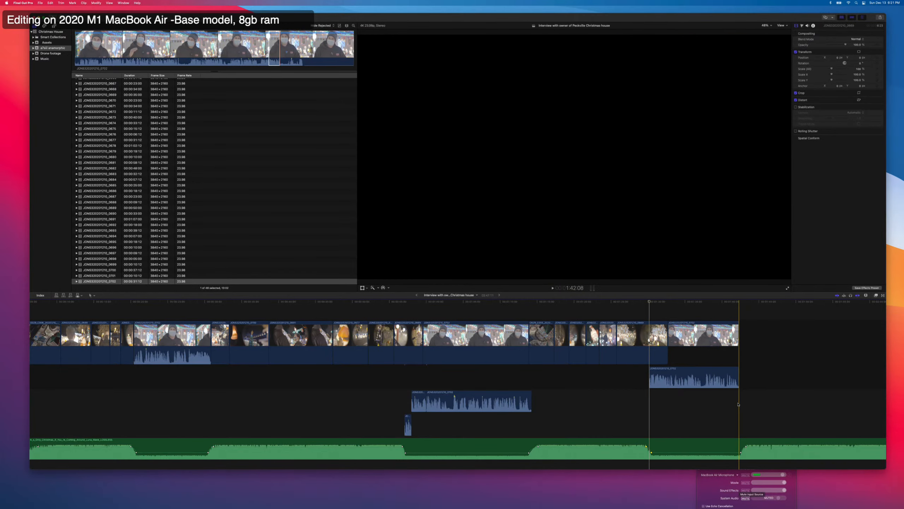
pyautogui.click(738, 405)
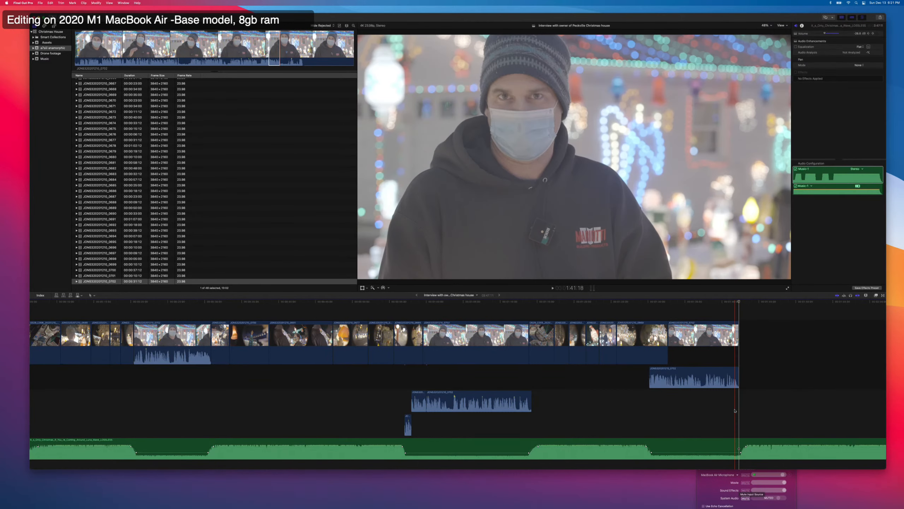
pyautogui.click(737, 412)
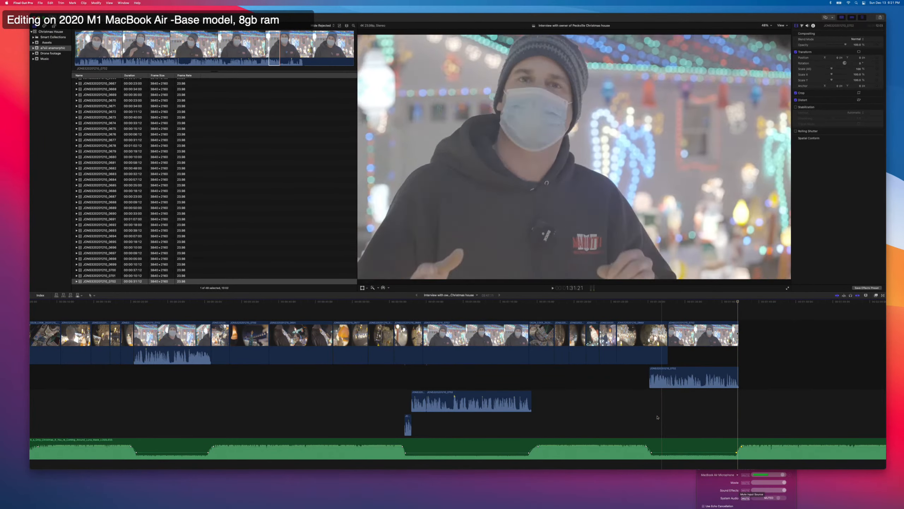
# Play the last interview segment from just before its speech to check the ducked music.
pyautogui.click(645, 413)
pyautogui.press('space')
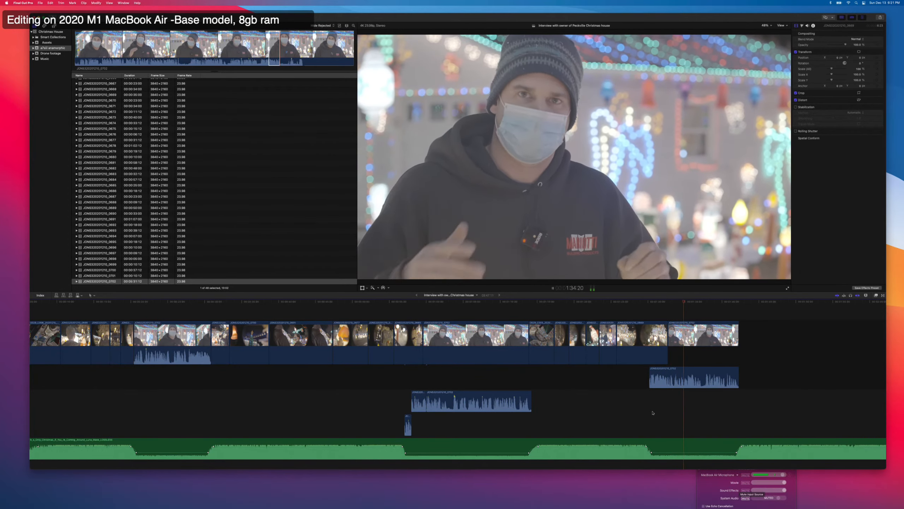
pyautogui.press('super+minus')
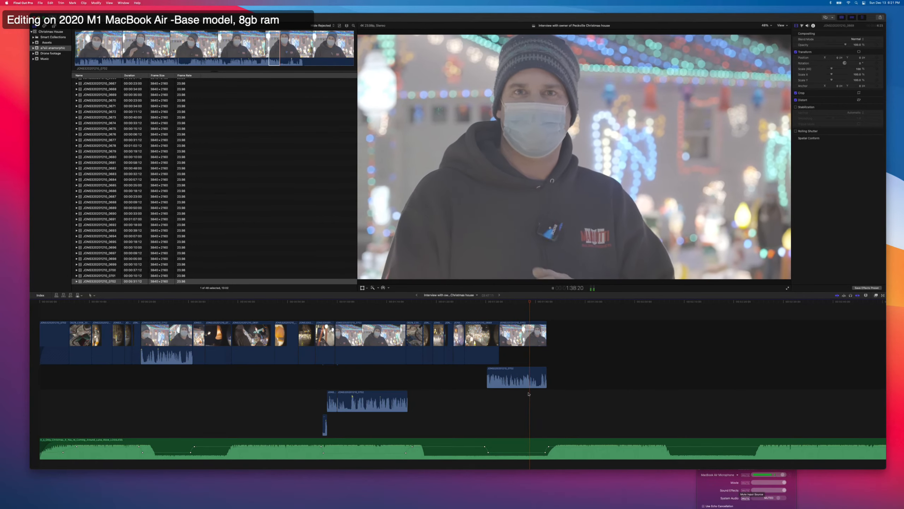
pyautogui.press('space')
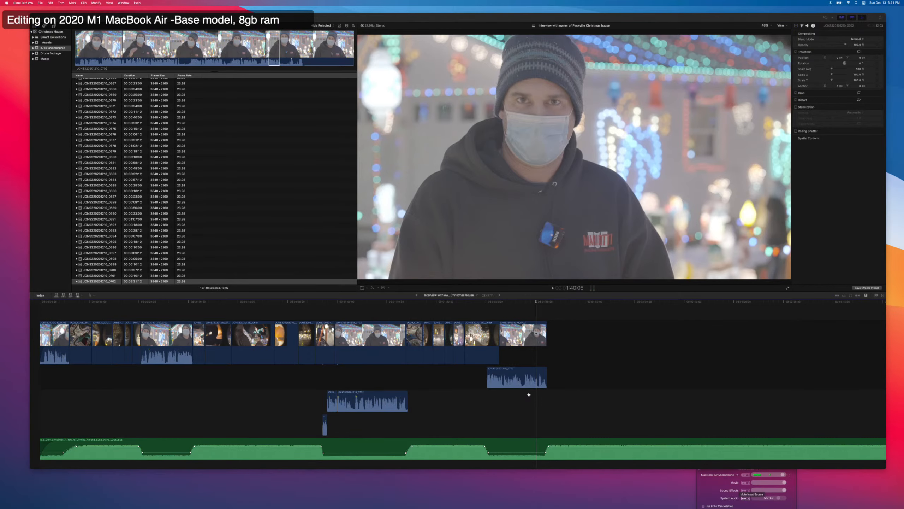
# Check the live stream in YouTube Studio in Chrome, return to Final Cut Pro and play the music past the last clip.
pyautogui.press('super+Tab')
pyautogui.press('super+Tab')
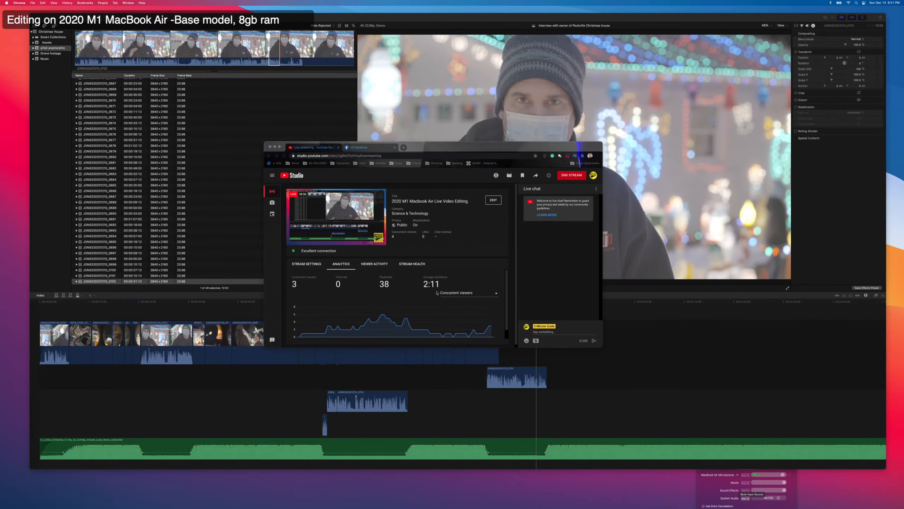
pyautogui.press('space')
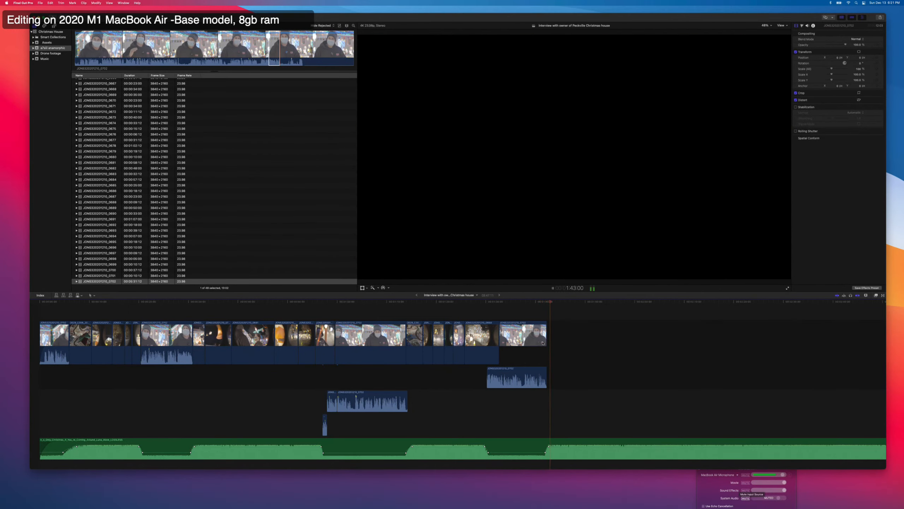
pyautogui.press('space')
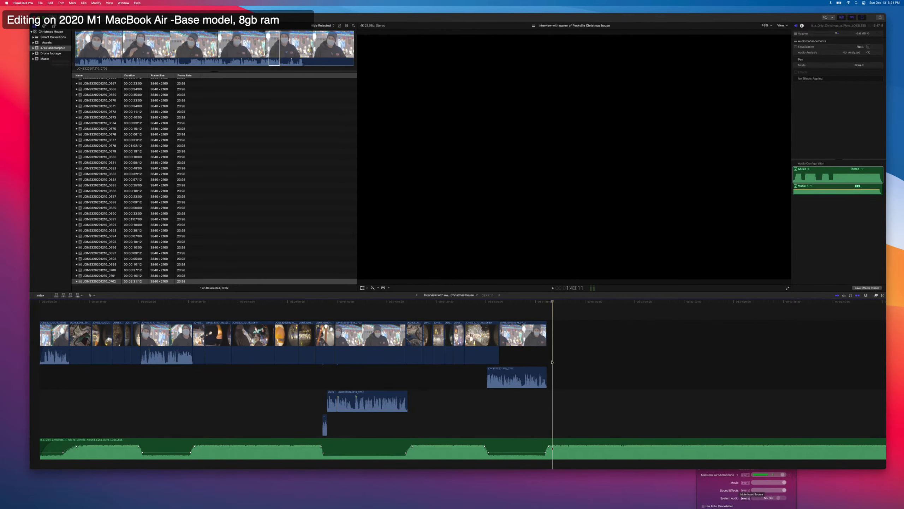
pyautogui.press('space')
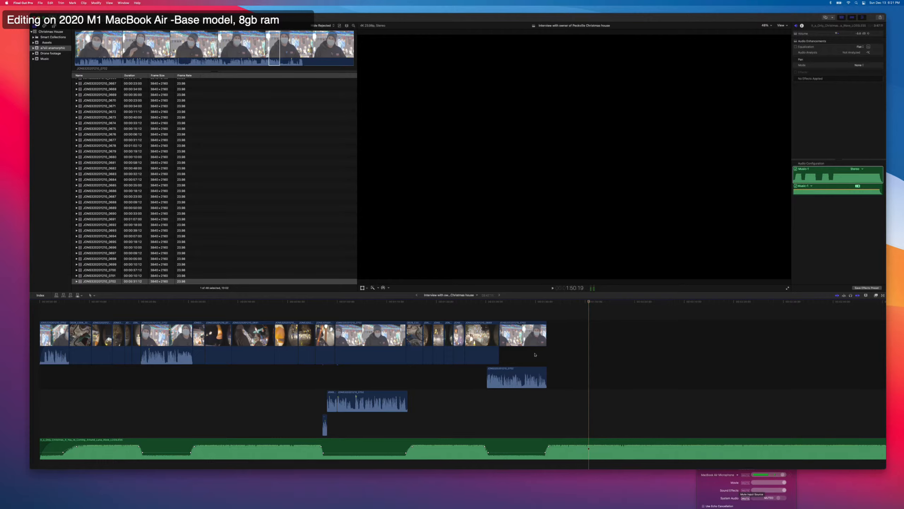
# Append about 14 seconds of the second drone footage clip, showing the lit house from above, to the end of the timeline.
pyautogui.click(55, 53)
pyautogui.click(129, 99)
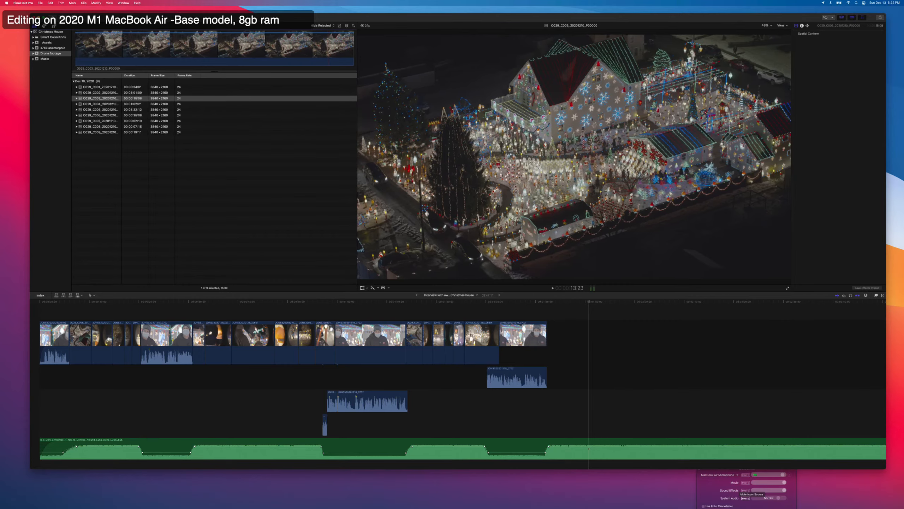
pyautogui.click(104, 93)
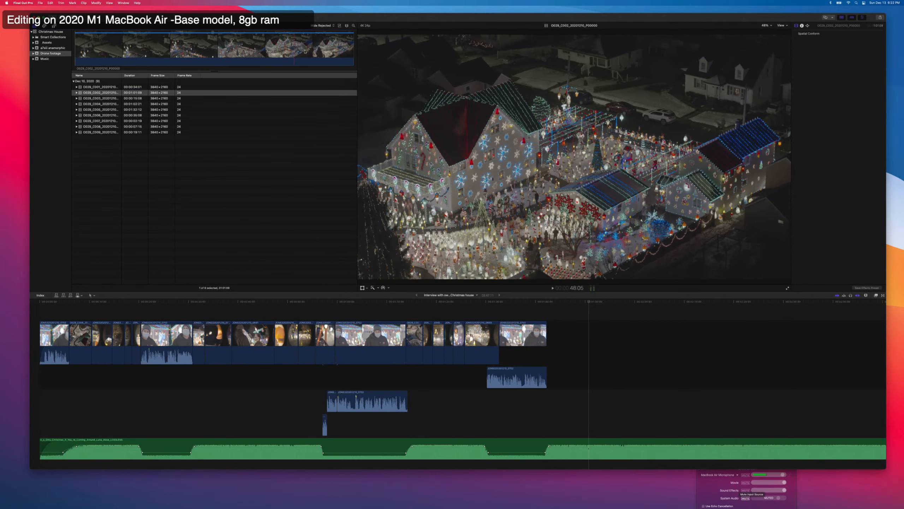
pyautogui.moveTo(270, 52); pyautogui.dragTo(335, 51)
pyautogui.press('e')
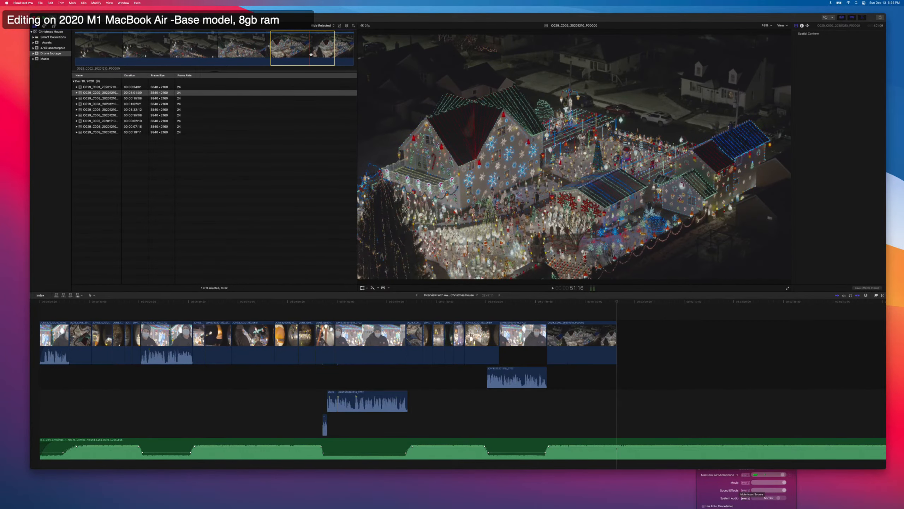
# Play the closing drone shot, cut the music at 1:59:02 and delete the remaining music with the trailing gap.
pyautogui.click(547, 352)
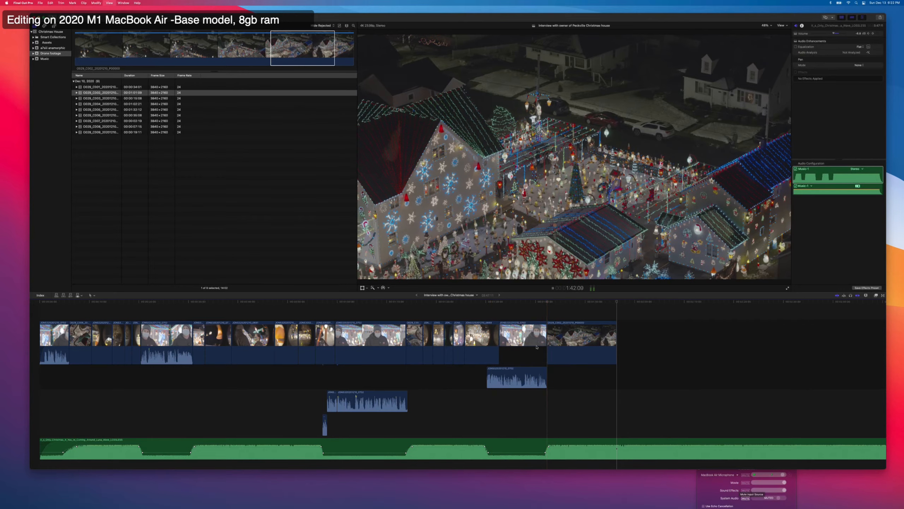
pyautogui.press('space')
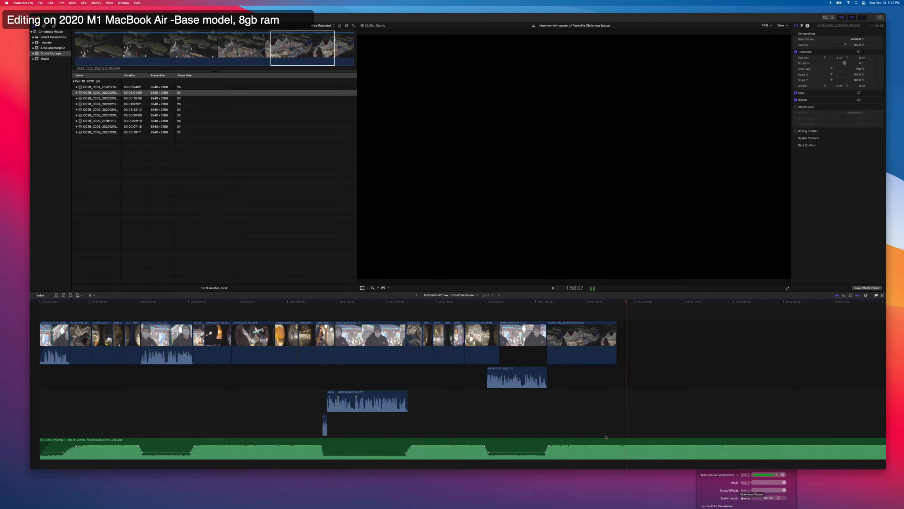
pyautogui.click(619, 445)
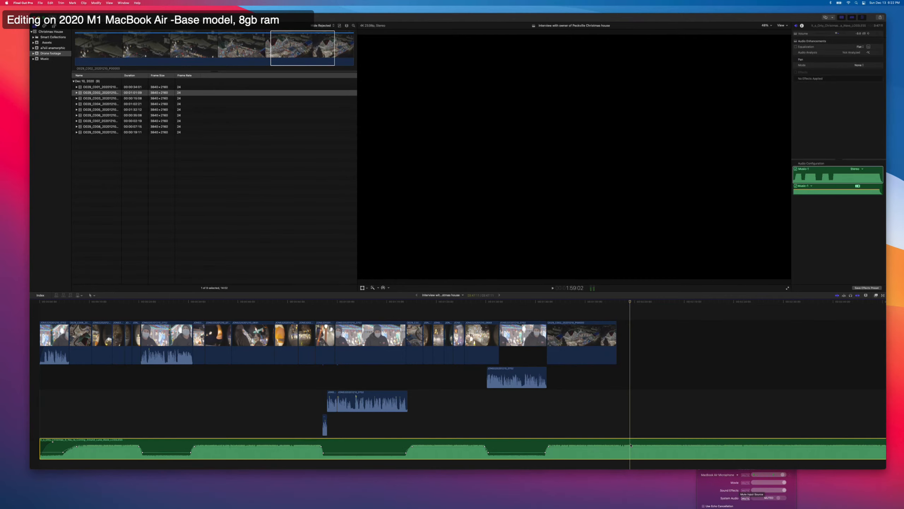
pyautogui.press('super+b')
pyautogui.click(653, 442)
pyautogui.click(649, 349)
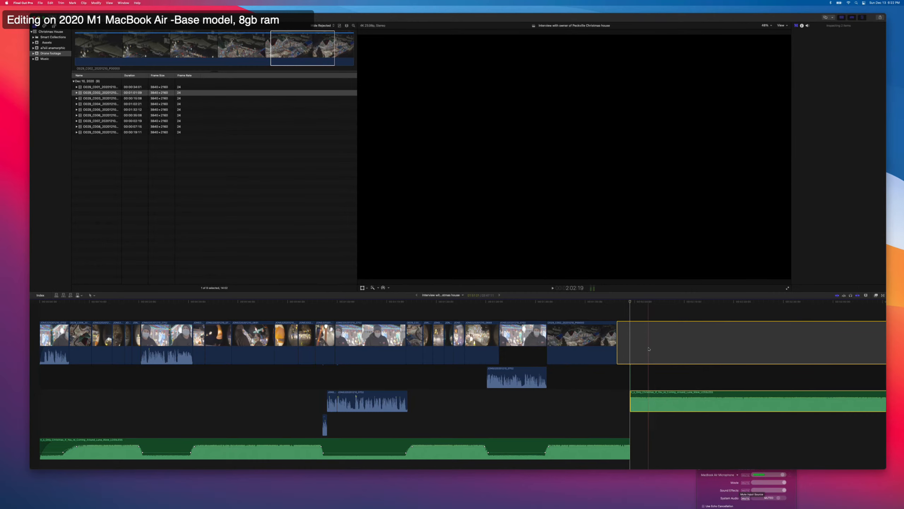
pyautogui.press('Delete')
# Fade out the end of the music over about 10 seconds with an adjusted curve, and play back the ending.
pyautogui.click(627, 448)
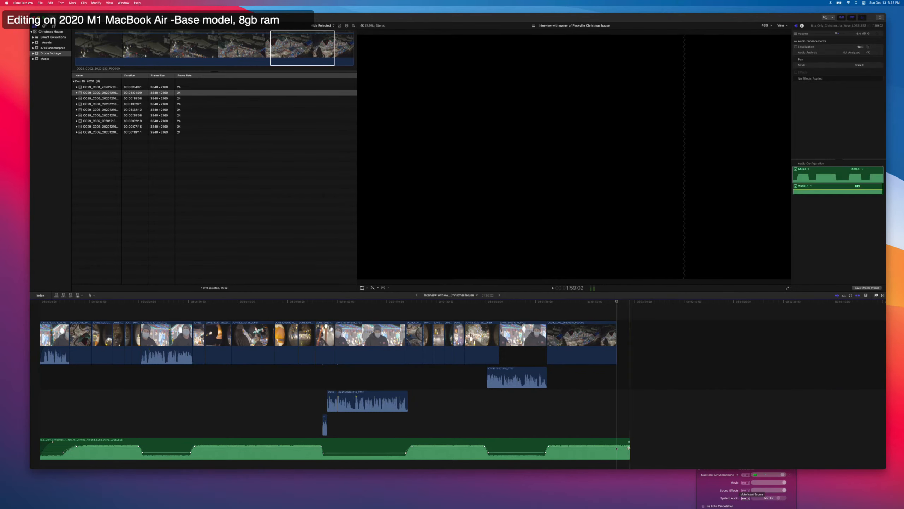
pyautogui.moveTo(628, 442); pyautogui.dragTo(580, 443)
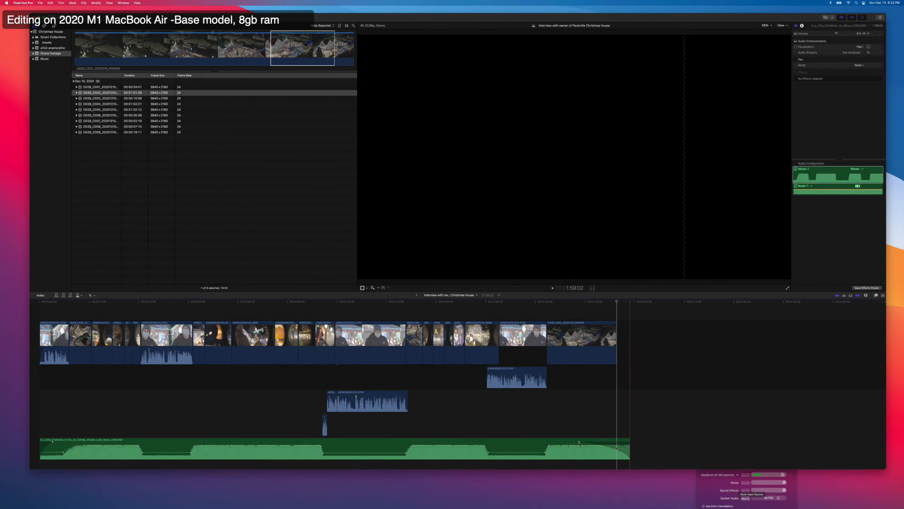
pyautogui.rightClick(579, 442)
pyautogui.click(575, 443)
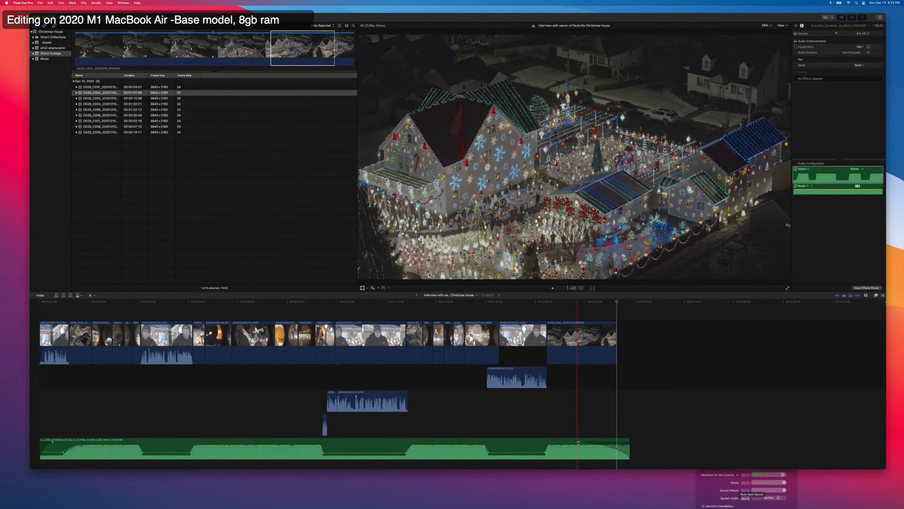
pyautogui.rightClick(579, 442)
pyautogui.click(588, 458)
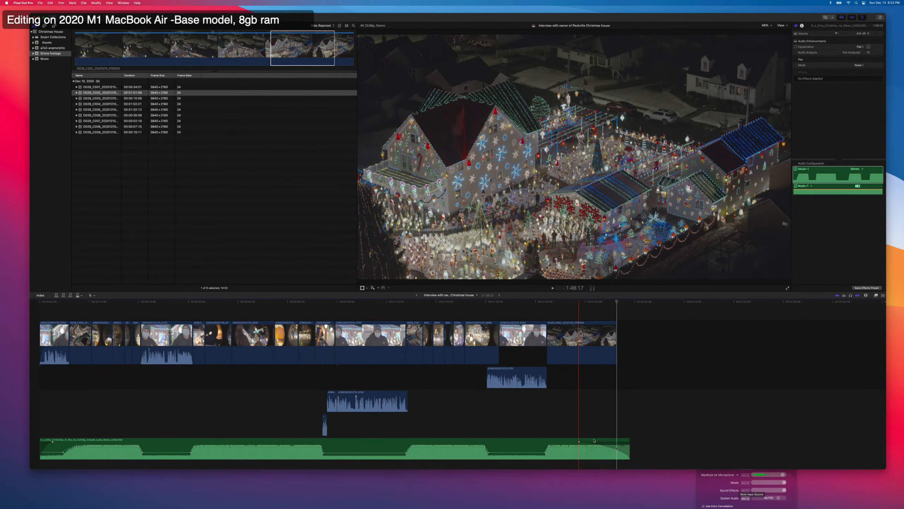
pyautogui.click(580, 442)
pyautogui.moveTo(580, 442); pyautogui.dragTo(626, 440)
pyautogui.press('super+z')
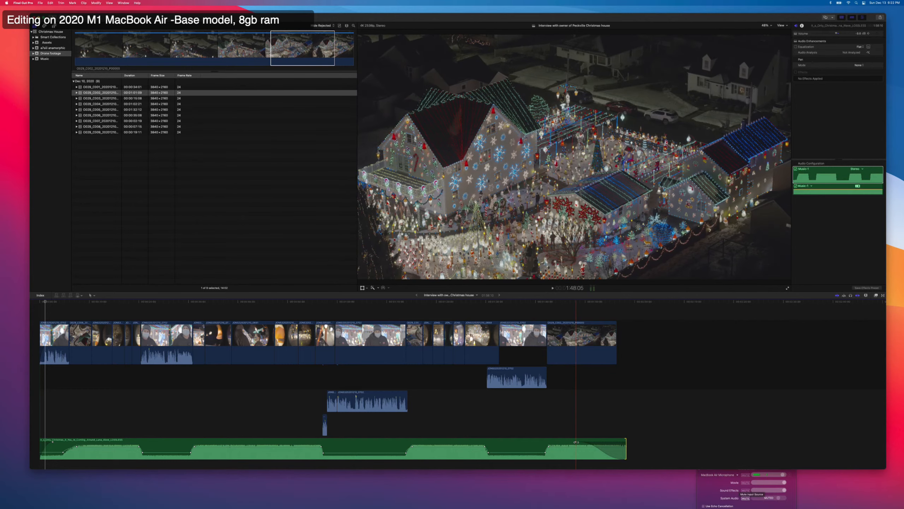
pyautogui.press('space')
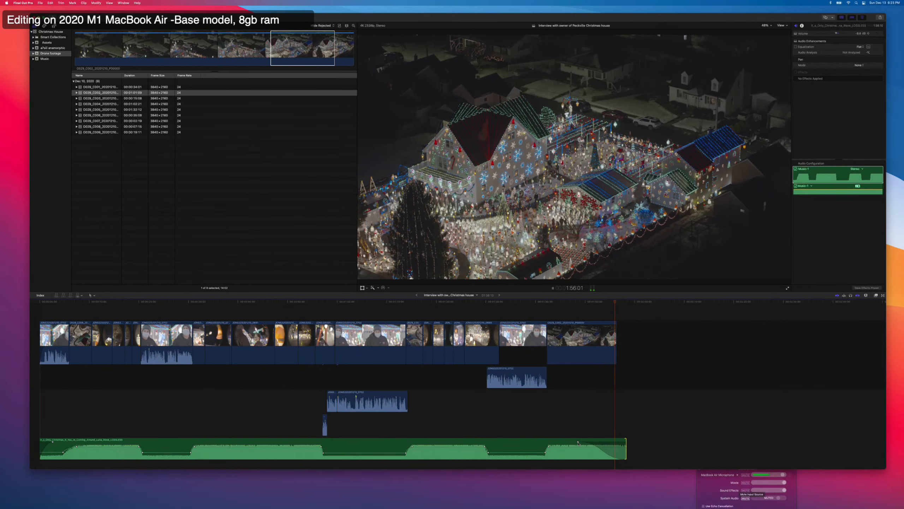
pyautogui.press('space')
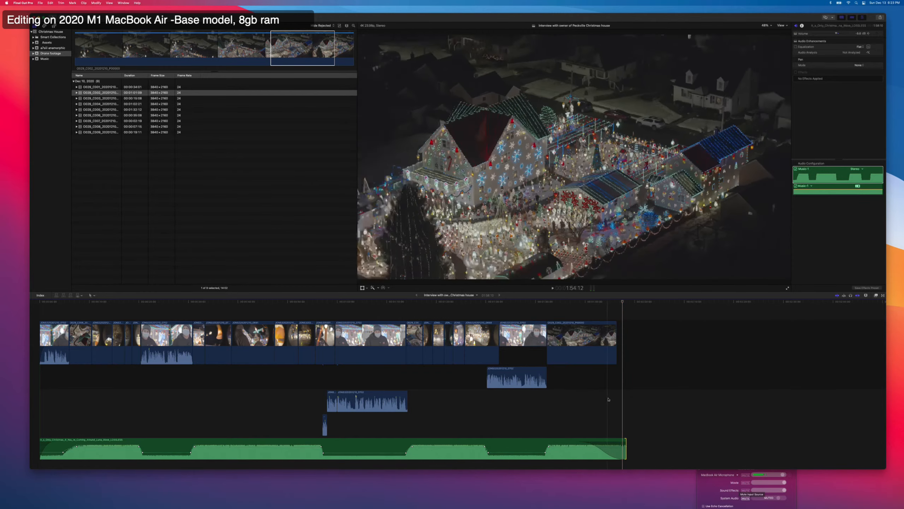
# Search the Mac for "570 drone logo" with Spotlight, look through the matching files and close the search.
pyautogui.press('super+space')
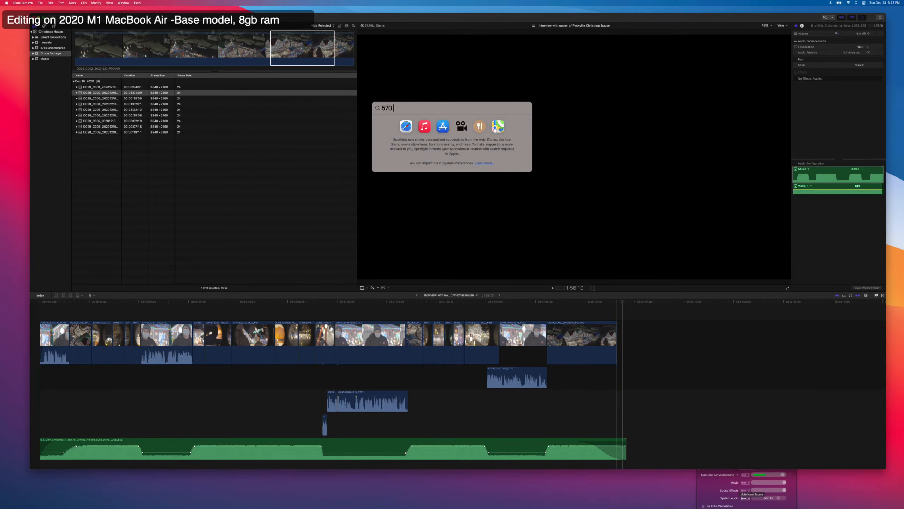
pyautogui.write('570 drone. logo')
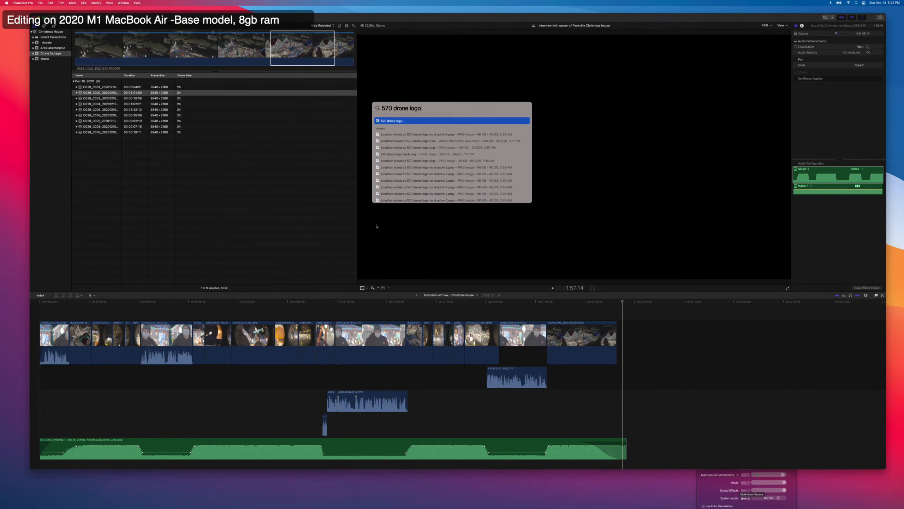
pyautogui.scroll(-10, 418, 180)
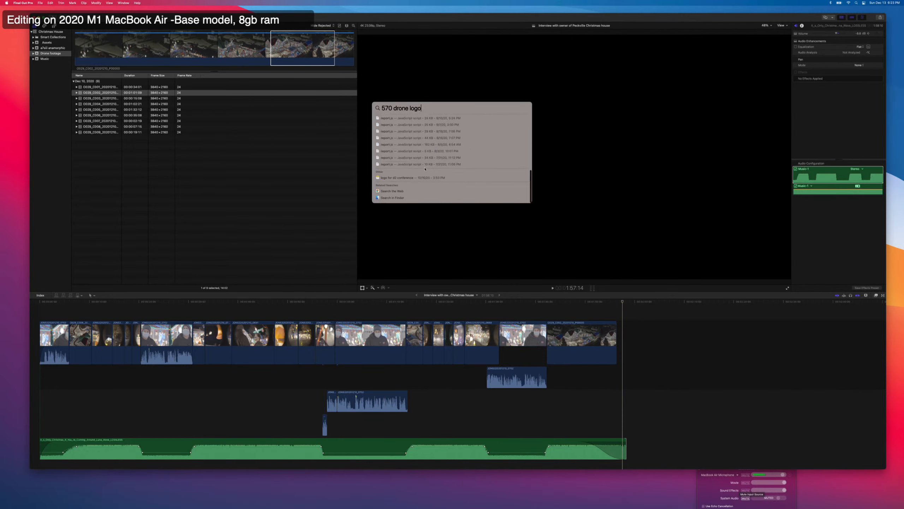
pyautogui.scroll(10, 425, 169)
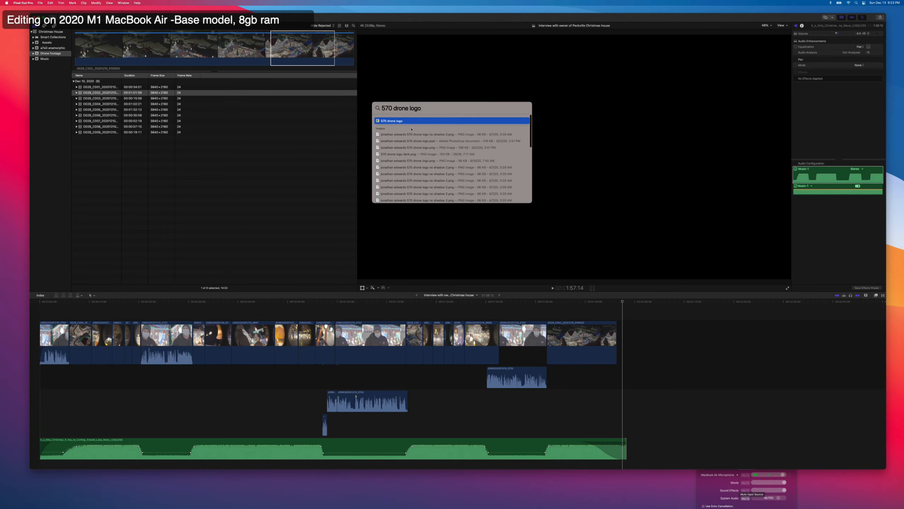
pyautogui.press('Escape')
pyautogui.press('Escape')
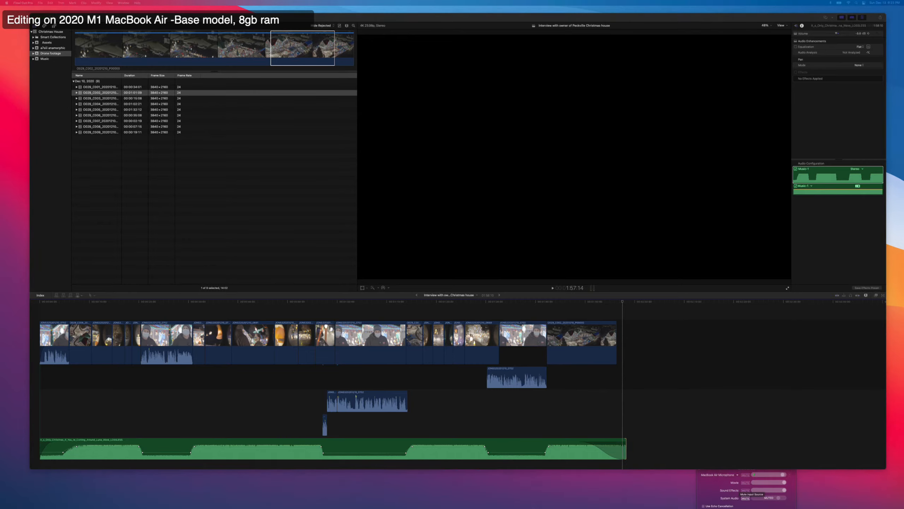
# Search the Mac in Finder for "logo" and open the 570 DRONE LOGO folder.
pyautogui.moveTo(303, 508); pyautogui.dragTo(458, 97)
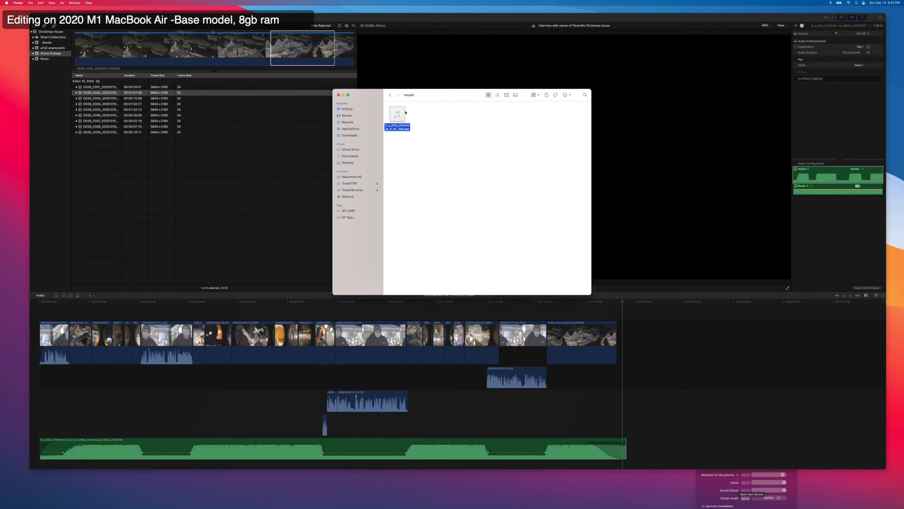
pyautogui.click(400, 166)
pyautogui.click(352, 157)
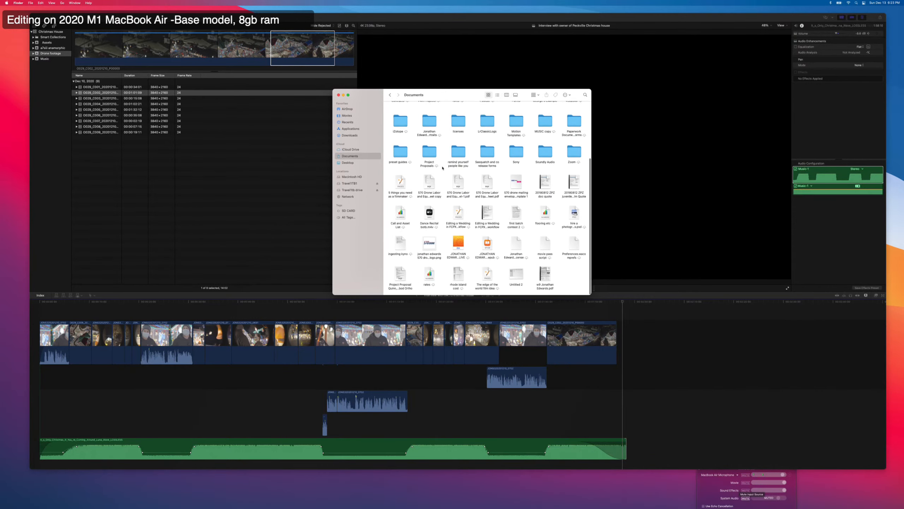
pyautogui.scroll(3, 491, 143)
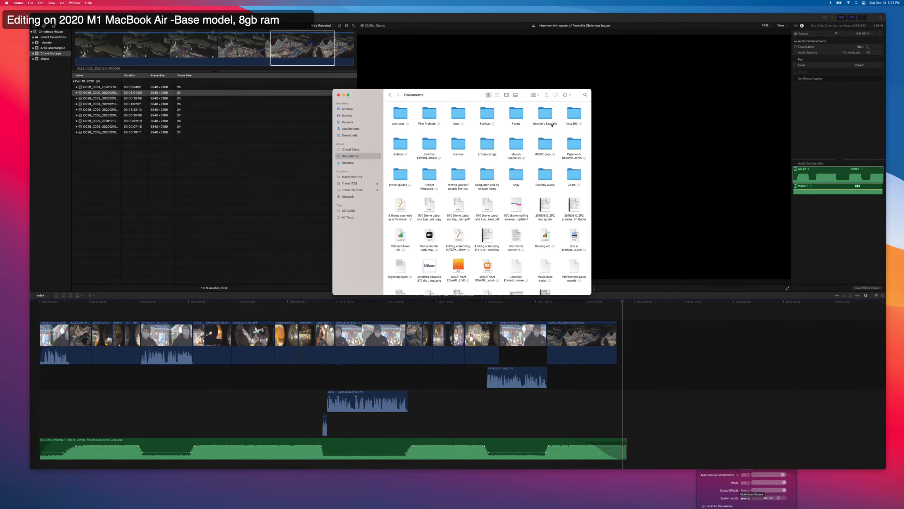
pyautogui.click(585, 95)
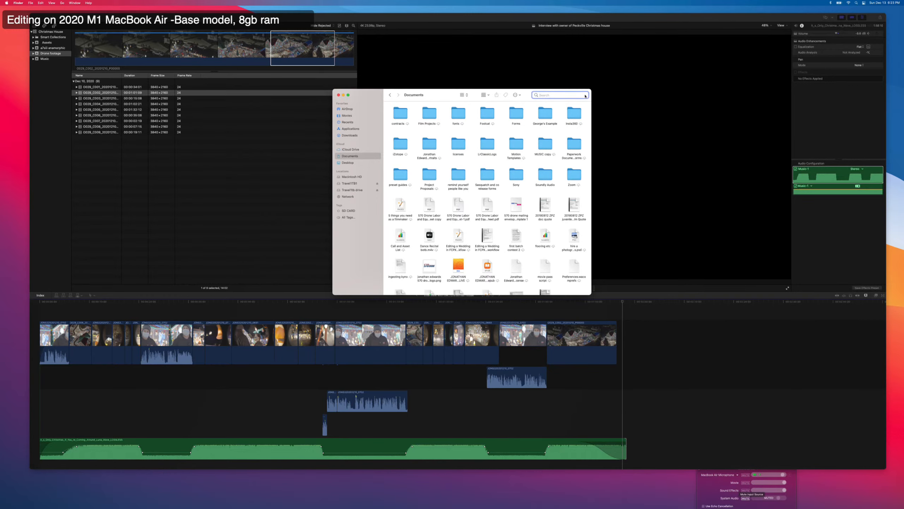
pyautogui.write('logo')
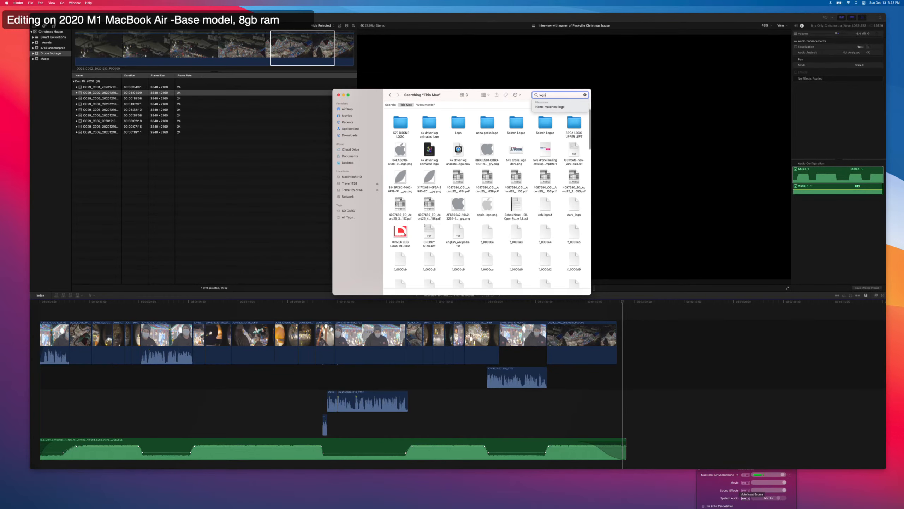
pyautogui.doubleClick(391, 136)
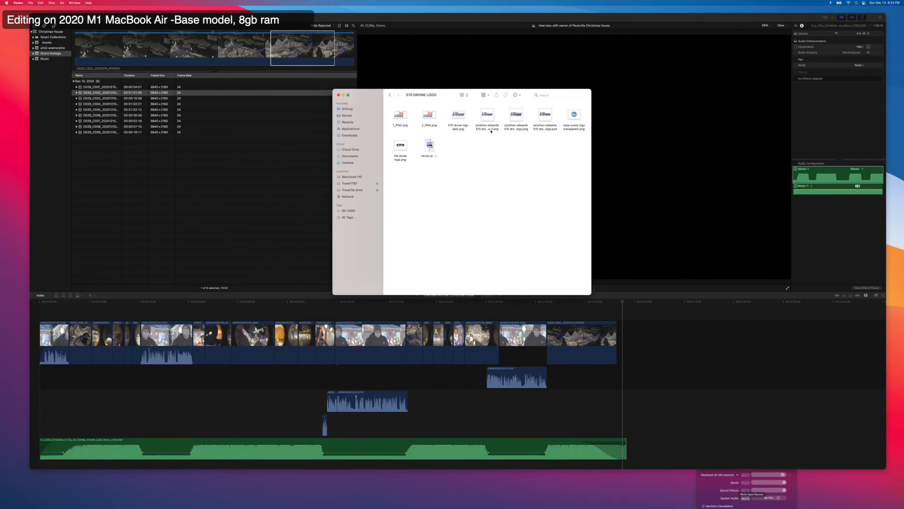
# Import the 570 Drone logo PNG into the Assets event and append it to the end of the timeline.
pyautogui.moveTo(492, 116); pyautogui.dragTo(56, 45)
pyautogui.click(56, 45)
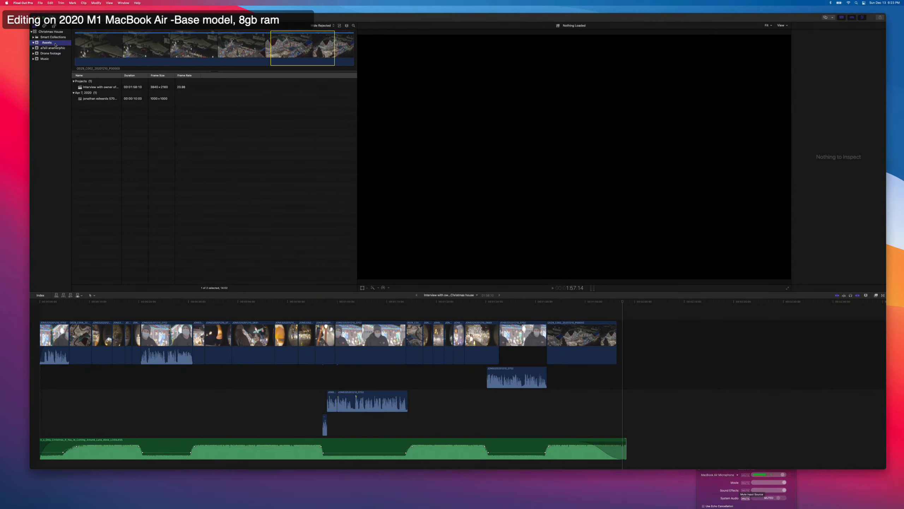
pyautogui.click(106, 99)
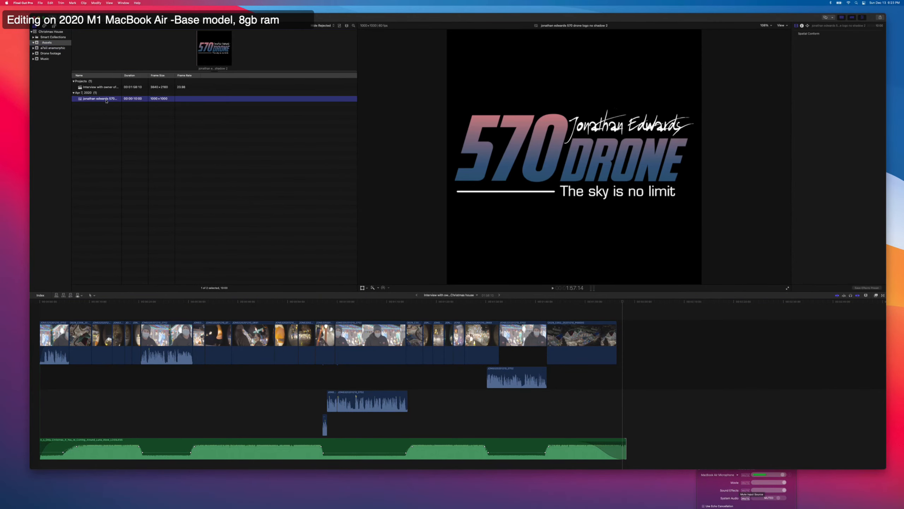
pyautogui.press('e')
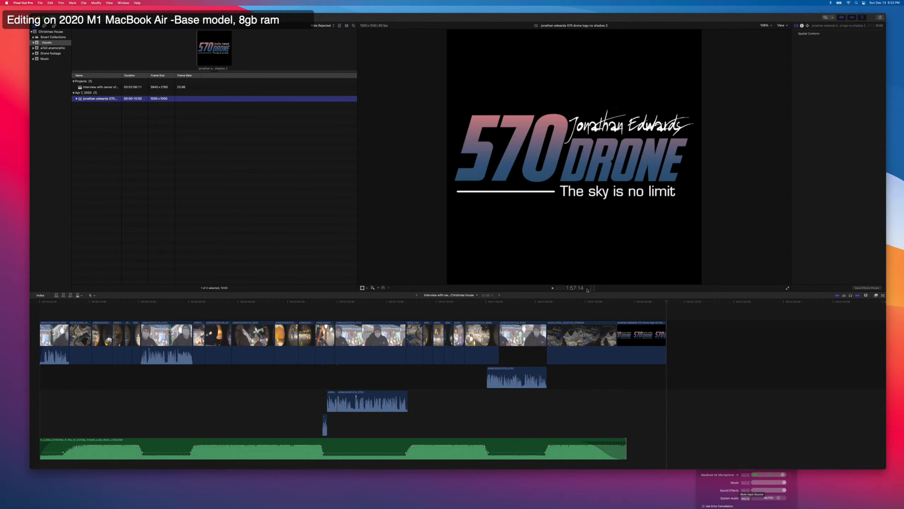
# Shrink the 570 Drone logo clip uniformly to a little over half its size.
pyautogui.click(632, 341)
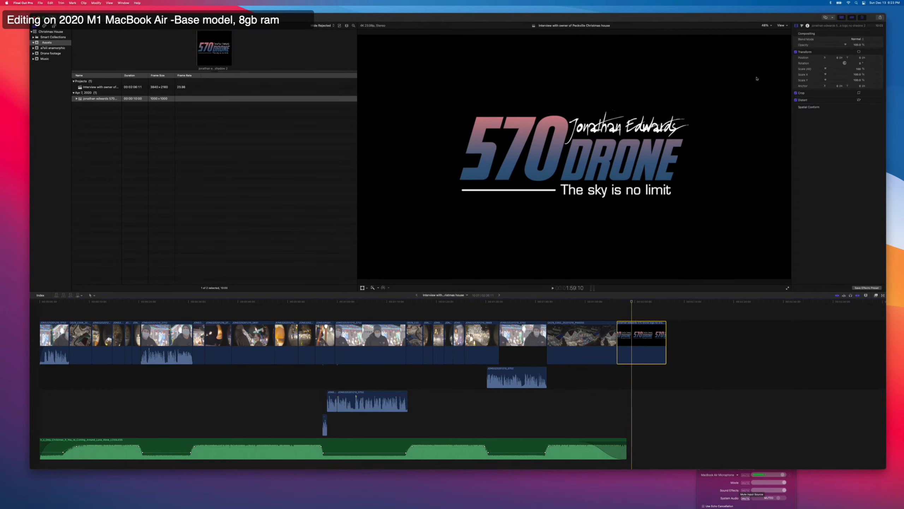
pyautogui.moveTo(826, 70); pyautogui.dragTo(823, 70)
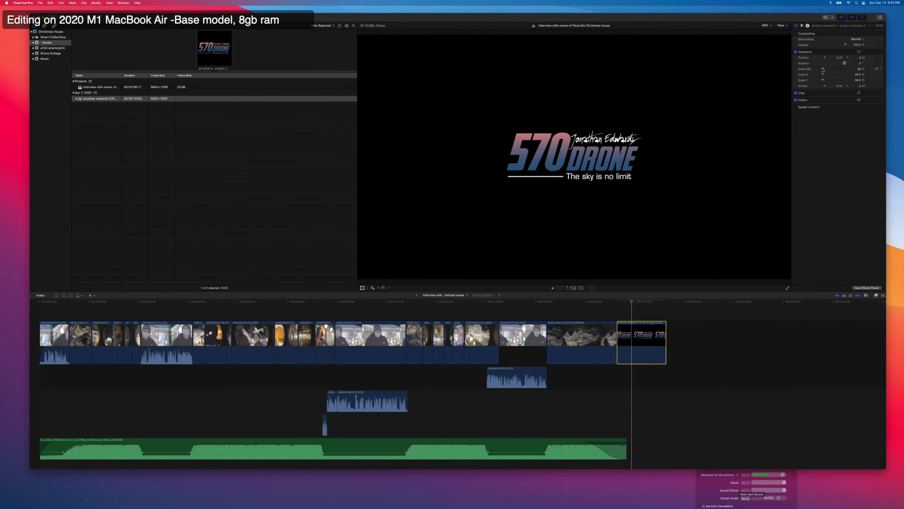
pyautogui.click(619, 315)
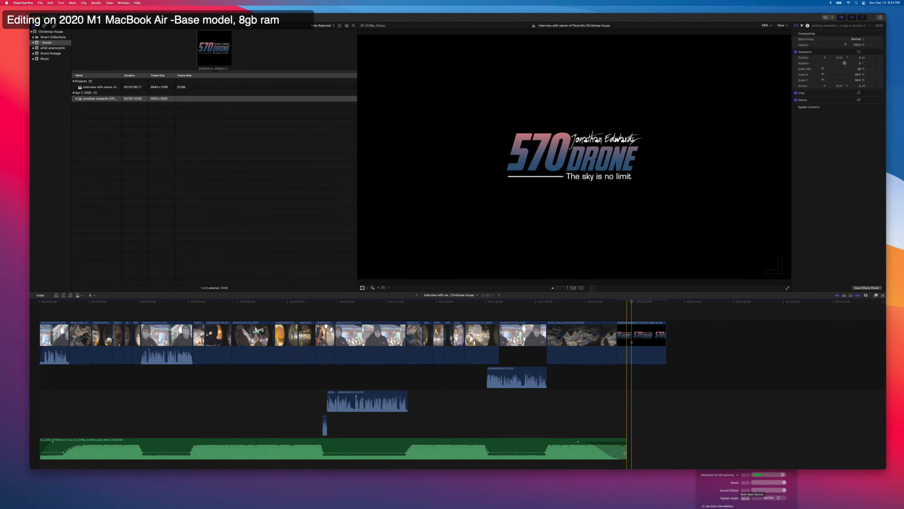
# Extend the music to the end of the logo clip and play back the ending.
pyautogui.moveTo(626, 448); pyautogui.dragTo(650, 450)
pyautogui.click(620, 335)
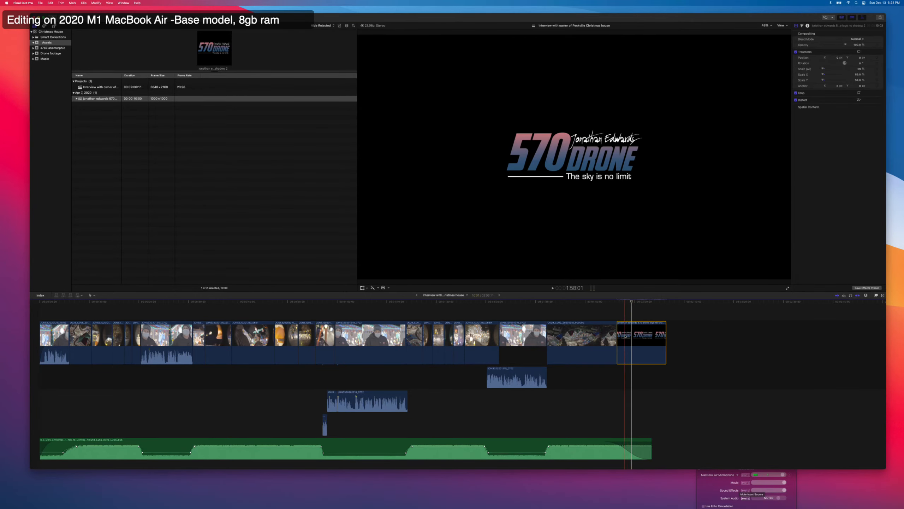
pyautogui.press('space')
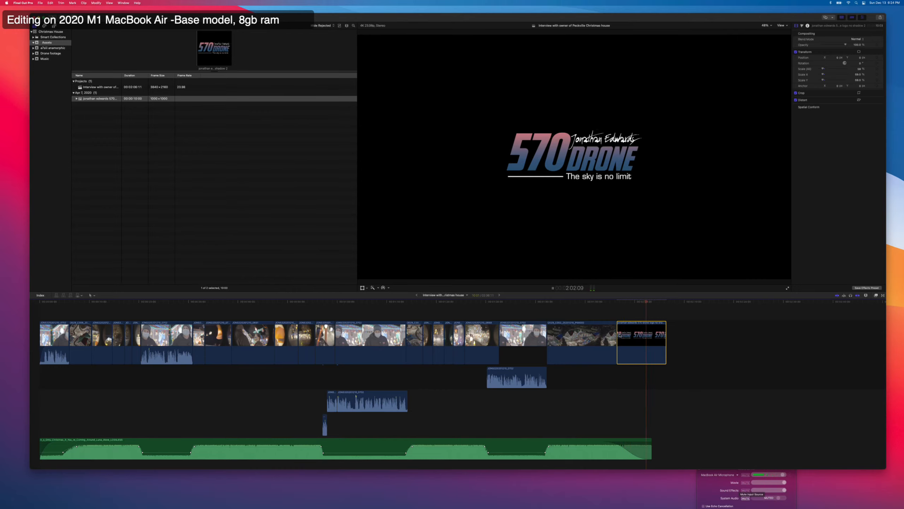
pyautogui.moveTo(651, 447); pyautogui.dragTo(668, 447)
pyautogui.press('space')
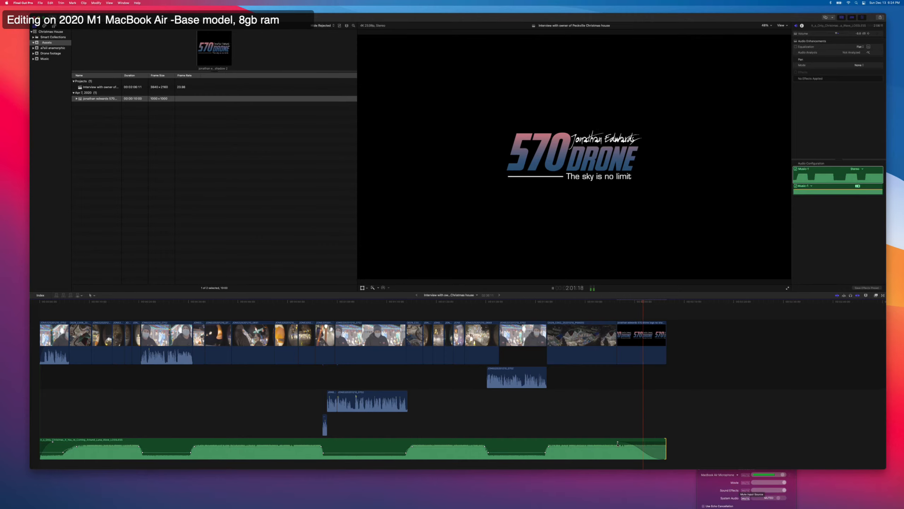
pyautogui.press('space')
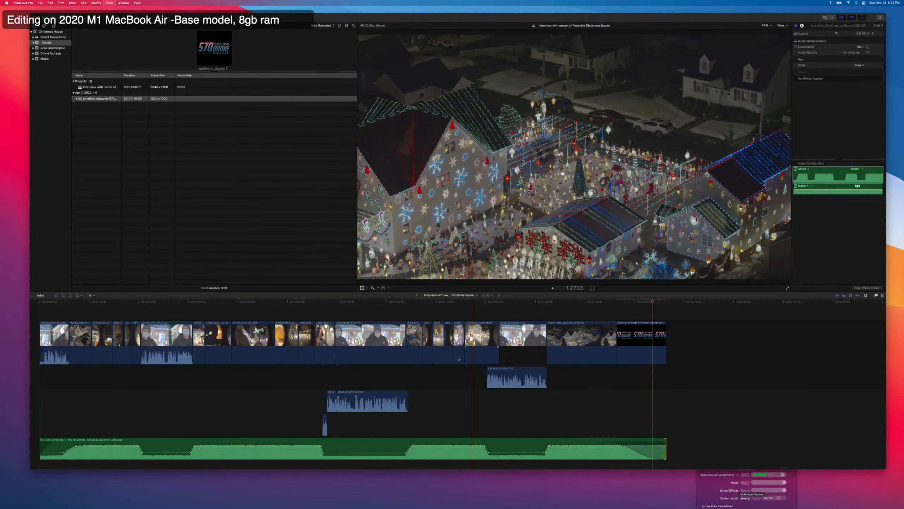
# Select the third timeline clip, of the boy seen from behind, and hide the browser to enlarge the viewer.
pyautogui.click(47, 314)
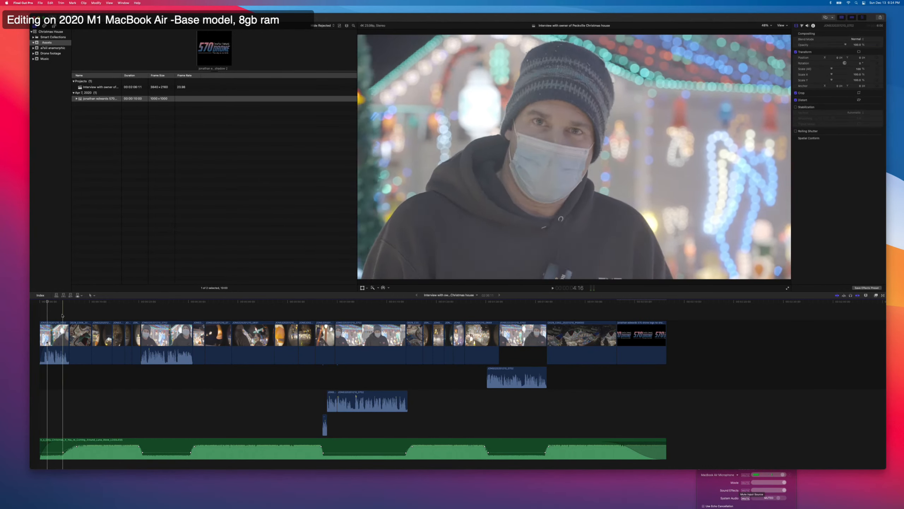
pyautogui.click(101, 313)
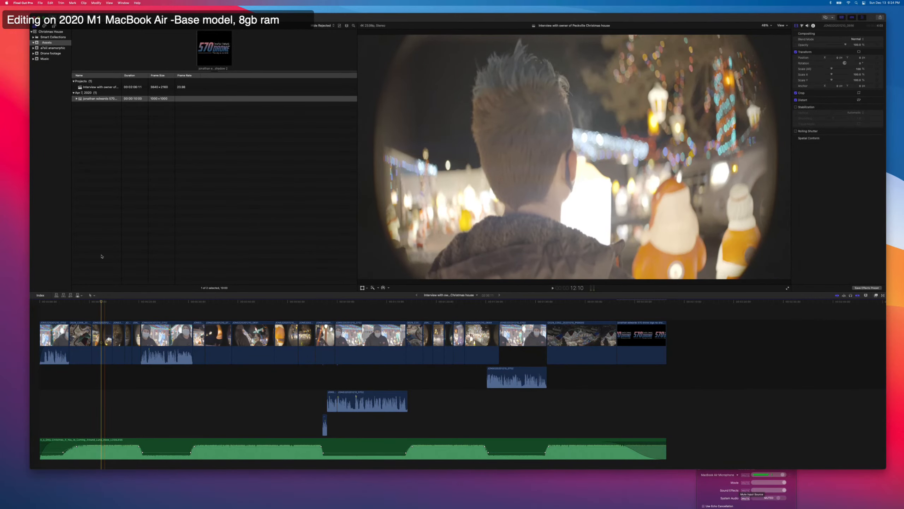
pyautogui.click(102, 128)
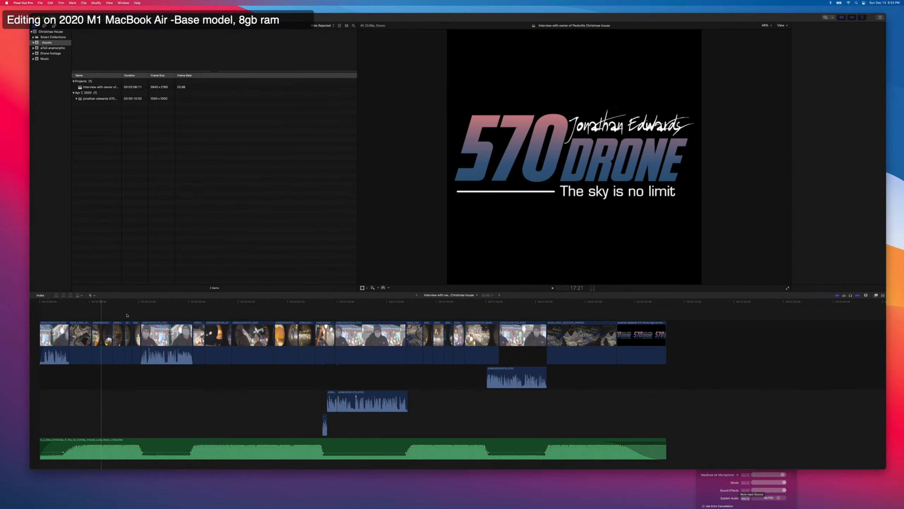
pyautogui.click(107, 342)
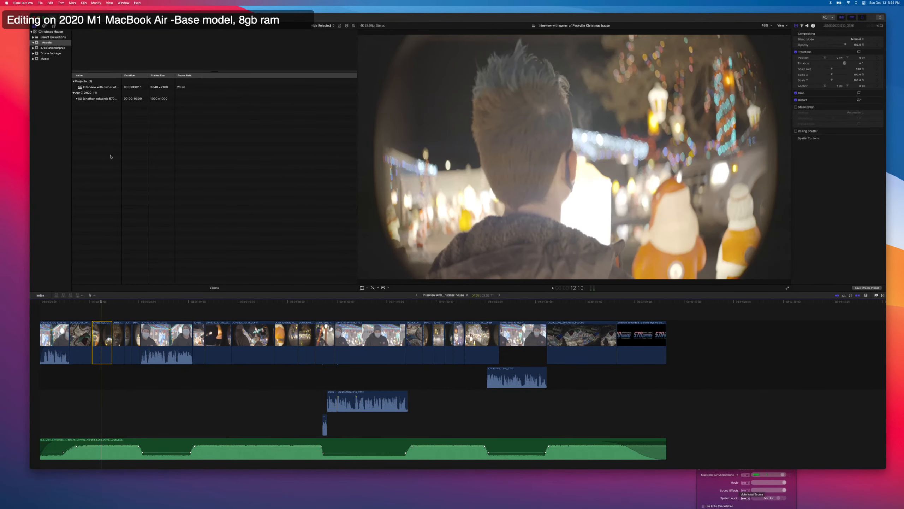
pyautogui.press('ctrl+super+1')
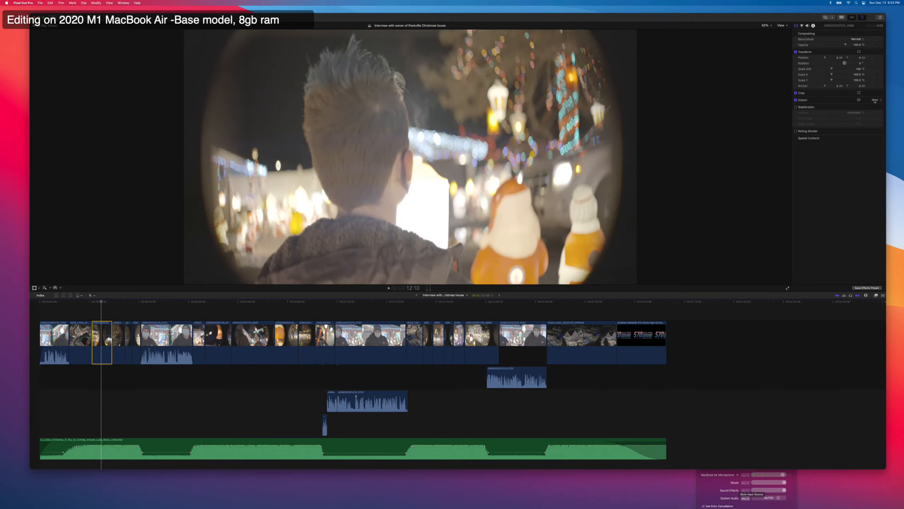
# Show the Distort settings of the third clip and desqueeze it by setting its Scale X to 133%.
pyautogui.click(875, 100)
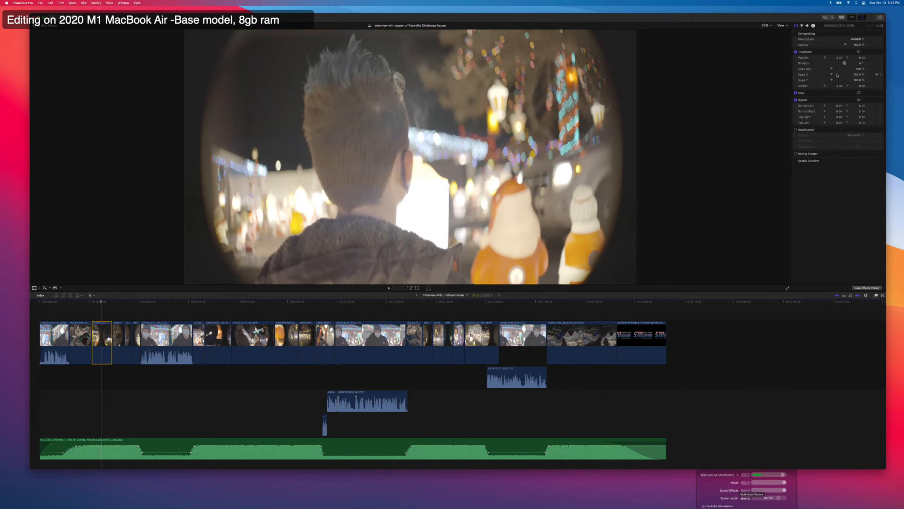
pyautogui.click(856, 74)
pyautogui.write('133')
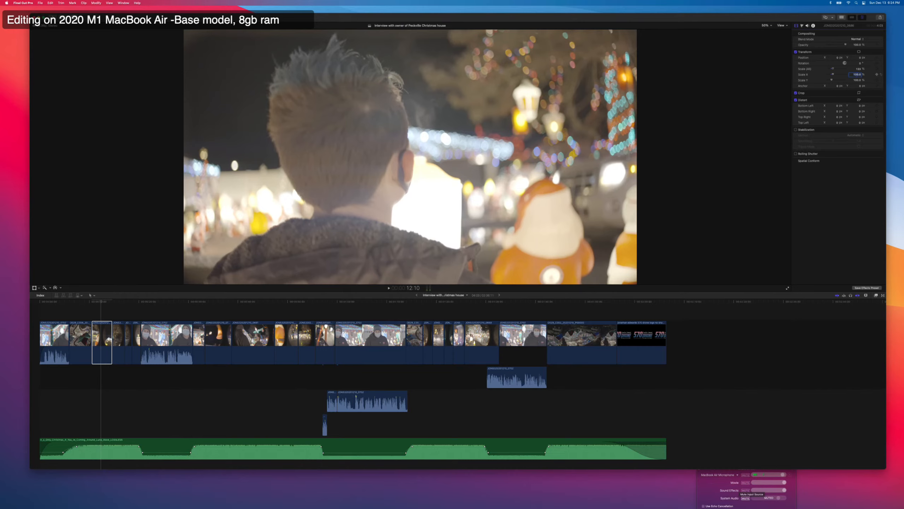
pyautogui.click(548, 225)
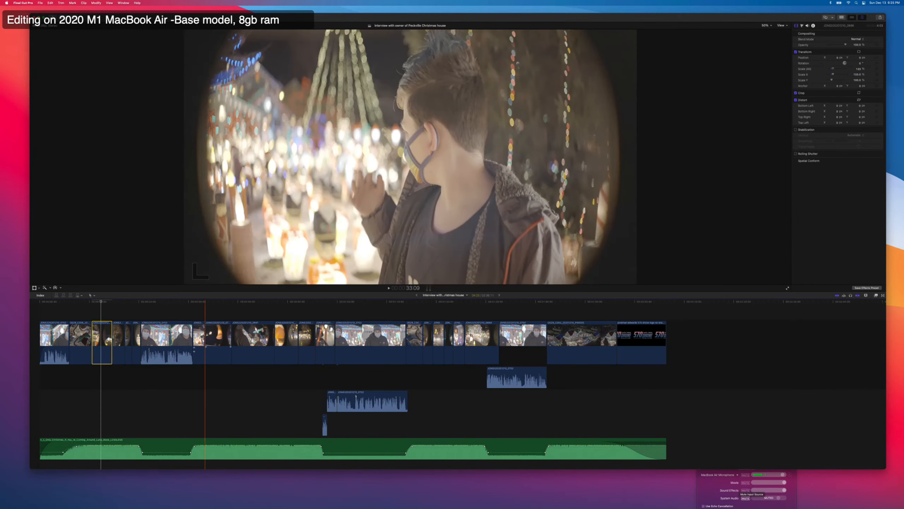
# Set Scale X to 133% on the fourth clip, of the masked couple looking at the lights.
pyautogui.click(116, 330)
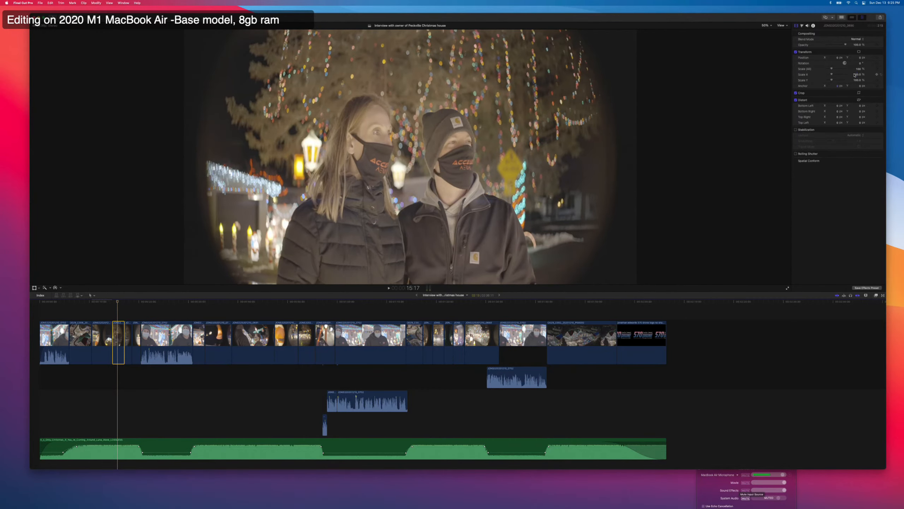
pyautogui.click(858, 75)
pyautogui.write('133')
pyautogui.press('Return')
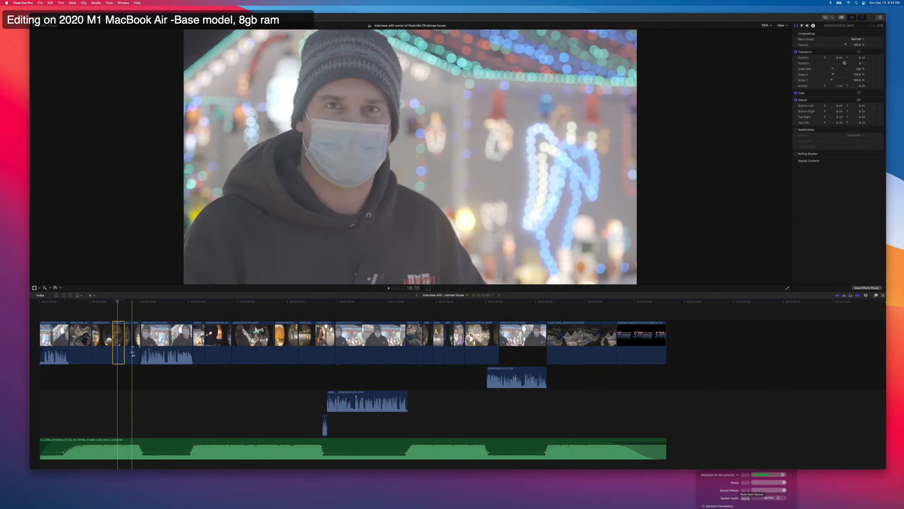
# Copy the fourth clip's 133% Scale X onto the next two short clips and the six B-roll clips after the second interview section.
pyautogui.click(120, 335)
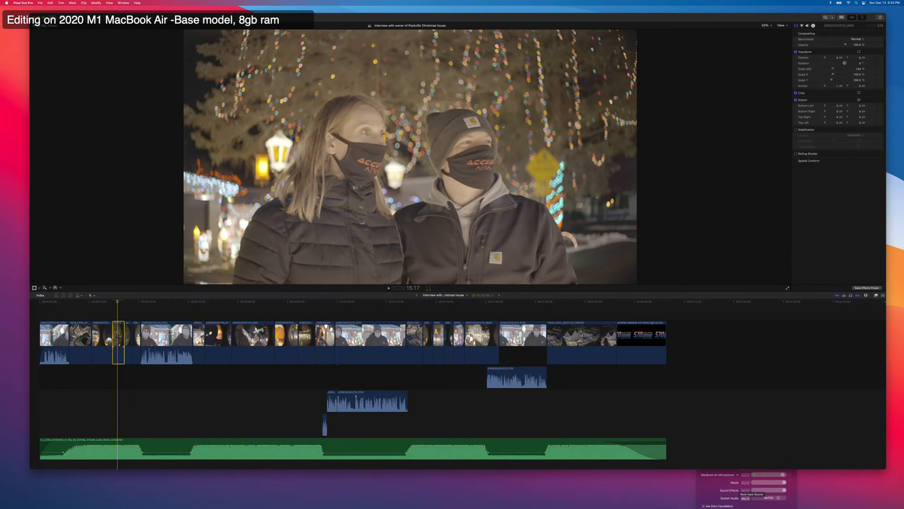
pyautogui.click(131, 331)
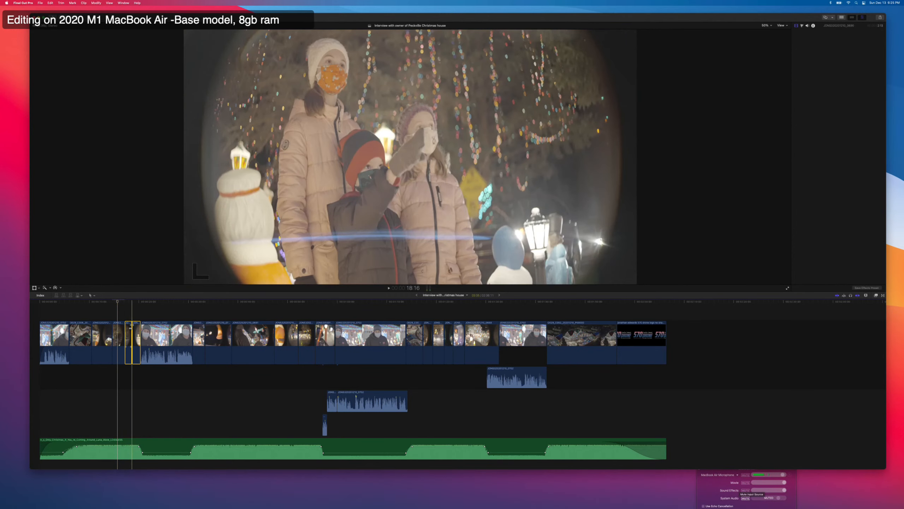
pyautogui.press('alt+super+v')
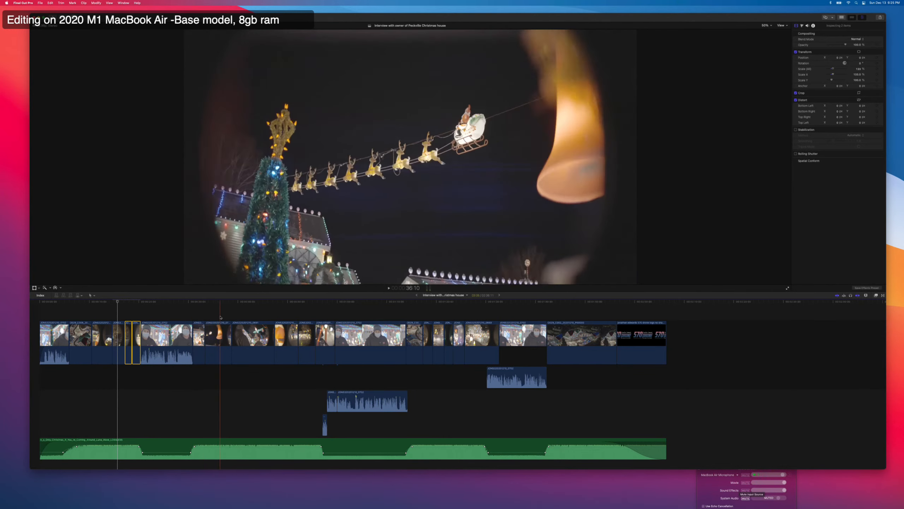
pyautogui.moveTo(200, 316); pyautogui.dragTo(320, 342)
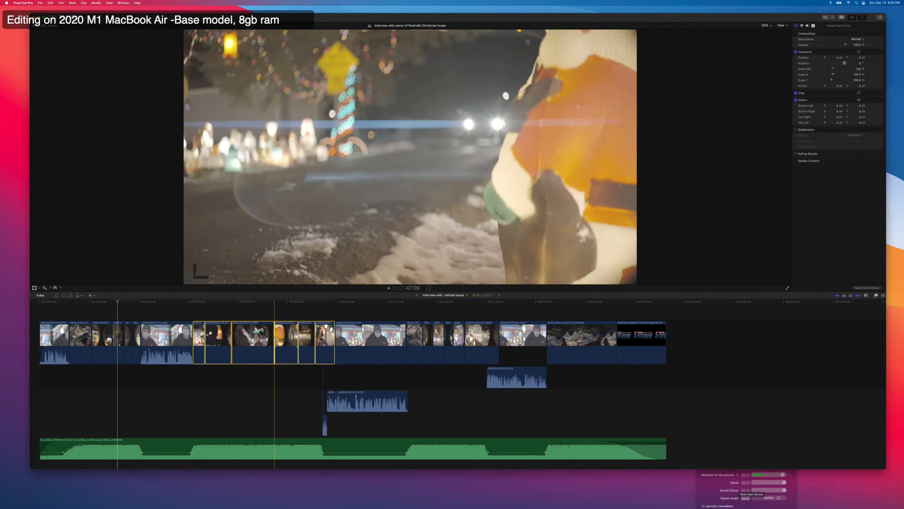
# Paste the 133% Scale X onto the five consecutive anamorphic B-roll clips before the last interview section.
pyautogui.moveTo(413, 317); pyautogui.dragTo(456, 338)
pyautogui.click(432, 315)
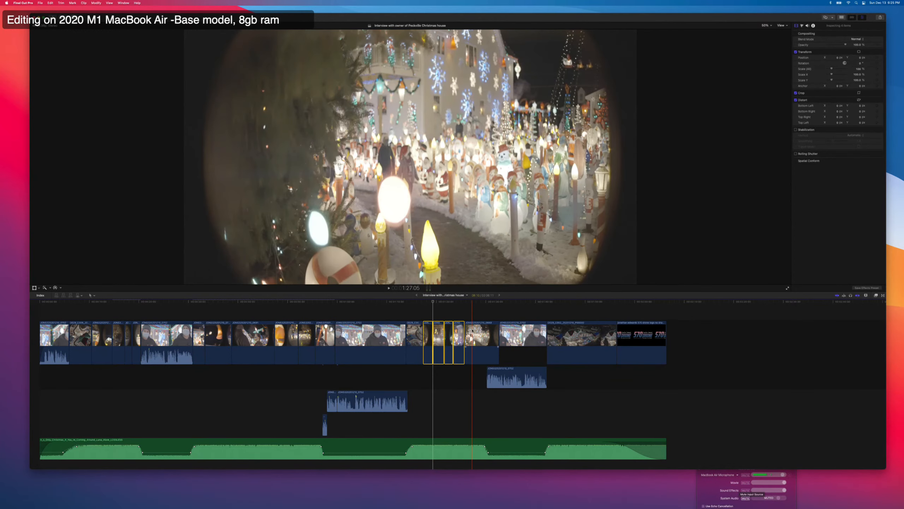
pyautogui.keyDown('super'); pyautogui.click(472, 331); pyautogui.keyUp('super')
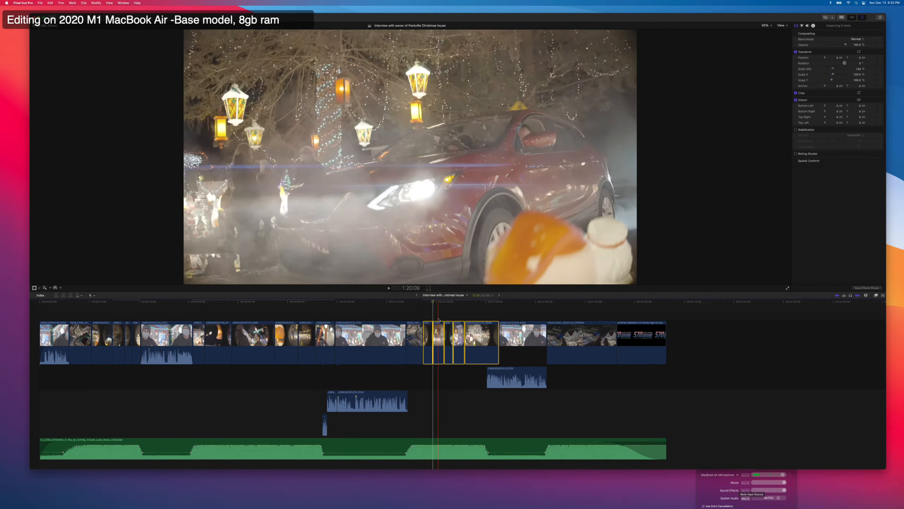
# Review the desqueezed B-roll and the drone shot, and play the timeline from about 0:42.
pyautogui.click(453, 313)
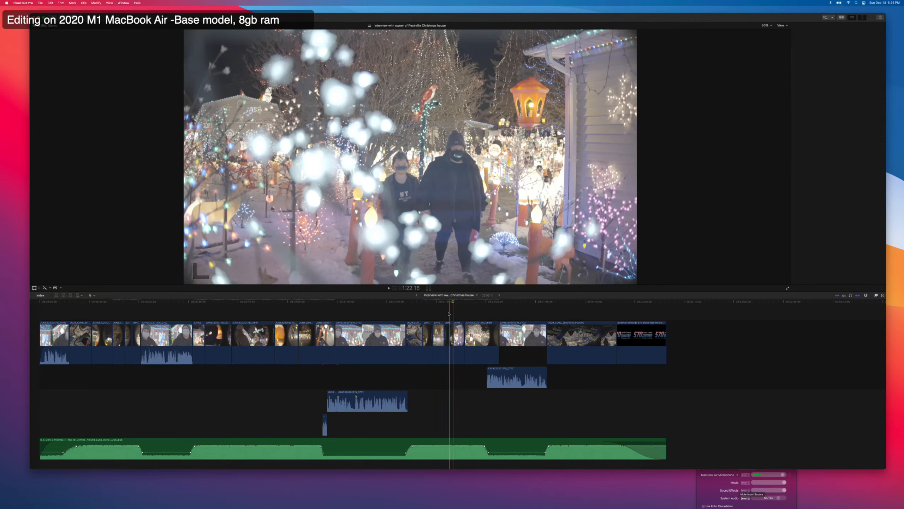
pyautogui.click(412, 319)
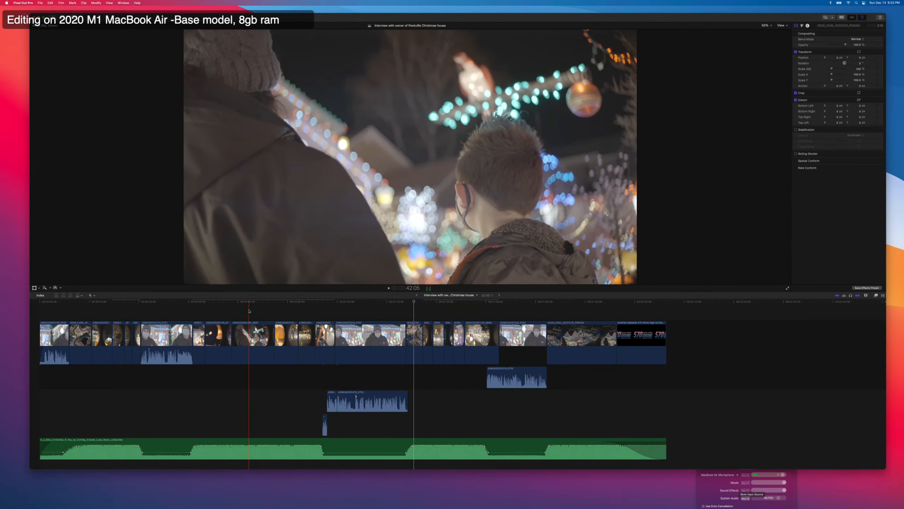
pyautogui.press('space')
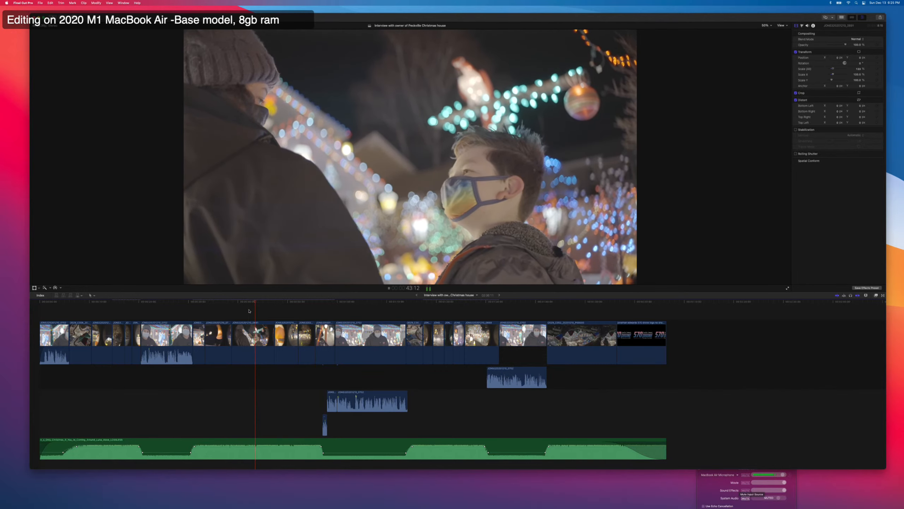
# Play the North Pole sign clip, shift its framing slightly sideways with Transform, and scale it up a little to fill the frame.
pyautogui.click(282, 314)
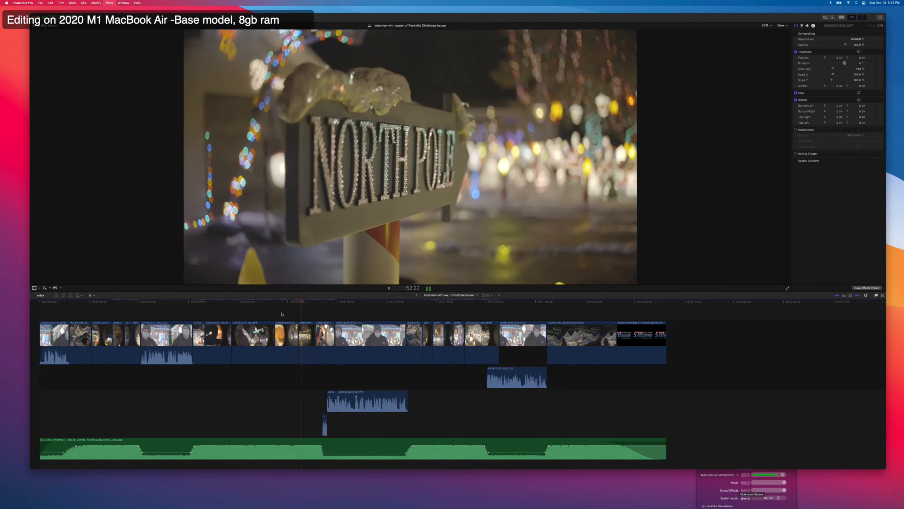
pyautogui.press('space')
pyautogui.click(307, 327)
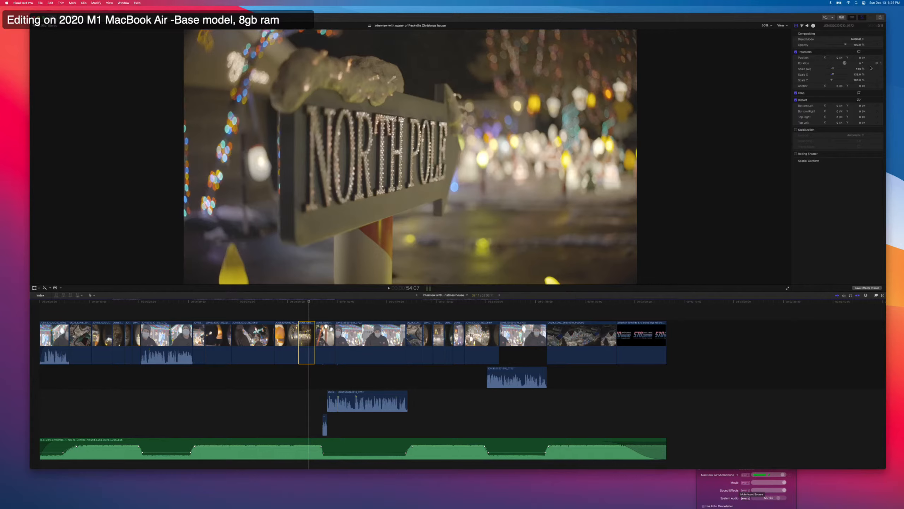
pyautogui.click(859, 52)
pyautogui.moveTo(521, 172)
pyautogui.mouseDown()
pyautogui.moveTo(457, 173)
pyautogui.moveTo(553, 168)
pyautogui.moveTo(517, 172)
pyautogui.mouseUp()
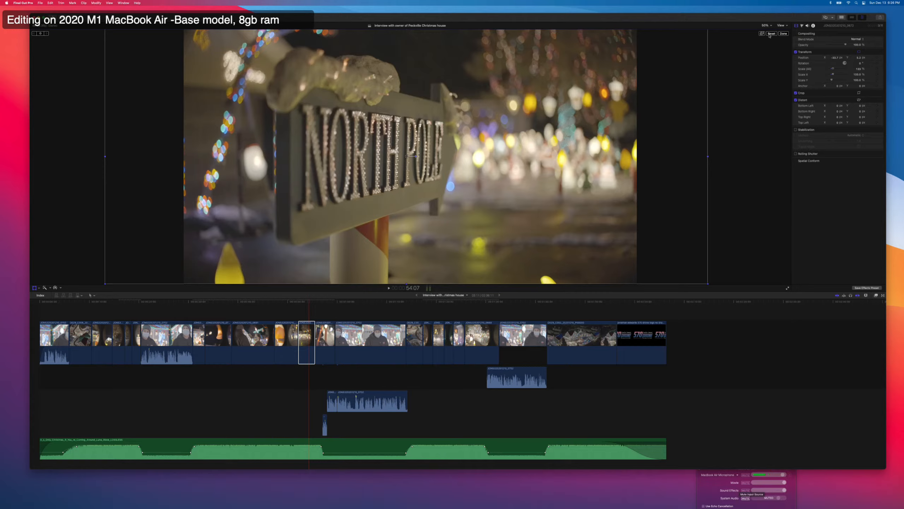
pyautogui.click(784, 34)
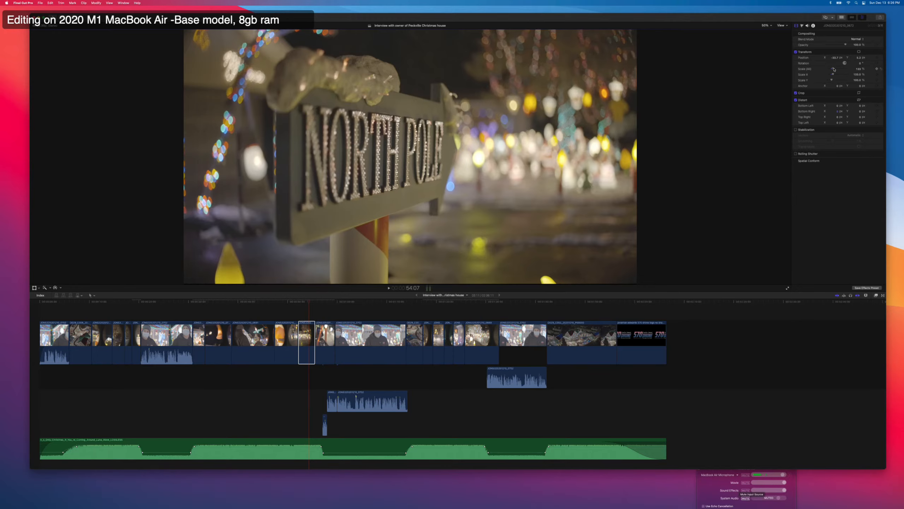
pyautogui.moveTo(833, 68); pyautogui.dragTo(834, 70)
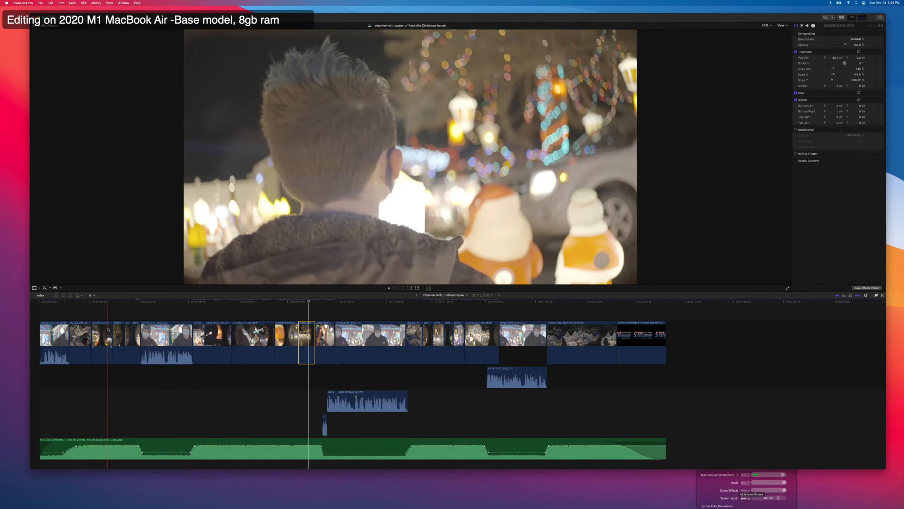
# Check the desqueezed B-roll, the opening interview and the drone shot at several points in the first 32 seconds of the timeline.
pyautogui.click(105, 317)
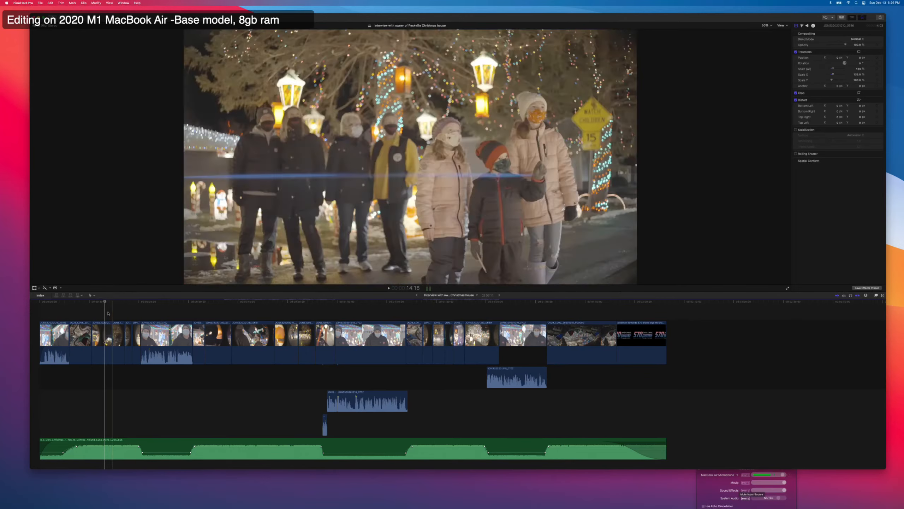
pyautogui.click(70, 314)
pyautogui.click(54, 314)
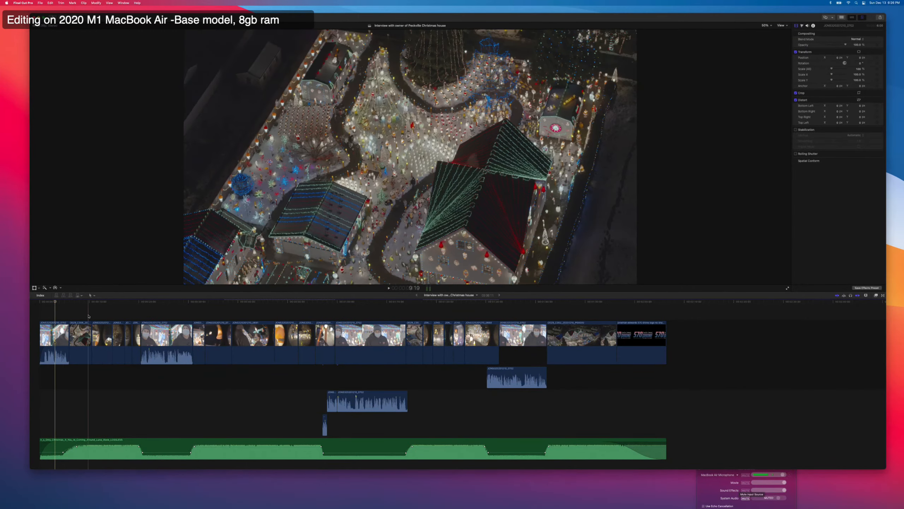
pyautogui.click(88, 315)
pyautogui.click(197, 314)
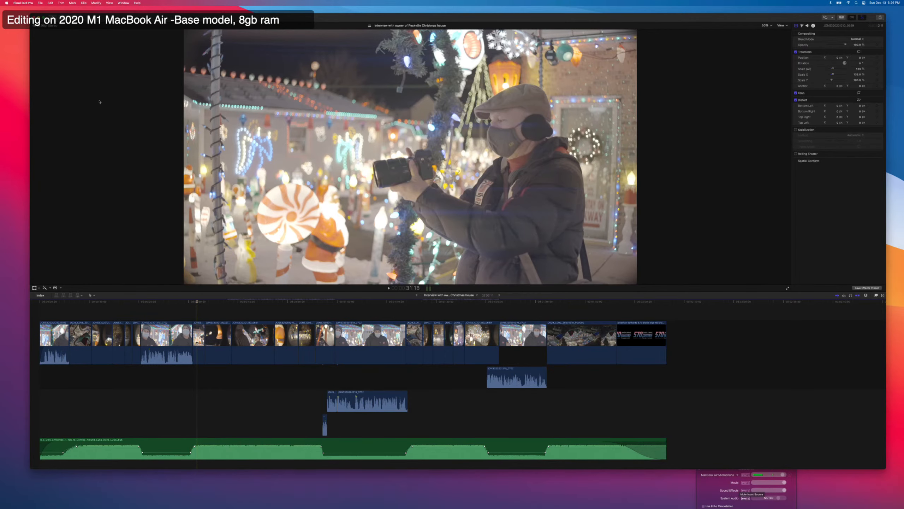
# Export the Peckville Christmas house project as an XML file to the Desktop, using the General metadata view and the current XML version.
pyautogui.click(41, 3)
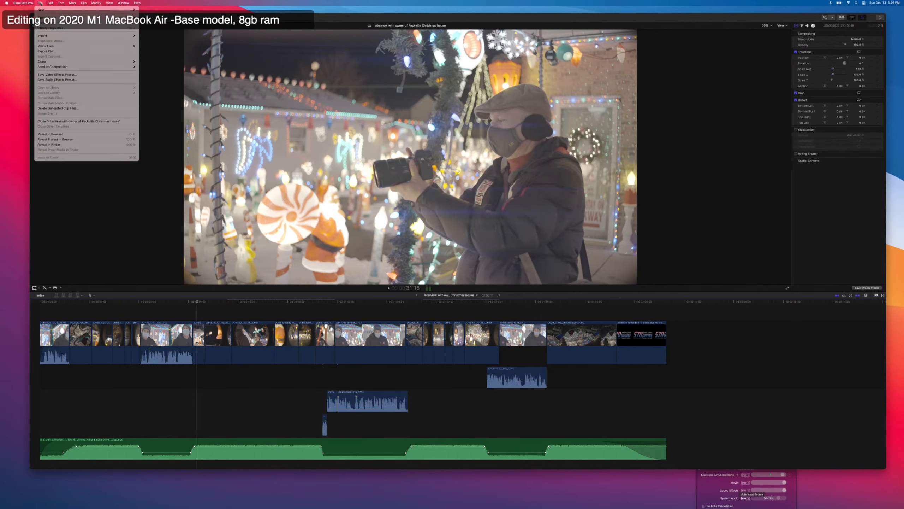
pyautogui.click(45, 51)
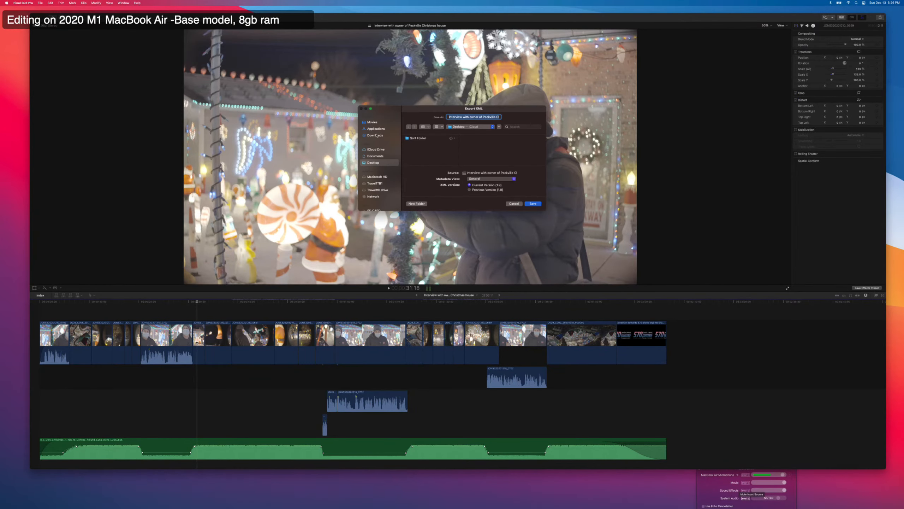
pyautogui.click(539, 205)
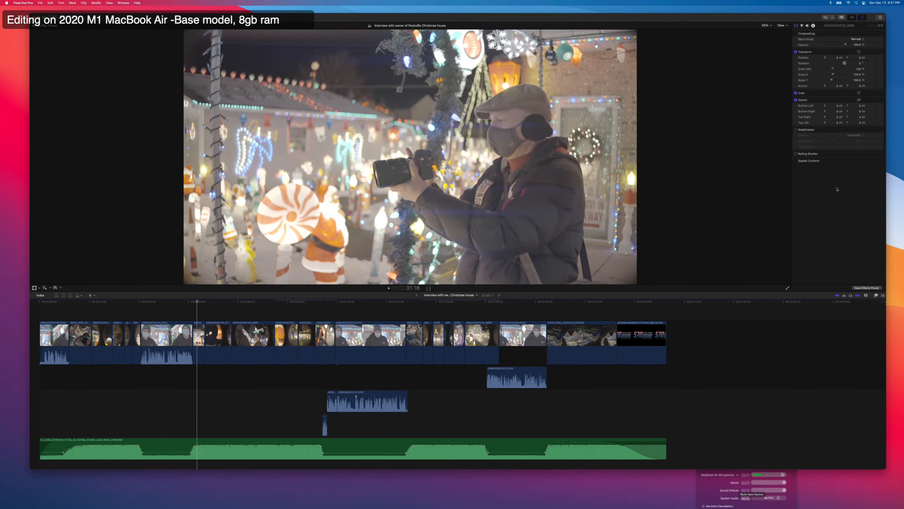
# Search for DaVinci Resolve Studio and launch it.
pyautogui.press('super+space')
pyautogui.write('resolv')
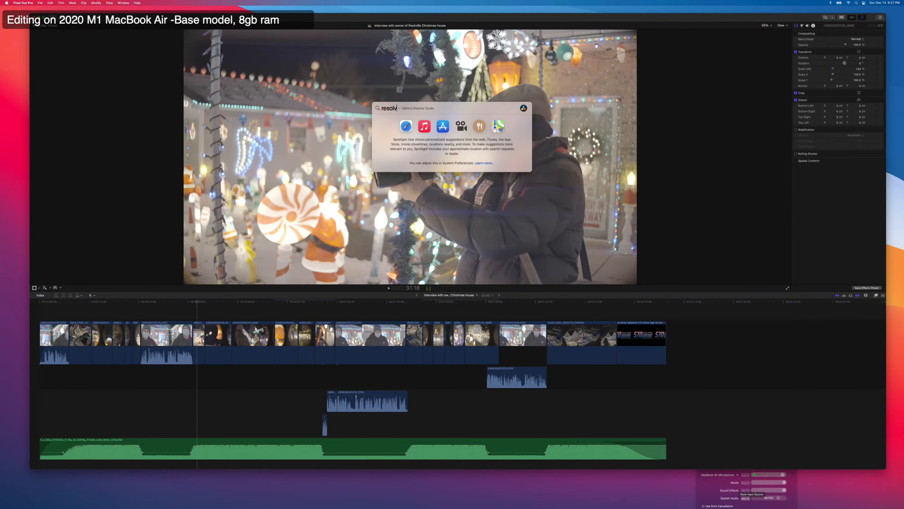
pyautogui.write('e')
pyautogui.press('Return')
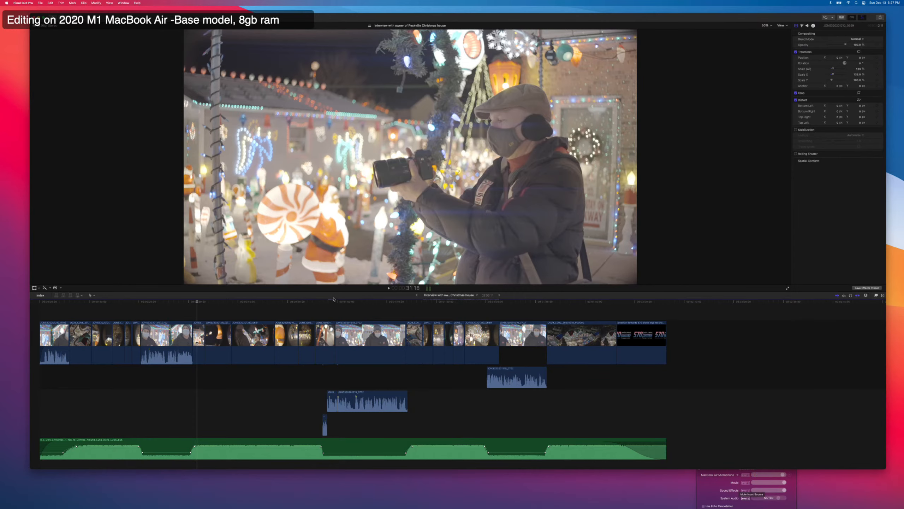
pyautogui.press('super+space')
pyautogui.write('r')
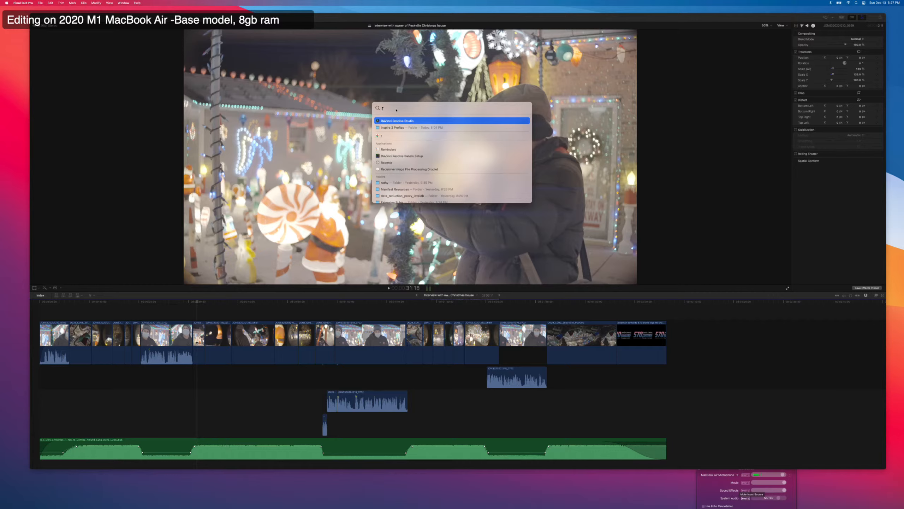
pyautogui.click(397, 121)
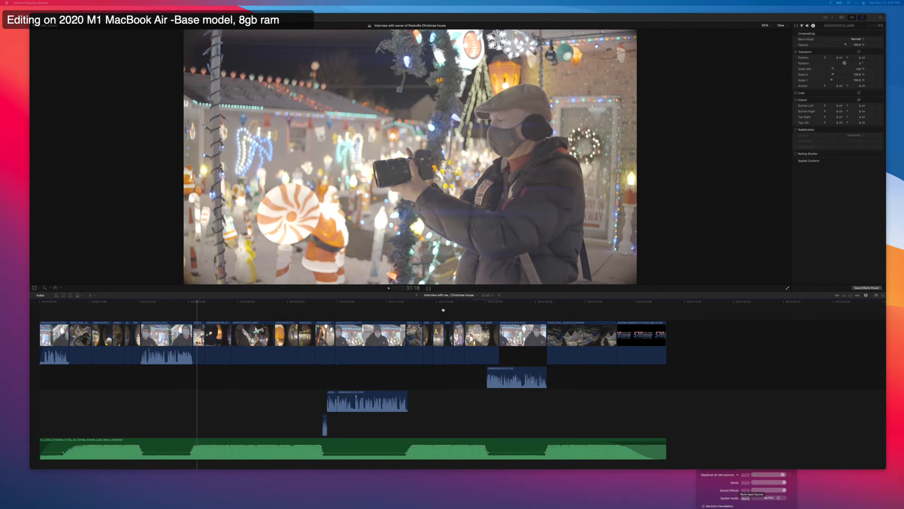
# Bring up the note with the script for resetting timecode in Resolve and move the YouTube Studio browser window aside.
pyautogui.press('super+Tab')
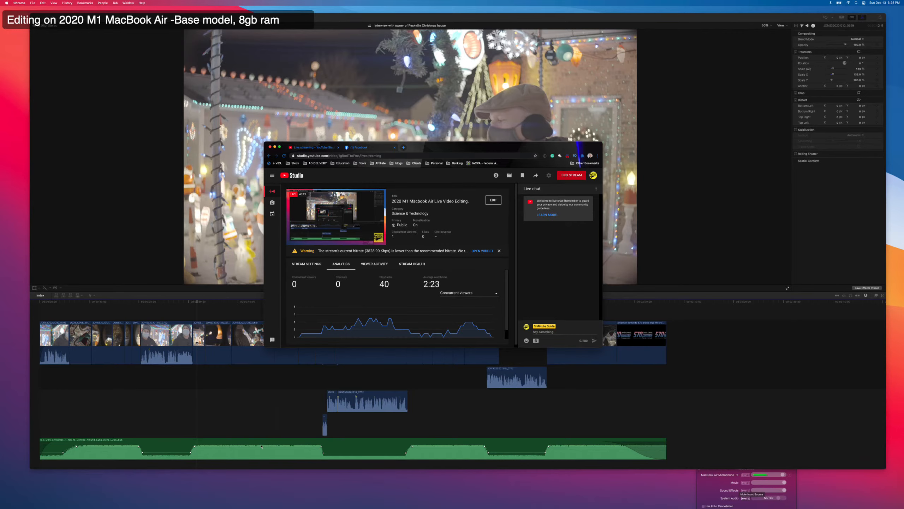
pyautogui.moveTo(362, 508); pyautogui.dragTo(160, 65)
pyautogui.moveTo(453, 148); pyautogui.dragTo(492, 132)
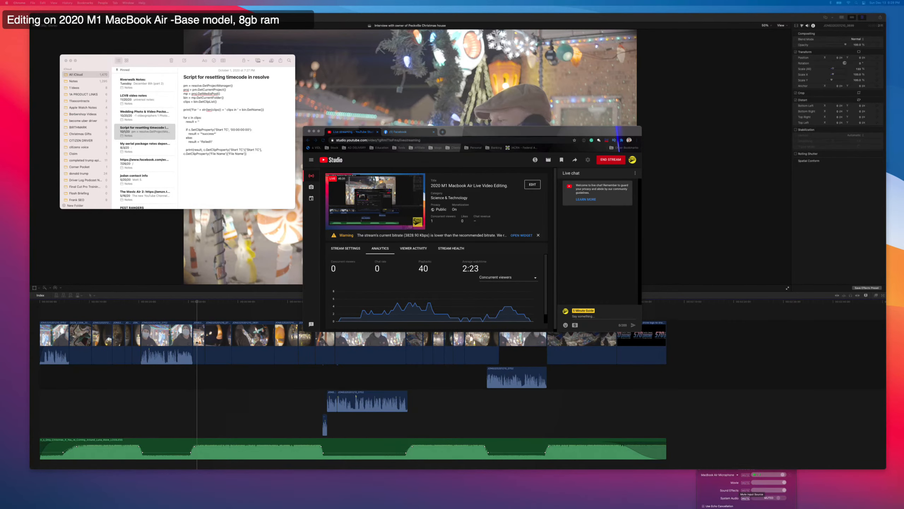
# Switch to the untitled DaVinci Resolve project and enlarge its window to cover most of the screen.
pyautogui.moveTo(463, 508); pyautogui.dragTo(387, 119)
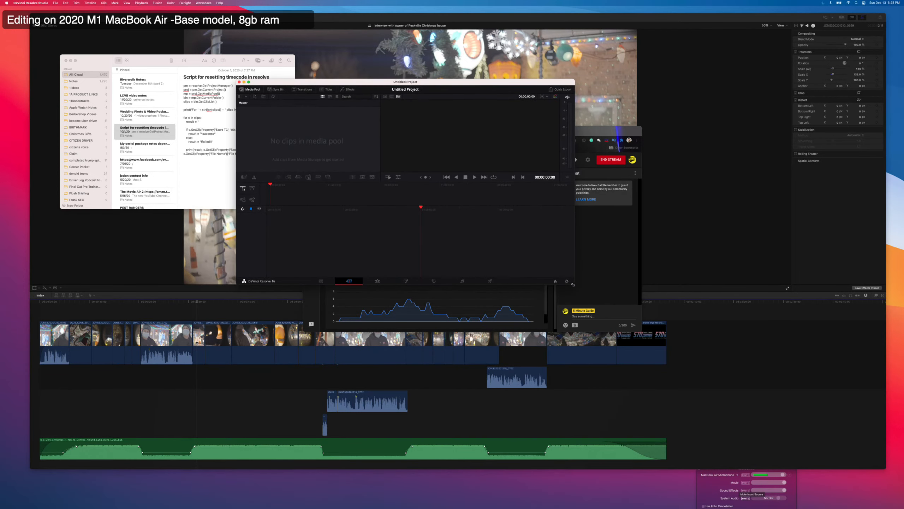
pyautogui.moveTo(577, 285); pyautogui.dragTo(890, 466)
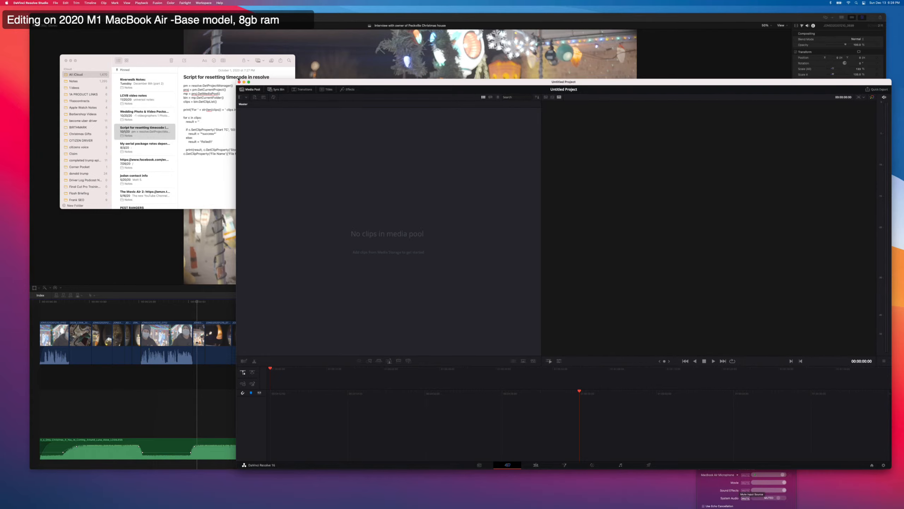
pyautogui.moveTo(237, 79); pyautogui.dragTo(95, 61)
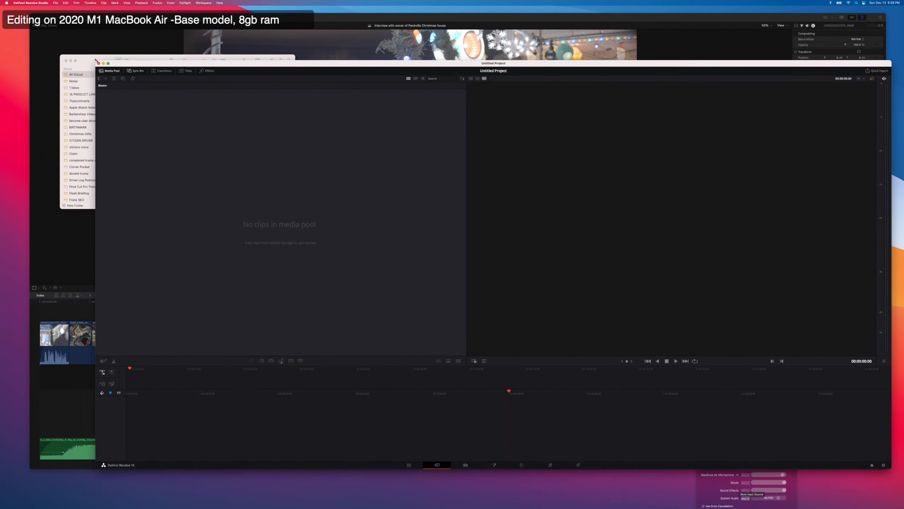
pyautogui.click(89, 76)
pyautogui.click(375, 167)
# On the Media page, add the anamorphic footage folder and its subfolders from Live Edit MacBook Air > Video > Christmas House to the media pool.
pyautogui.click(409, 464)
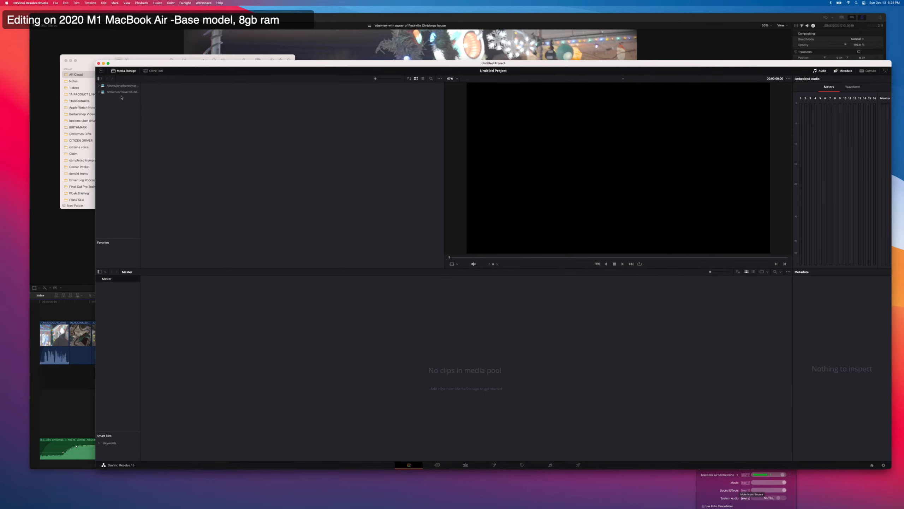
pyautogui.click(121, 93)
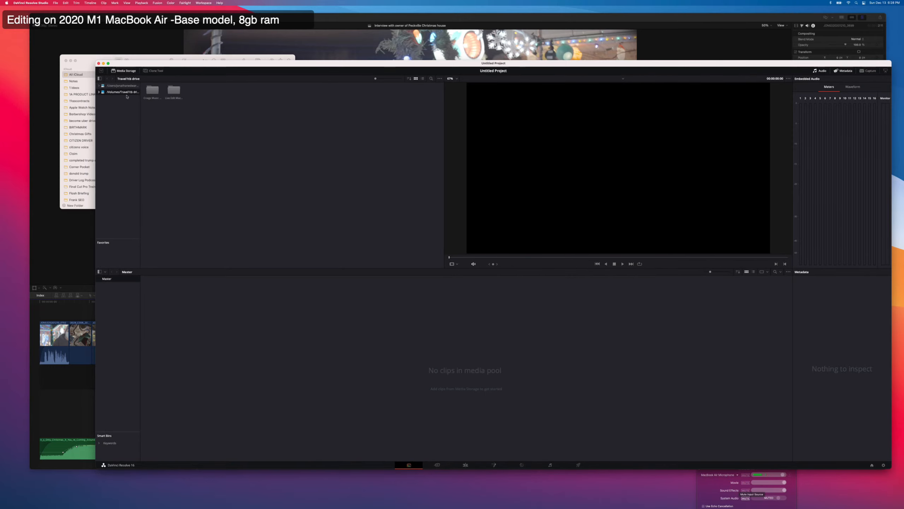
pyautogui.doubleClick(173, 90)
pyautogui.doubleClick(173, 90)
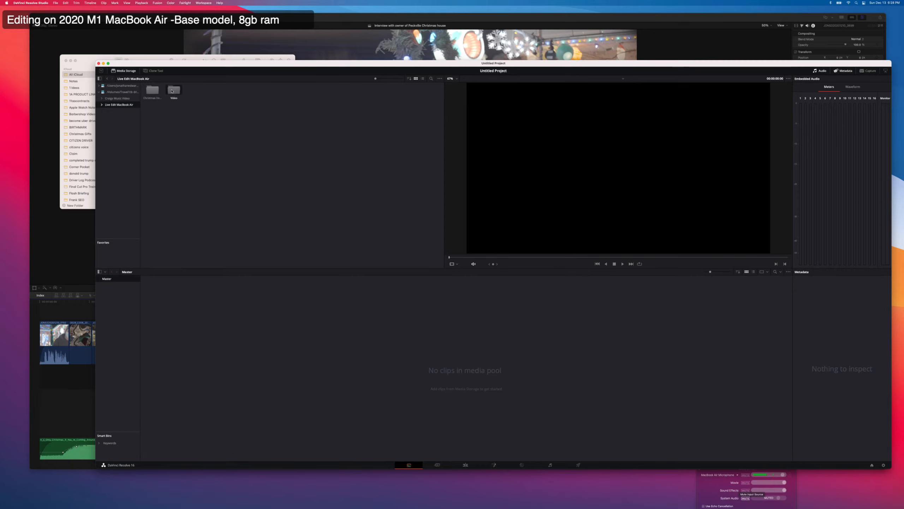
pyautogui.doubleClick(159, 92)
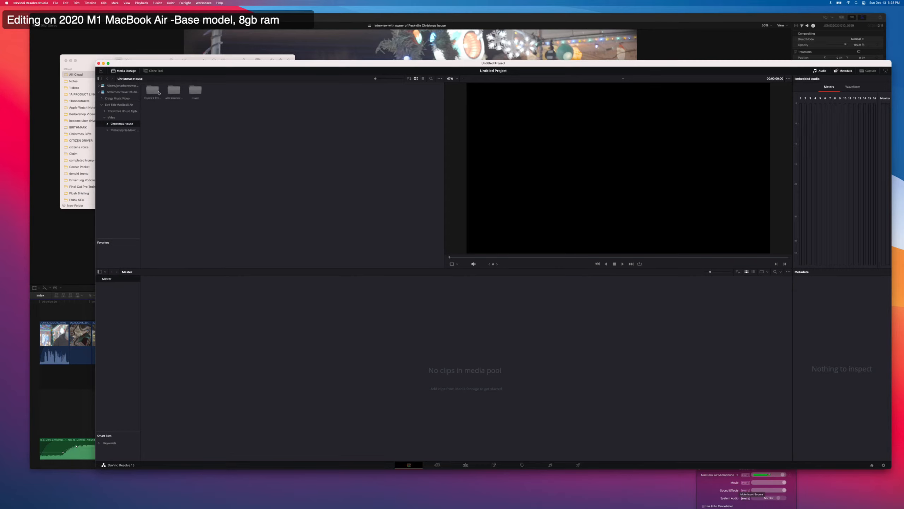
pyautogui.rightClick(173, 92)
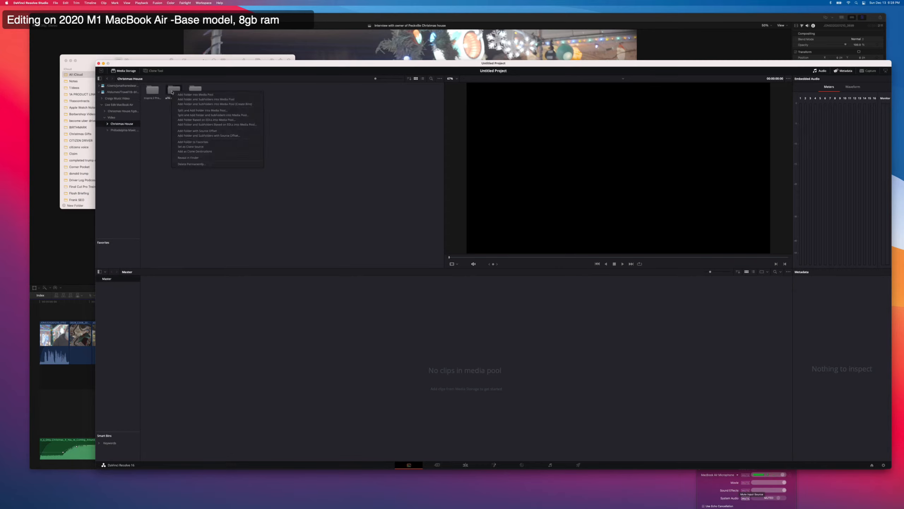
pyautogui.click(190, 103)
pyautogui.click(494, 274)
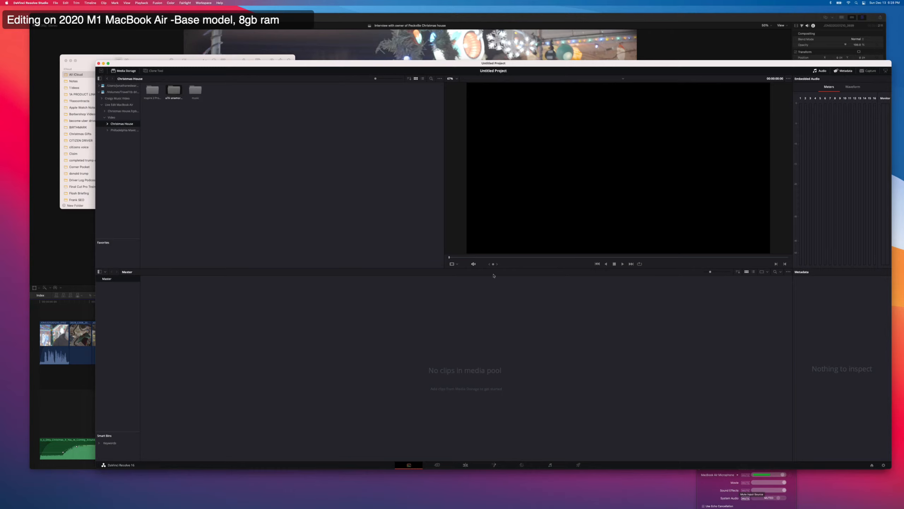
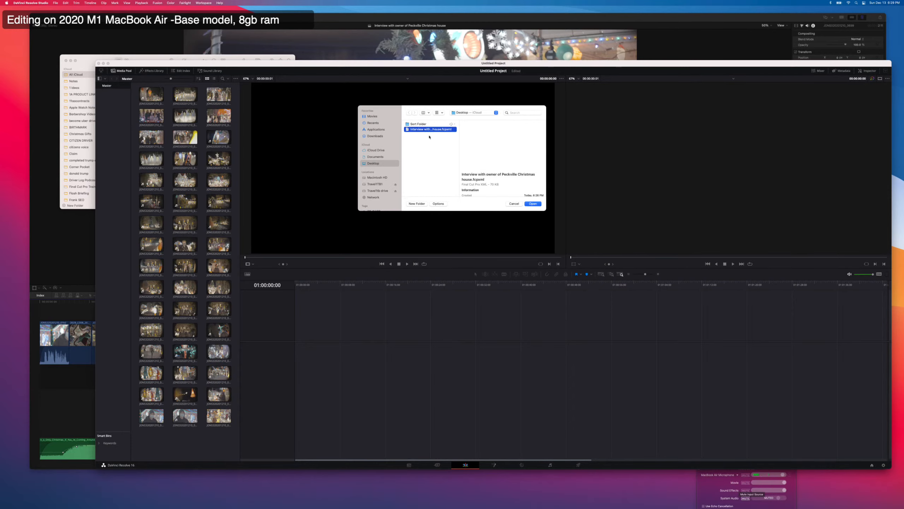
# Import the Peckville Christmas house interview XML as a timeline with the default load settings, skipping the search for the missing clip.
pyautogui.click(520, 319)
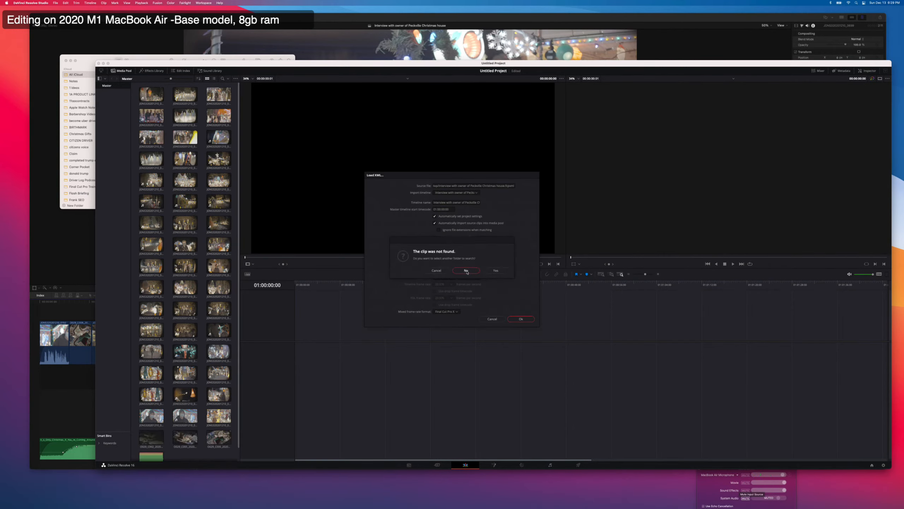
pyautogui.click(470, 272)
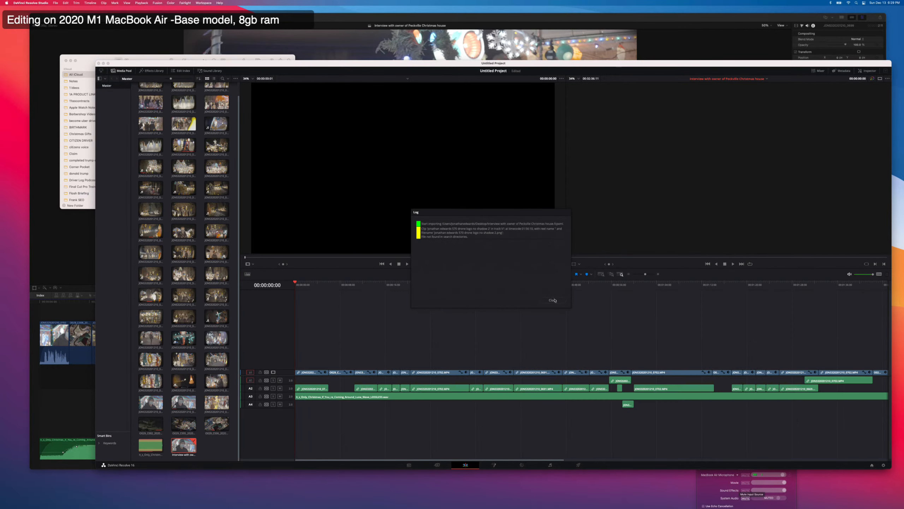
pyautogui.click(553, 299)
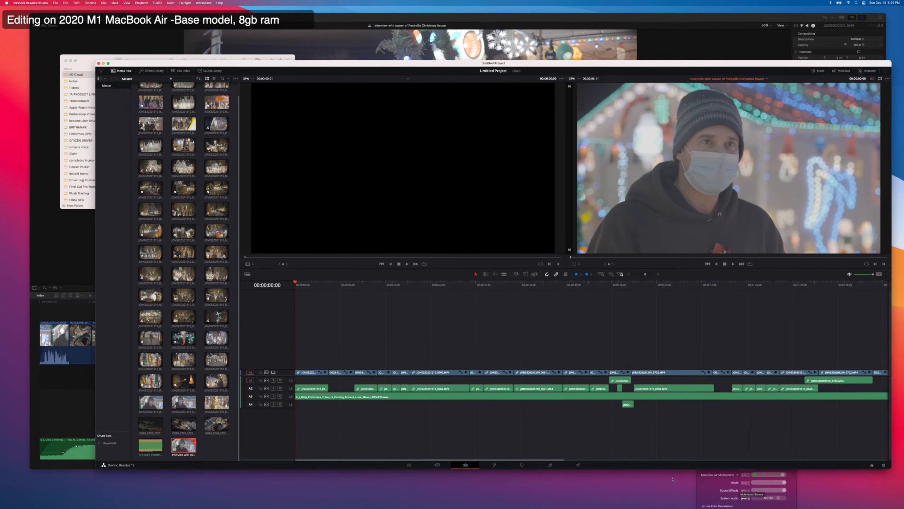
# Open the imported timeline on the Color page, move the first clip's node nearer the graph input, and enlarge the window.
pyautogui.click(522, 465)
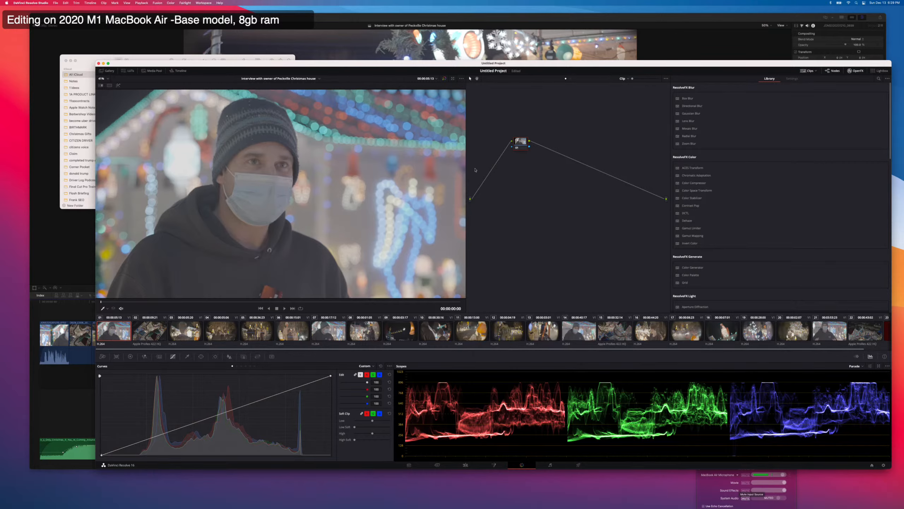
pyautogui.moveTo(523, 142); pyautogui.dragTo(500, 152)
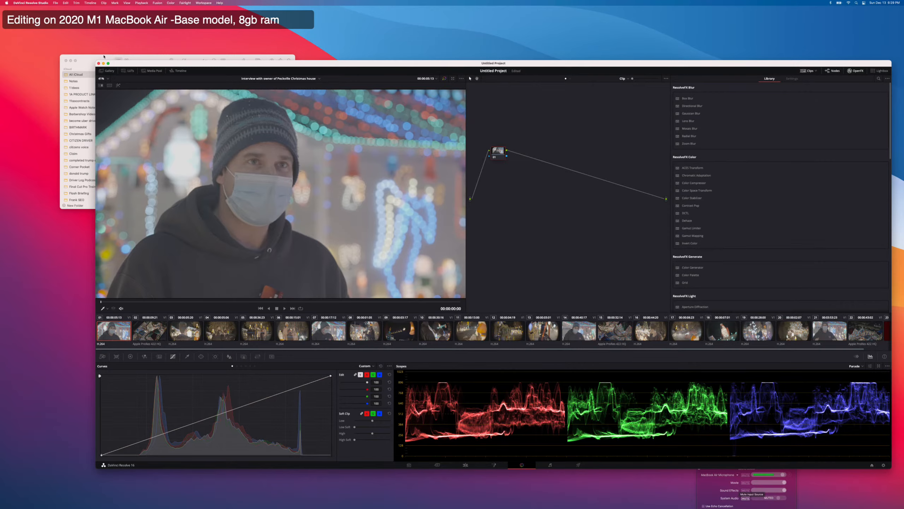
pyautogui.moveTo(96, 61); pyautogui.dragTo(13, 22)
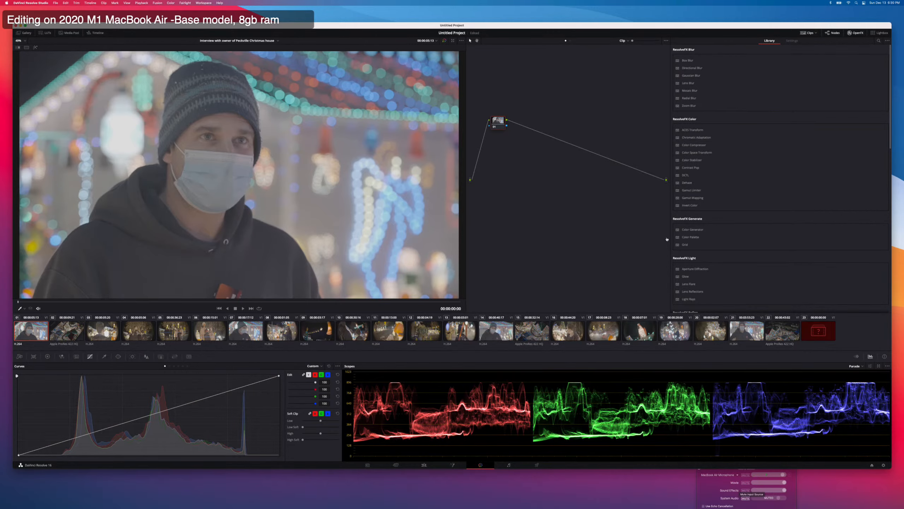
pyautogui.press('super+Tab')
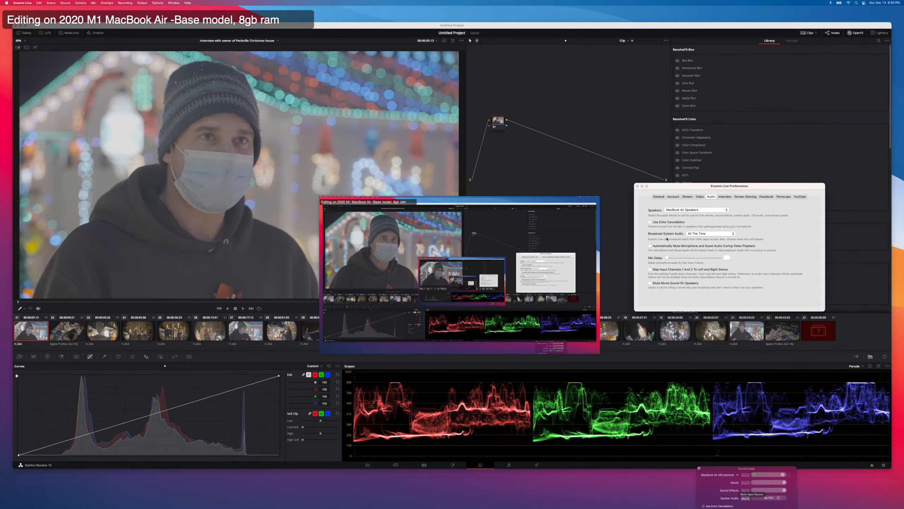
pyautogui.press('super+Tab')
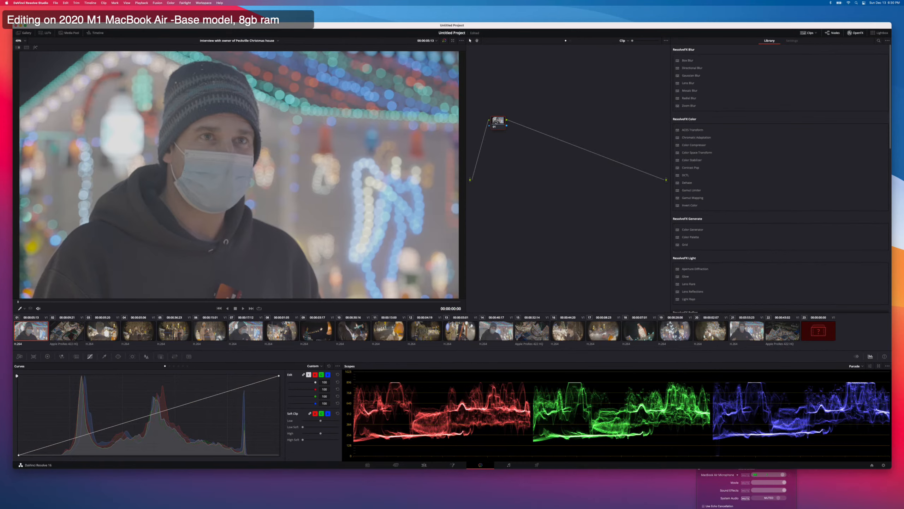
# Add a serial node to the first interview clip and apply the SLog3 Natural Rec709 3D LUT from the a7SIII buttery set.
pyautogui.hotkey('alt', 's')
pyautogui.rightClick(520, 122)
pyautogui.moveTo(540, 174)
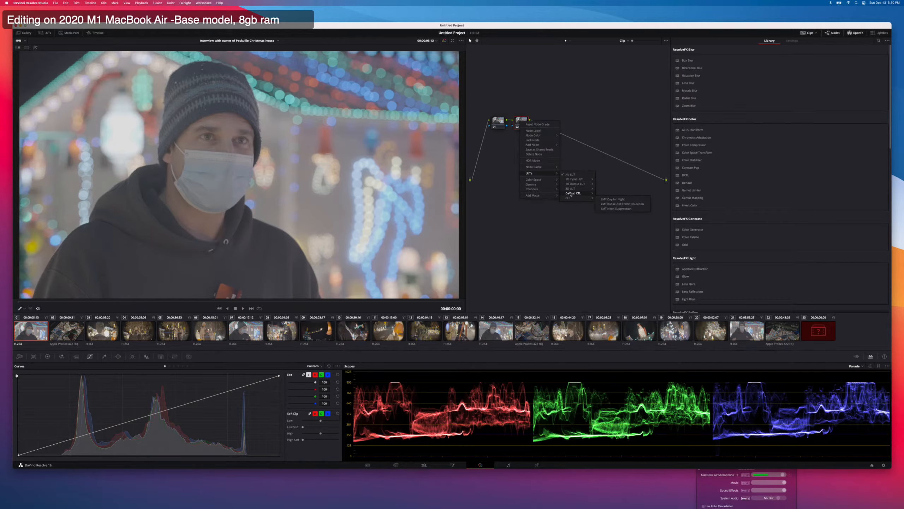
pyautogui.moveTo(573, 190)
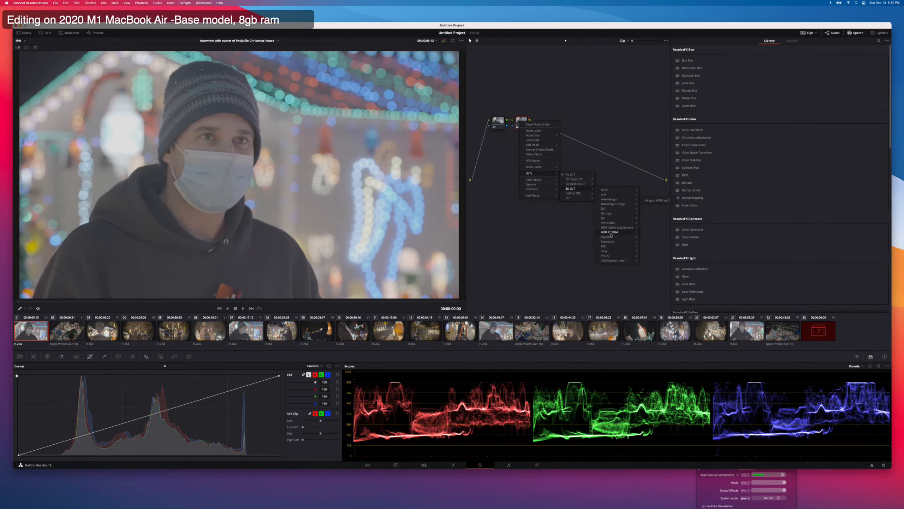
pyautogui.moveTo(612, 261)
pyautogui.moveTo(649, 267)
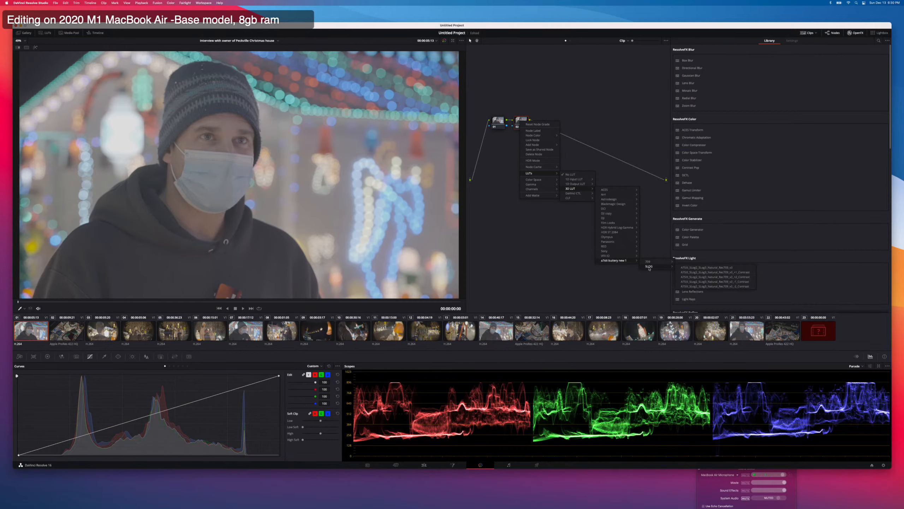
pyautogui.click(691, 268)
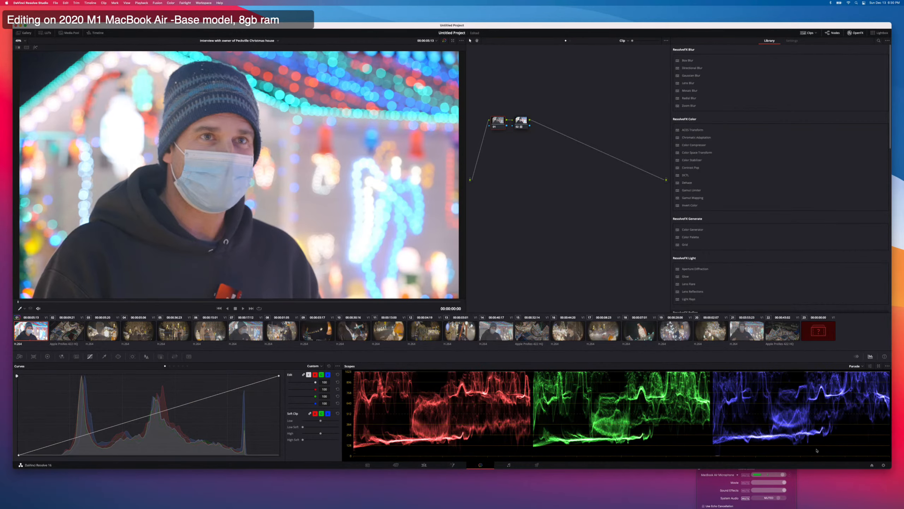
# Enlarge the window and shape the first node's custom curve by lowering the white point, deepening the blacks and slightly lifting the shadows.
pyautogui.moveTo(891, 468); pyautogui.dragTo(899, 500)
pyautogui.moveTo(603, 28); pyautogui.dragTo(601, 11)
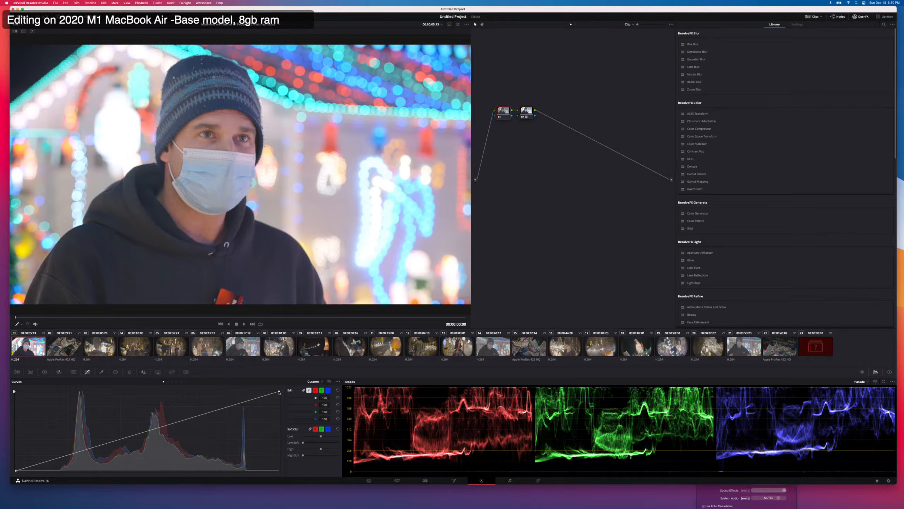
pyautogui.moveTo(279, 392); pyautogui.dragTo(279, 406)
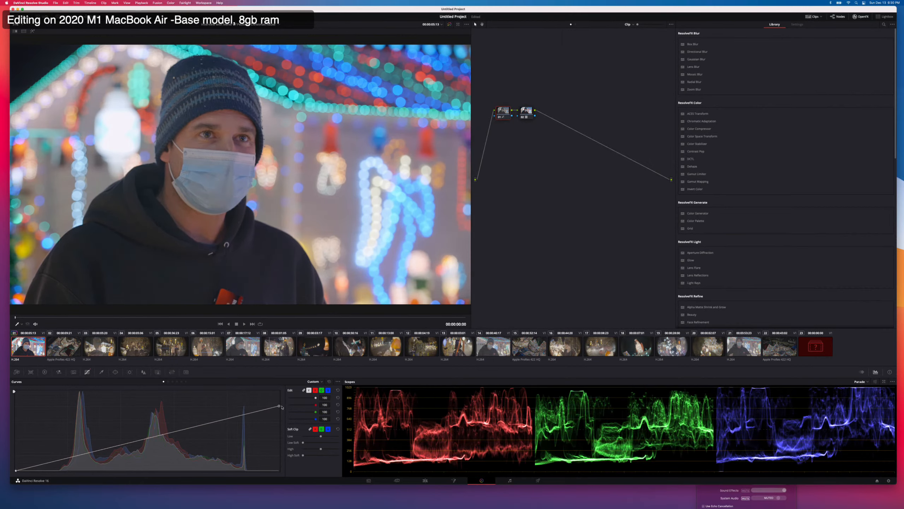
pyautogui.moveTo(282, 407); pyautogui.dragTo(283, 413)
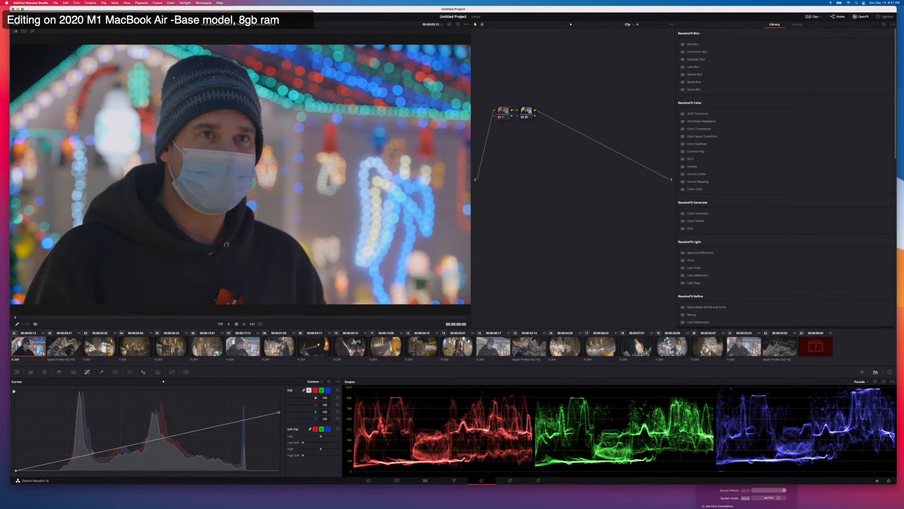
pyautogui.moveTo(16, 471); pyautogui.dragTo(35, 473)
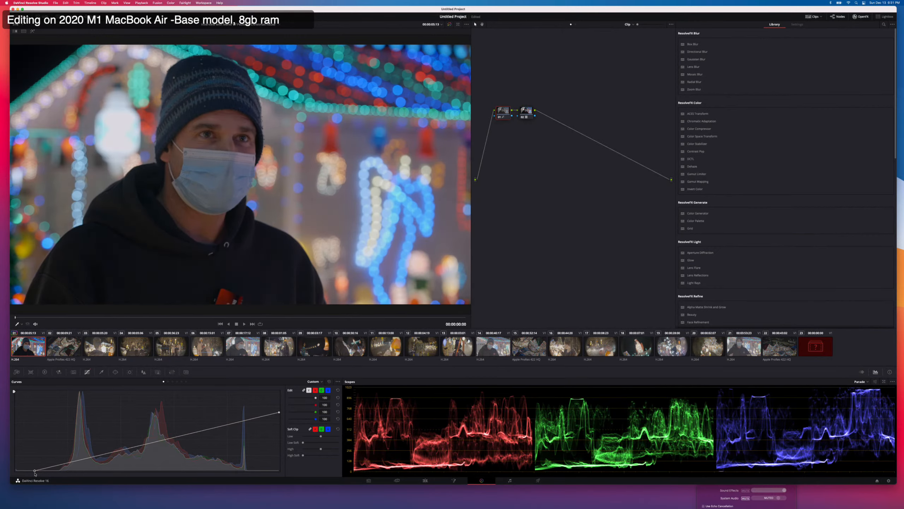
pyautogui.moveTo(95, 457); pyautogui.dragTo(98, 452)
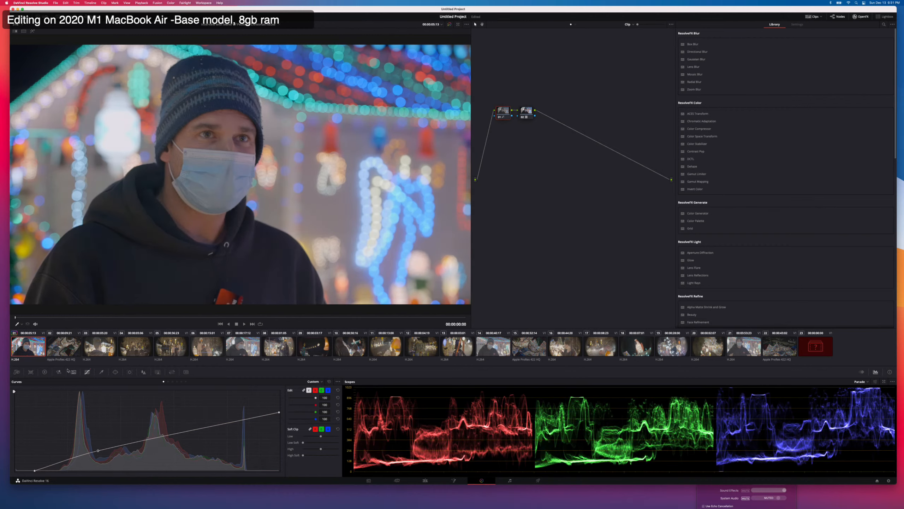
# Raise the first node's saturation to 64.40, lower its curve's white point slightly, and scrub through the interview clip to check the grade.
pyautogui.click(45, 372)
pyautogui.moveTo(270, 470); pyautogui.dragTo(276, 470)
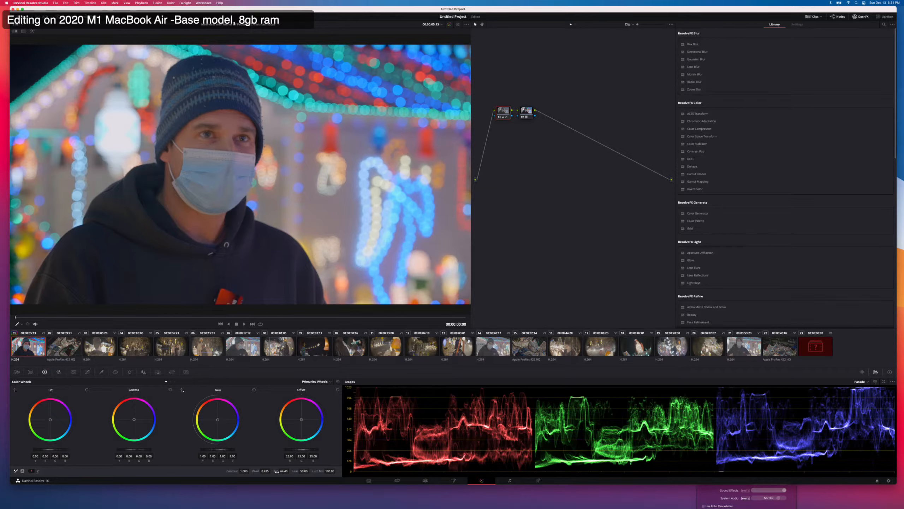
pyautogui.click(87, 372)
pyautogui.moveTo(279, 413); pyautogui.dragTo(279, 415)
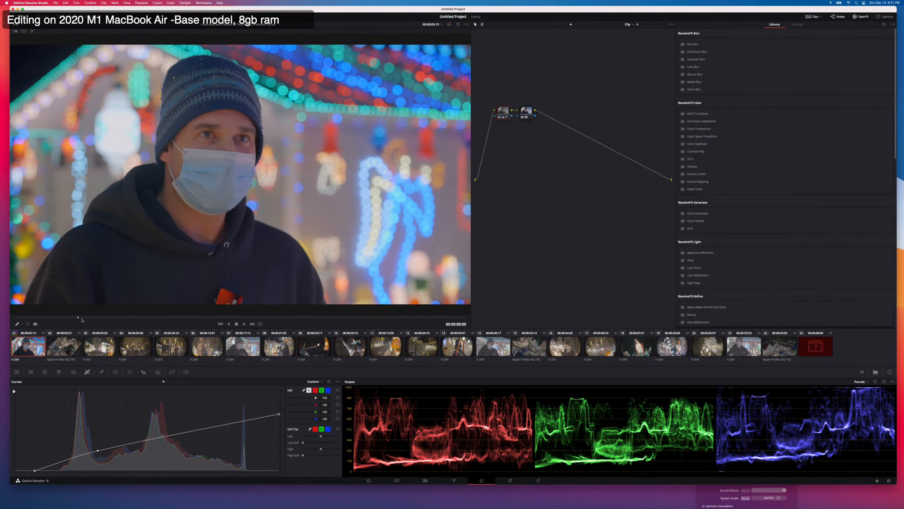
pyautogui.moveTo(81, 320); pyautogui.dragTo(170, 319)
pyautogui.moveTo(277, 316); pyautogui.dragTo(317, 315)
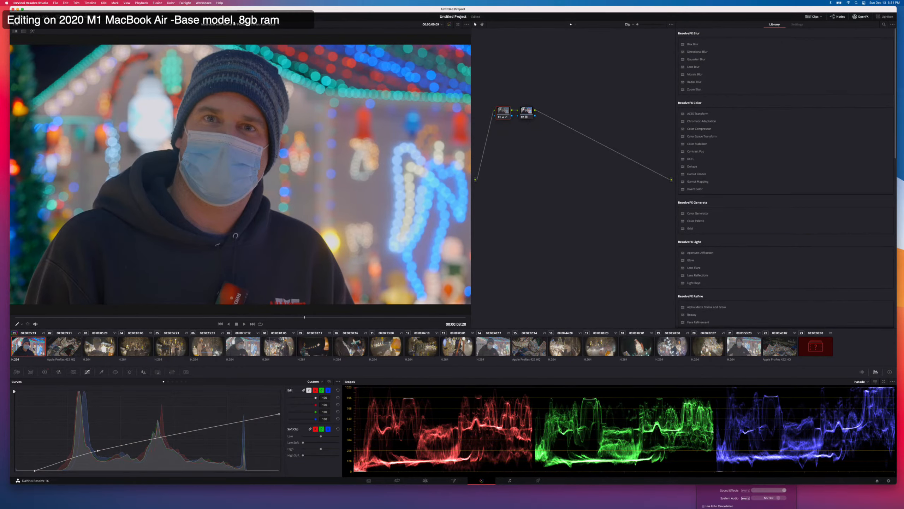
# Add a serial node to the second, aerial clip and apply the DJI Dlog Natural Rec709 v1 3D LUT to it.
pyautogui.press('Down')
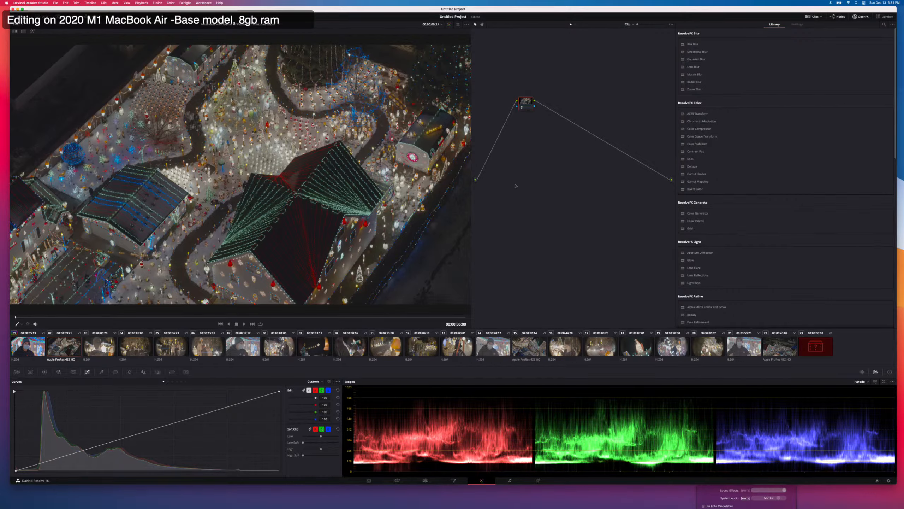
pyautogui.hotkey('alt', 's')
pyautogui.rightClick(549, 101)
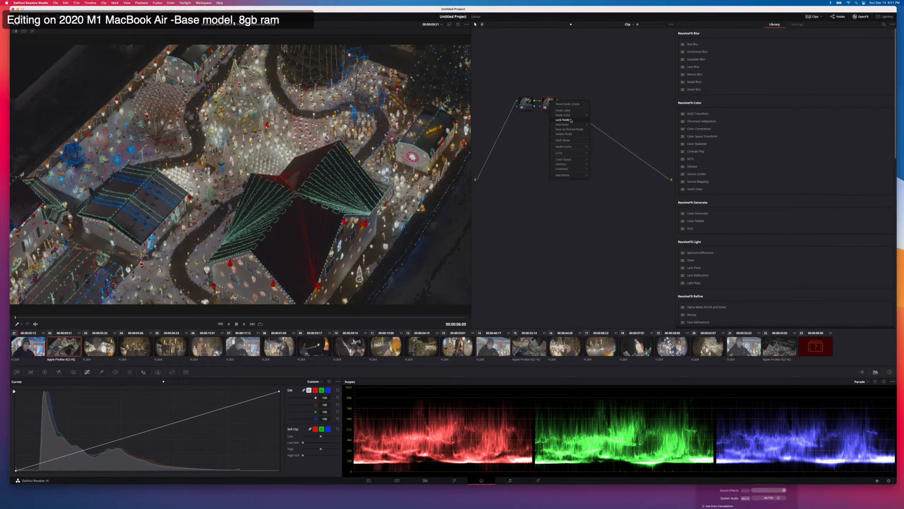
pyautogui.moveTo(569, 155)
pyautogui.moveTo(607, 172)
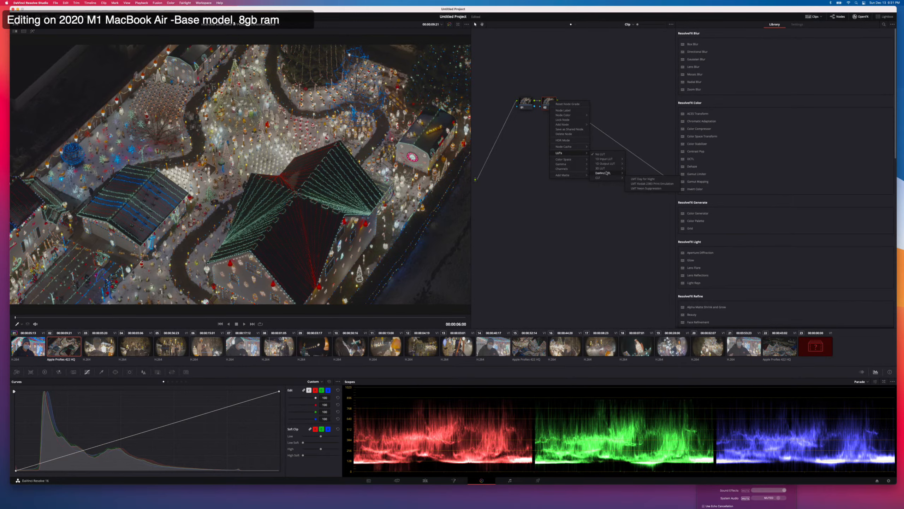
pyautogui.moveTo(645, 229)
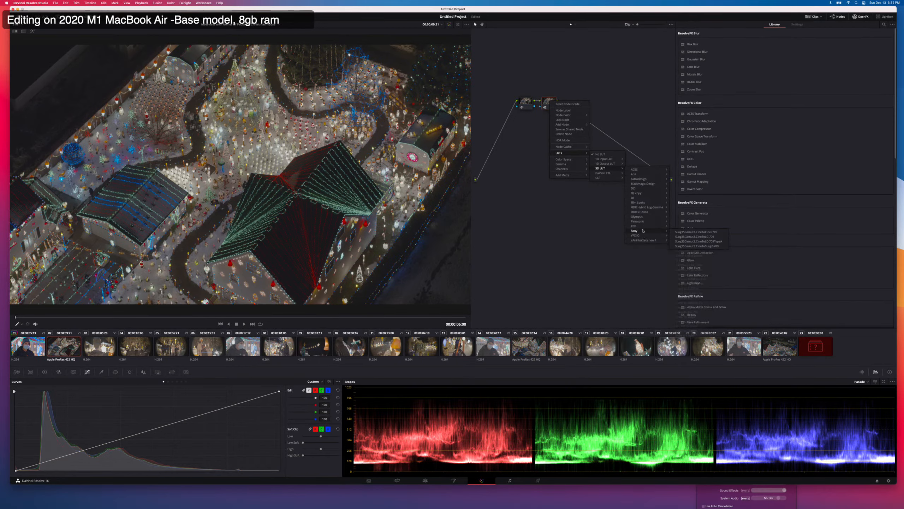
pyautogui.moveTo(644, 203)
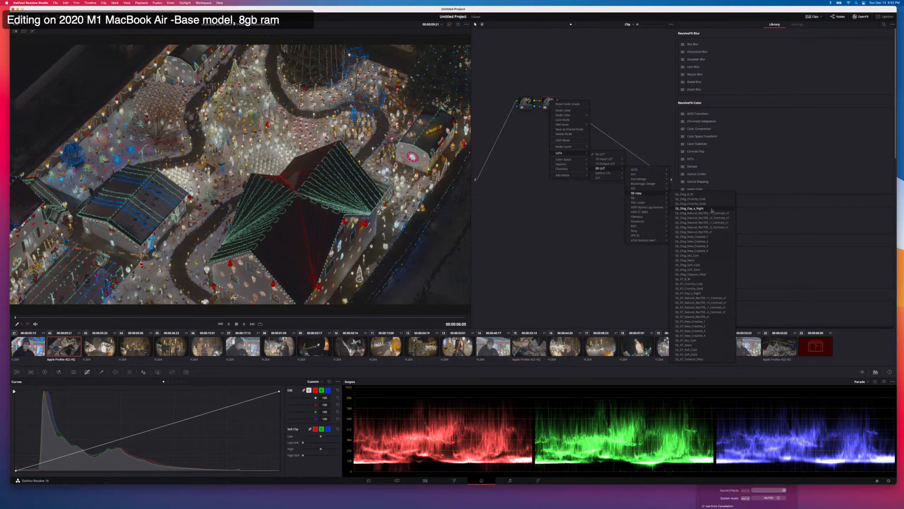
pyautogui.click(700, 232)
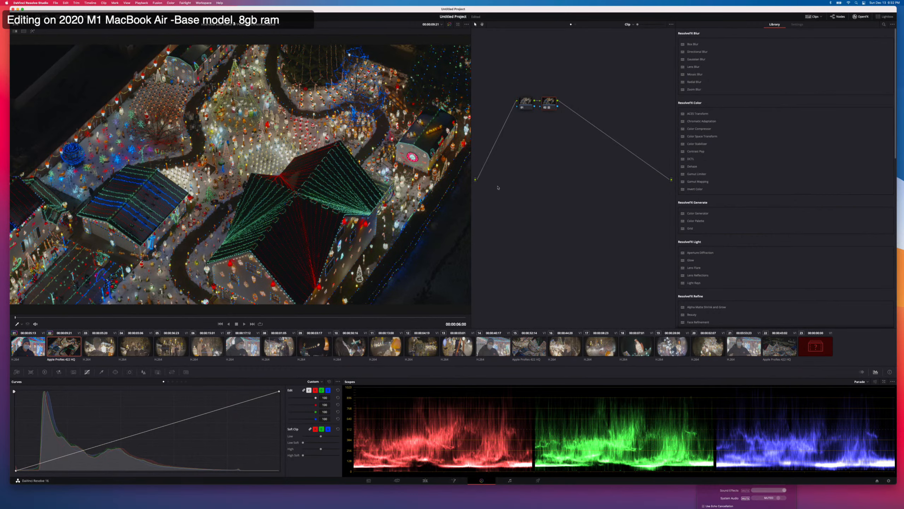
# Compare the aerial clip with its LUT node off and on, and adjust that node by raising saturation to 66.80 and reducing contrast.
pyautogui.press('super+d')
pyautogui.press('super+d')
pyautogui.click(45, 372)
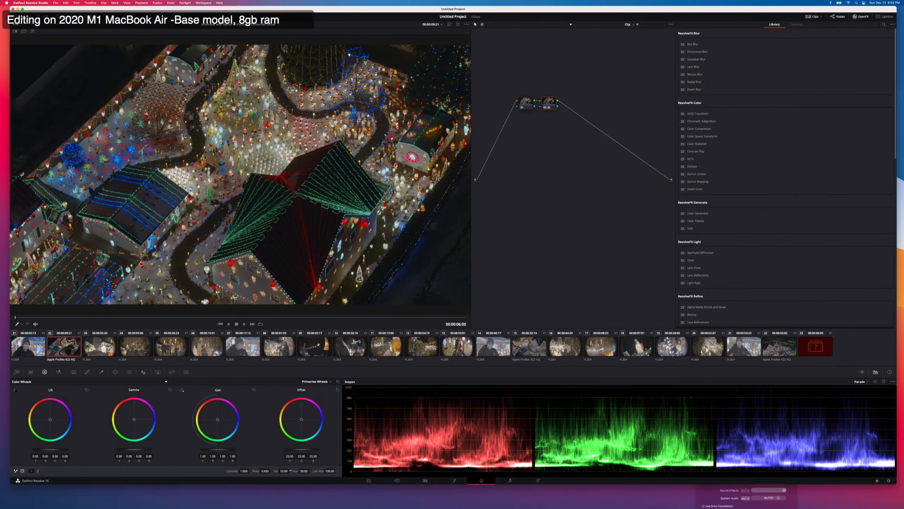
pyautogui.moveTo(291, 471); pyautogui.dragTo(299, 470)
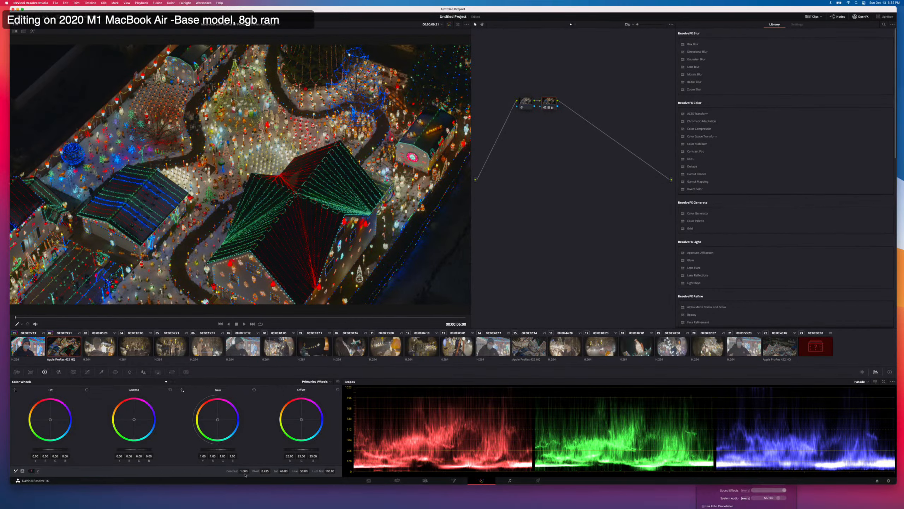
pyautogui.moveTo(244, 471)
pyautogui.mouseDown()
pyautogui.moveTo(223, 470)
pyautogui.moveTo(232, 471)
pyautogui.mouseUp()
# Apply the first interview clip's grade to the third clip of the boy seen from behind and show its curves.
pyautogui.click(103, 347)
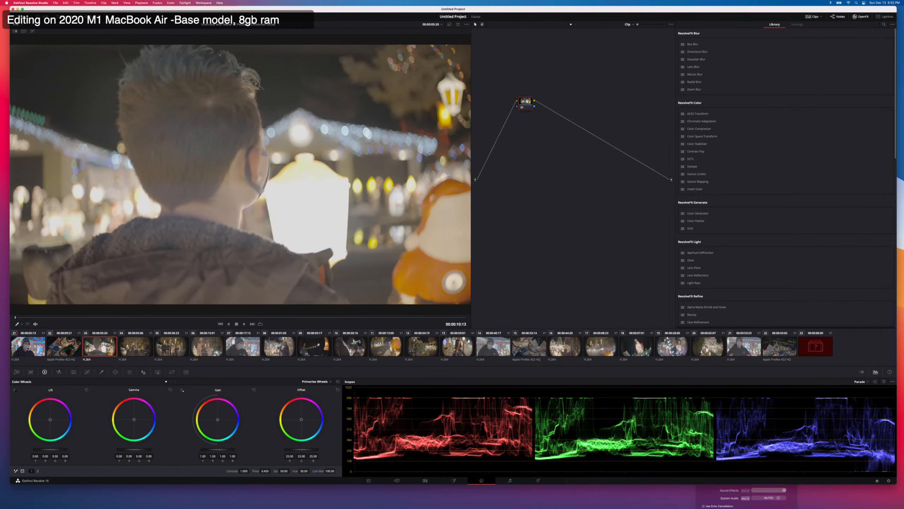
pyautogui.rightClick(28, 348)
pyautogui.click(41, 252)
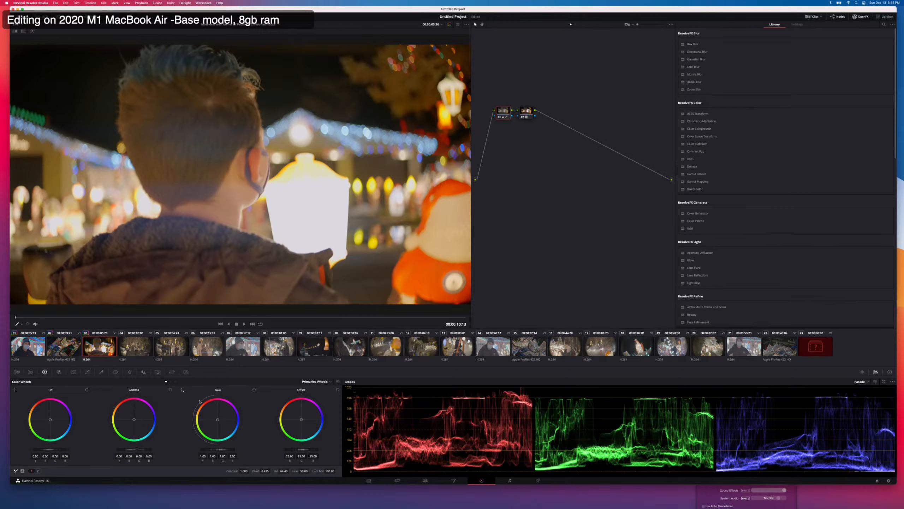
pyautogui.click(87, 372)
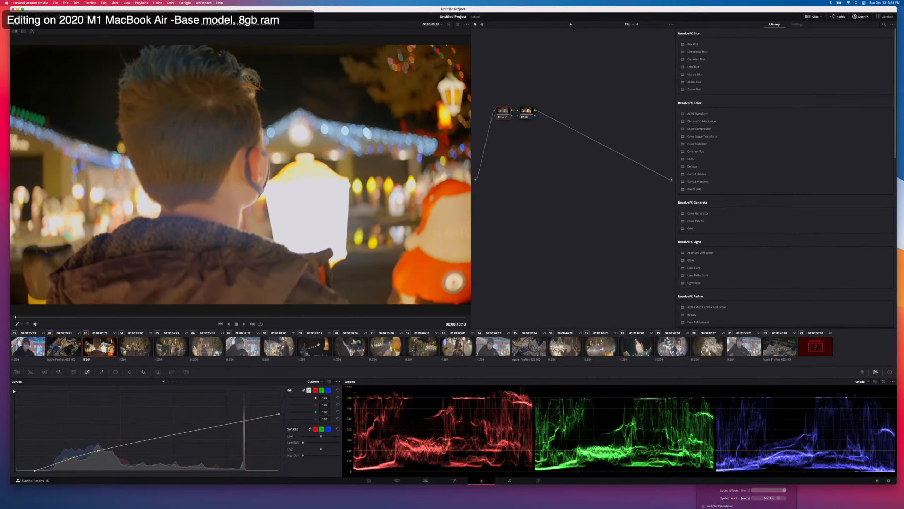
# Paste the same grade onto the fourth clip of the masked couple, slightly raise its curve's white point and ease the black point back.
pyautogui.click(131, 347)
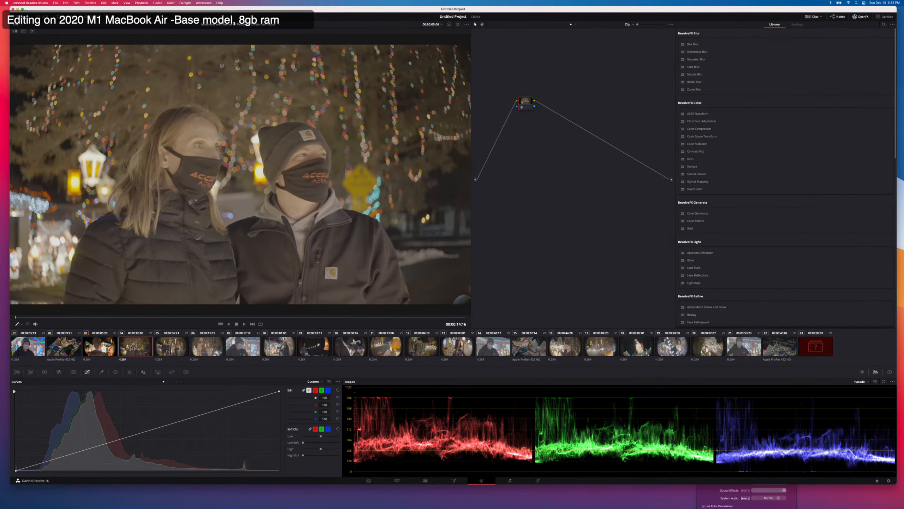
pyautogui.press('super+v')
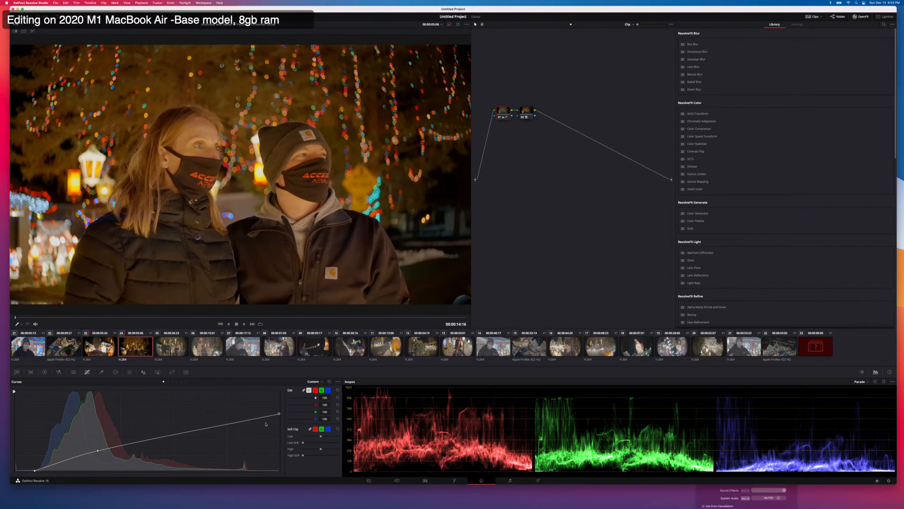
pyautogui.moveTo(279, 414); pyautogui.dragTo(279, 412)
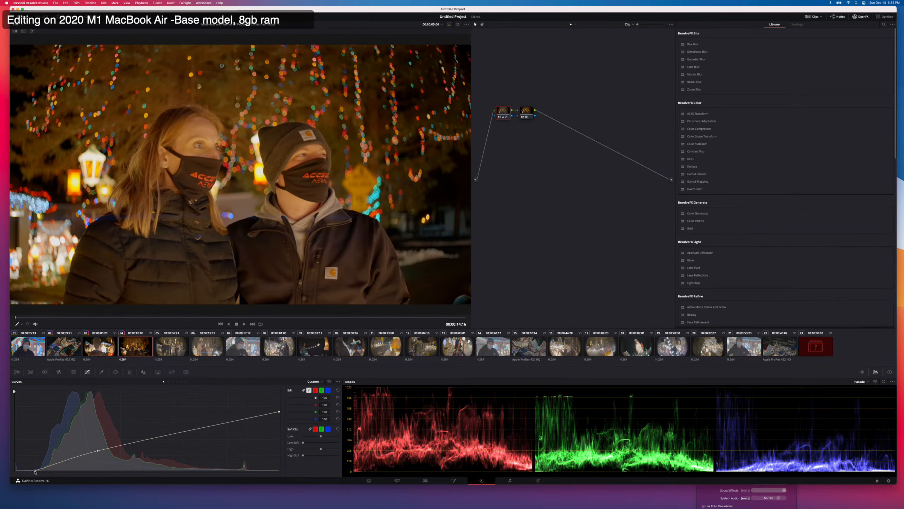
pyautogui.moveTo(35, 472); pyautogui.dragTo(30, 471)
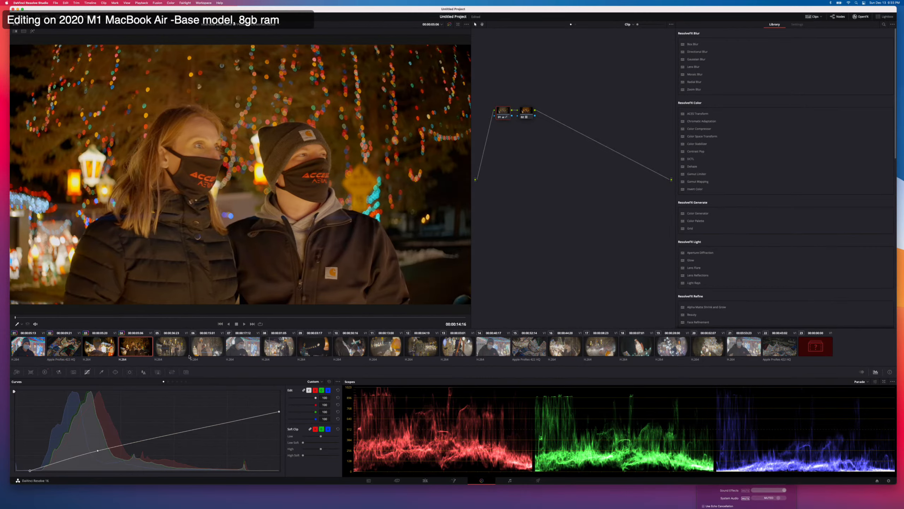
# Apply the masked couple clip's grade to clips five through nine and ease the curve's black point back on the Santa sleigh clip.
pyautogui.click(173, 353)
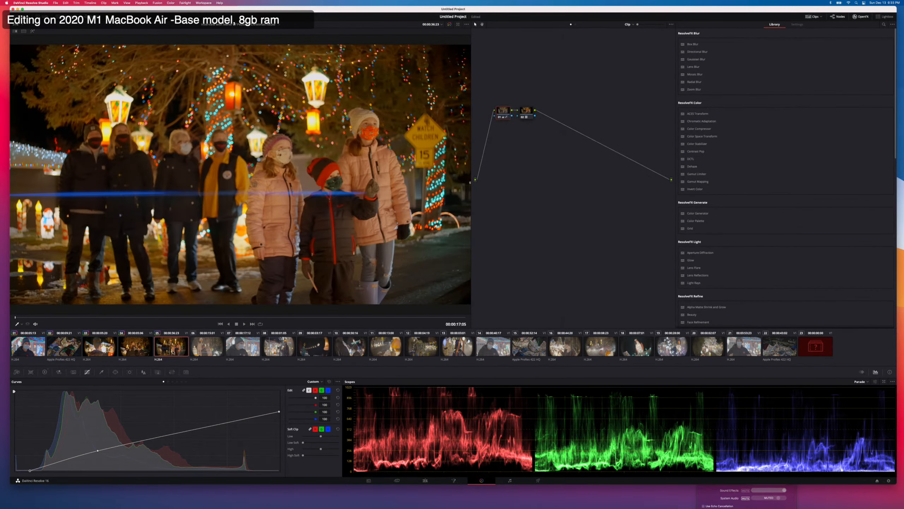
pyautogui.press('Down')
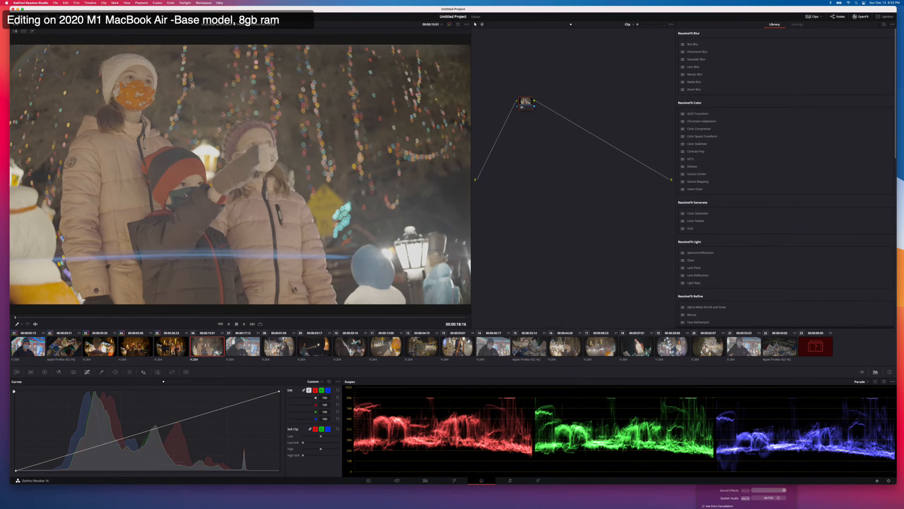
pyautogui.press('Down')
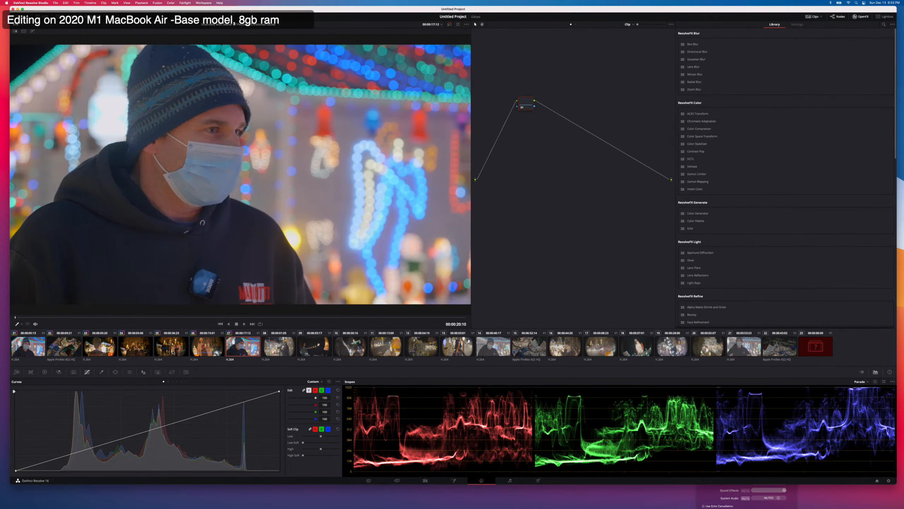
pyautogui.press('Down')
pyautogui.press('Down')
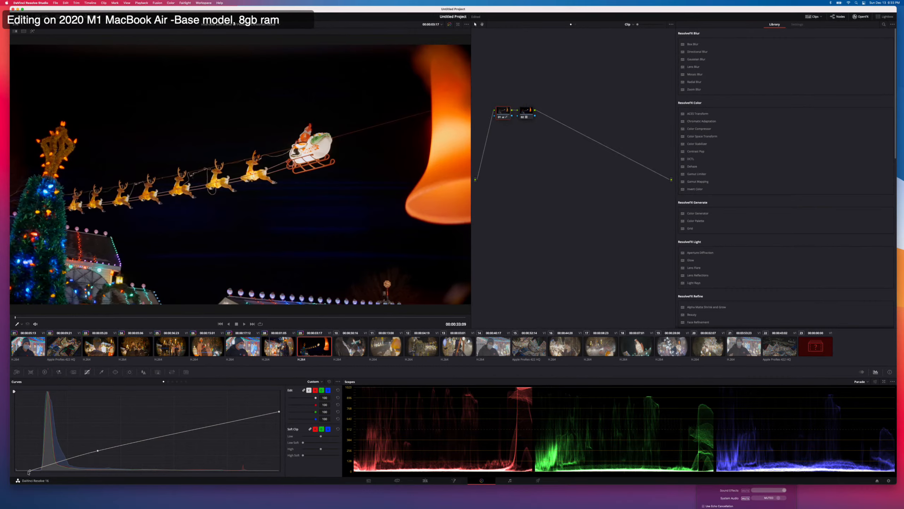
pyautogui.moveTo(30, 471); pyautogui.dragTo(22, 471)
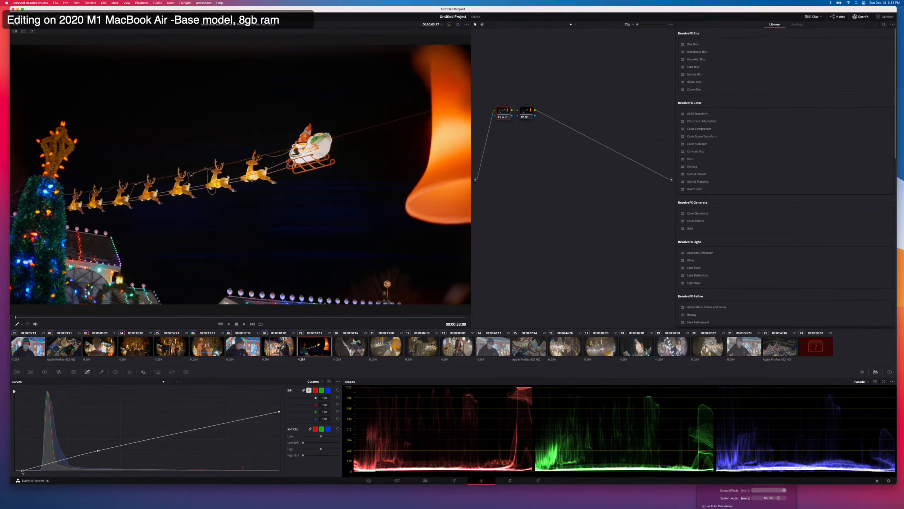
# Carry the Santa sleigh clip's grade over to clips ten through thirteen, ending with the Darth Vader figure.
pyautogui.press('Down')
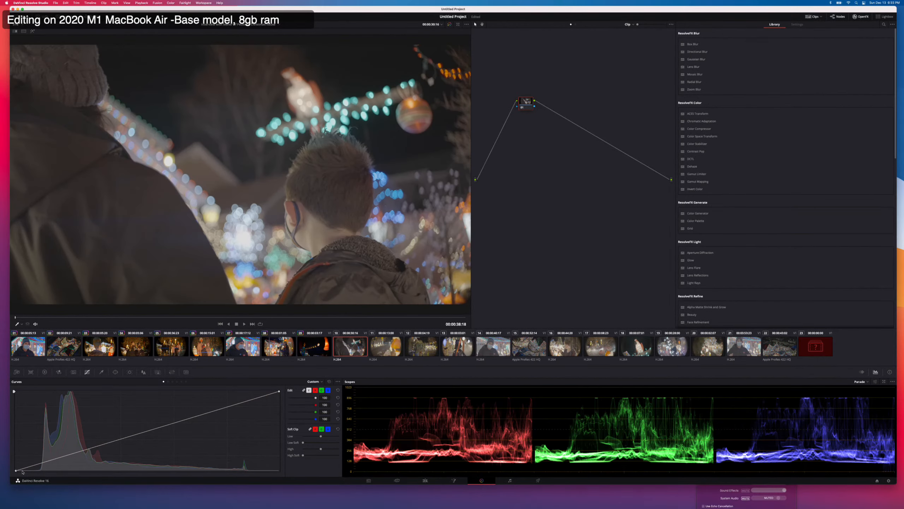
pyautogui.press('Down')
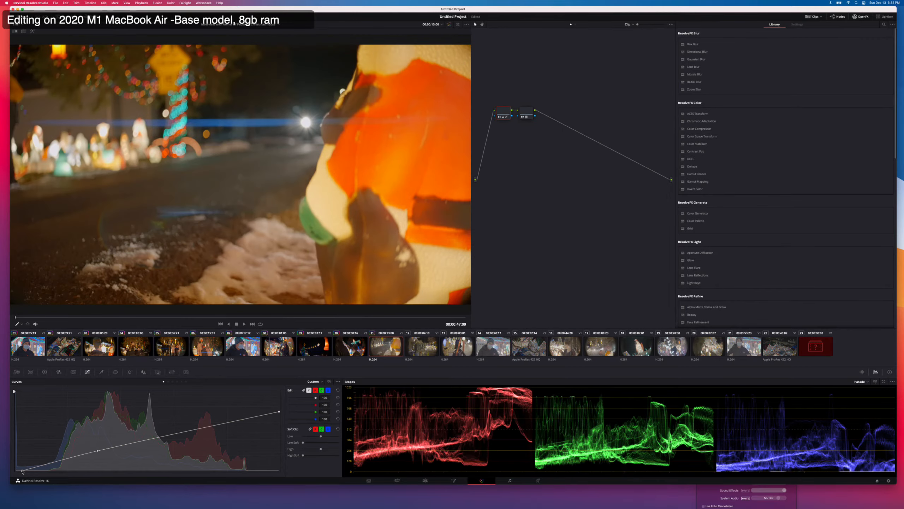
pyautogui.press('Down')
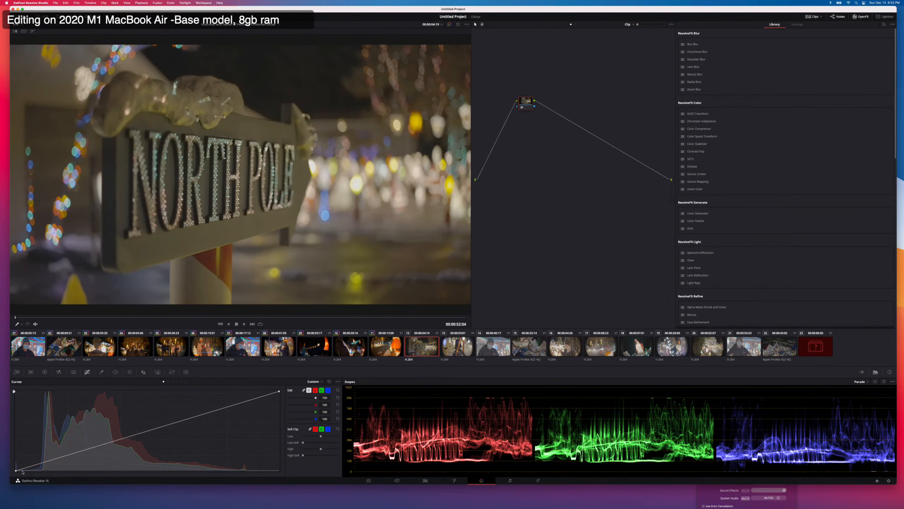
pyautogui.press('=')
pyautogui.press('Down')
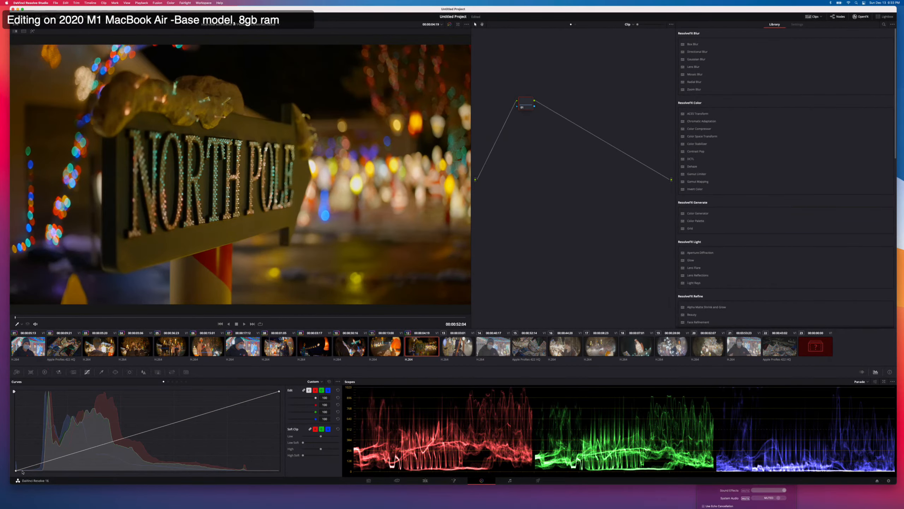
pyautogui.press('=')
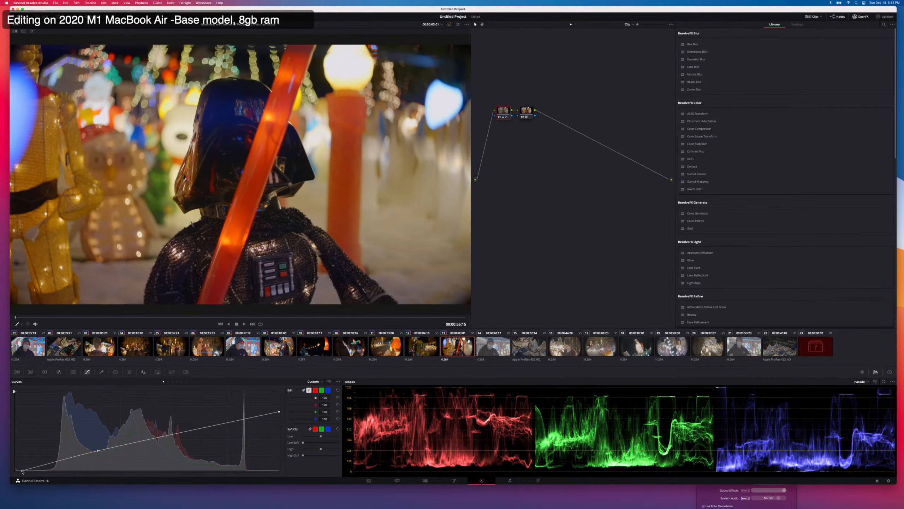
# Apply the same grade to the fourteenth, interview clip, then move its curve's black point inward and its middle point toward the highlights.
pyautogui.press('Down')
pyautogui.press('=')
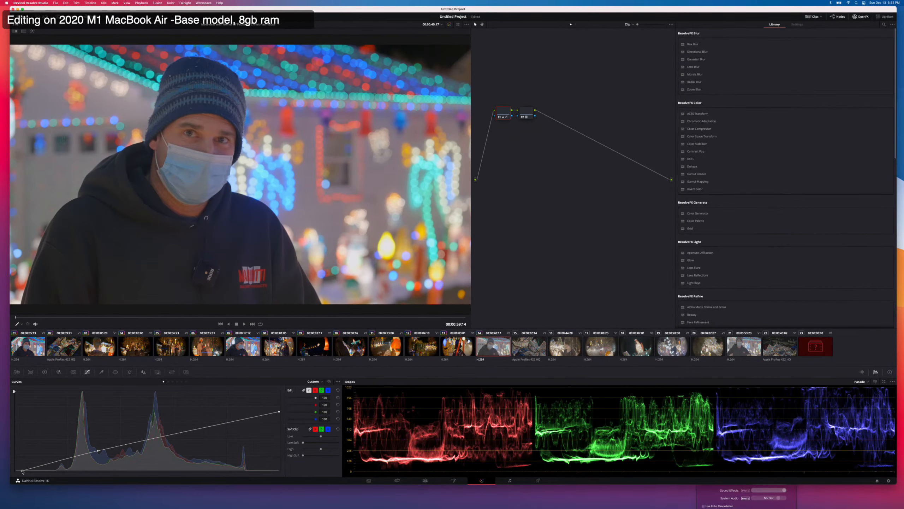
pyautogui.press('=')
pyautogui.moveTo(21, 470); pyautogui.dragTo(44, 472)
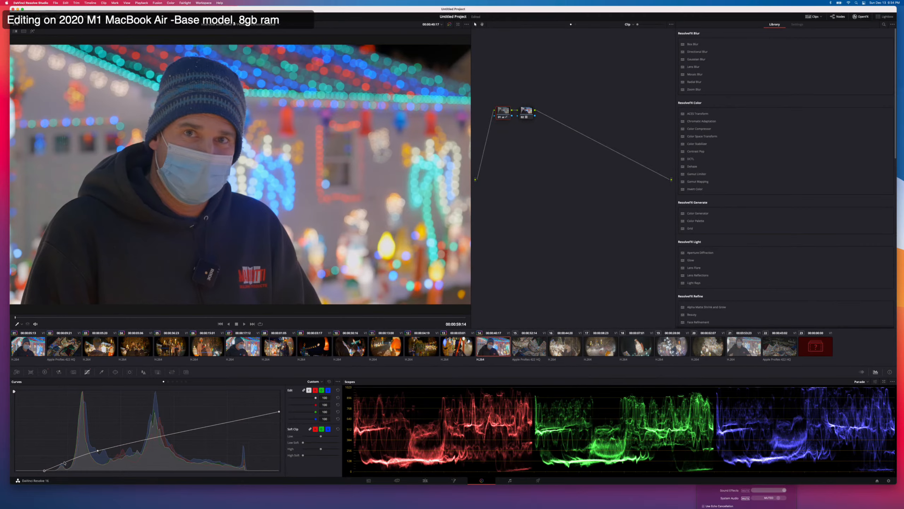
pyautogui.moveTo(98, 452); pyautogui.dragTo(140, 442)
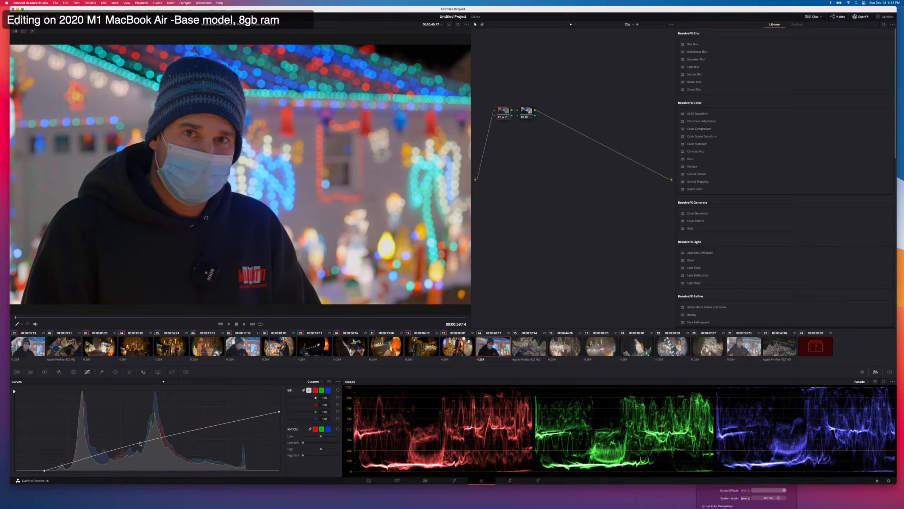
# Apply the second clip's aerial grade to the fifteenth, aerial clip.
pyautogui.click(538, 343)
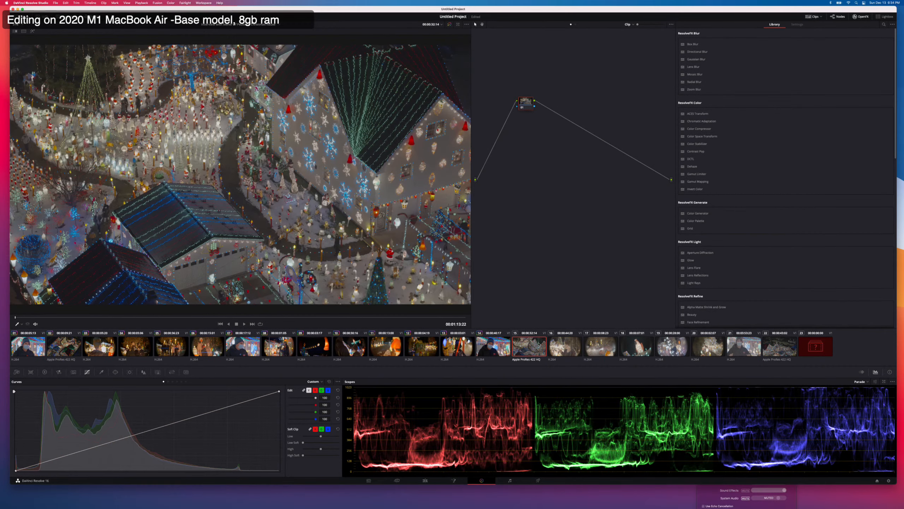
pyautogui.rightClick(52, 345)
pyautogui.click(95, 249)
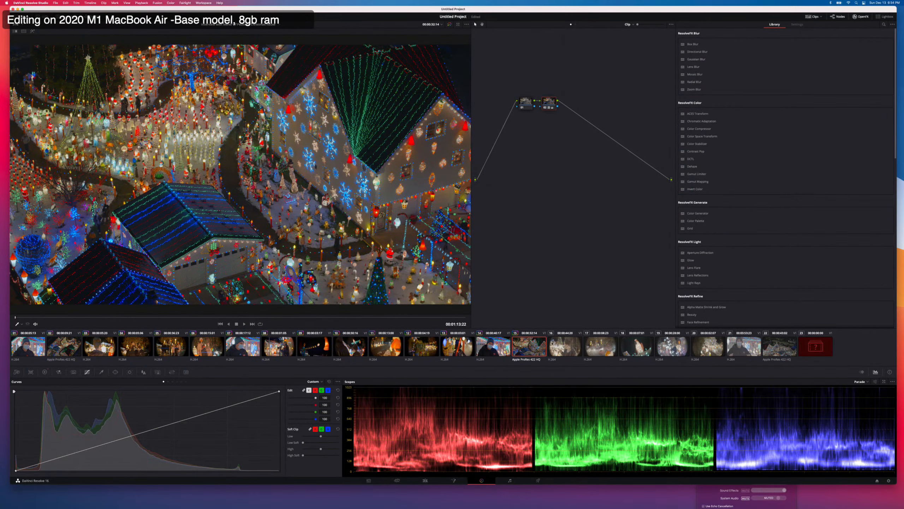
# Apply the thirteenth clip's grade to the sixteenth clip of the masked boy and carry it over to clips seventeen through twenty.
pyautogui.click(558, 347)
pyautogui.rightClick(447, 345)
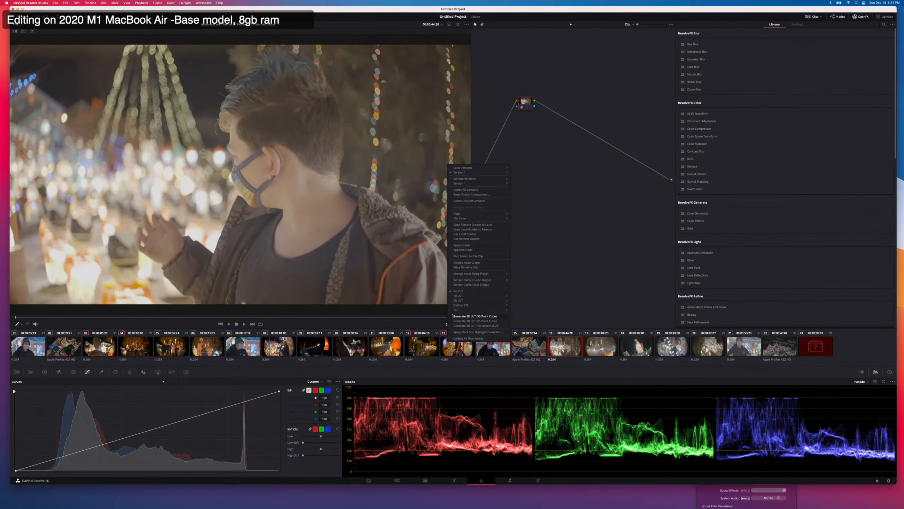
pyautogui.click(465, 245)
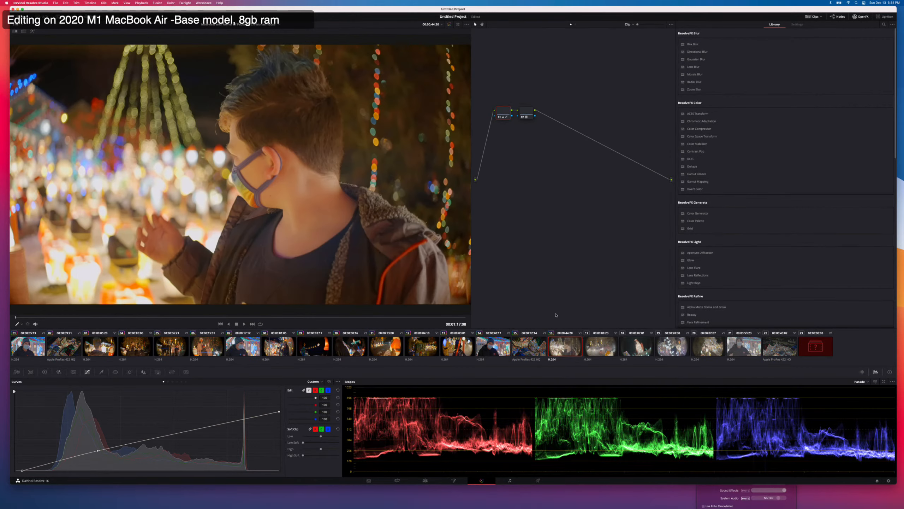
pyautogui.click(595, 348)
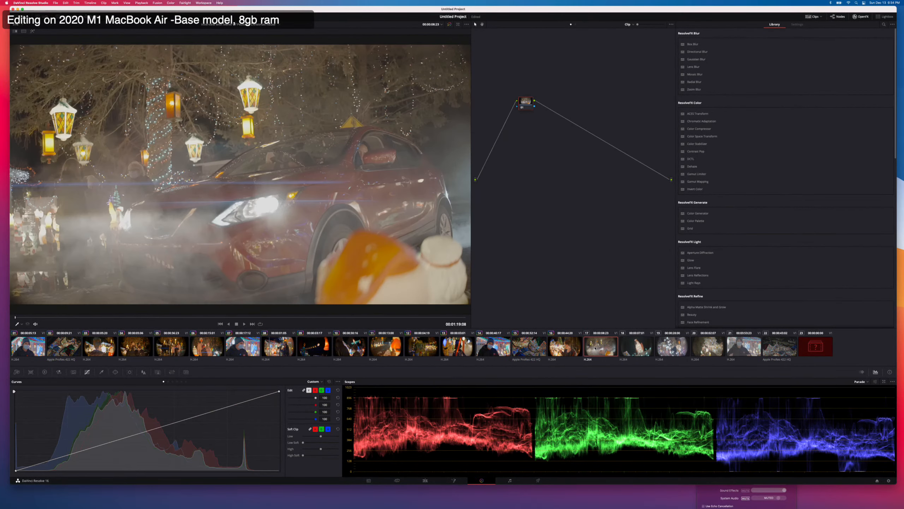
pyautogui.press('=')
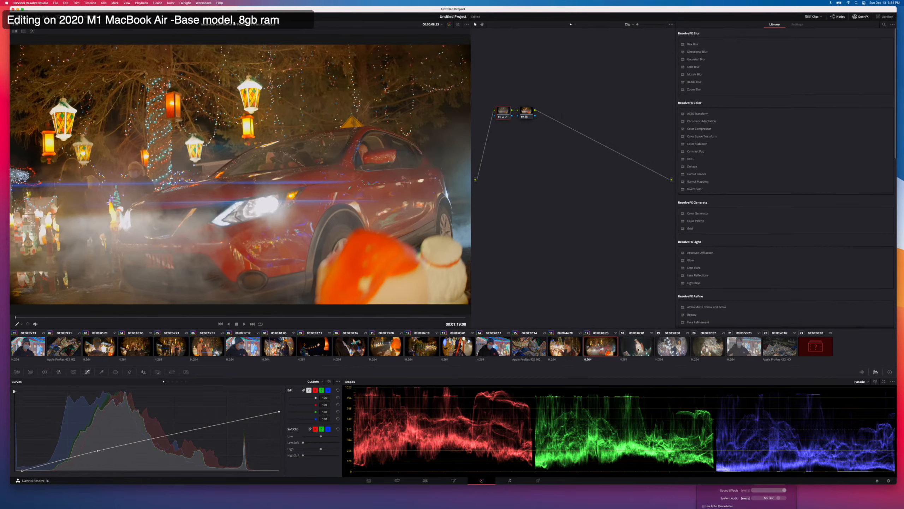
pyautogui.click(637, 349)
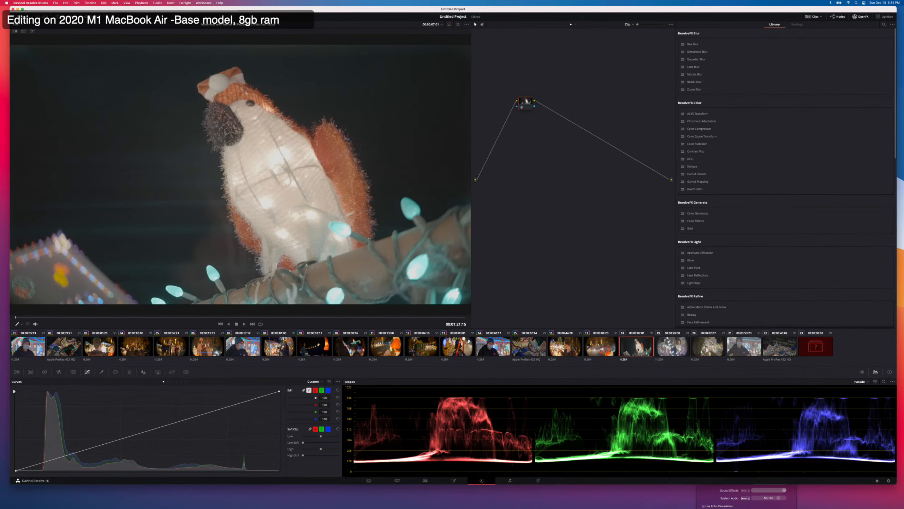
pyautogui.press('=')
pyautogui.click(670, 349)
pyautogui.press('=')
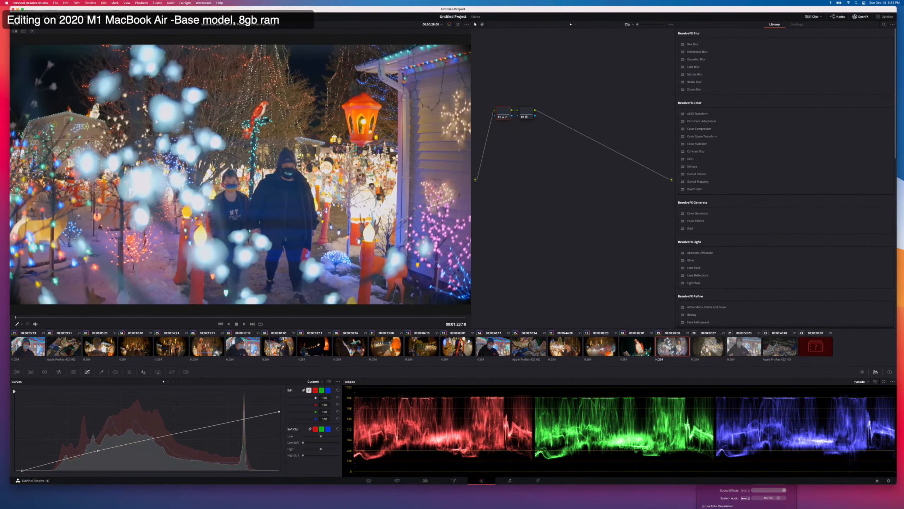
pyautogui.click(713, 348)
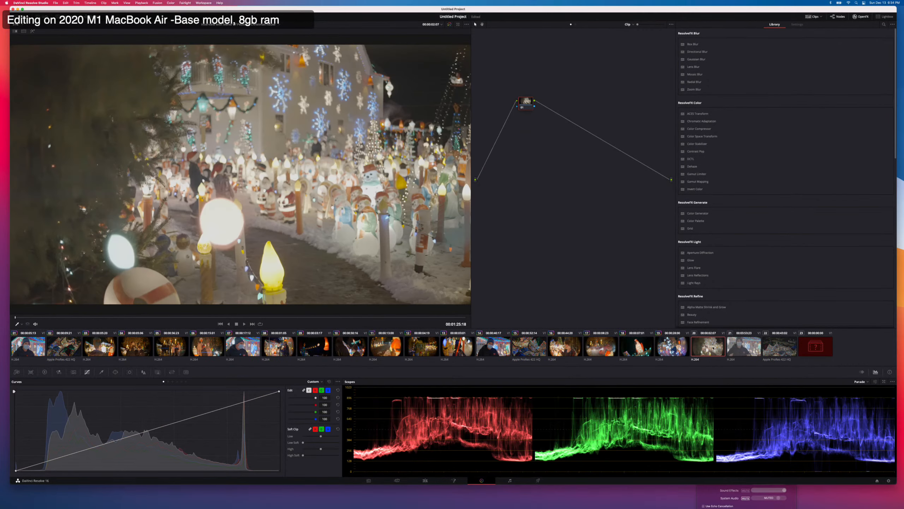
pyautogui.press('=')
# Apply the fourteenth clip's interview grade to the twenty-first, interview clip.
pyautogui.click(743, 346)
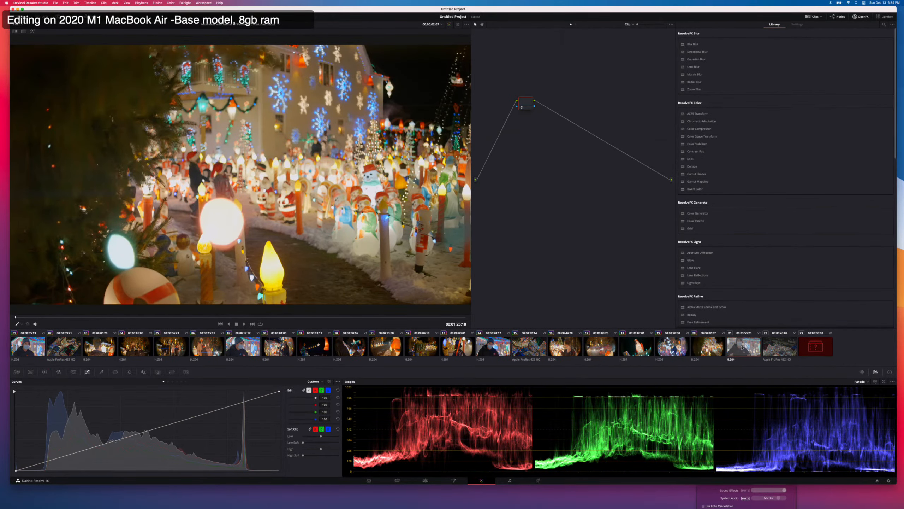
pyautogui.rightClick(497, 354)
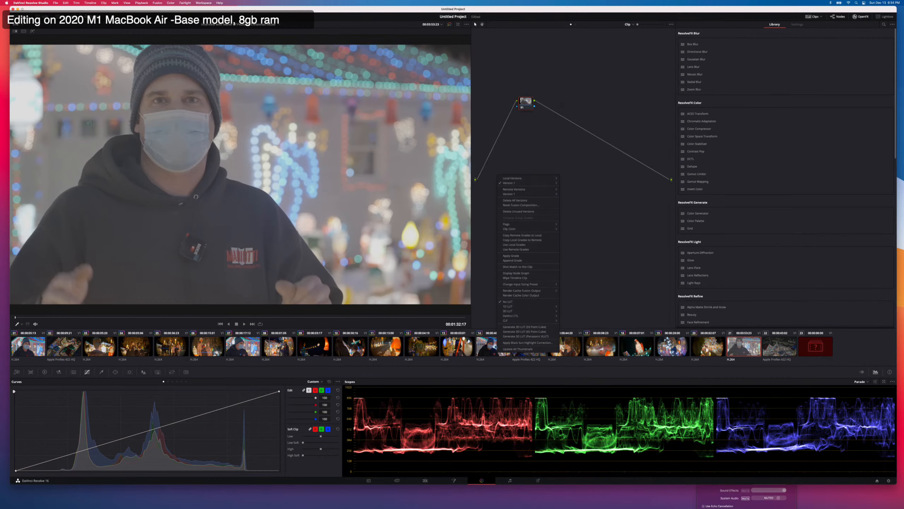
pyautogui.click(511, 256)
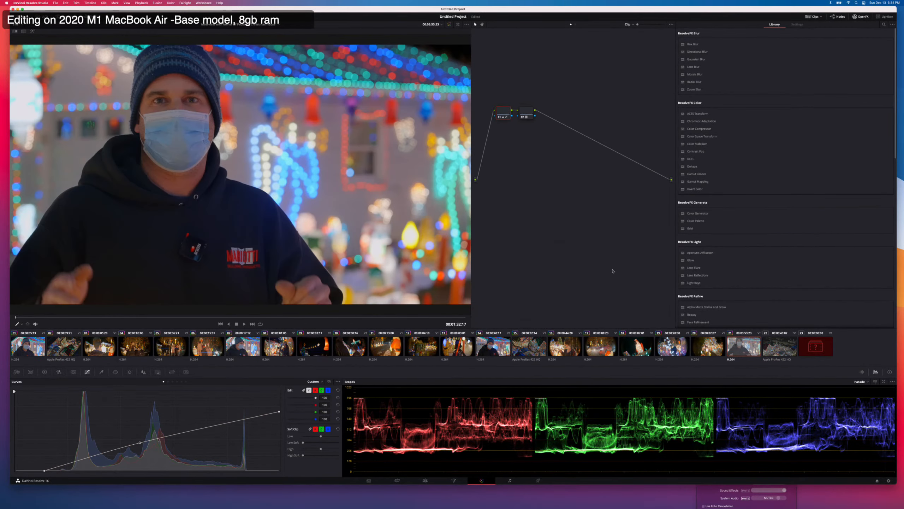
# Try the previous clip's grade on the twenty-second, aerial clip, undo it, and apply the fifteenth clip's aerial grade instead.
pyautogui.click(780, 352)
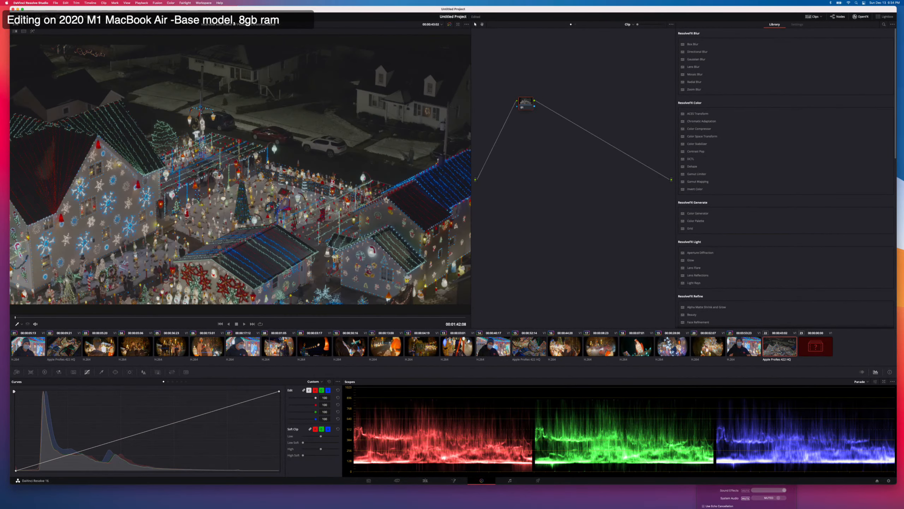
pyautogui.press('=')
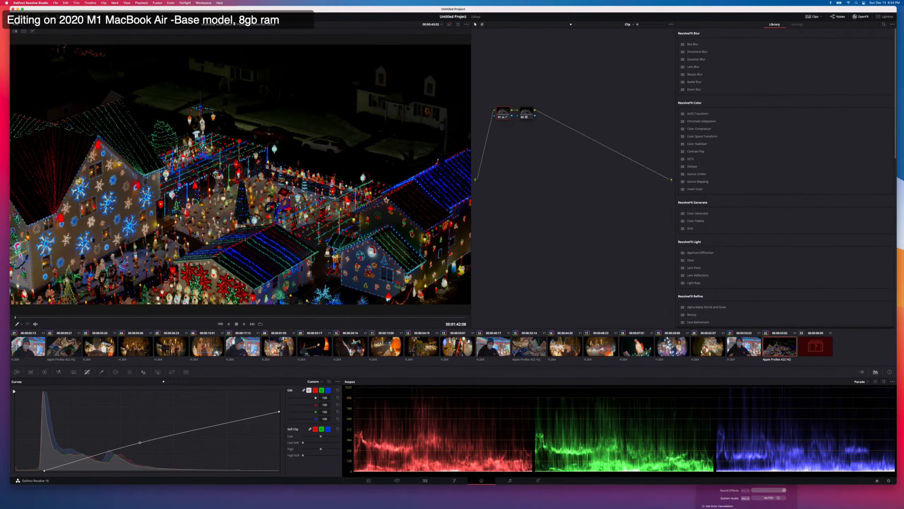
pyautogui.press('super+z')
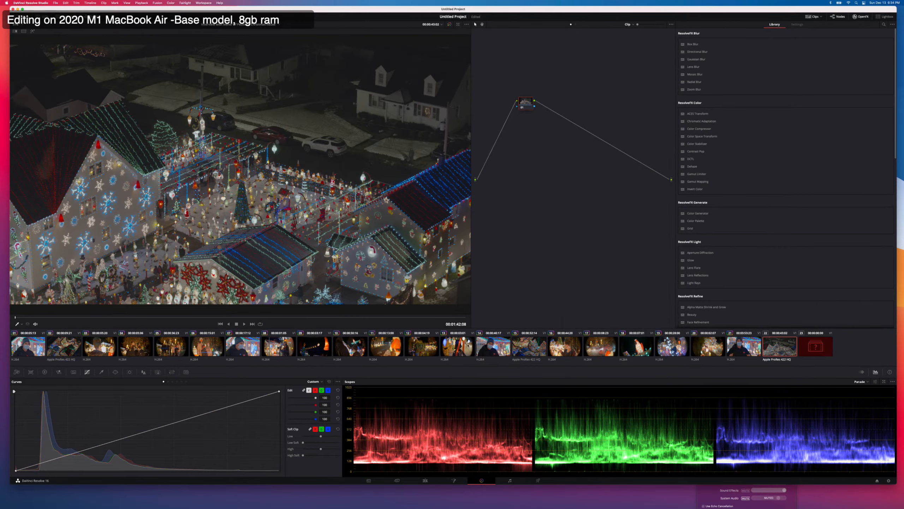
pyautogui.rightClick(523, 343)
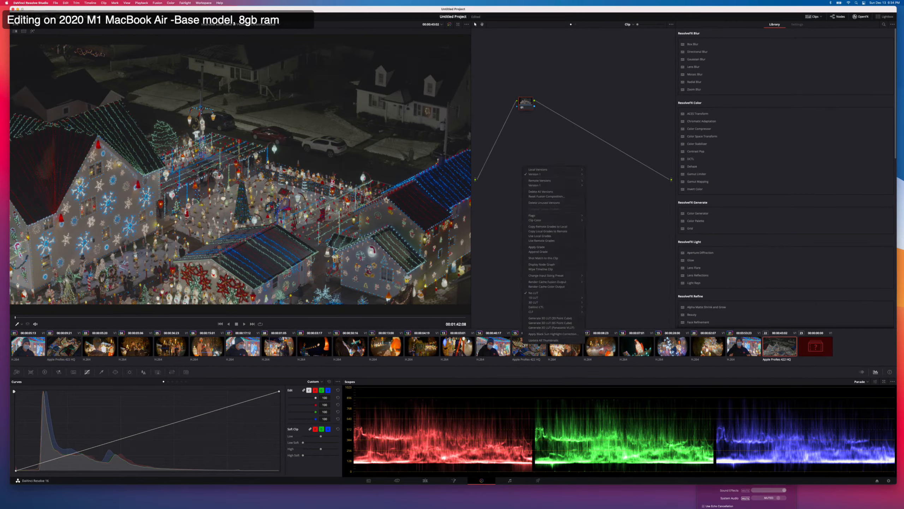
pyautogui.click(539, 248)
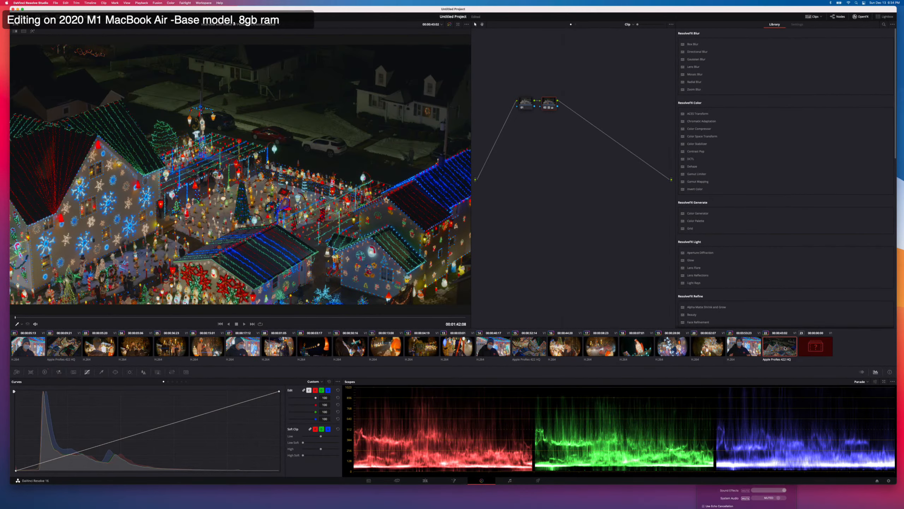
# Check the final offline clip and the last aerial clip, then review the grades on the first four clips.
pyautogui.click(807, 348)
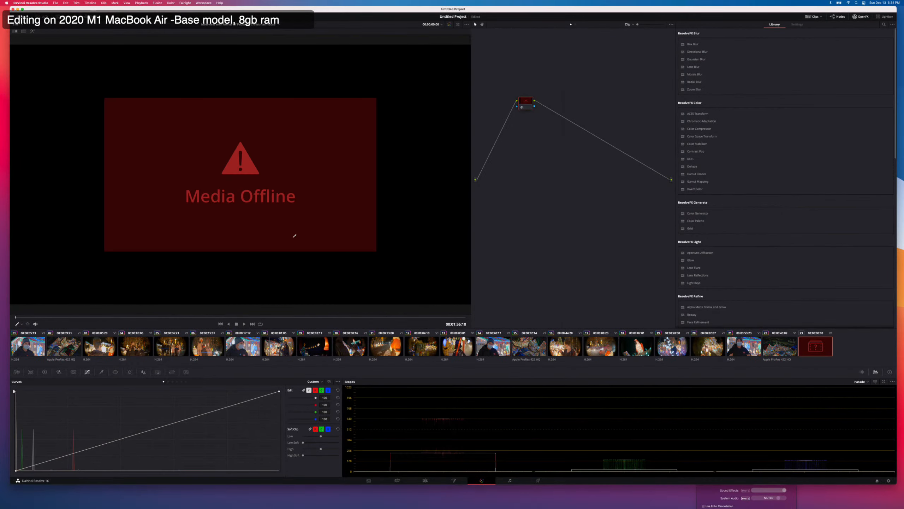
pyautogui.click(784, 351)
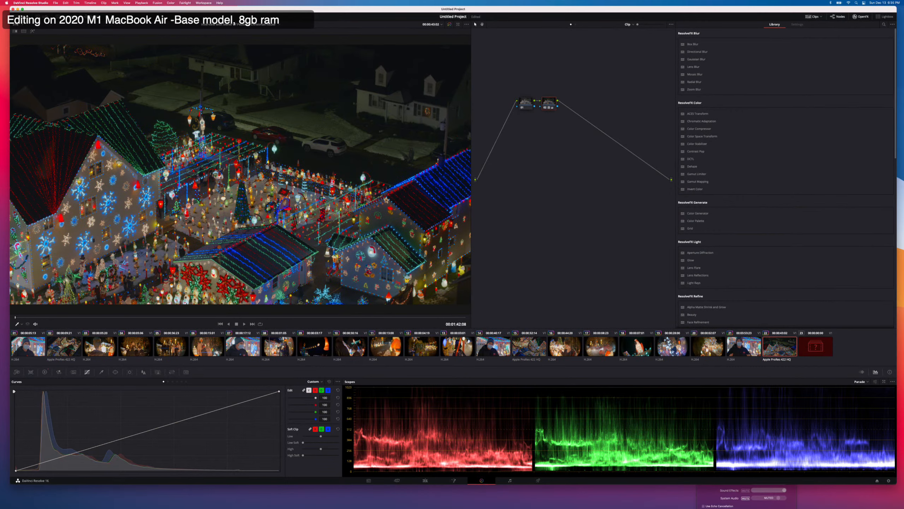
pyautogui.click(43, 348)
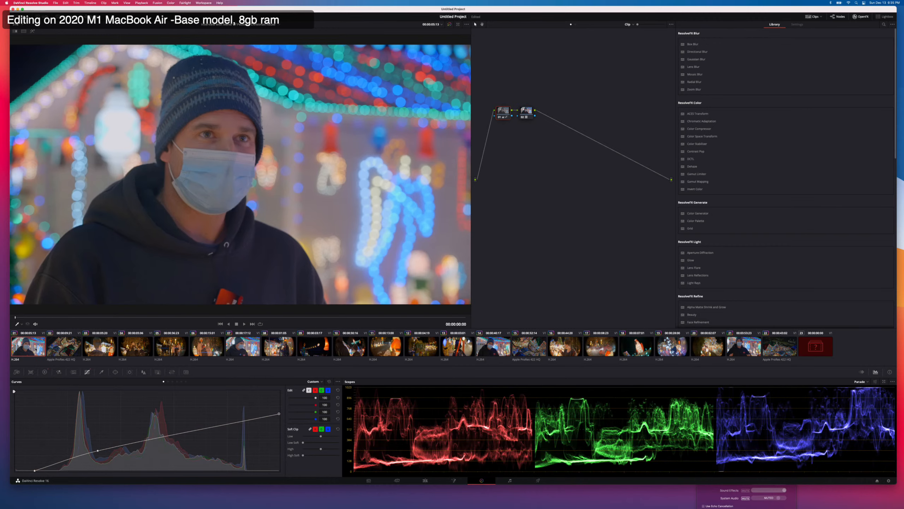
pyautogui.click(66, 354)
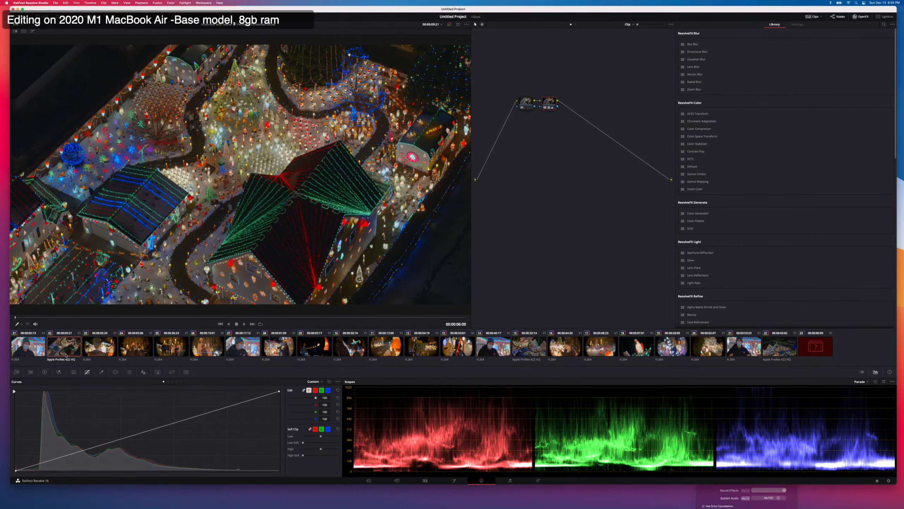
pyautogui.press('Down')
pyautogui.press('Down')
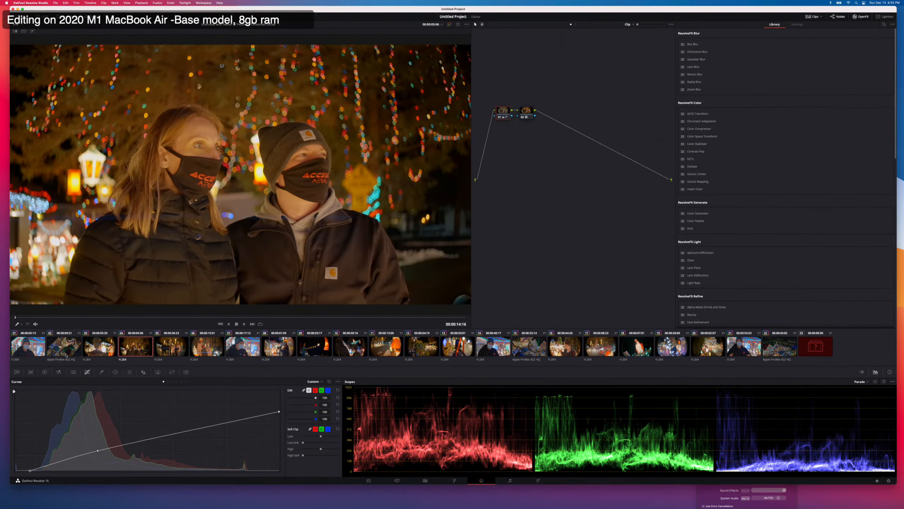
# Review the grades on the fifth through thirteenth clips, ending on the Darth Vader shot.
pyautogui.press('Down')
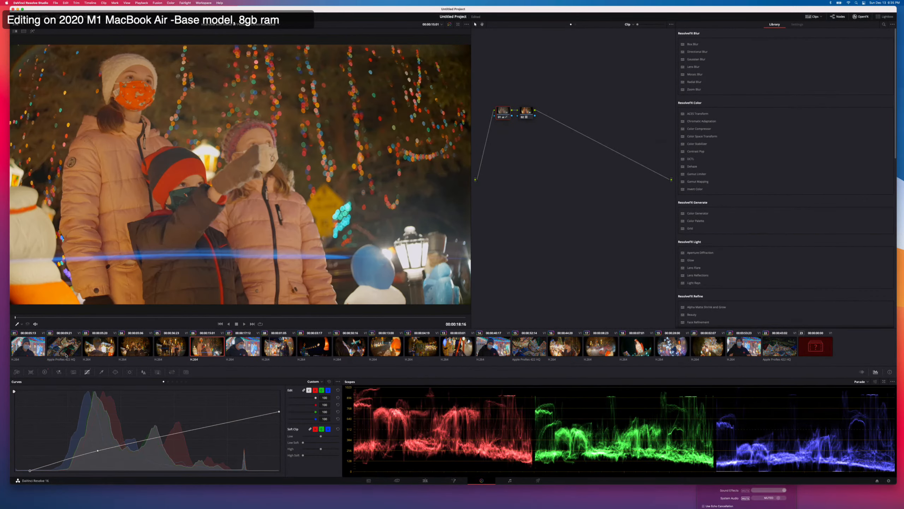
pyautogui.press('Down')
pyautogui.press('Down')
pyautogui.press('Down')
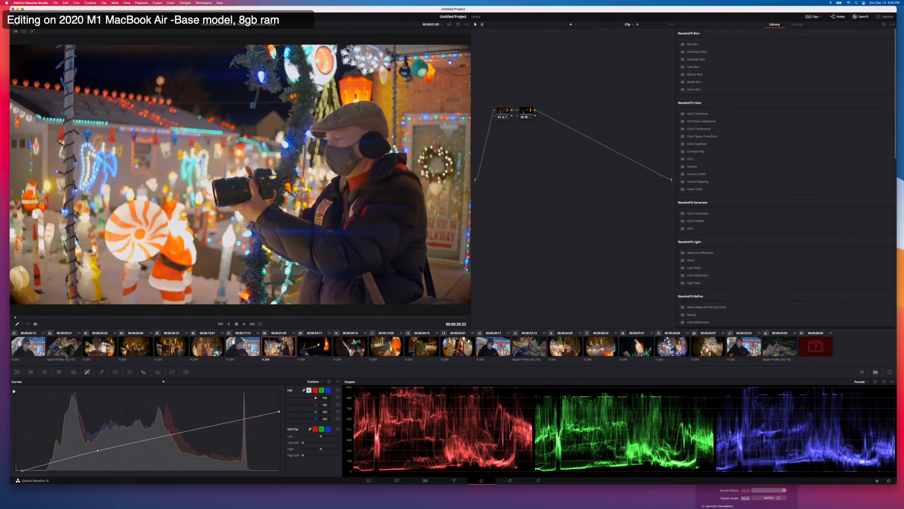
pyautogui.press('Down')
pyautogui.press('Down')
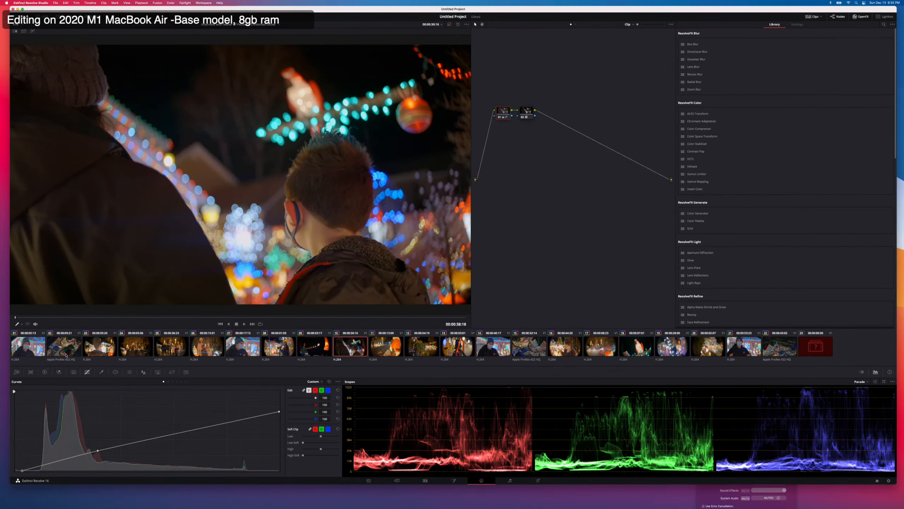
pyautogui.press('Down')
pyautogui.press('Down')
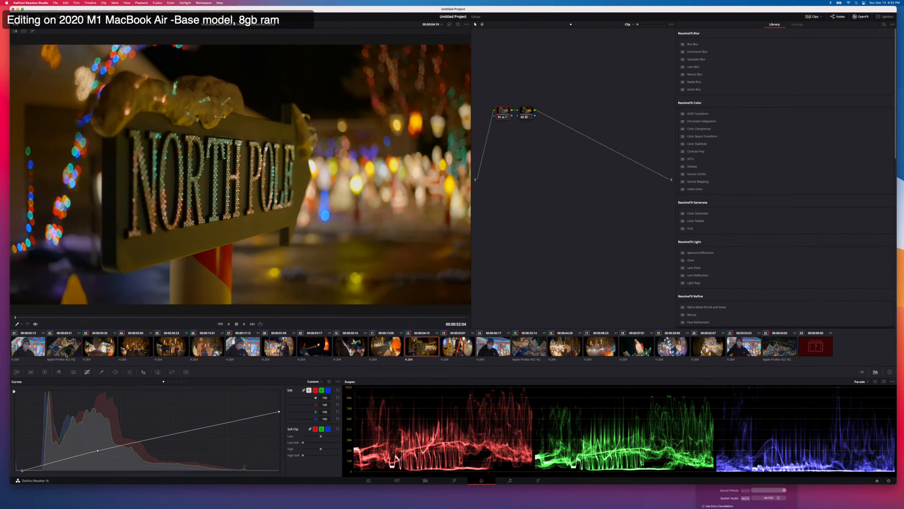
pyautogui.press('Down')
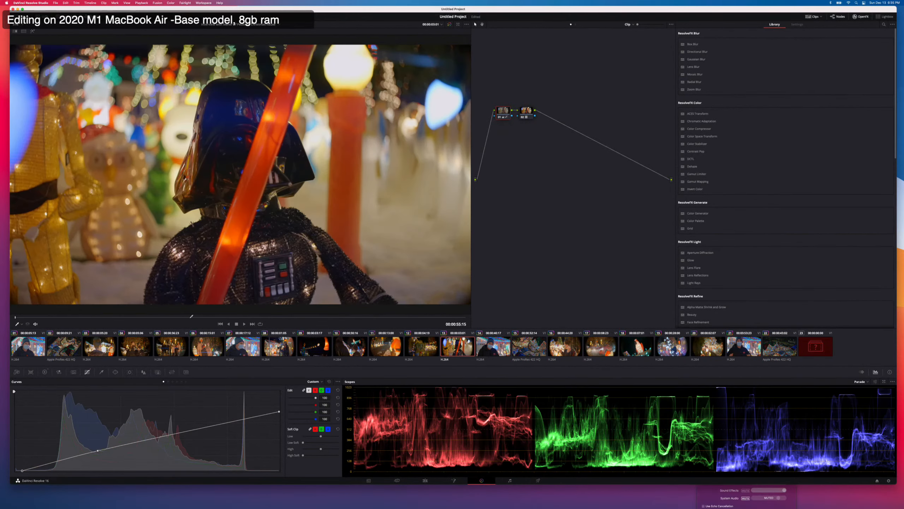
# Go to the Deliver page and choose the Final Cut Pro X render preset.
pyautogui.click(537, 482)
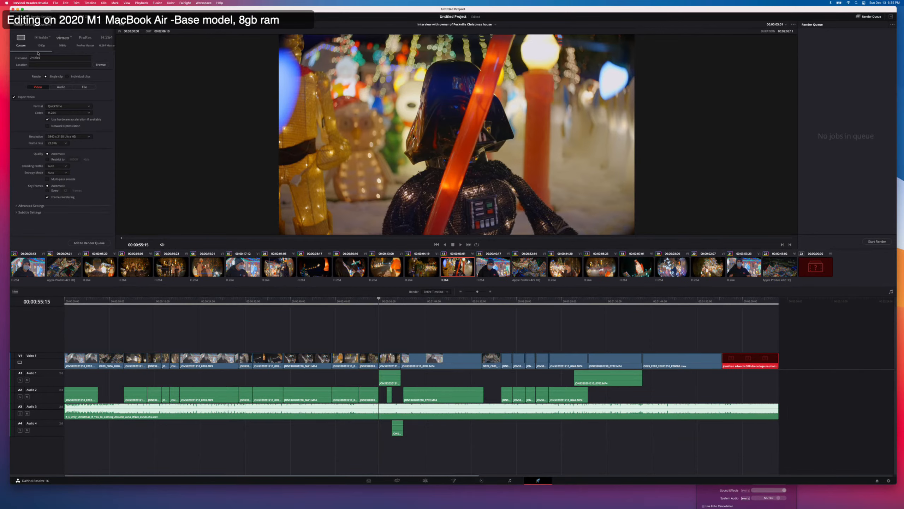
pyautogui.moveTo(49, 51); pyautogui.dragTo(90, 53)
pyautogui.click(82, 37)
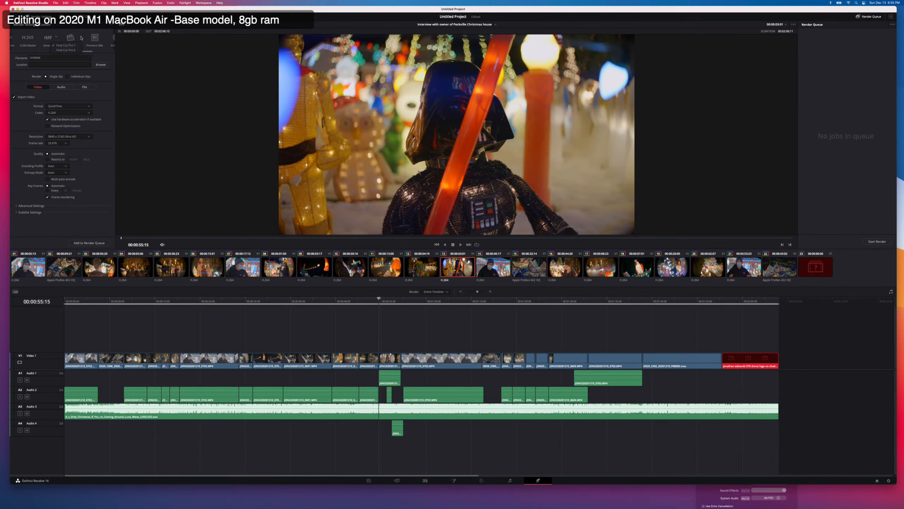
pyautogui.click(68, 45)
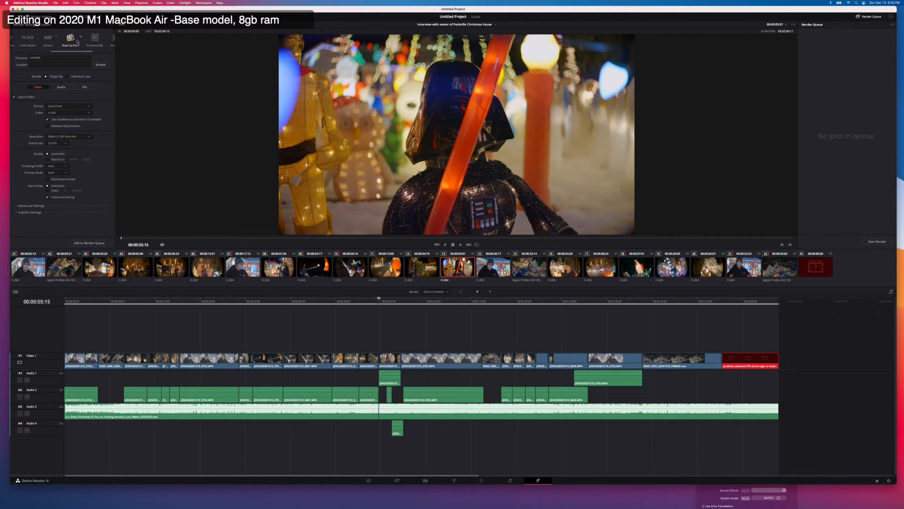
pyautogui.click(81, 37)
pyautogui.click(72, 50)
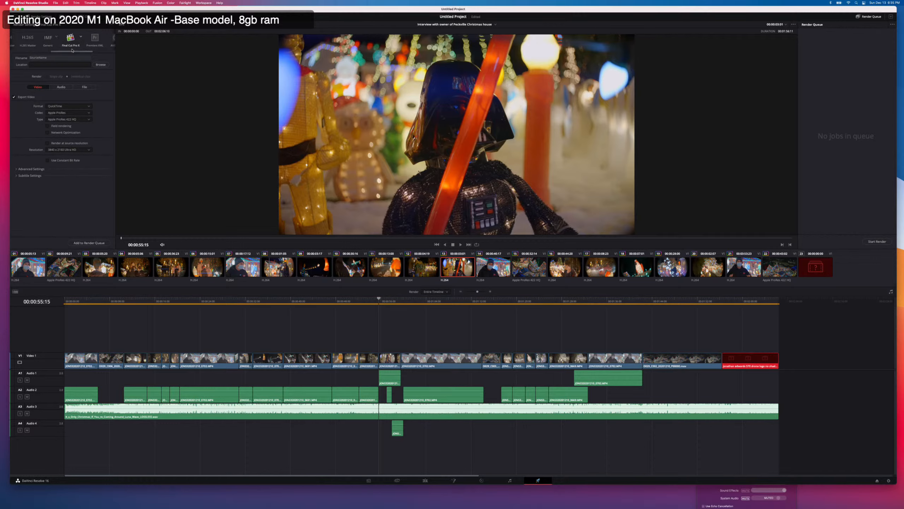
# Set the render location to a new folder named "colored clips" inside the Christmas House fcpbundle in the Live Edit MacBook Air folder.
pyautogui.click(100, 64)
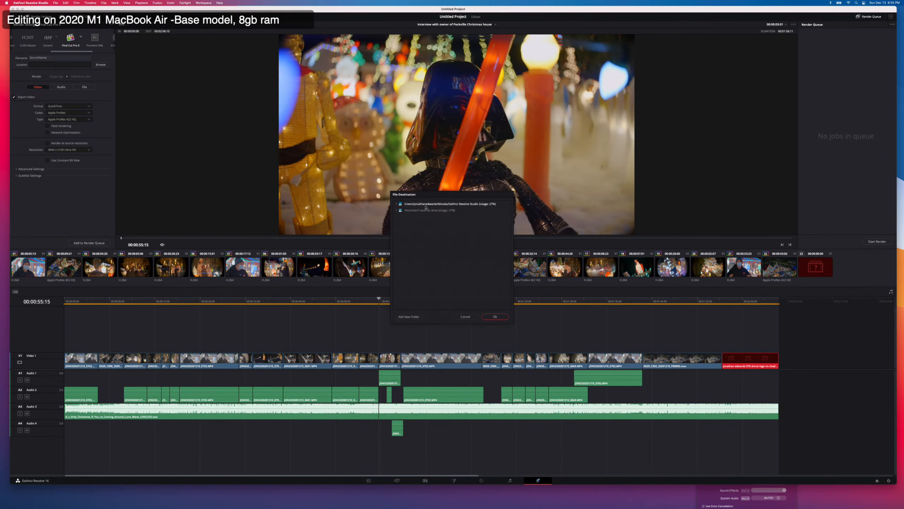
pyautogui.doubleClick(429, 210)
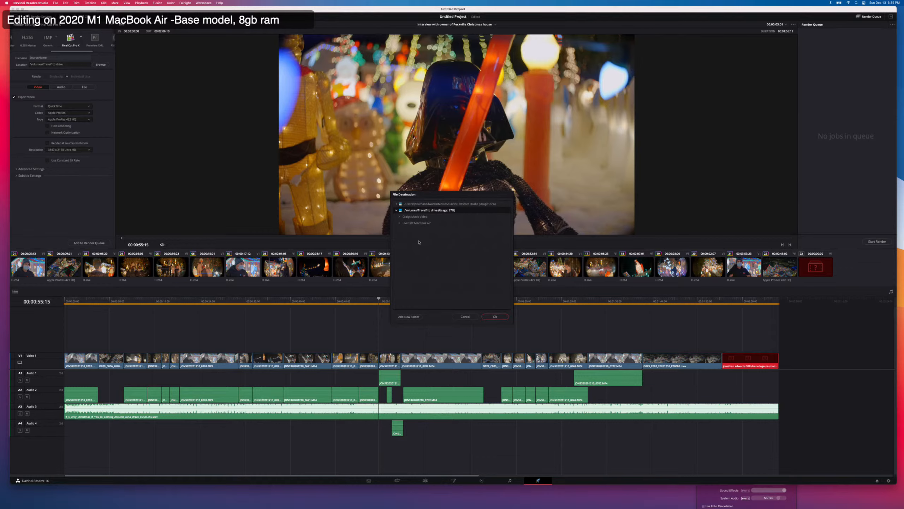
pyautogui.doubleClick(421, 223)
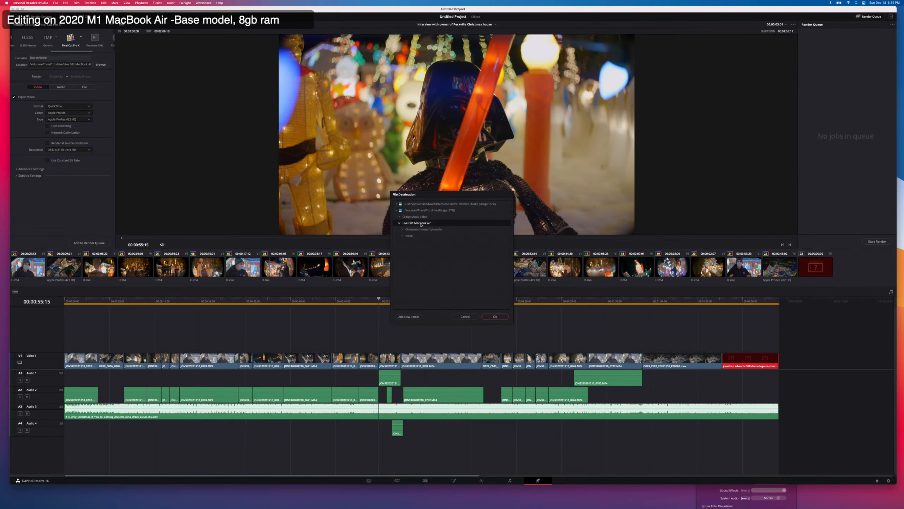
pyautogui.doubleClick(418, 229)
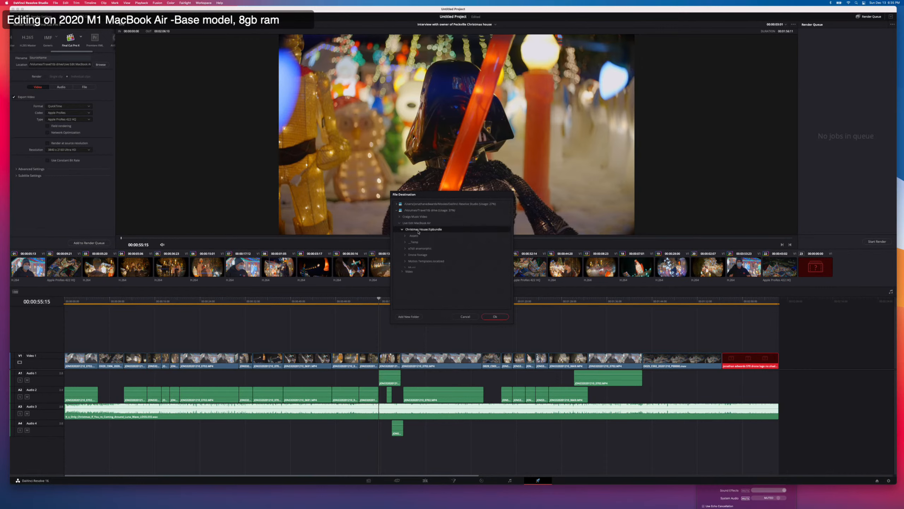
pyautogui.click(409, 316)
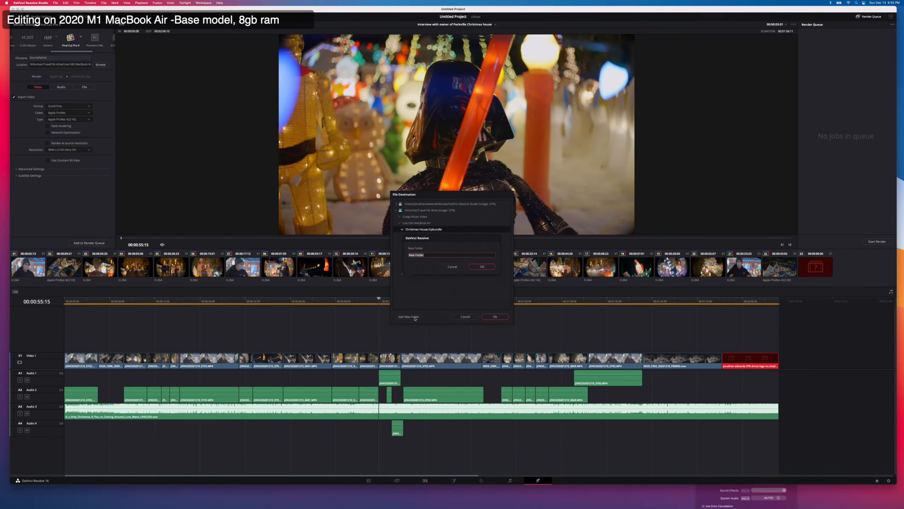
pyautogui.write('colored clips')
pyautogui.press('Return')
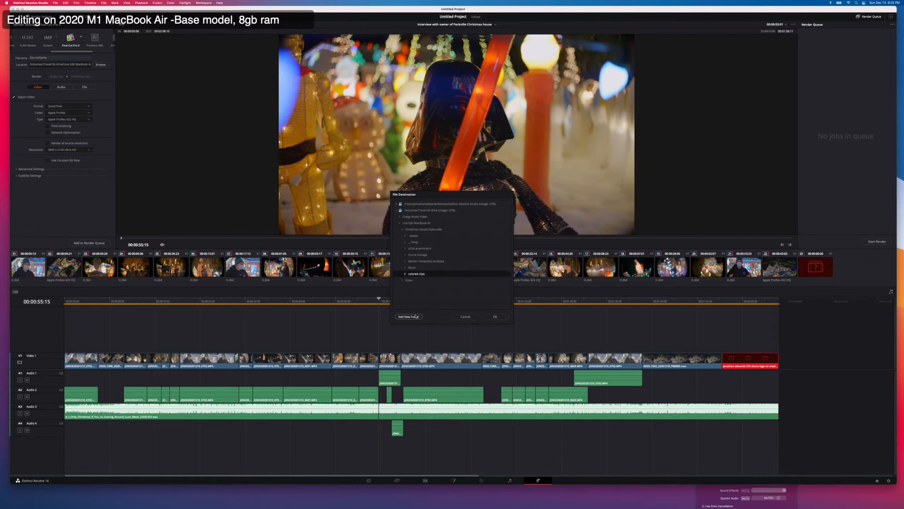
pyautogui.click(494, 316)
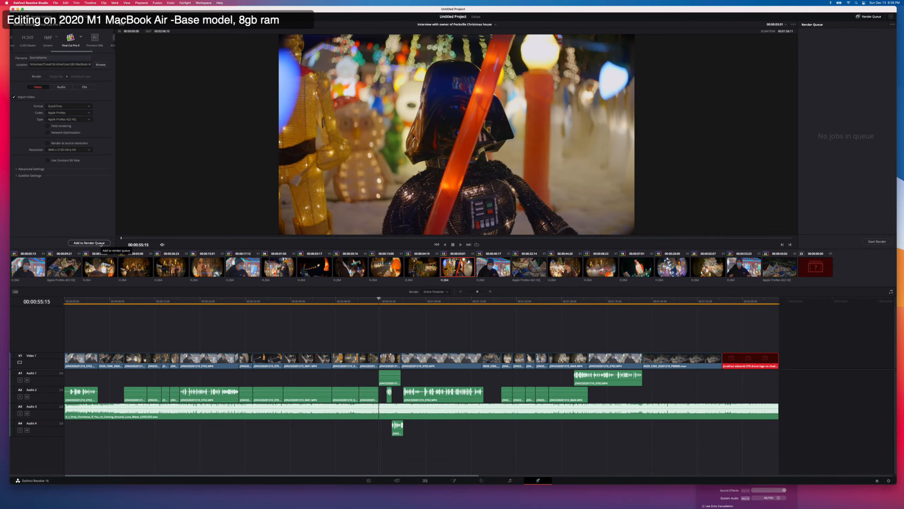
# Add the timeline to the render queue and start rendering.
pyautogui.click(89, 243)
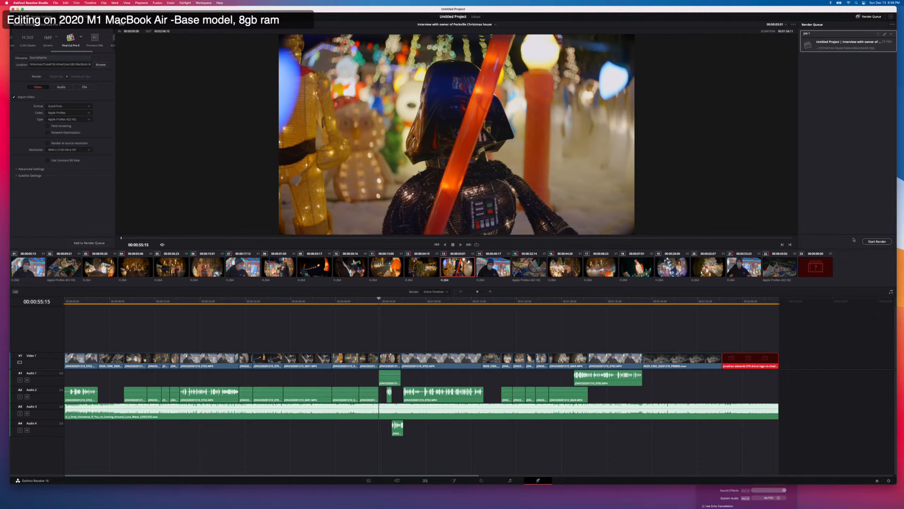
pyautogui.click(877, 241)
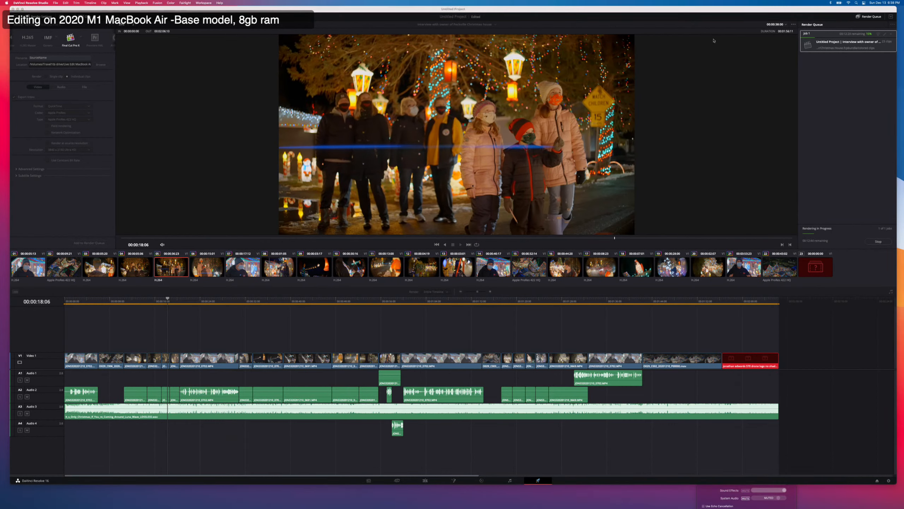
# Switch to Ecamm Live, close its preferences, move the preview window aside, and return to DaVinci Resolve.
pyautogui.press('super+Tab')
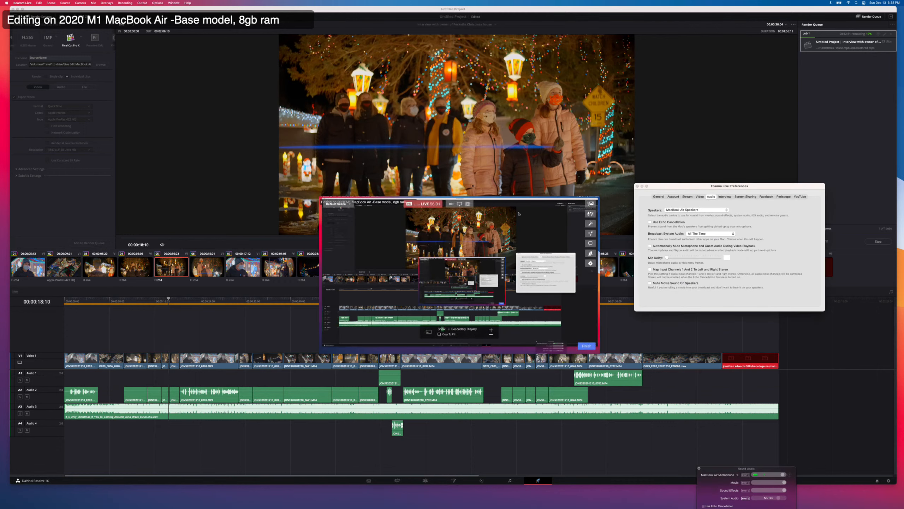
pyautogui.moveTo(523, 203); pyautogui.dragTo(555, 222)
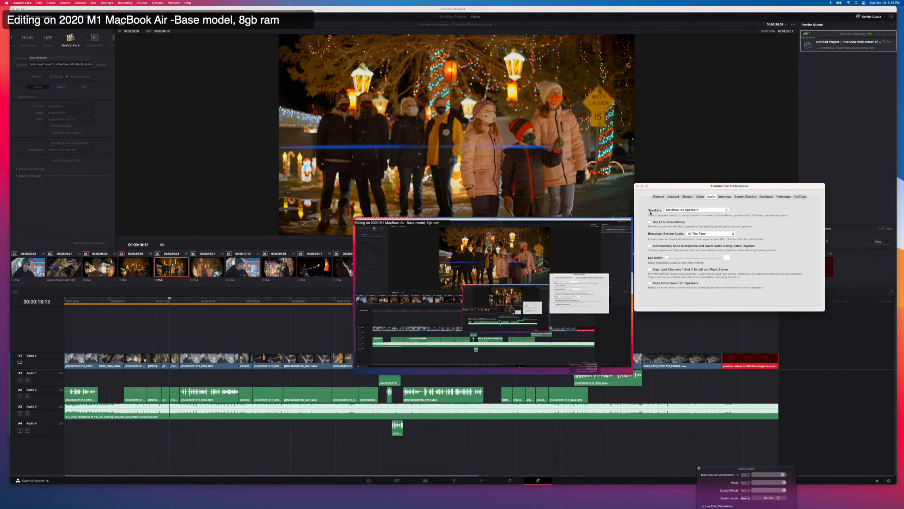
pyautogui.click(637, 192)
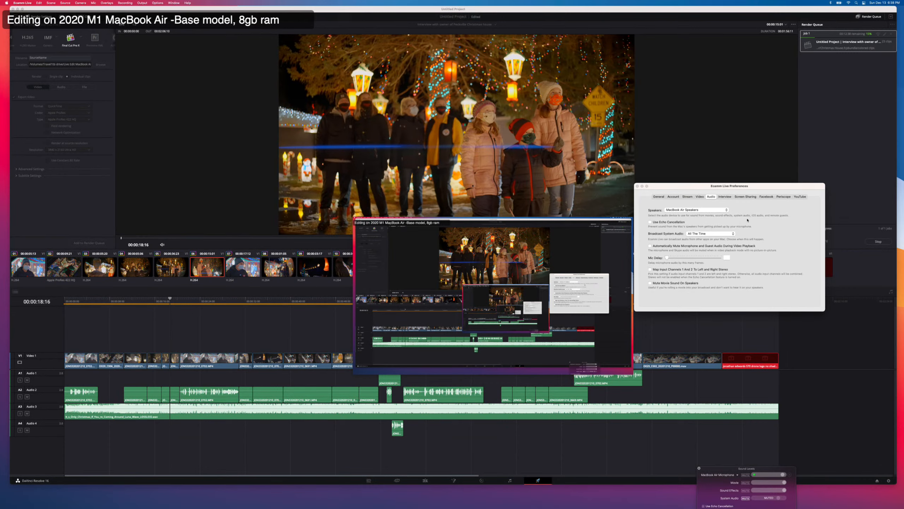
pyautogui.click(637, 186)
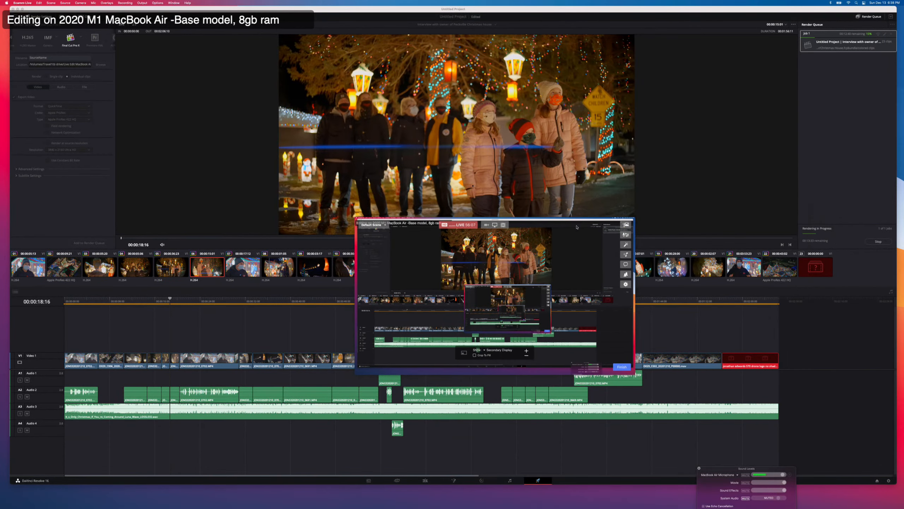
pyautogui.moveTo(578, 226); pyautogui.dragTo(625, 223)
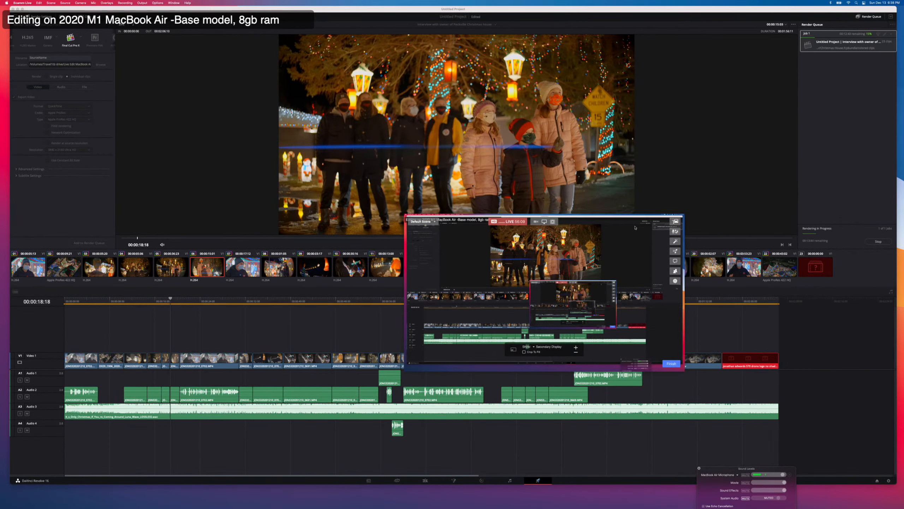
pyautogui.press('super+Tab')
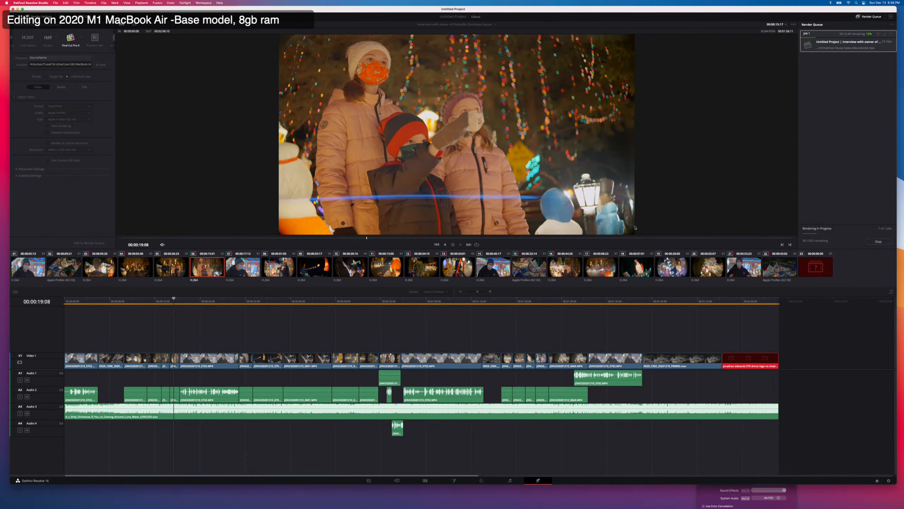
# Switch to Chrome, check the live stream, and read the Facebook post's comments, expanding the hidden reply.
pyautogui.press('super+Tab')
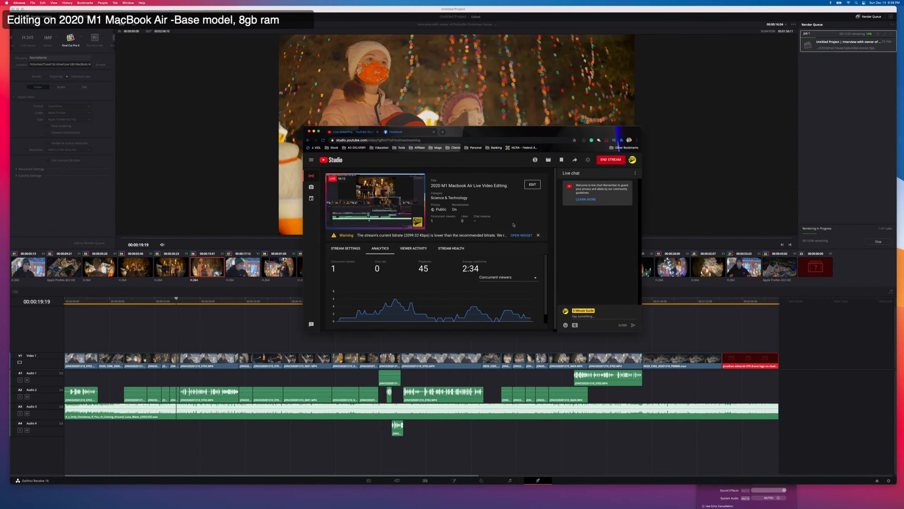
pyautogui.click(403, 134)
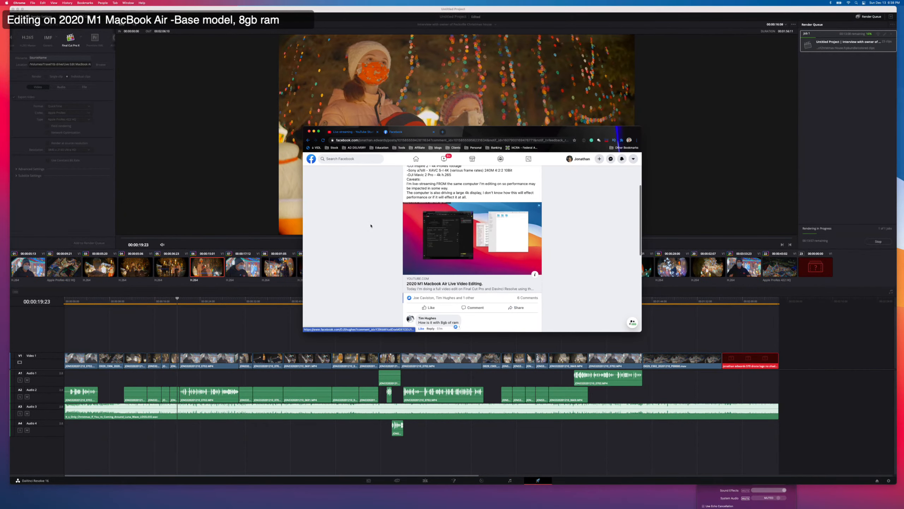
pyautogui.scroll(-5, 371, 225)
pyautogui.scroll(4, 370, 225)
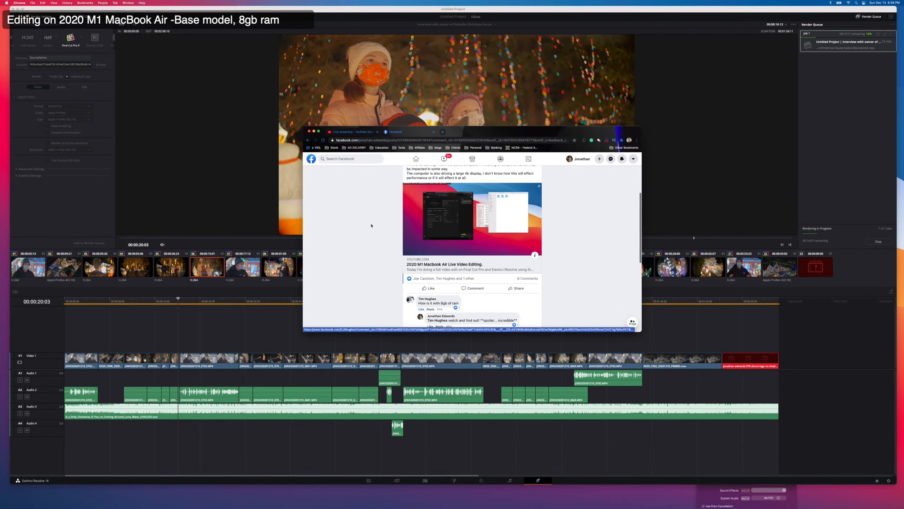
pyautogui.scroll(2, 371, 226)
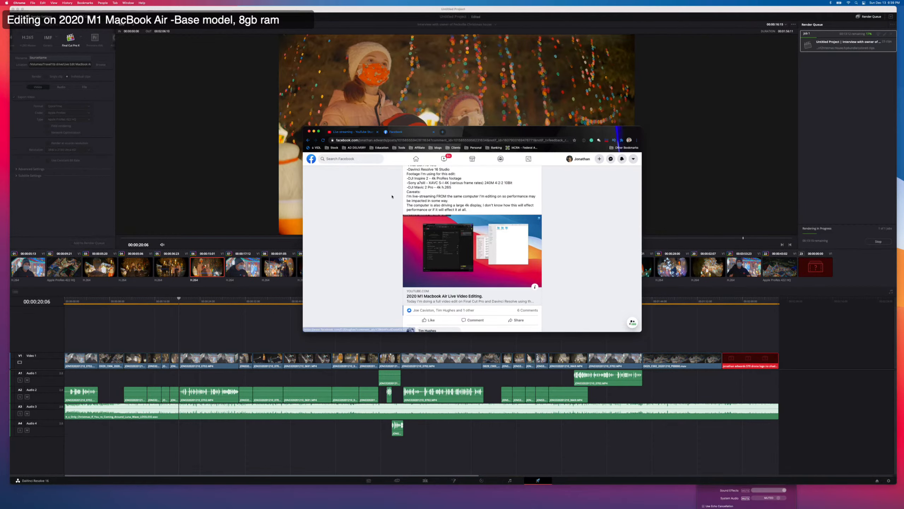
pyautogui.scroll(-5, 391, 198)
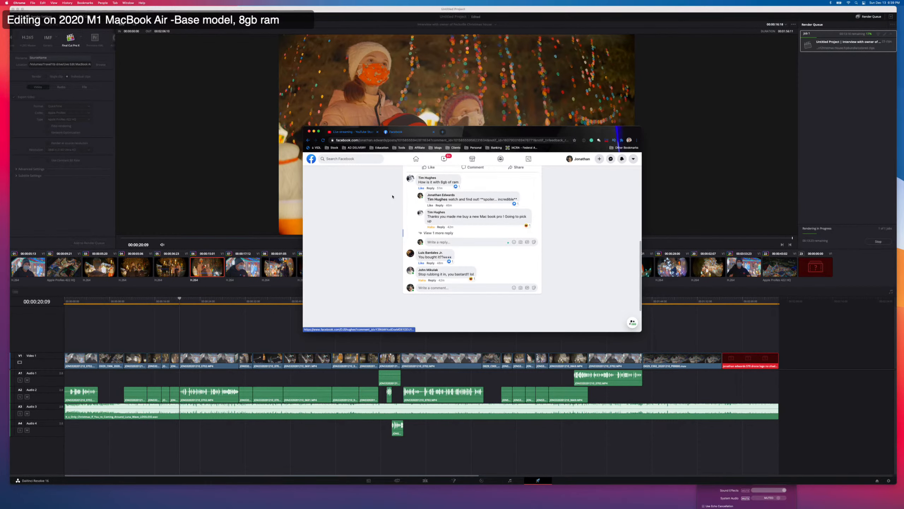
pyautogui.click(437, 232)
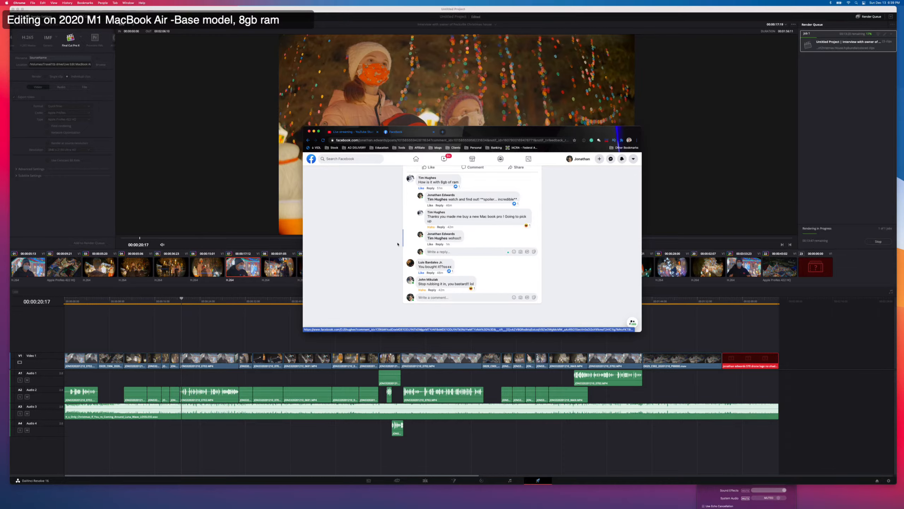
# Post the reply "It's seriously incredible. Holy crap." in the first comment thread of the Facebook post.
pyautogui.click(437, 251)
pyautogui.write("it's se")
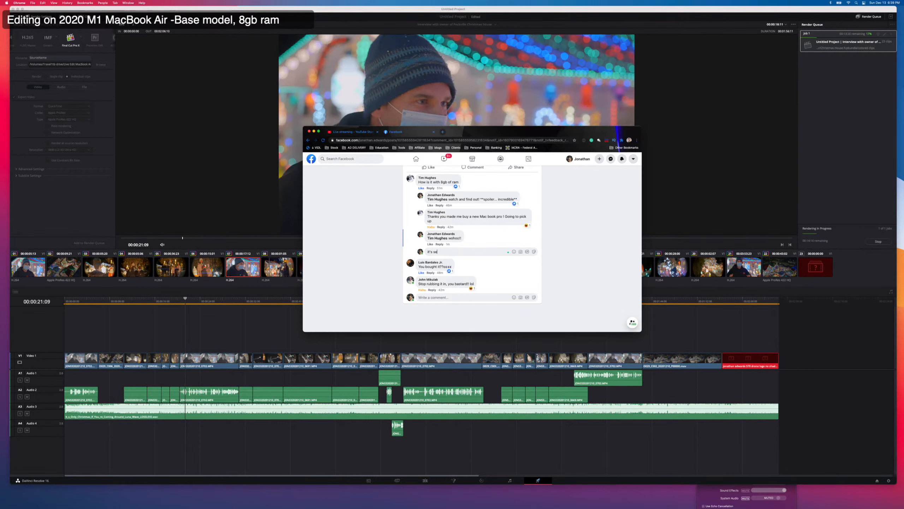
pyautogui.write('riousl')
pyautogui.write('ou')
pyautogui.write('y incredible')
pyautogui.write('. Ho')
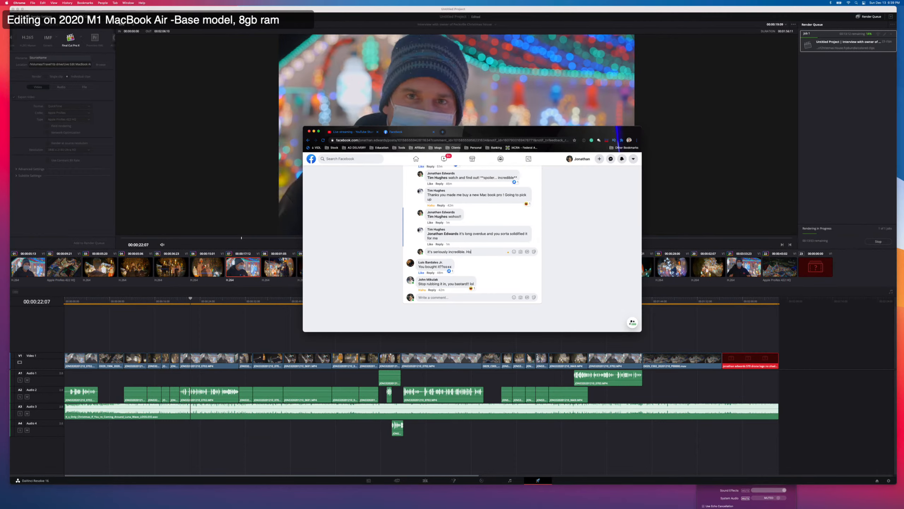
pyautogui.write('ly crap.')
pyautogui.press('Return')
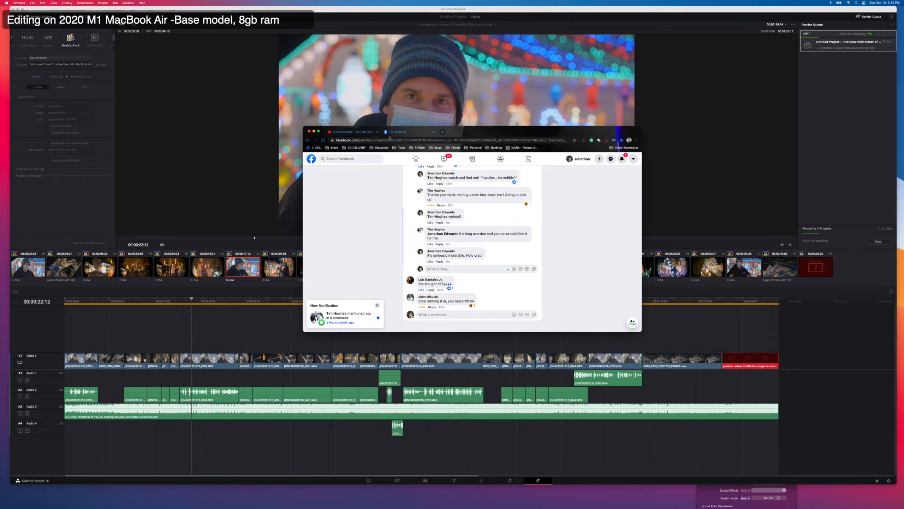
# Move the browser window clear of the video preview, check the Facebook notifications, and return to DaVinci Resolve.
pyautogui.moveTo(565, 132); pyautogui.dragTo(616, 159)
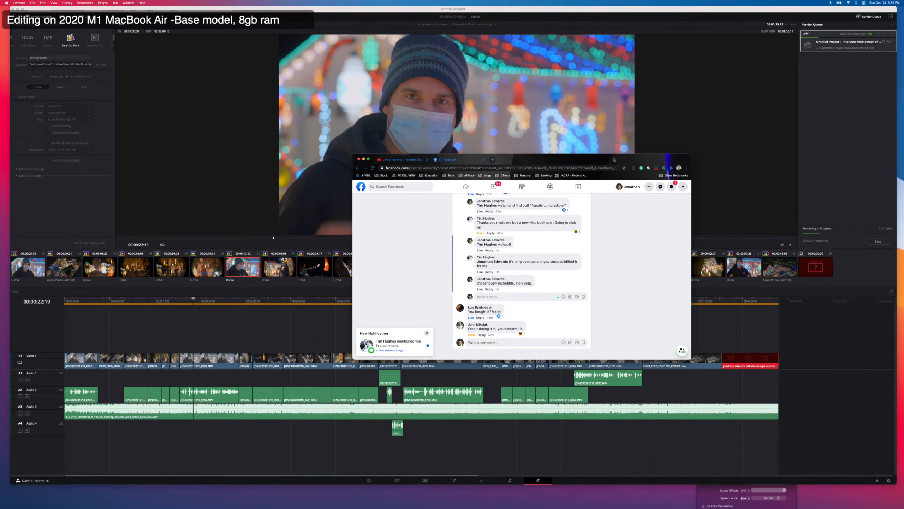
pyautogui.click(675, 188)
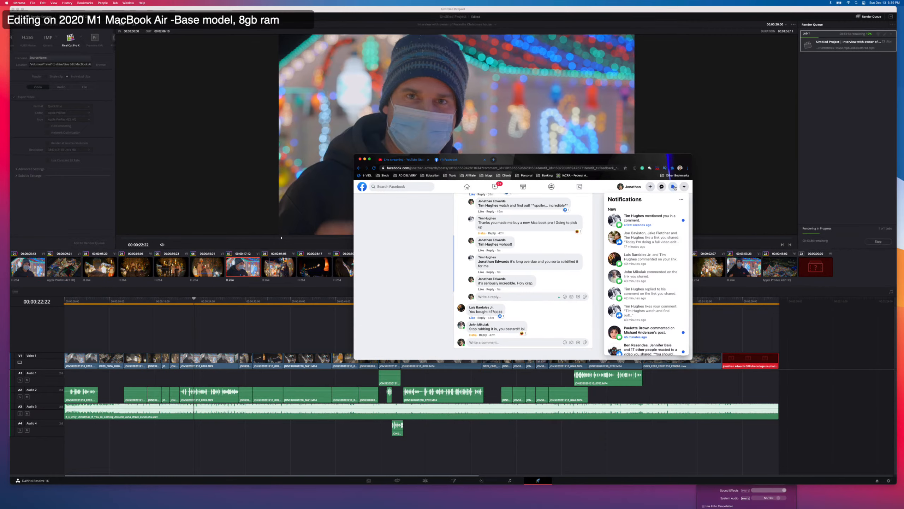
pyautogui.click(675, 188)
pyautogui.click(730, 219)
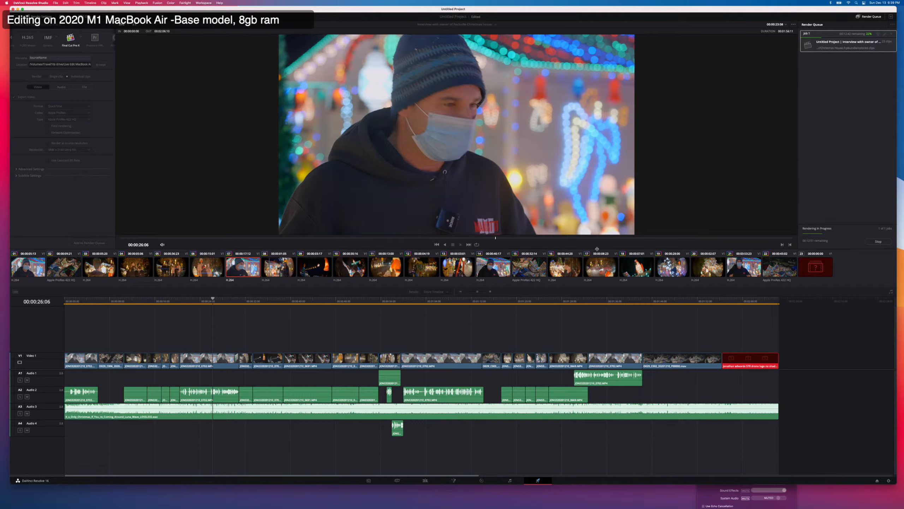
# Open the Mac's system-level options while the render runs.
pyautogui.click(6, 3)
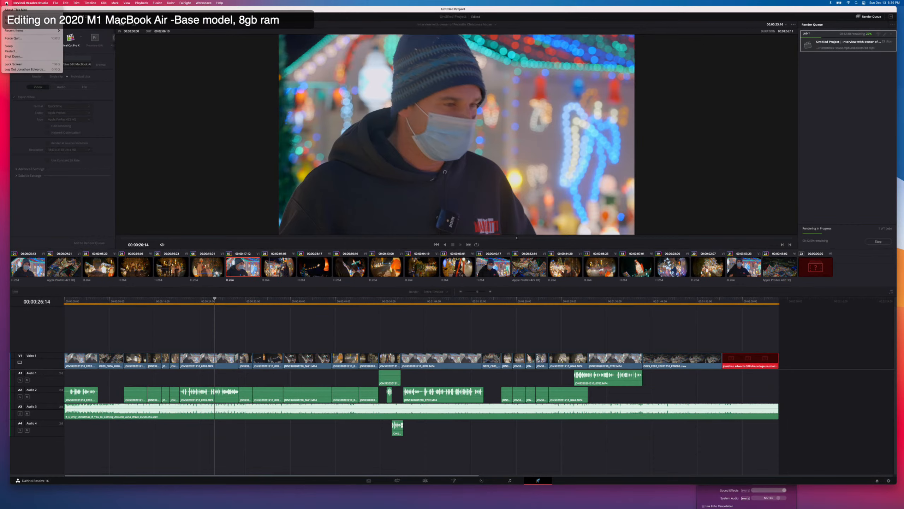